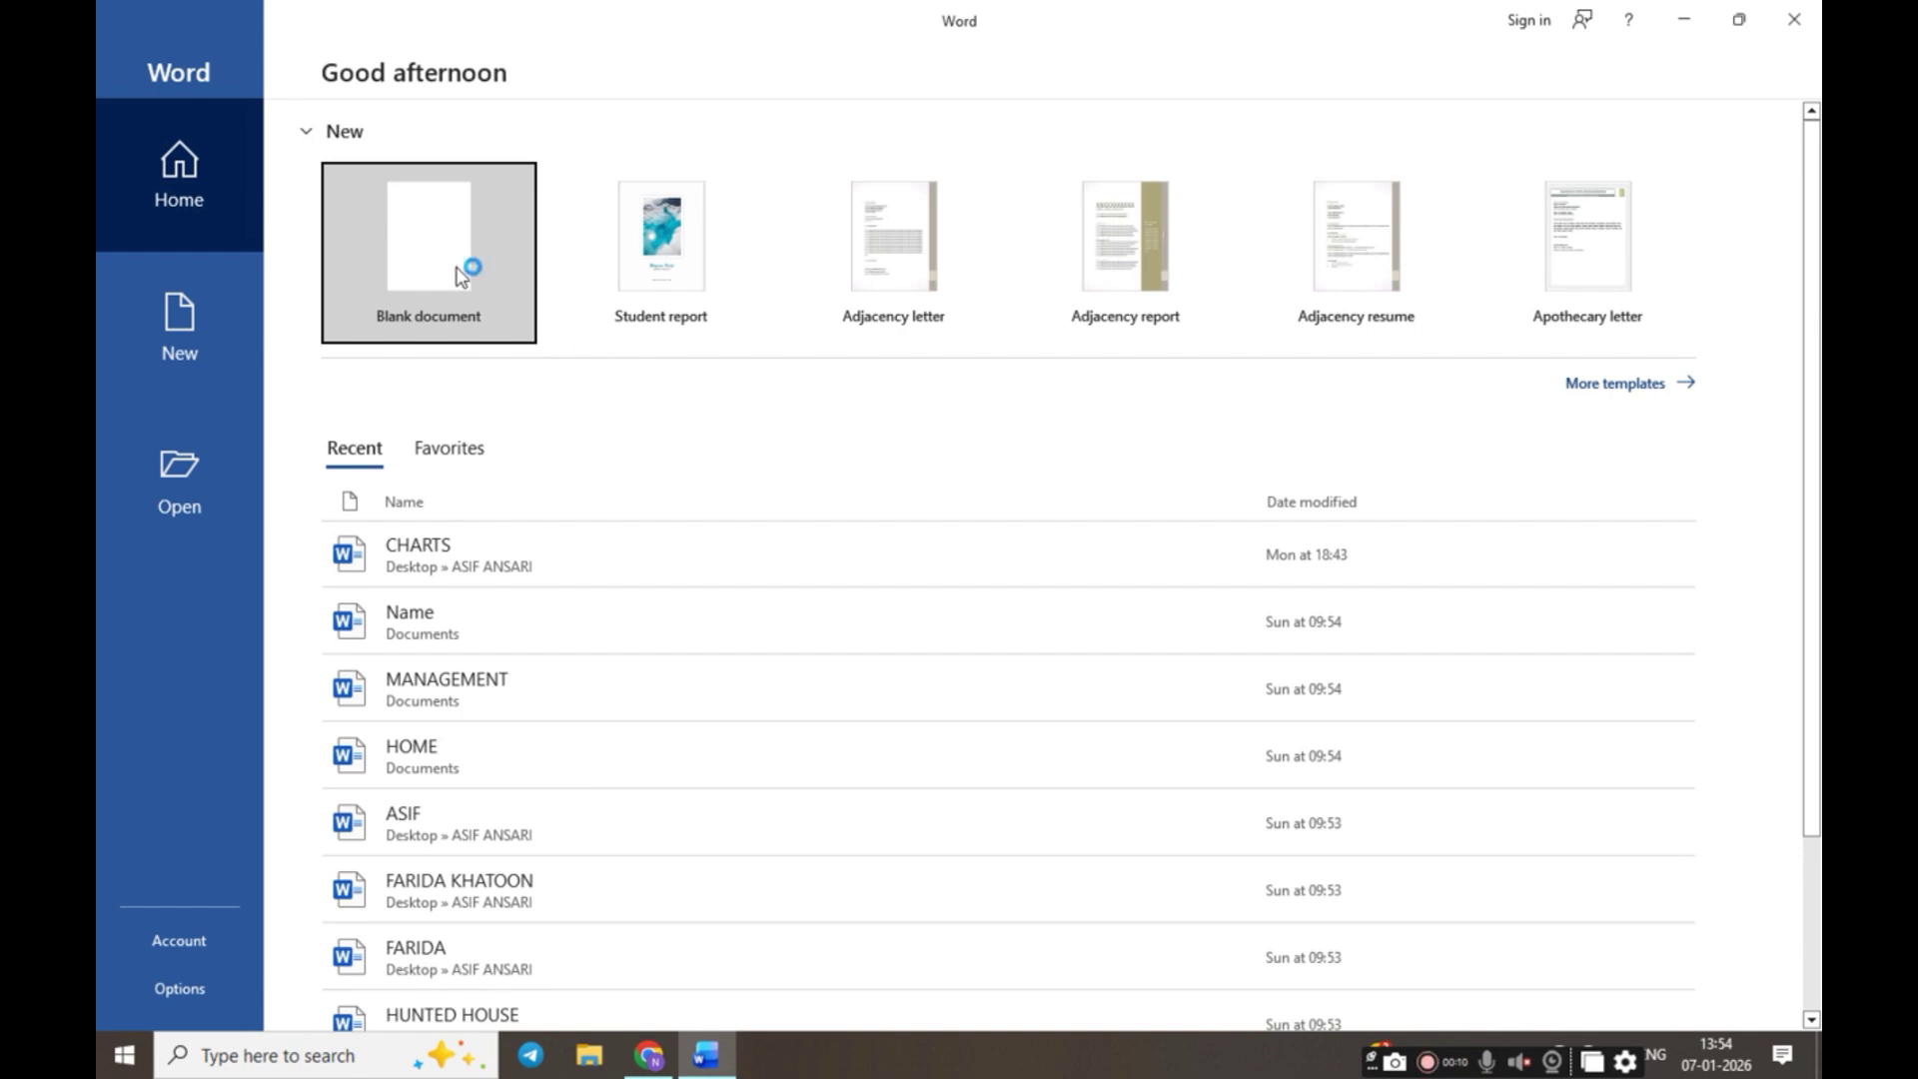
Create a blank document, generate sample text with =rand(), and delete everything after the first two paragraphs
left_click(458, 276)
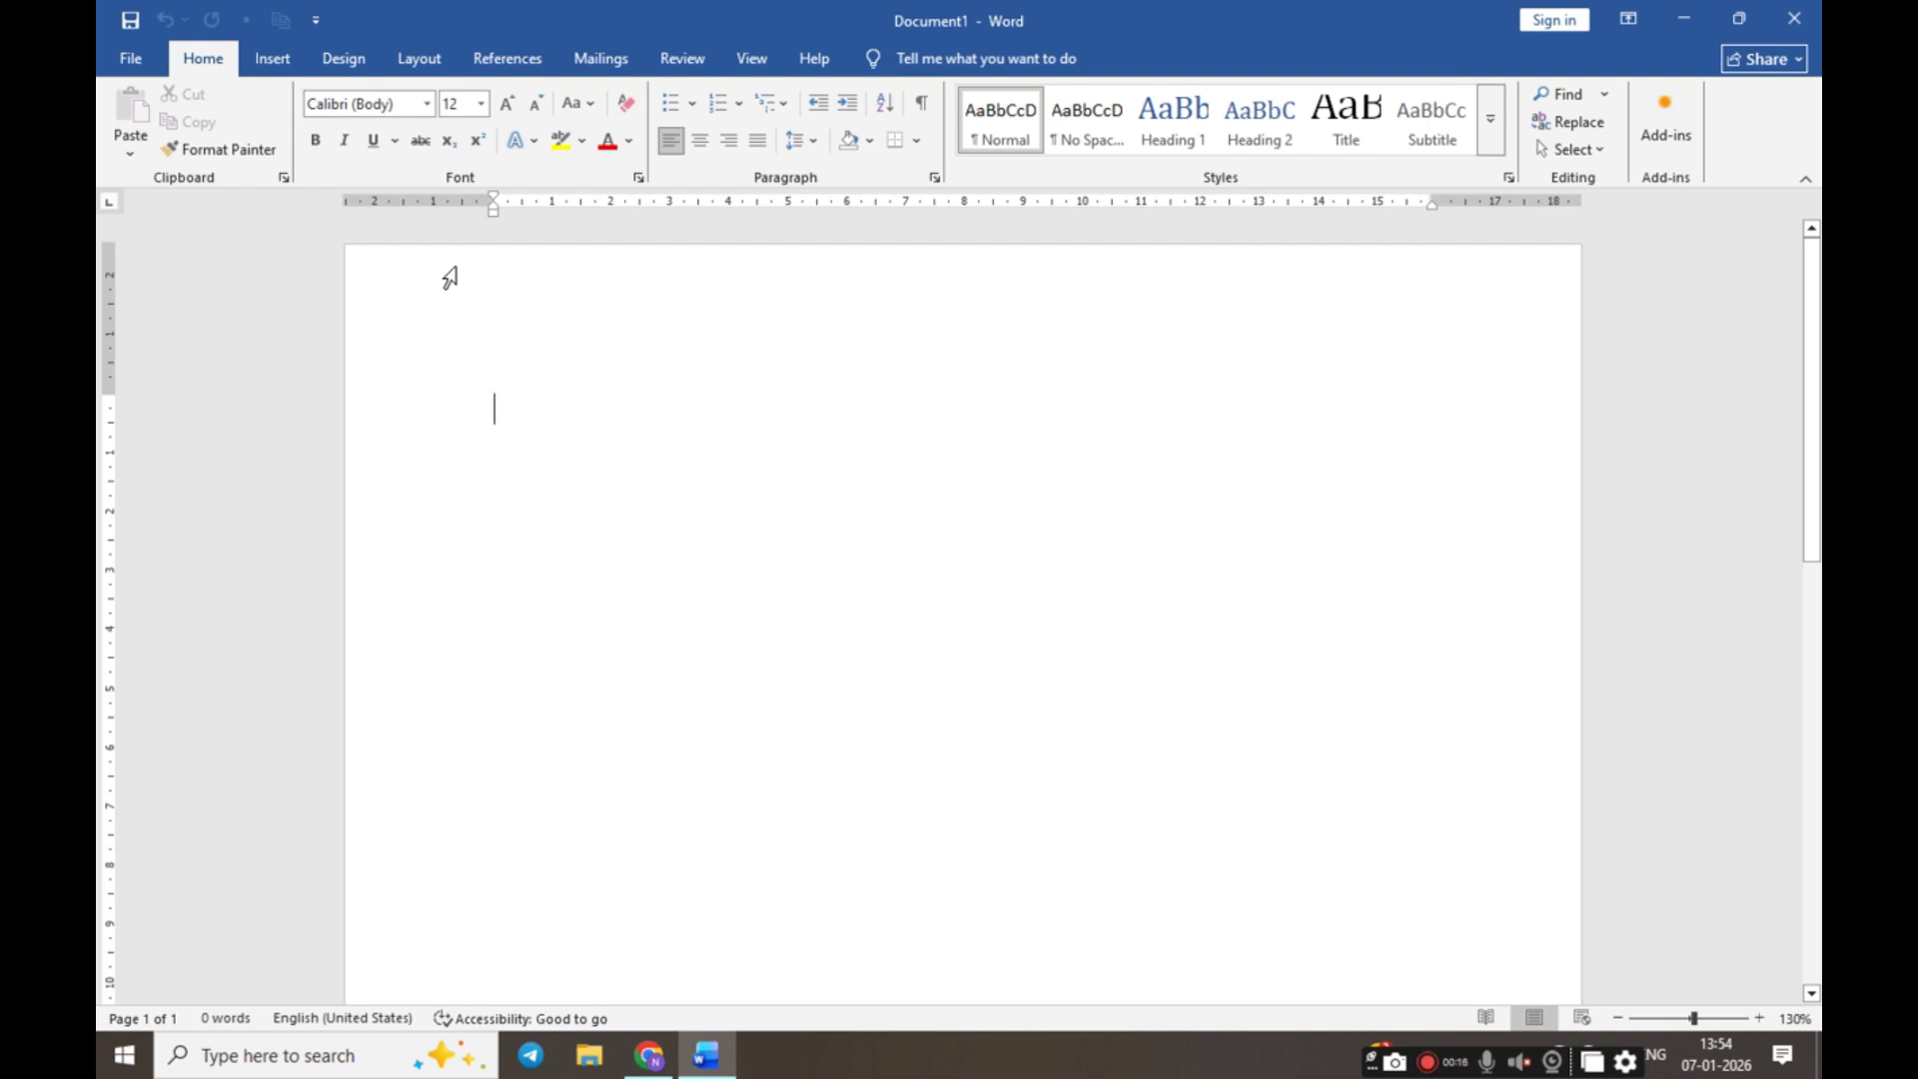
type("=ra")
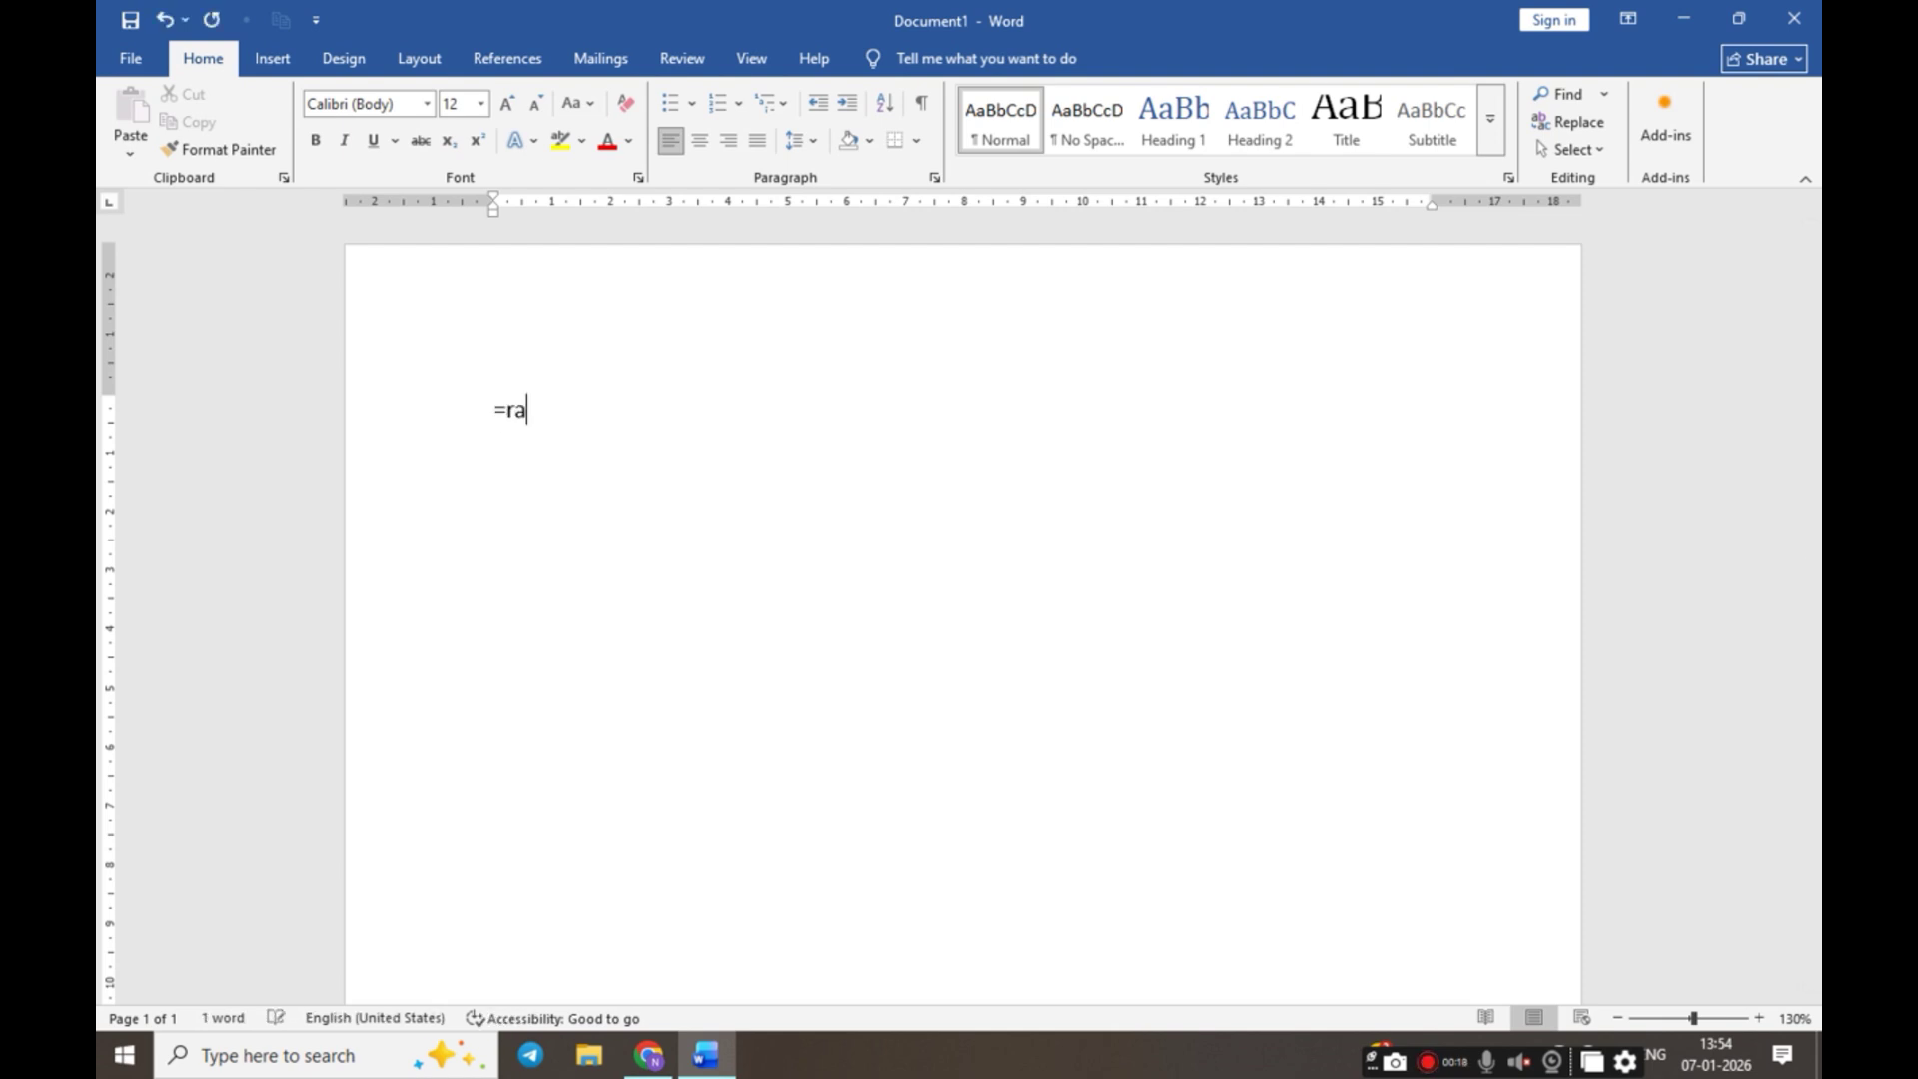
type("nd()")
key("Return")
left_click_drag(493, 543, 1047, 934)
key("Delete")
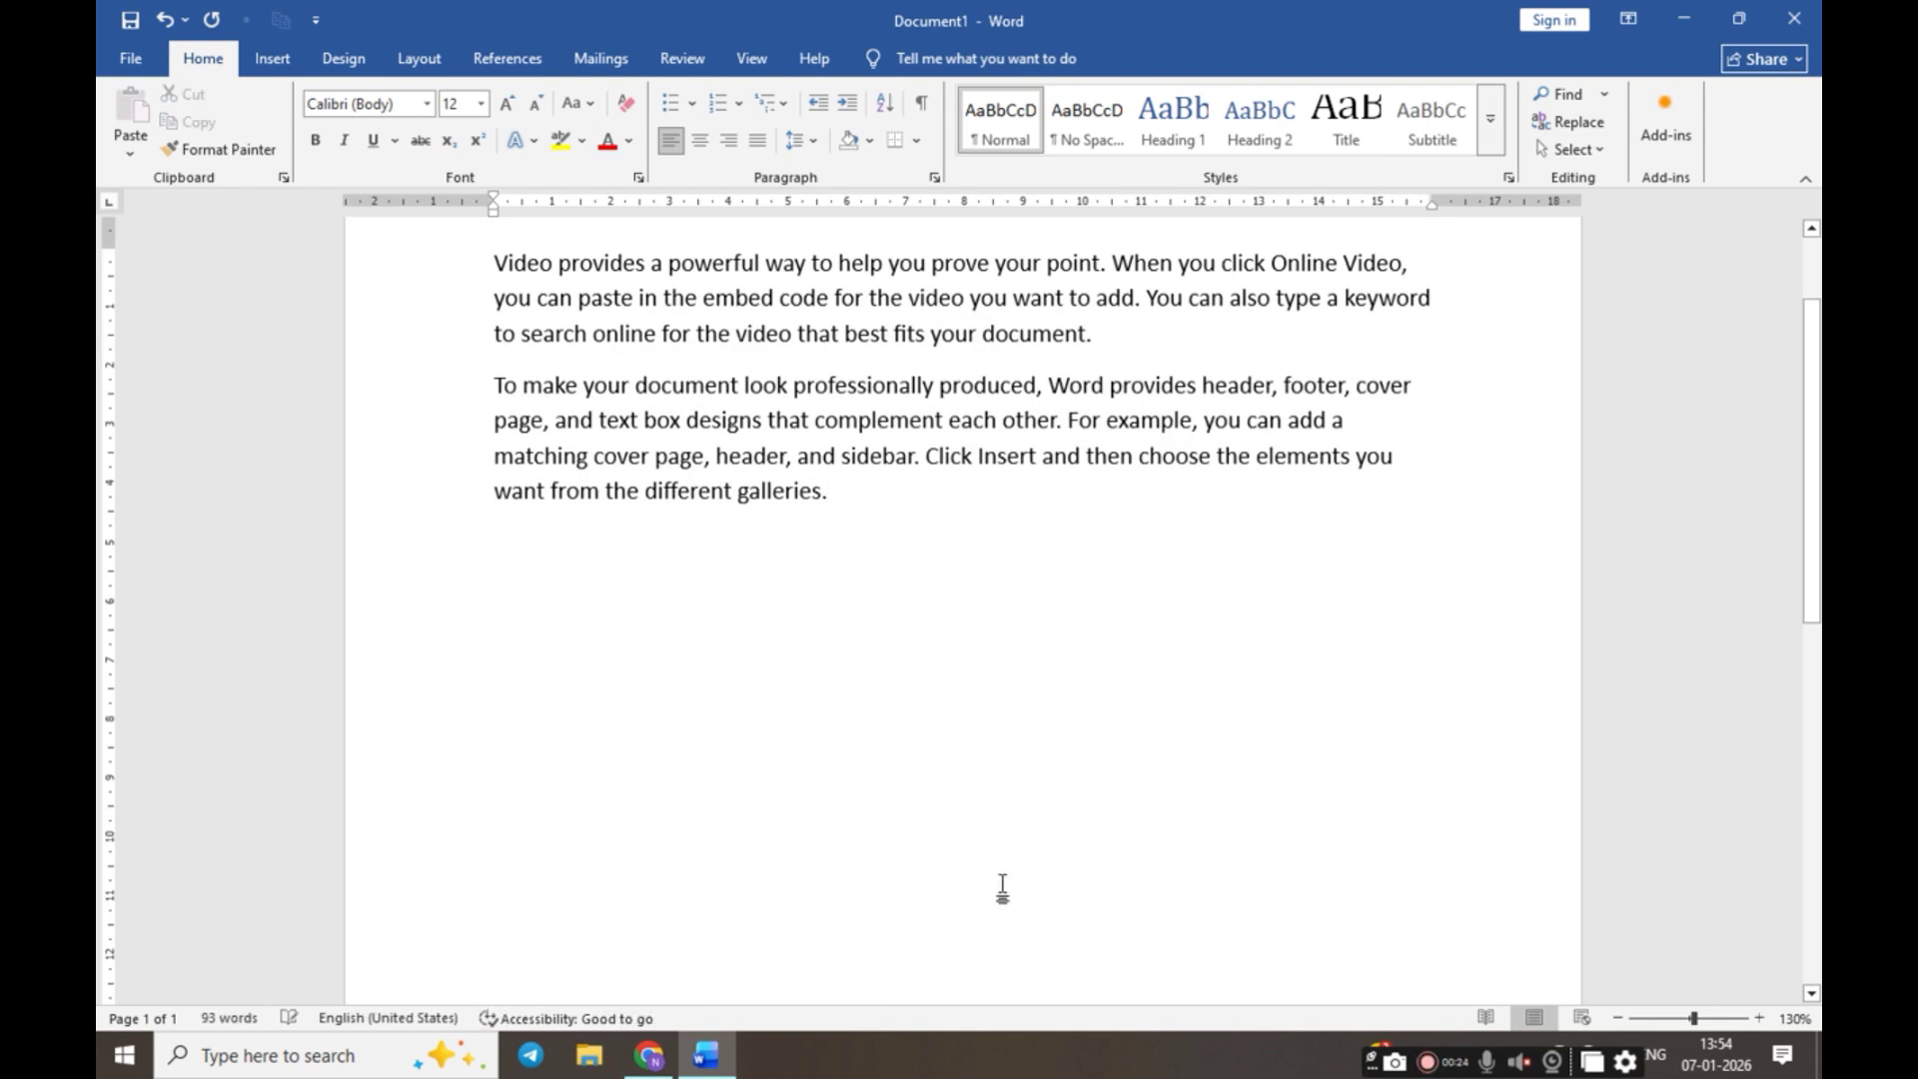
Insert the first "MS Word Chart" thumbnail picture from the Downloads folder below the two paragraphs
left_click(271, 58)
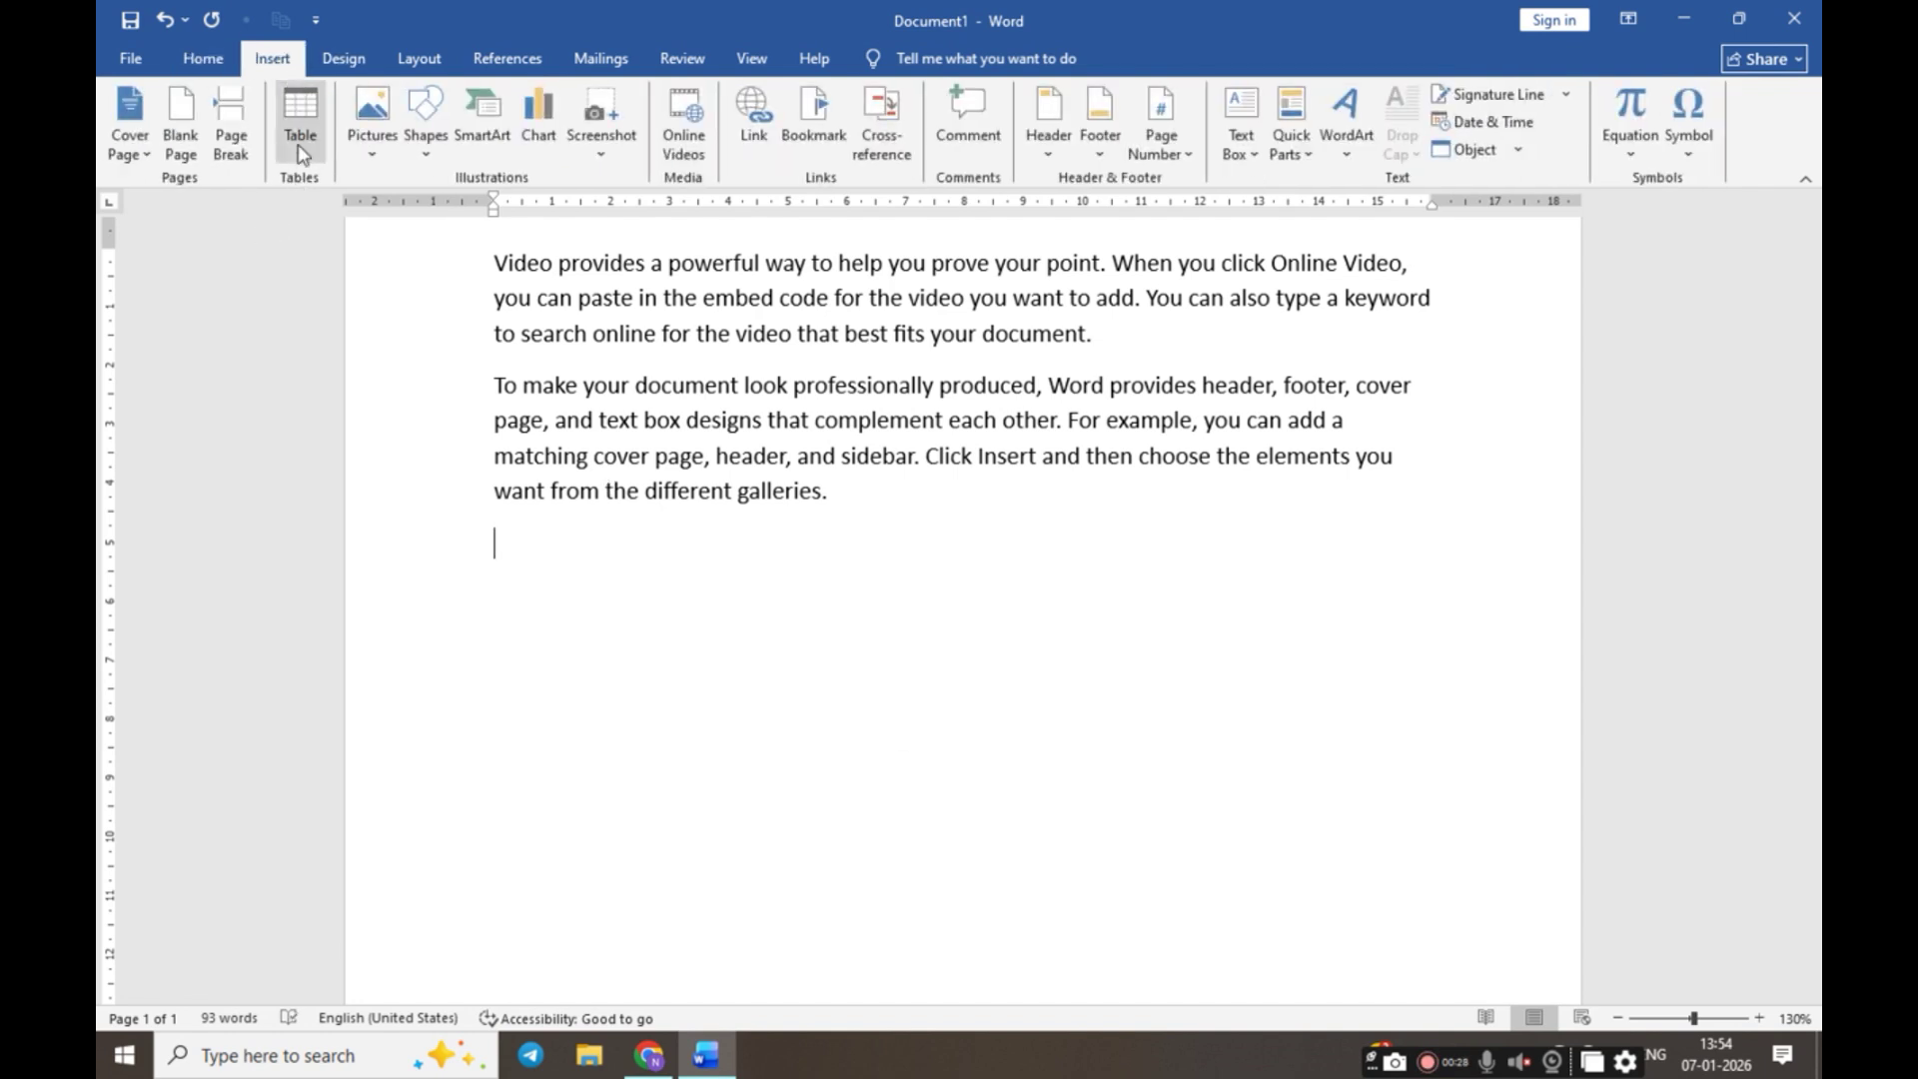
left_click(373, 145)
left_click(429, 216)
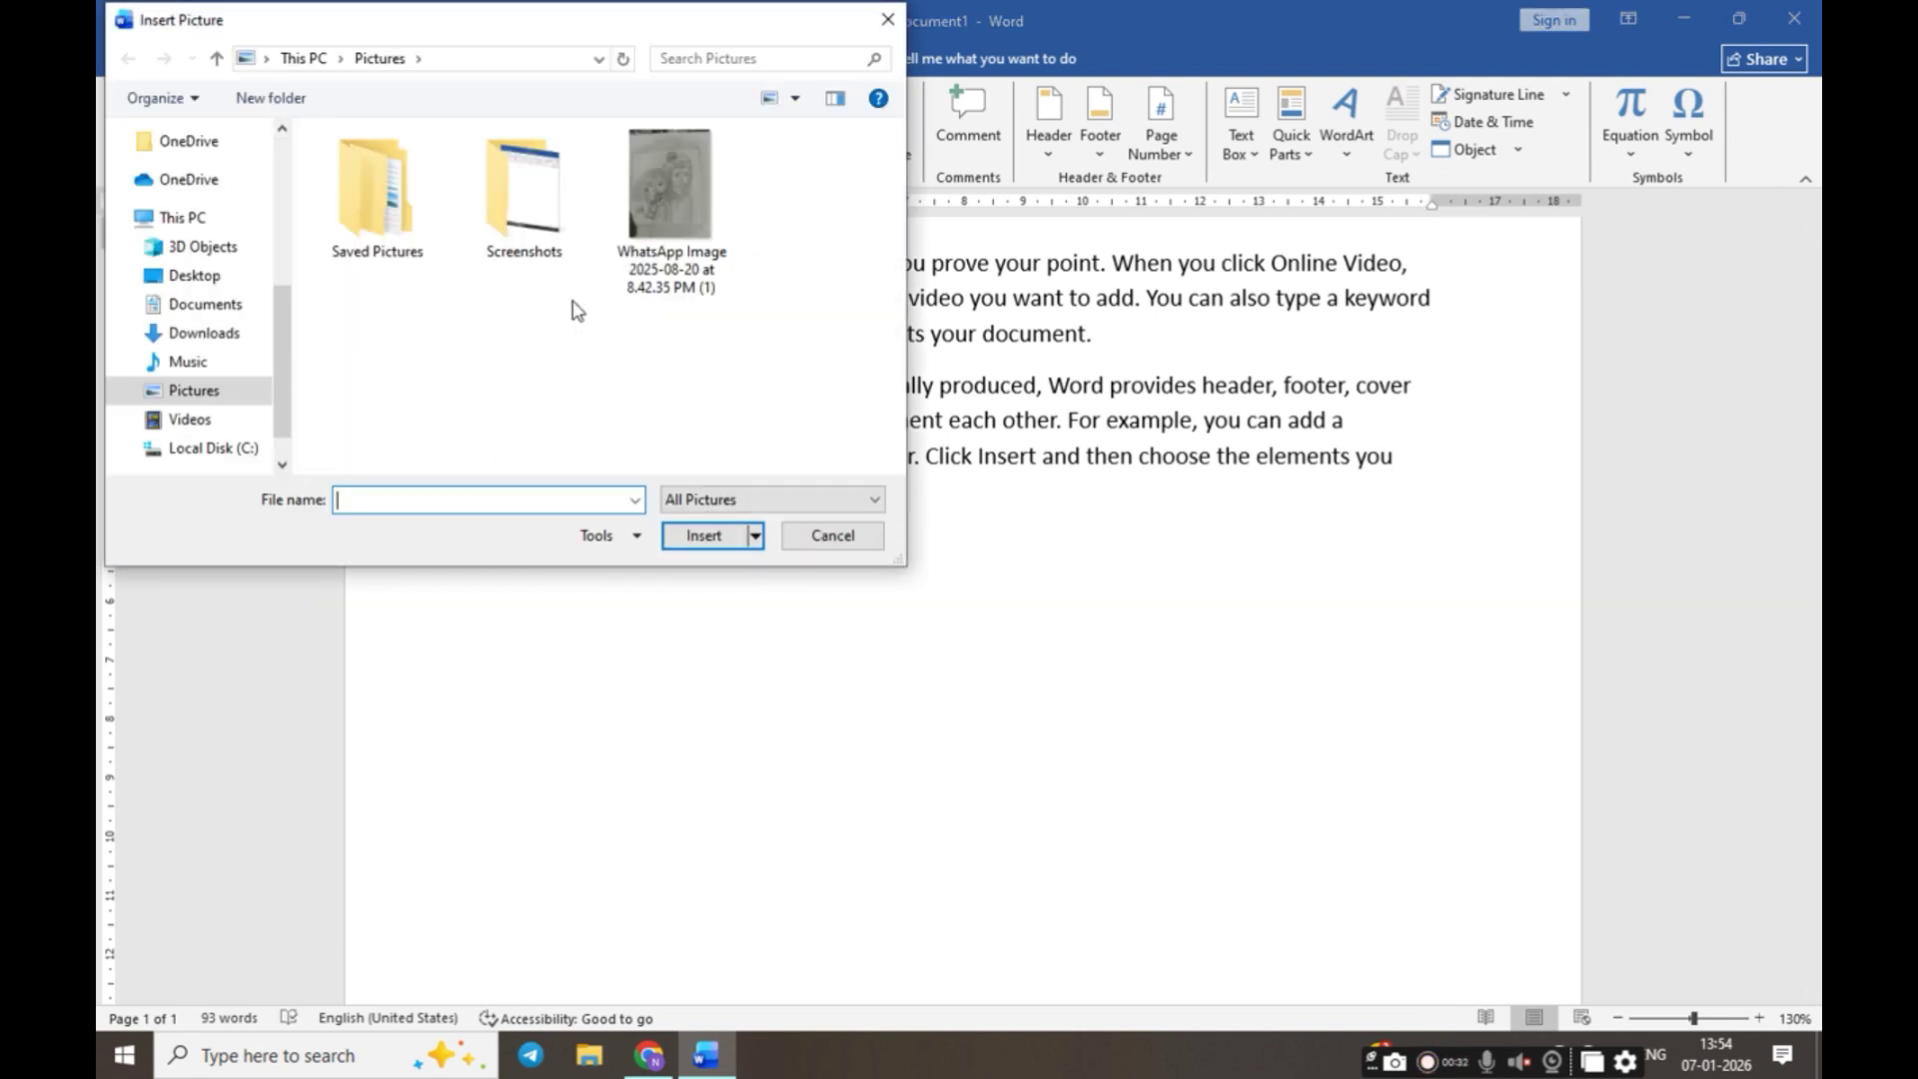
left_click(199, 337)
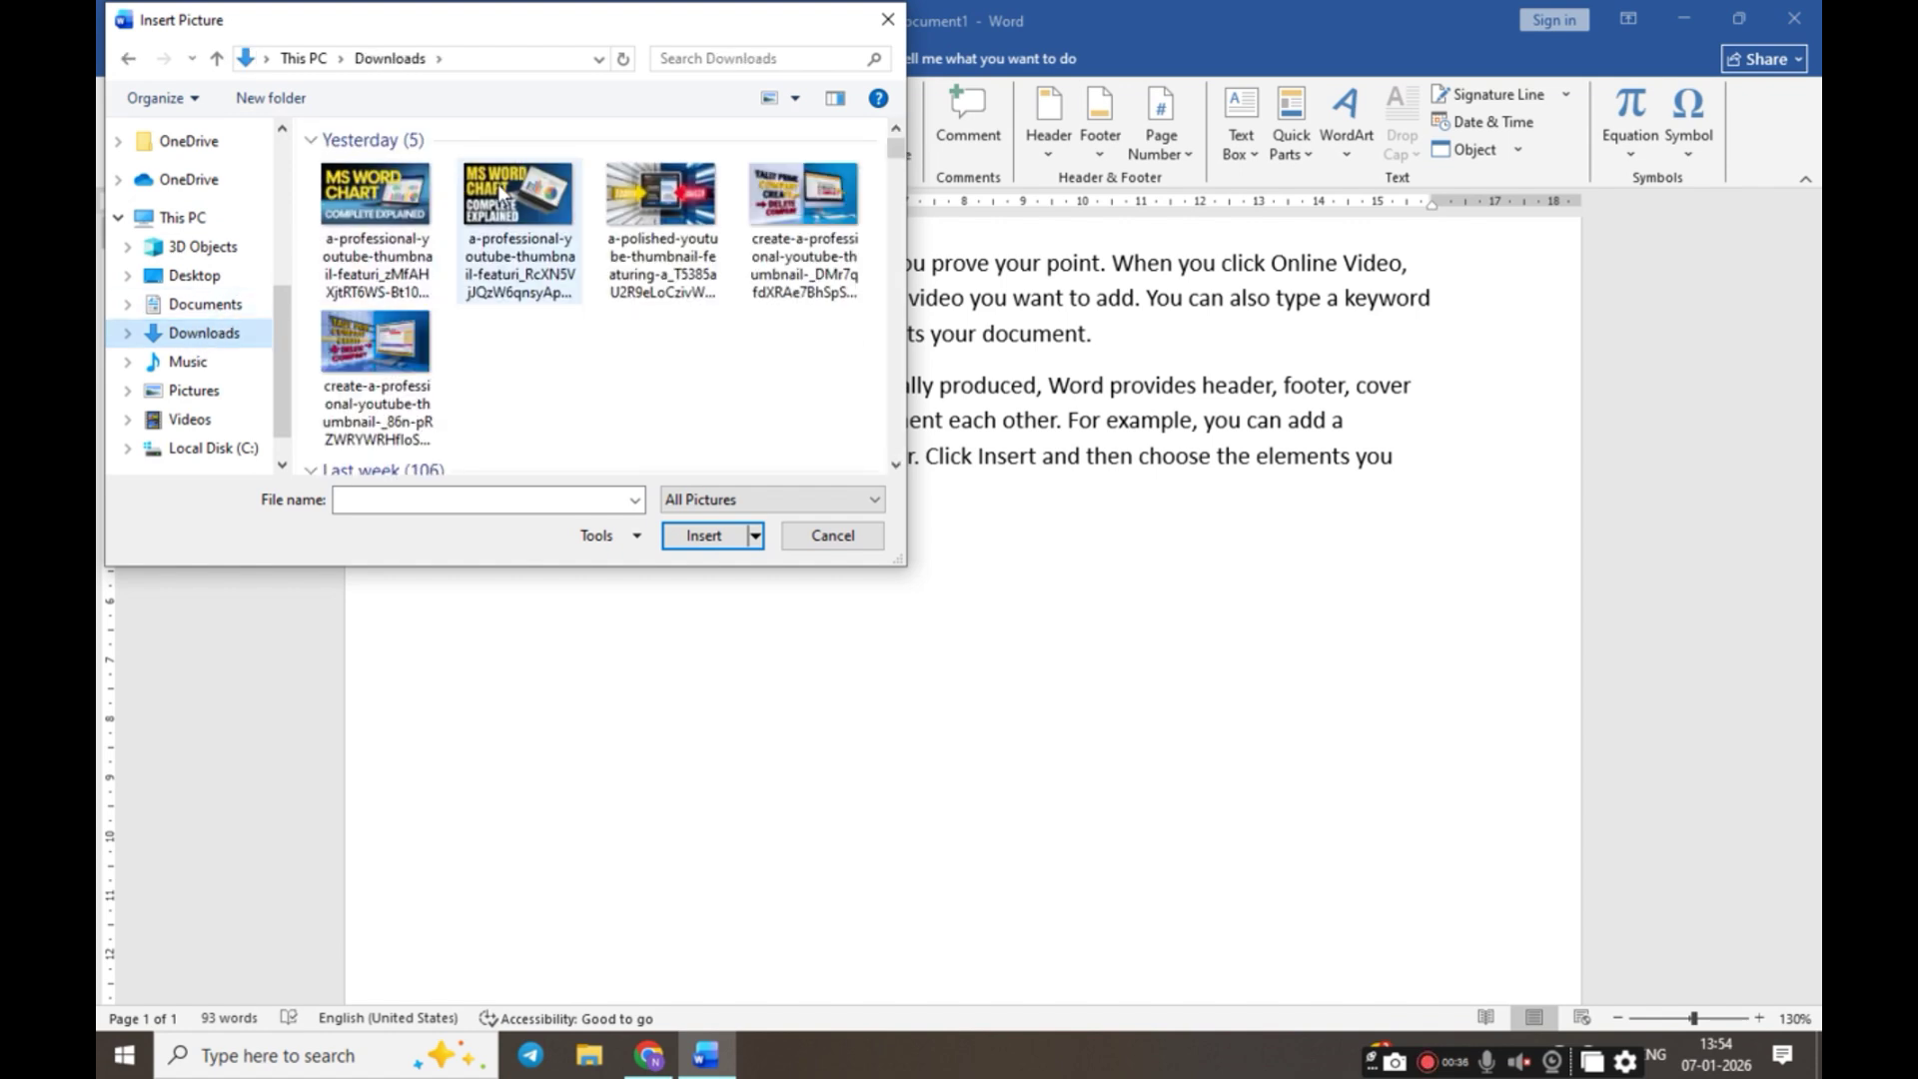
double_click(364, 213)
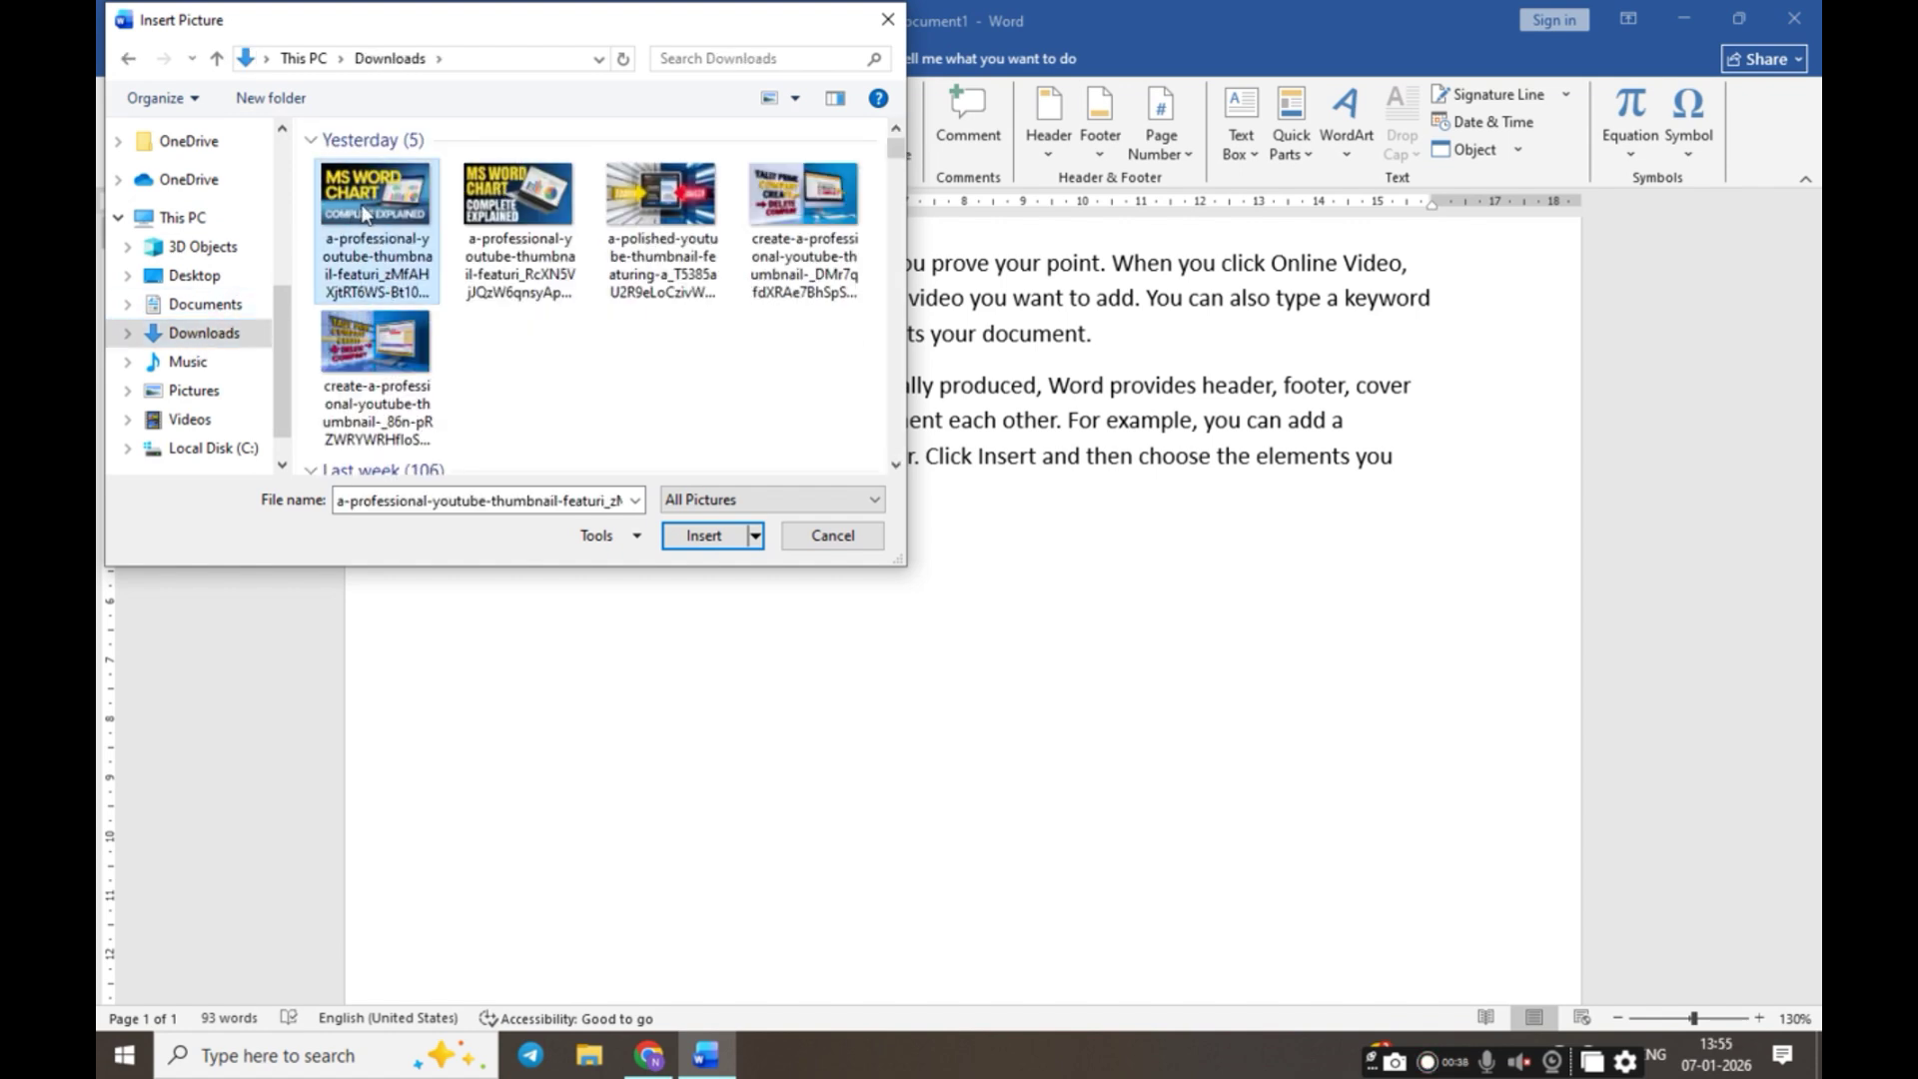
scroll(837, 591, "up", 4)
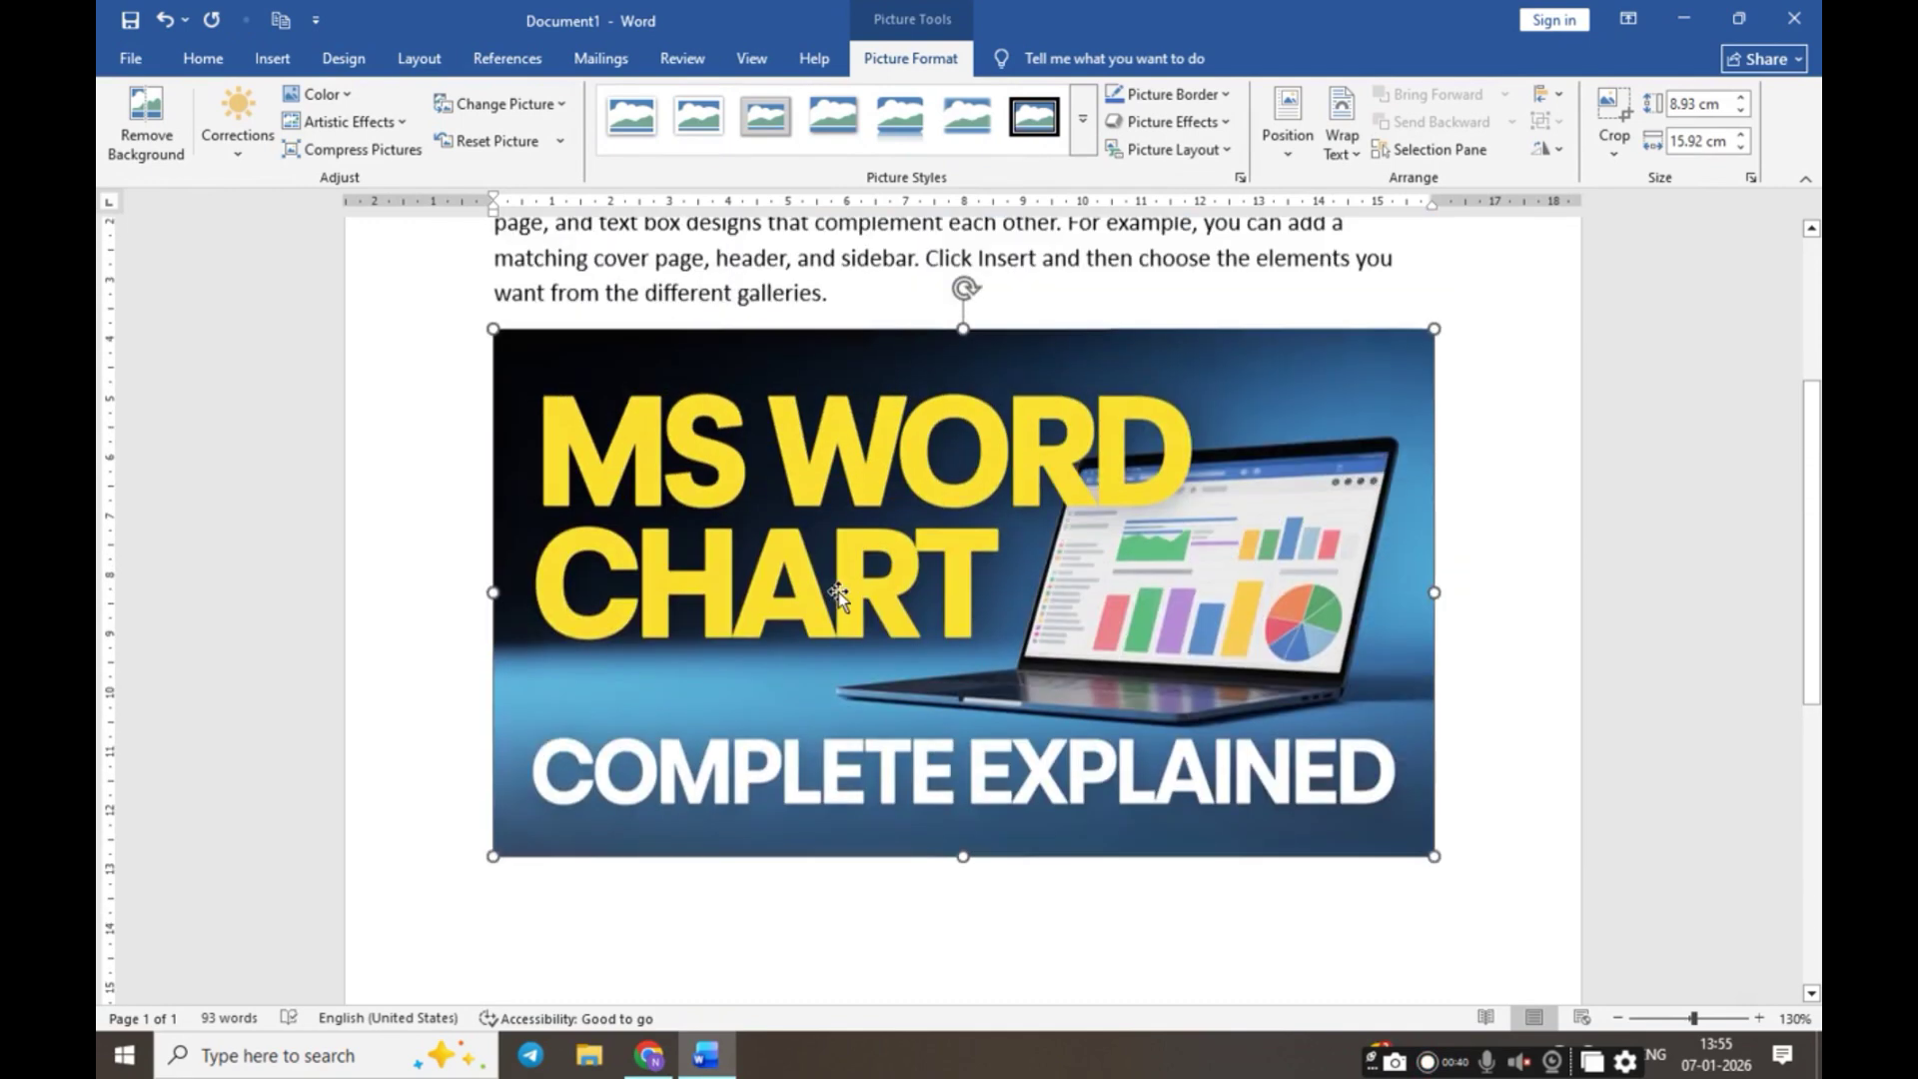
left_click(682, 475)
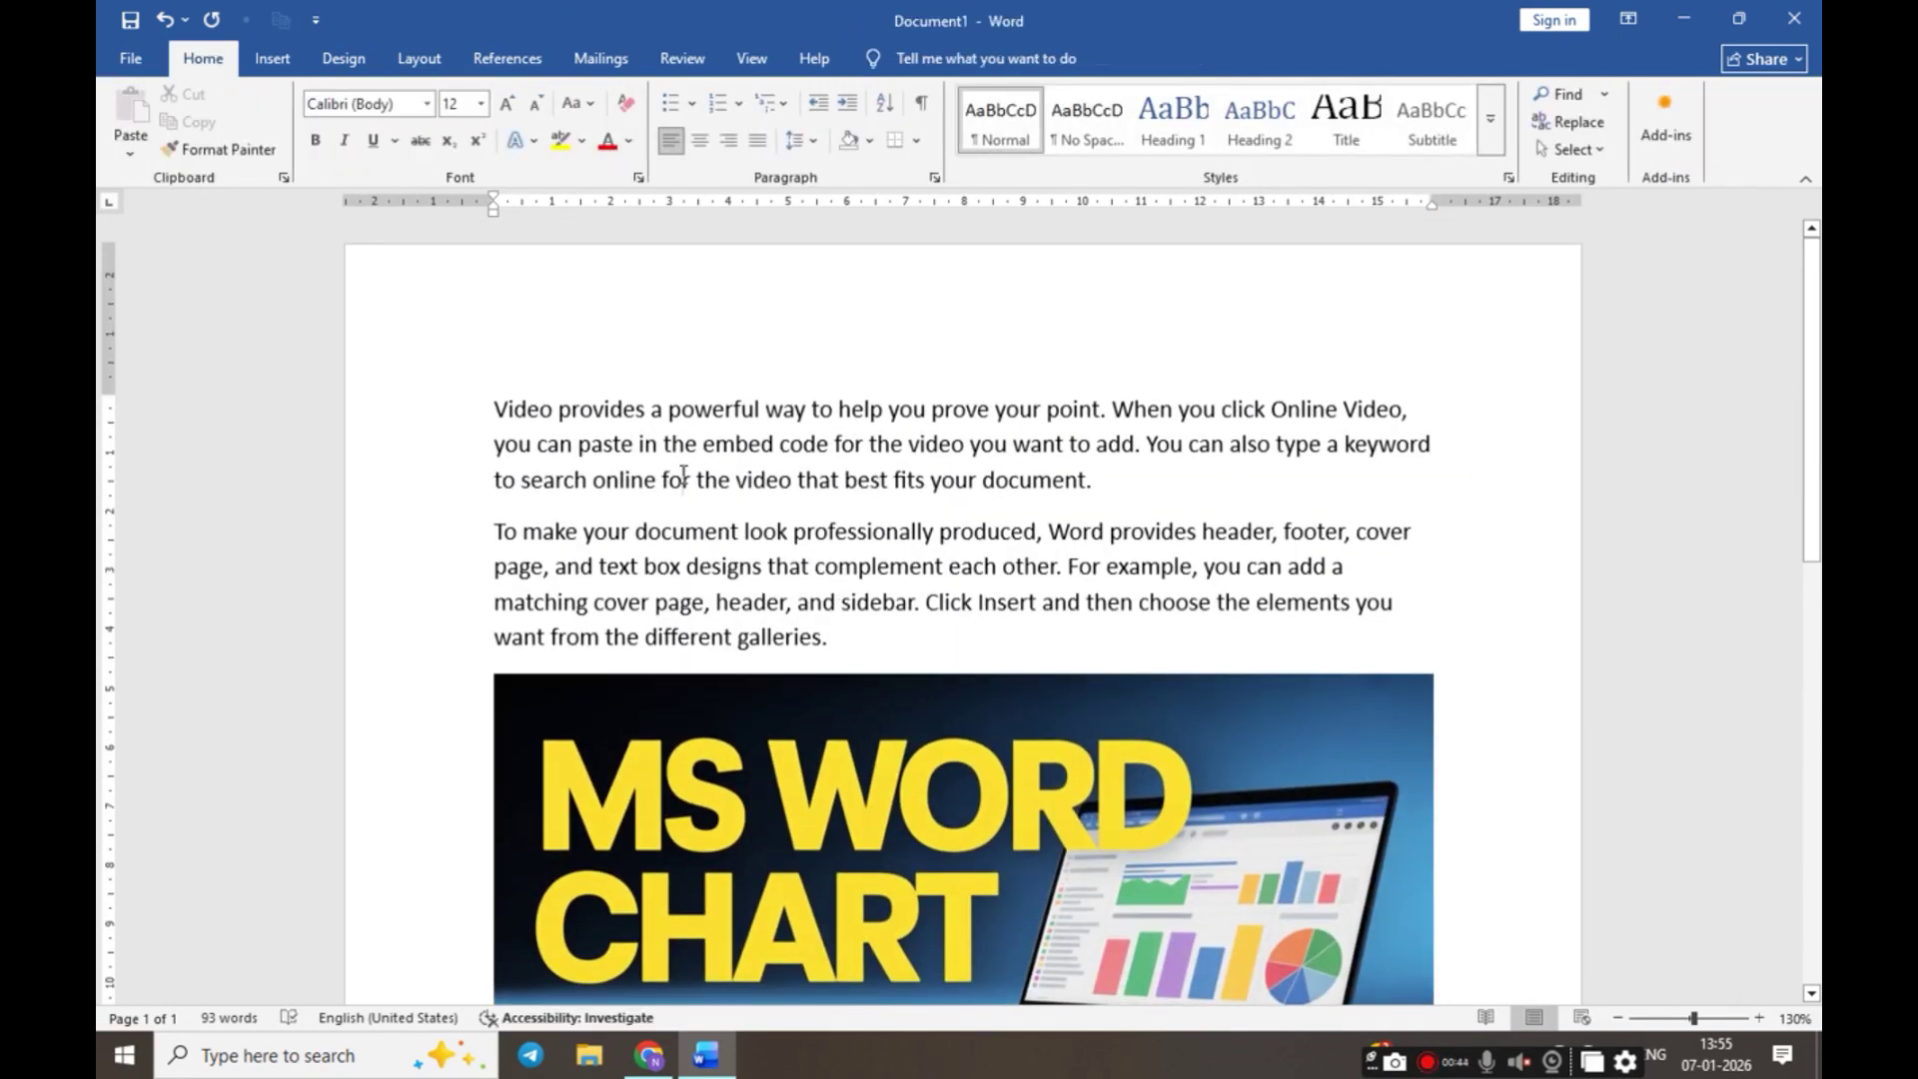
Save the document as "word 1" in the Desktop folder listed just before "ok"
key("ctrl+s")
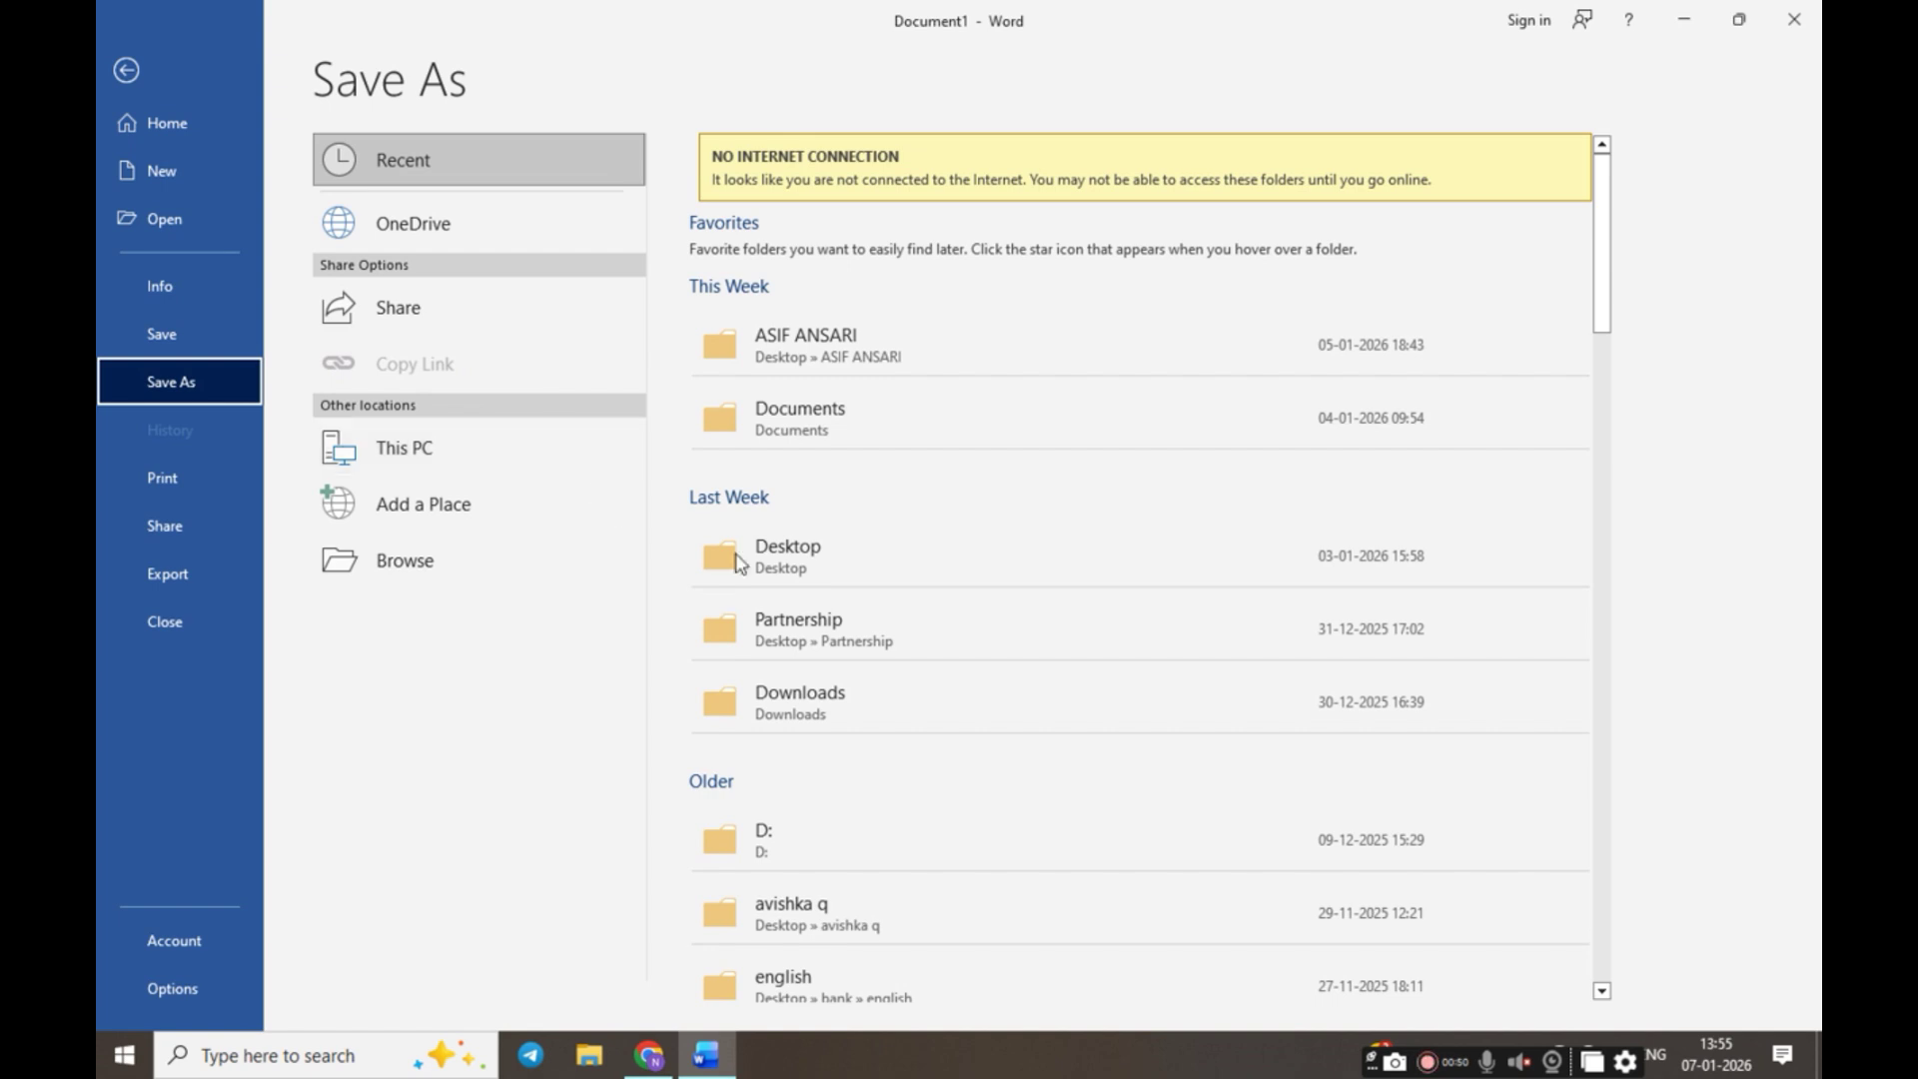
left_click(776, 537)
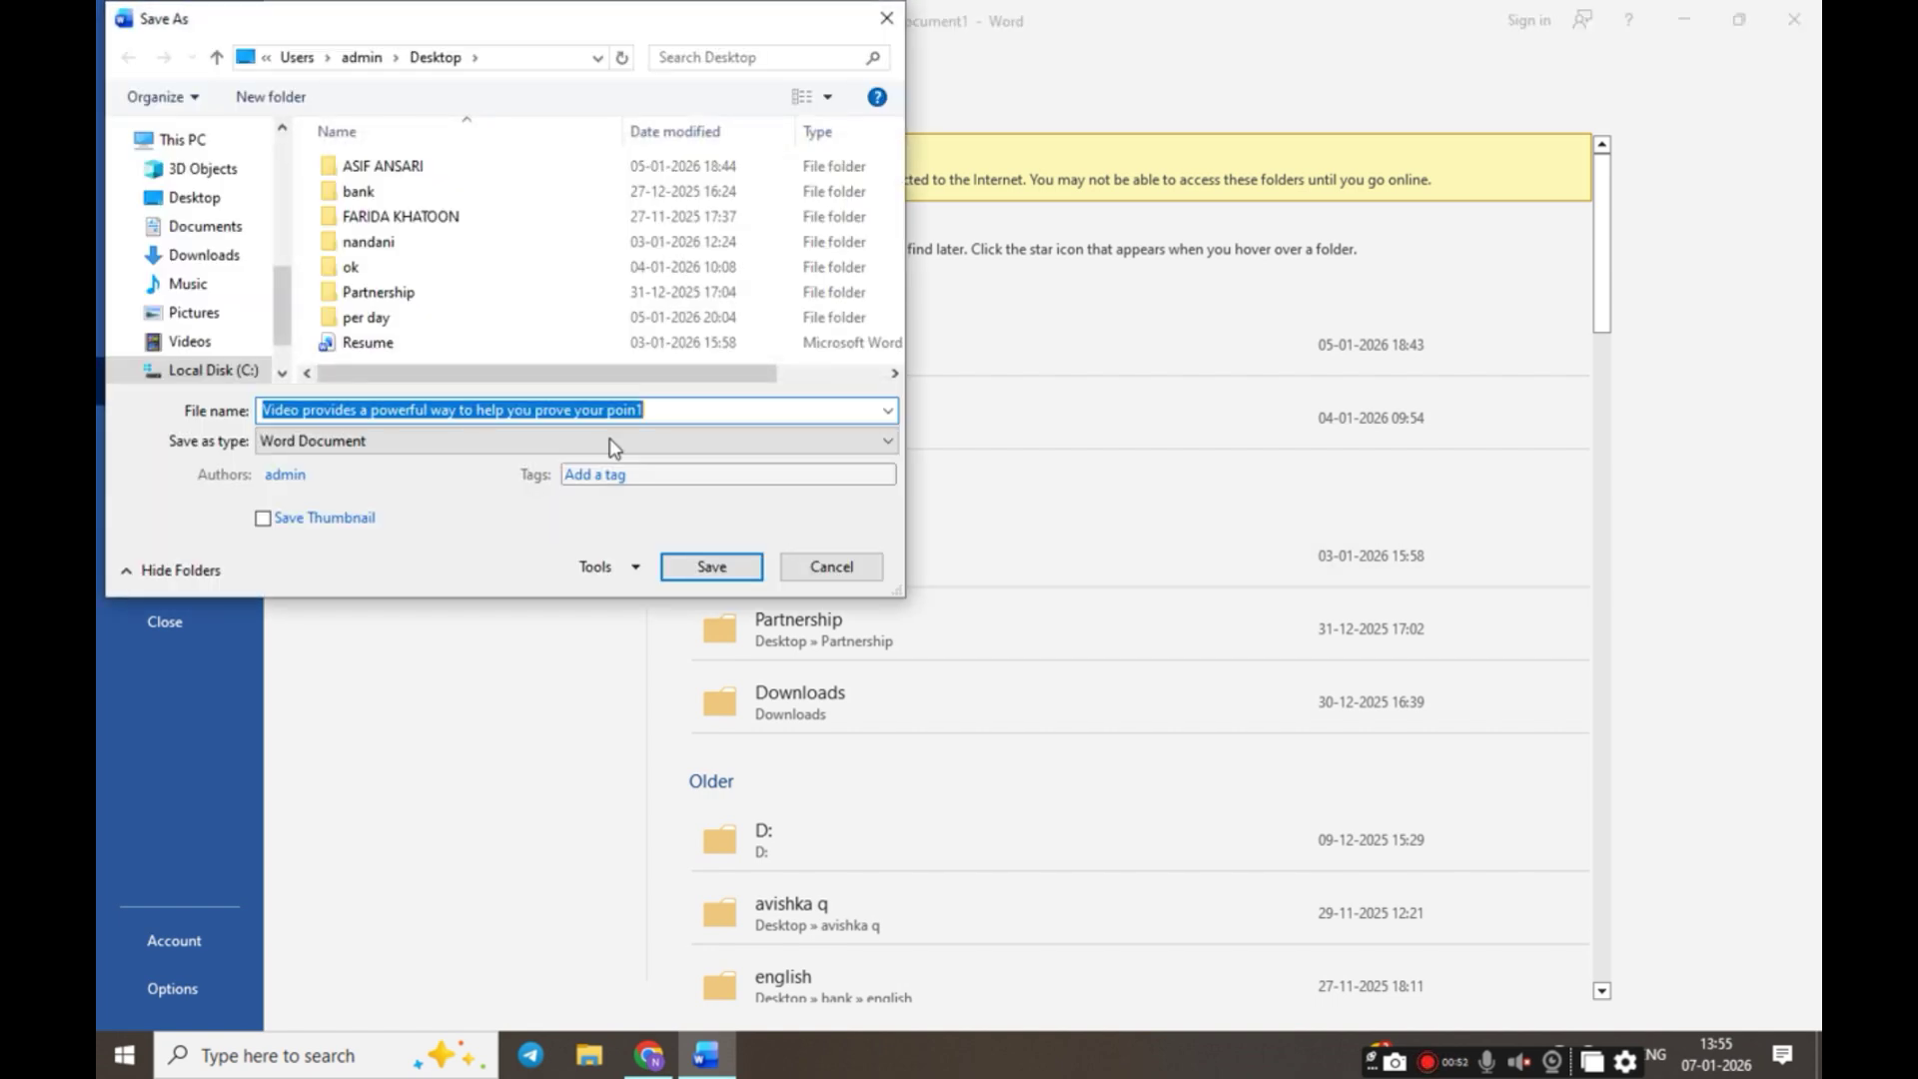
double_click(405, 244)
left_click(678, 414)
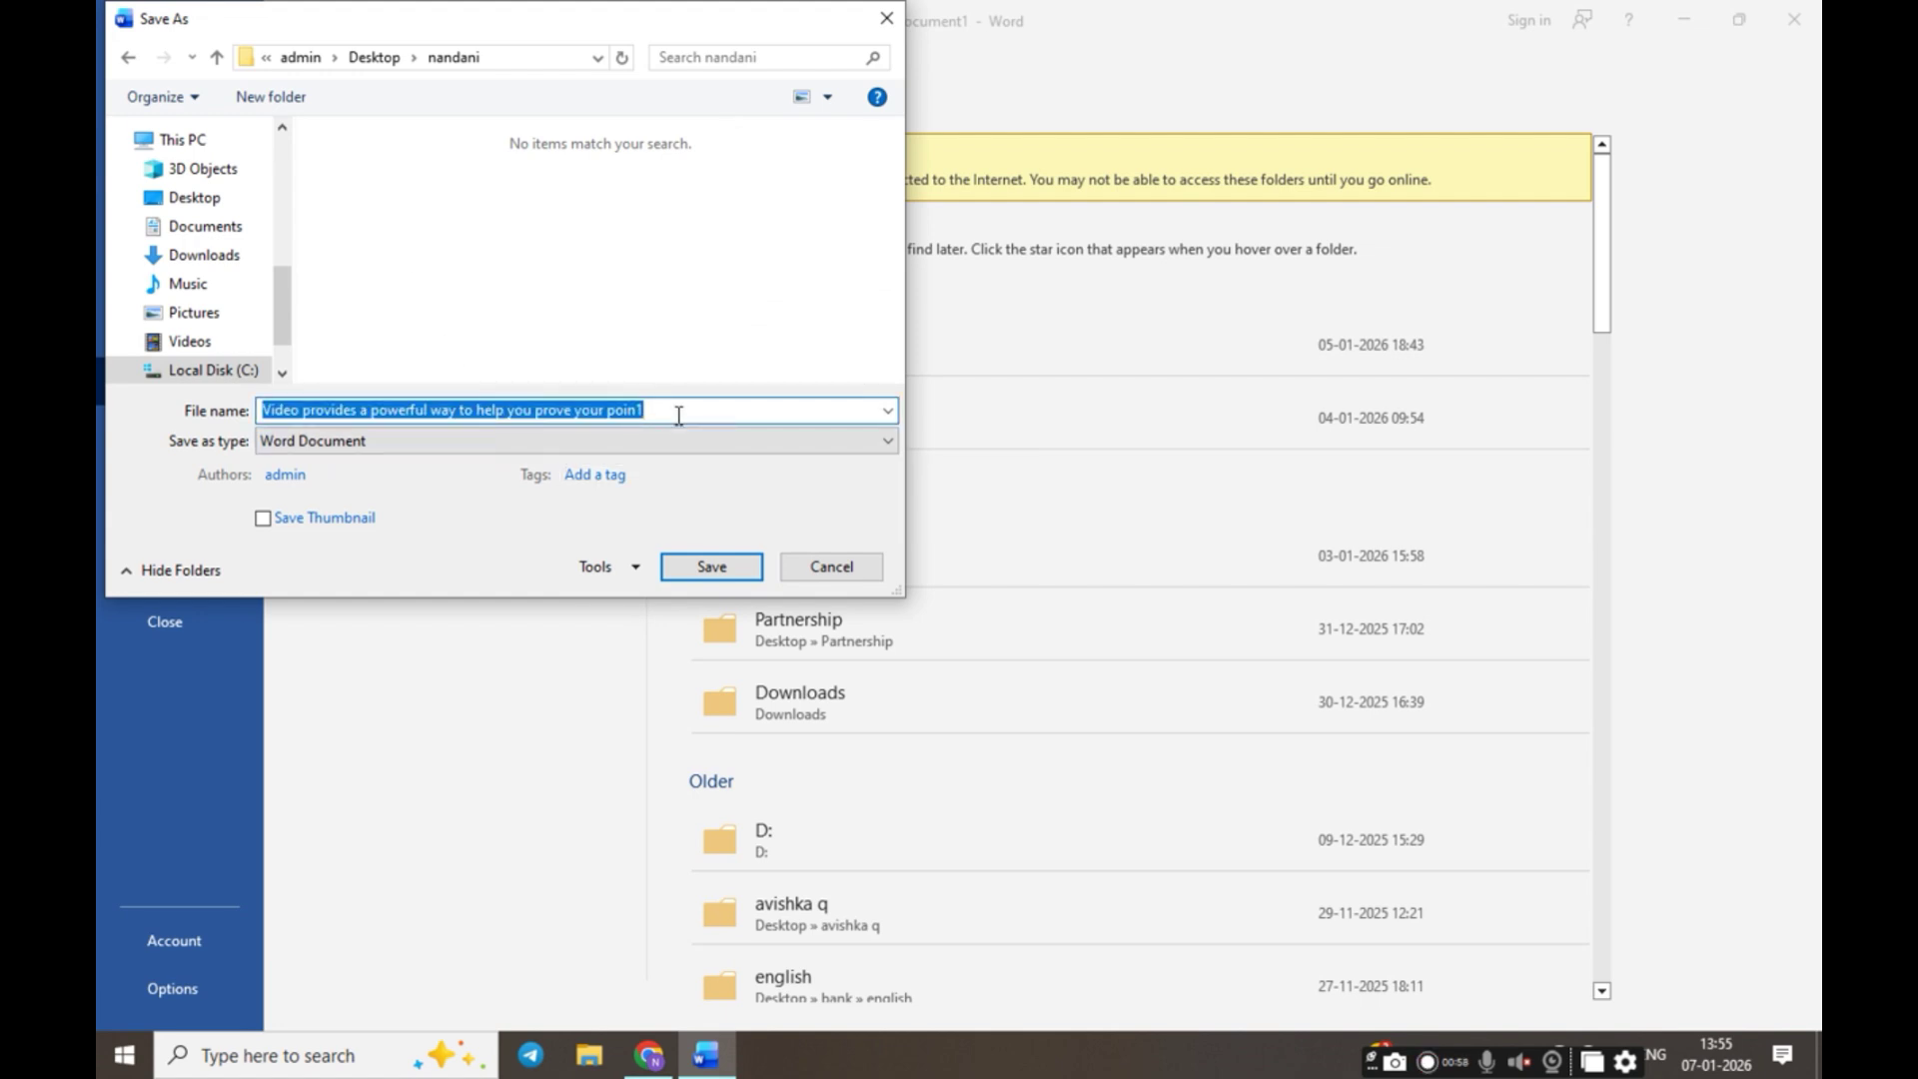
type("word")
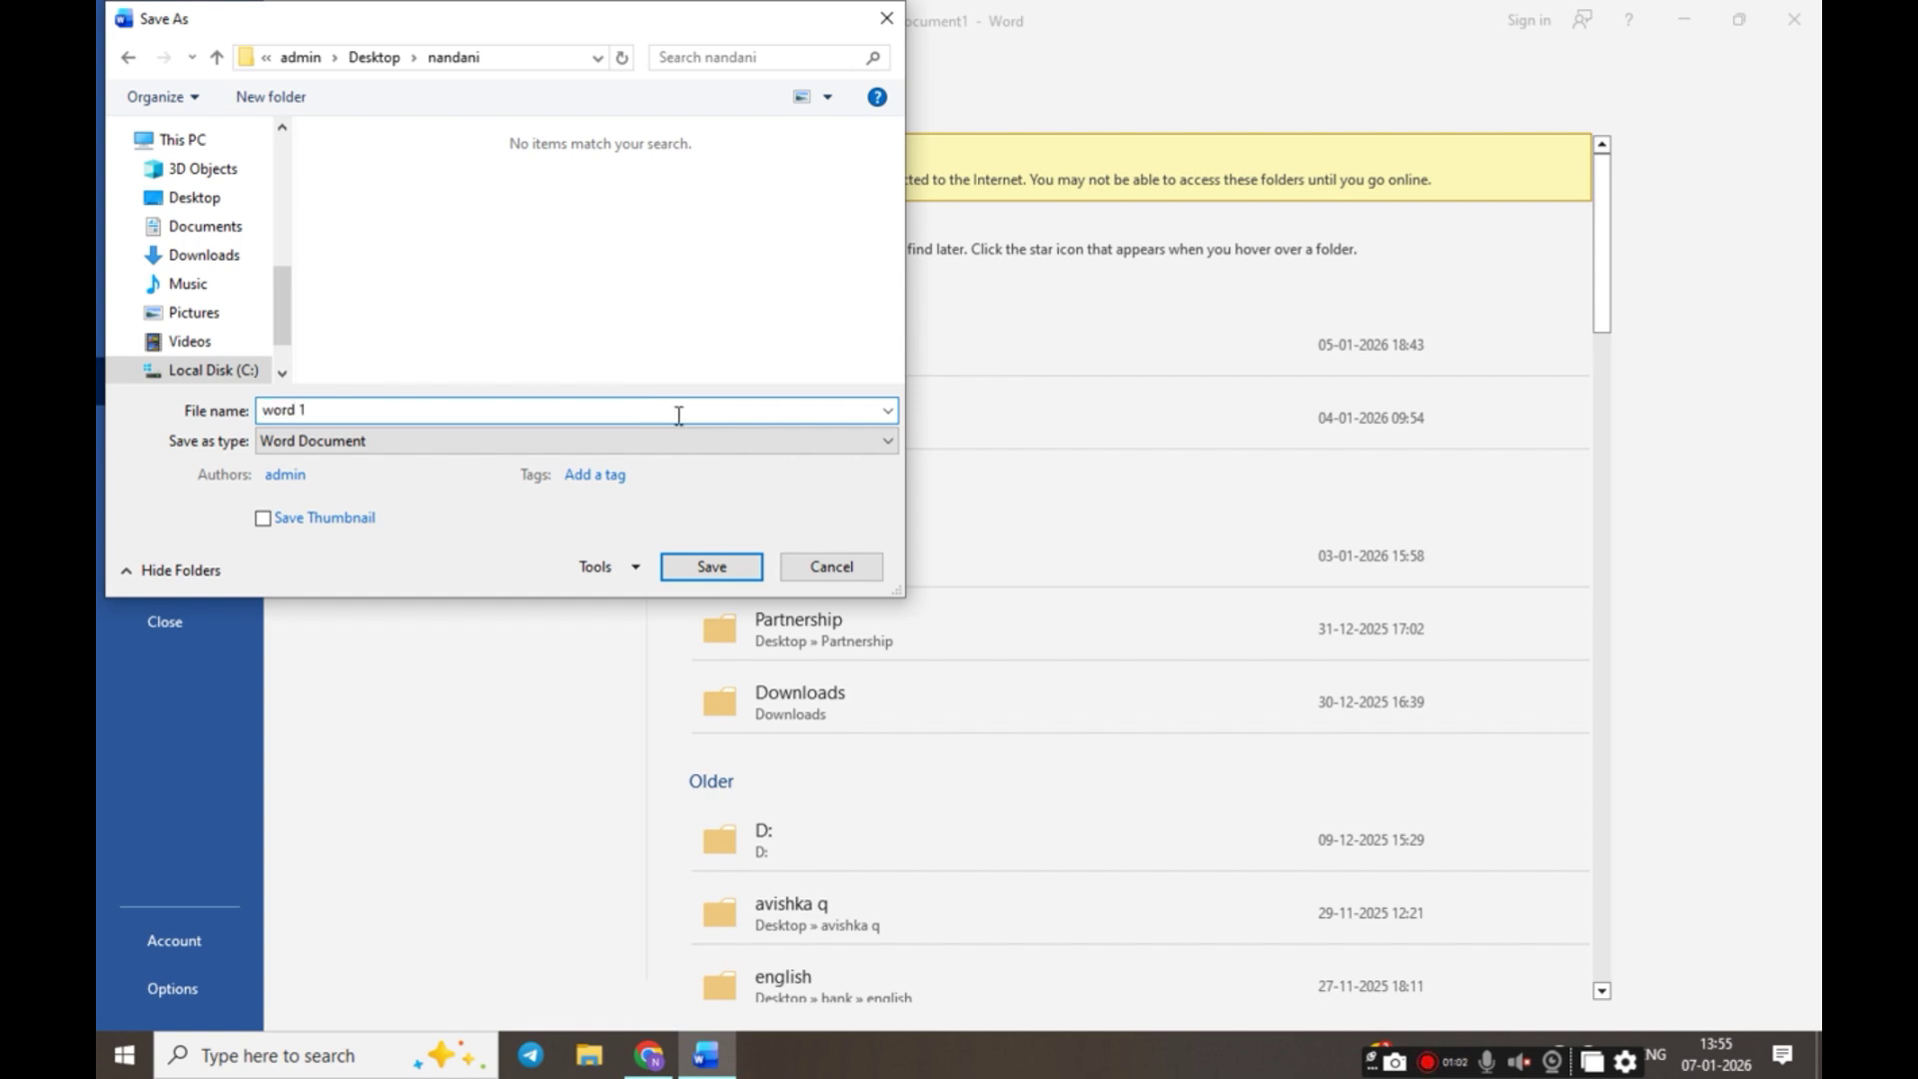
type(" 1")
left_click(704, 568)
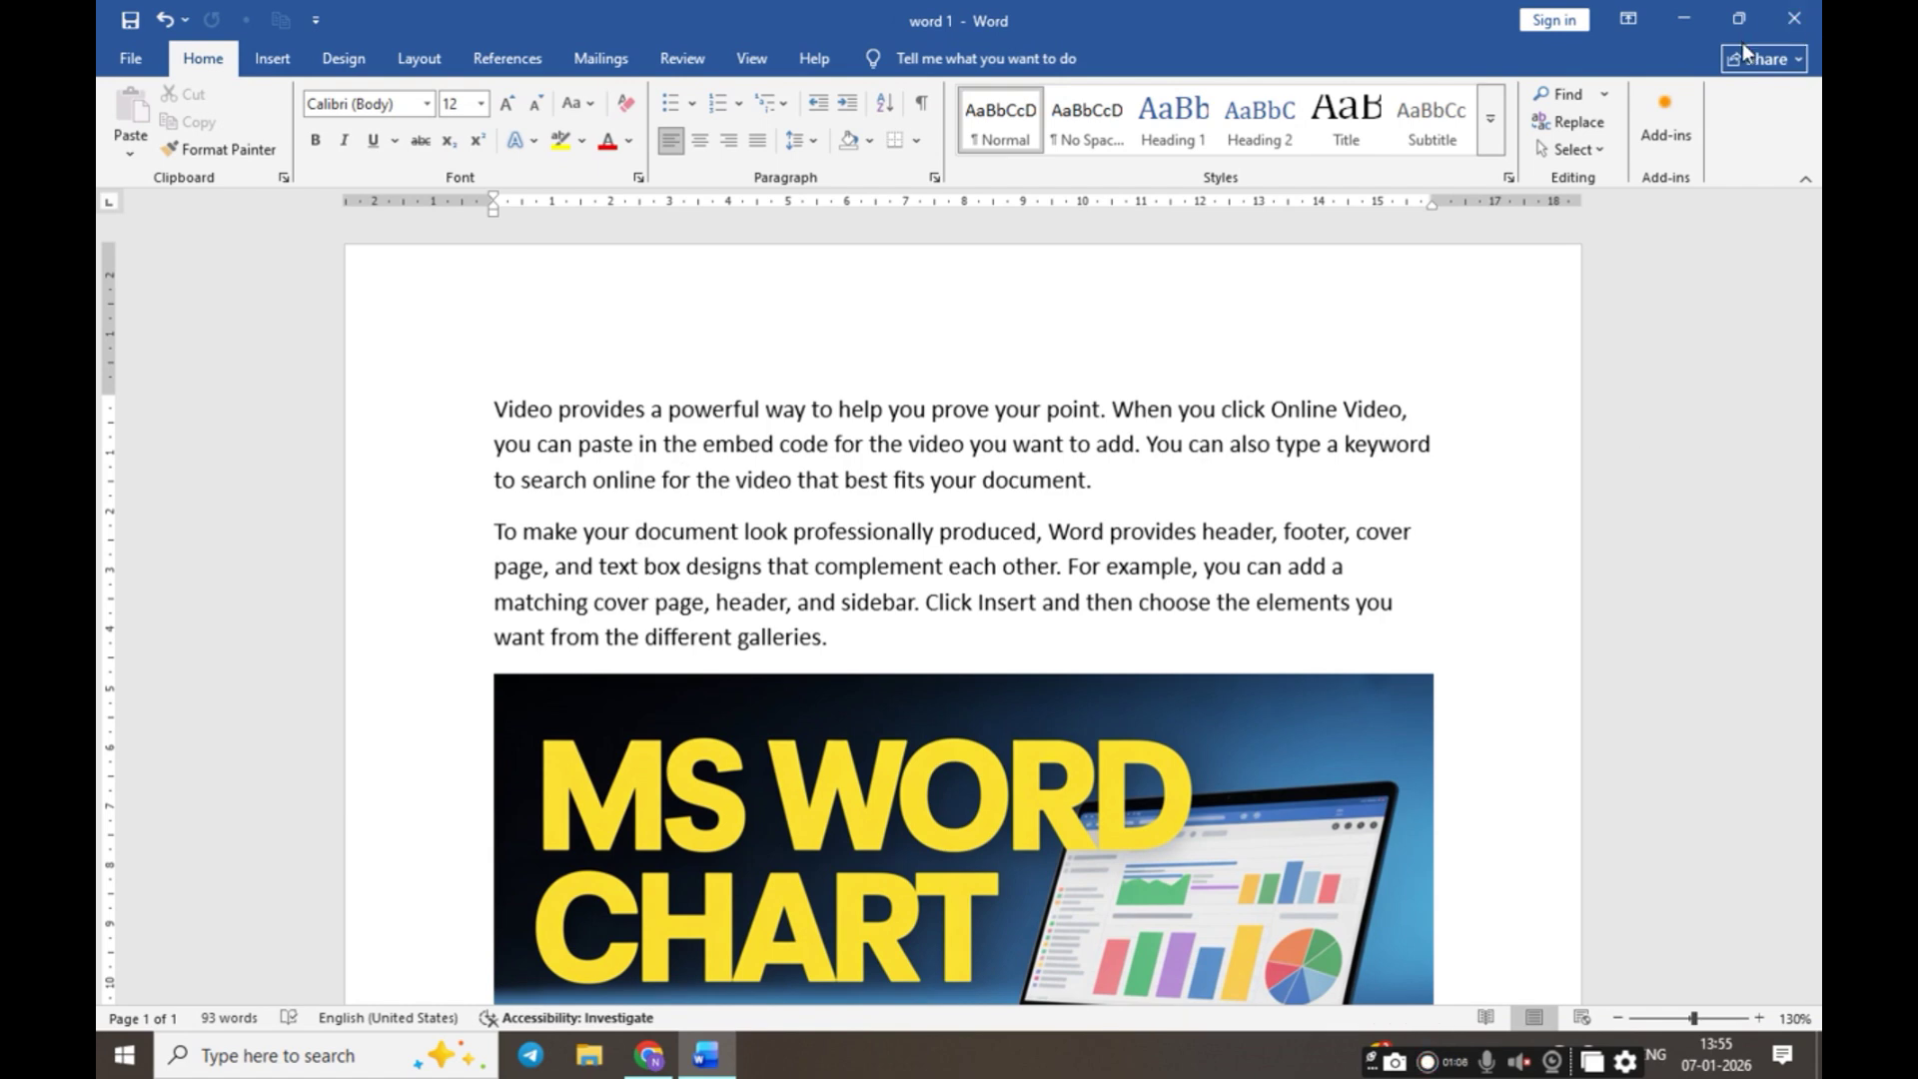
Close the saved document, relaunch Word, and create a new blank document
left_click(1801, 22)
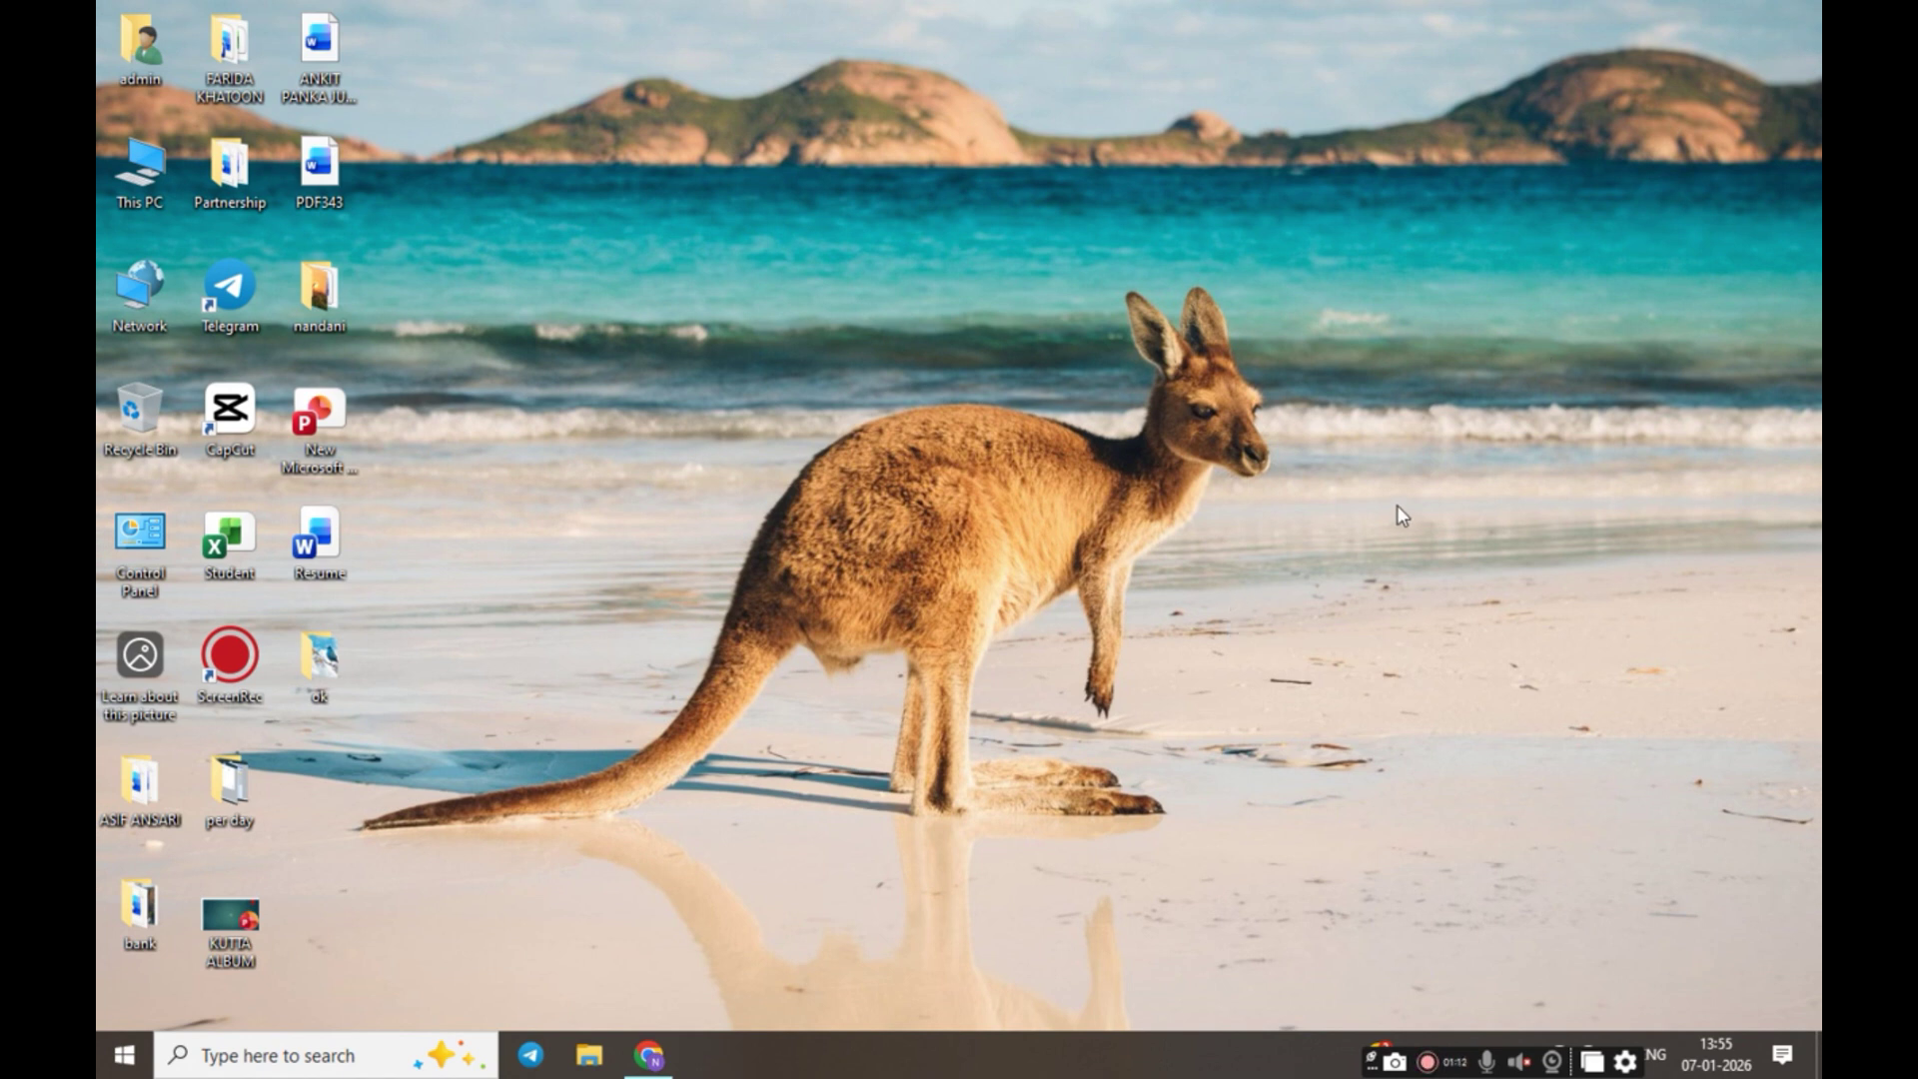
key("super")
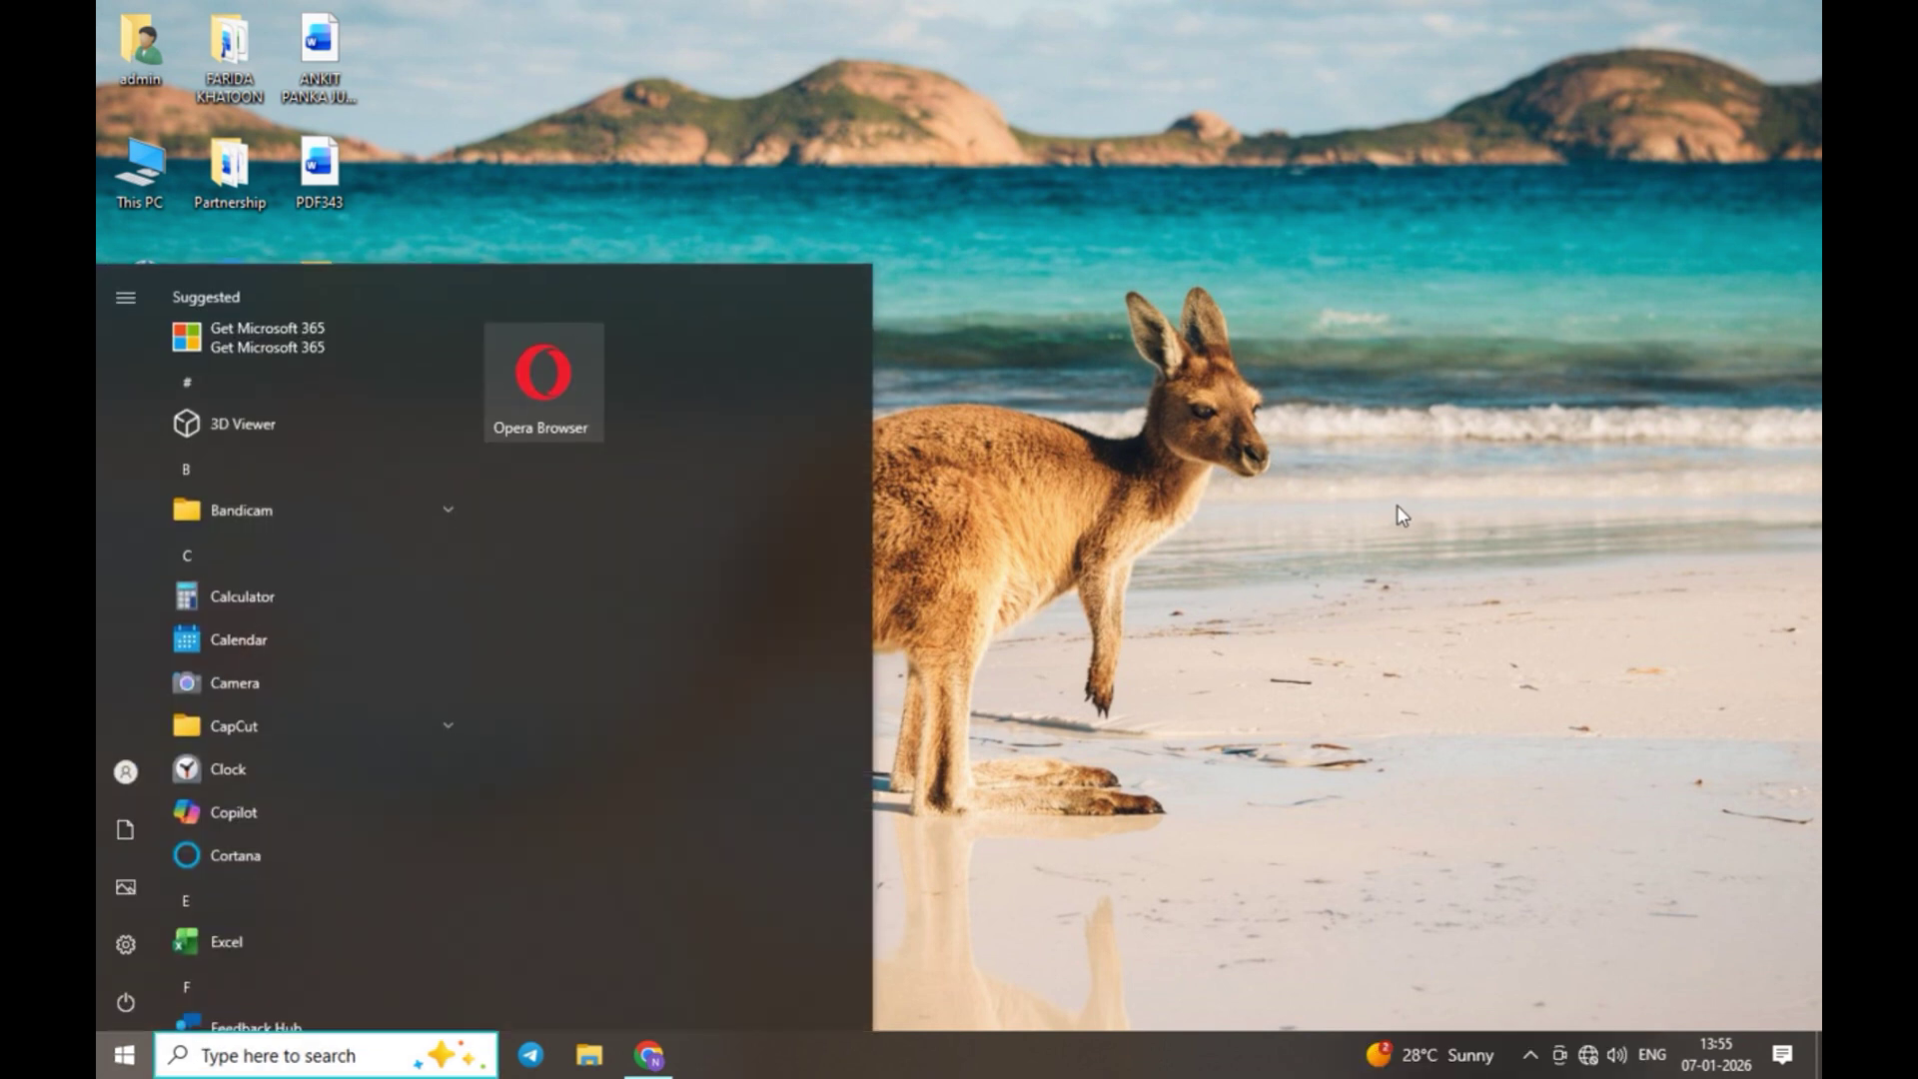
type("word")
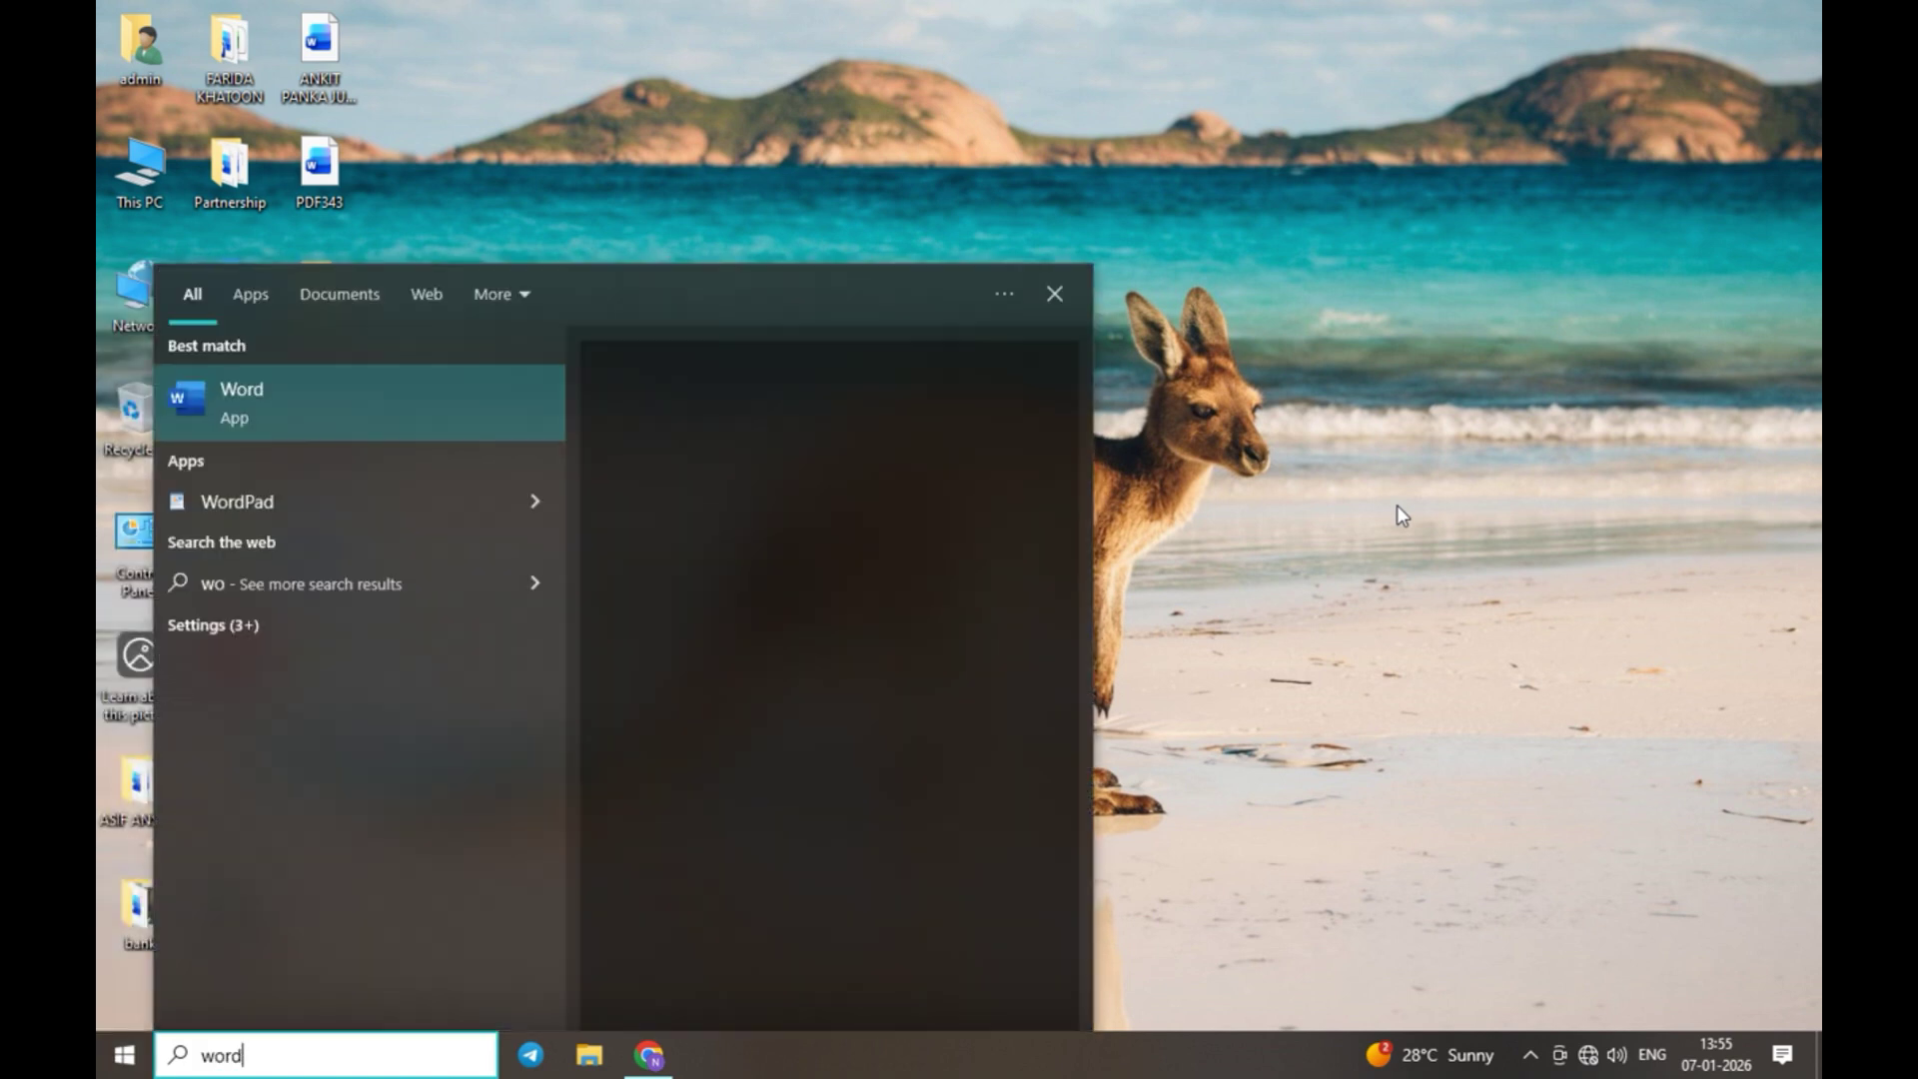
key("Return")
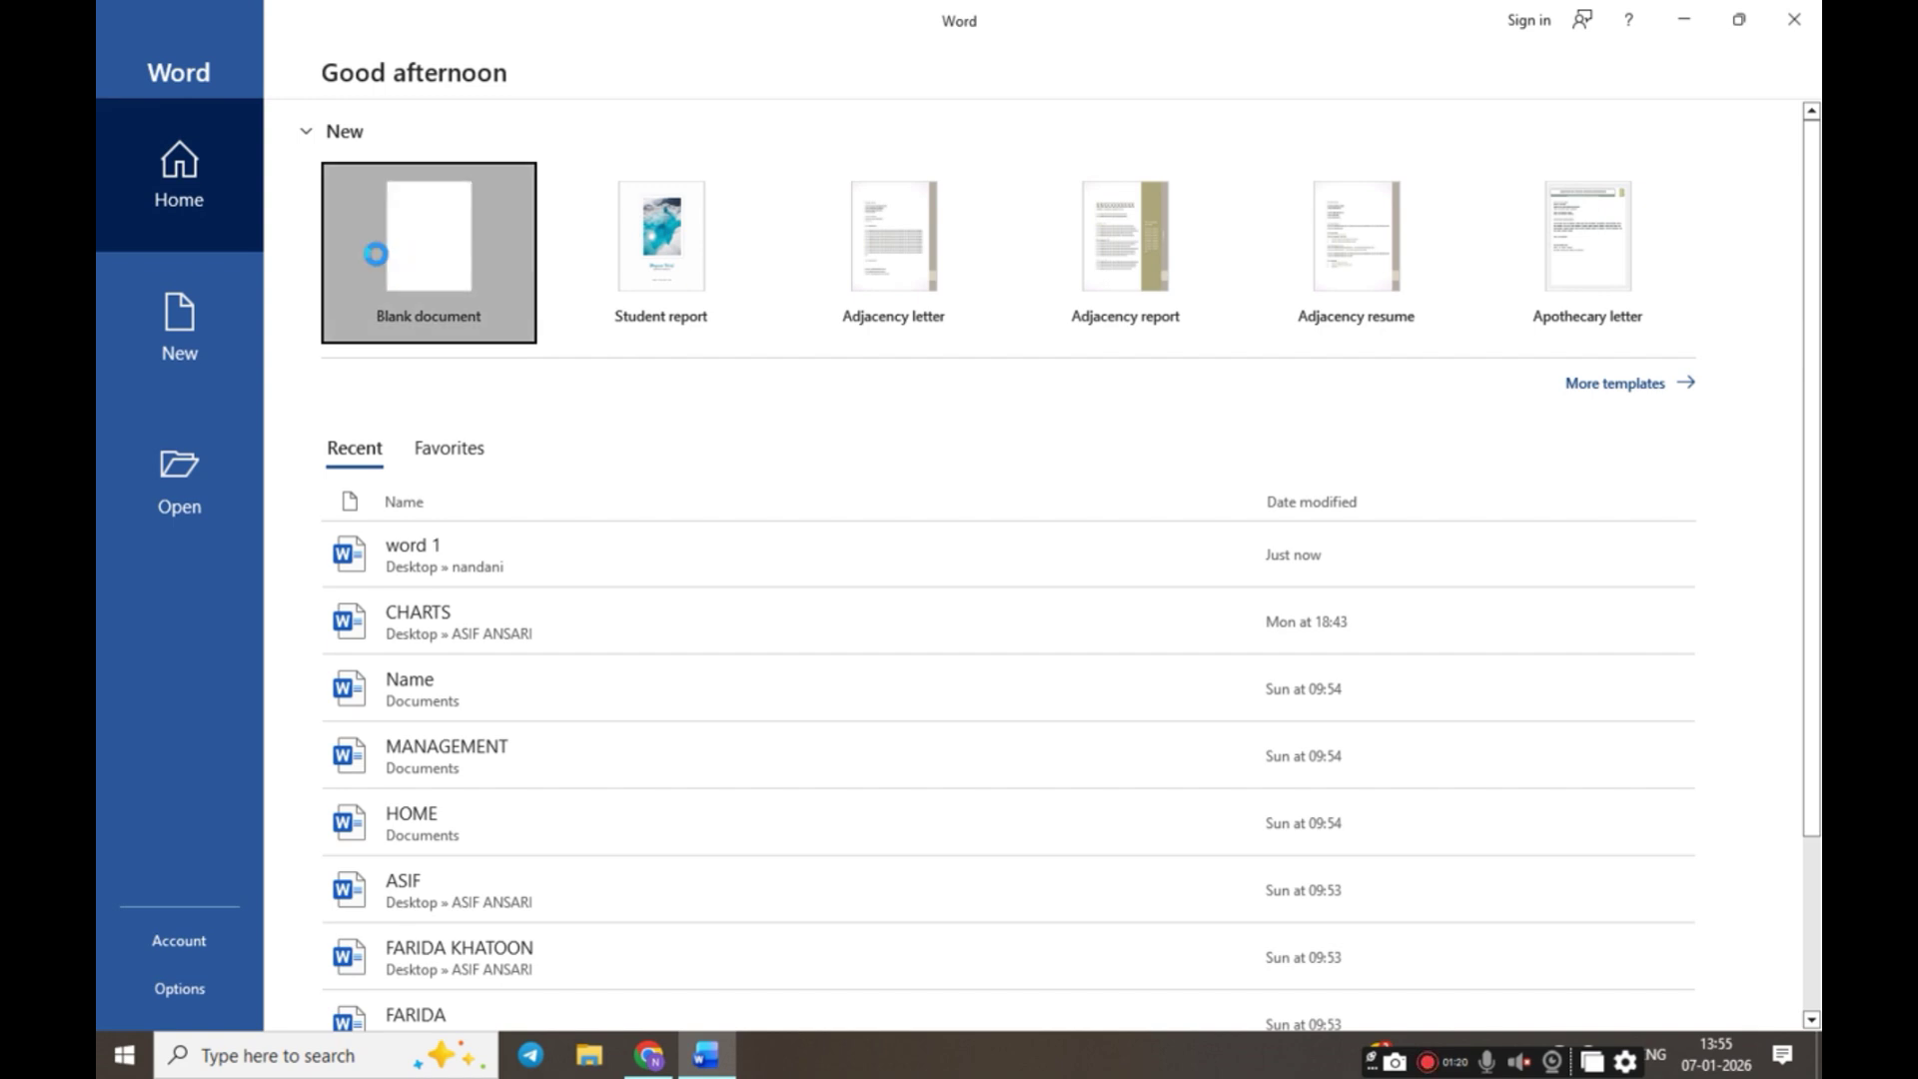
left_click(380, 257)
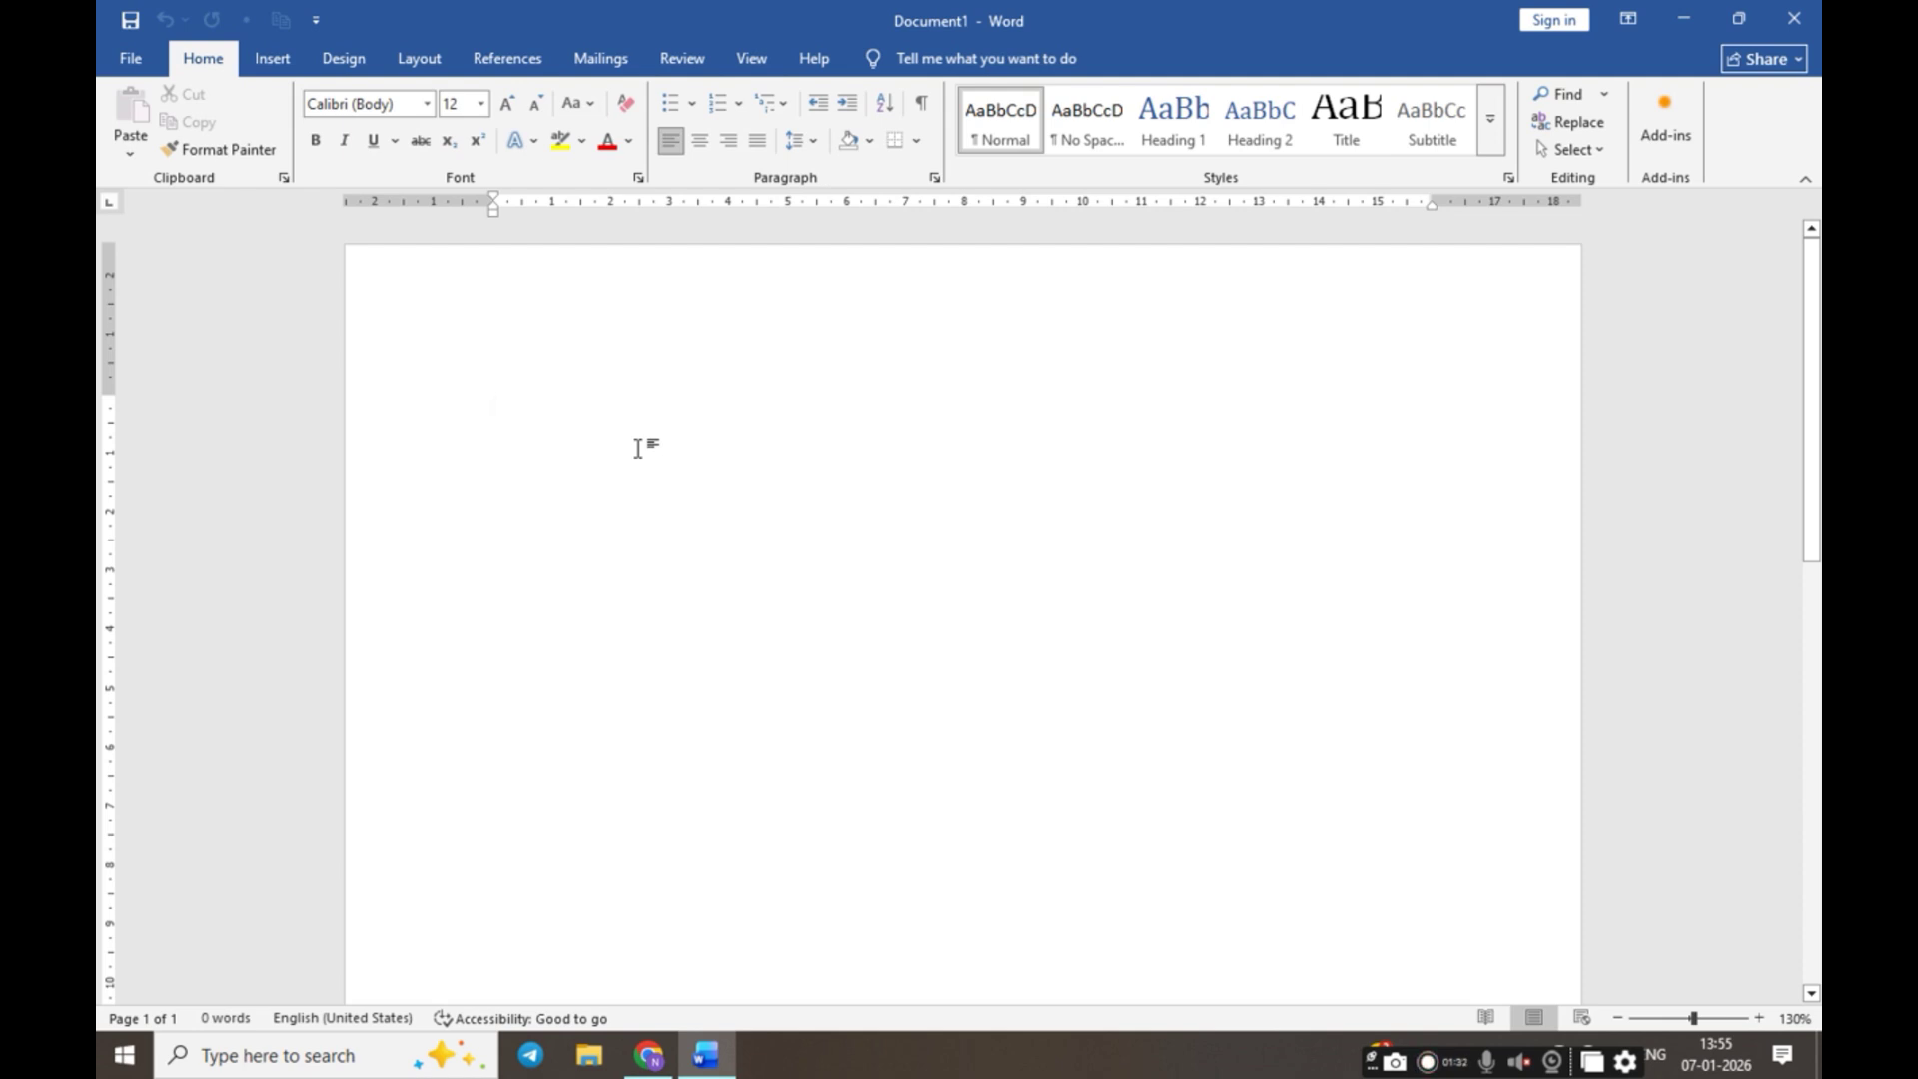
key("ctrl+k")
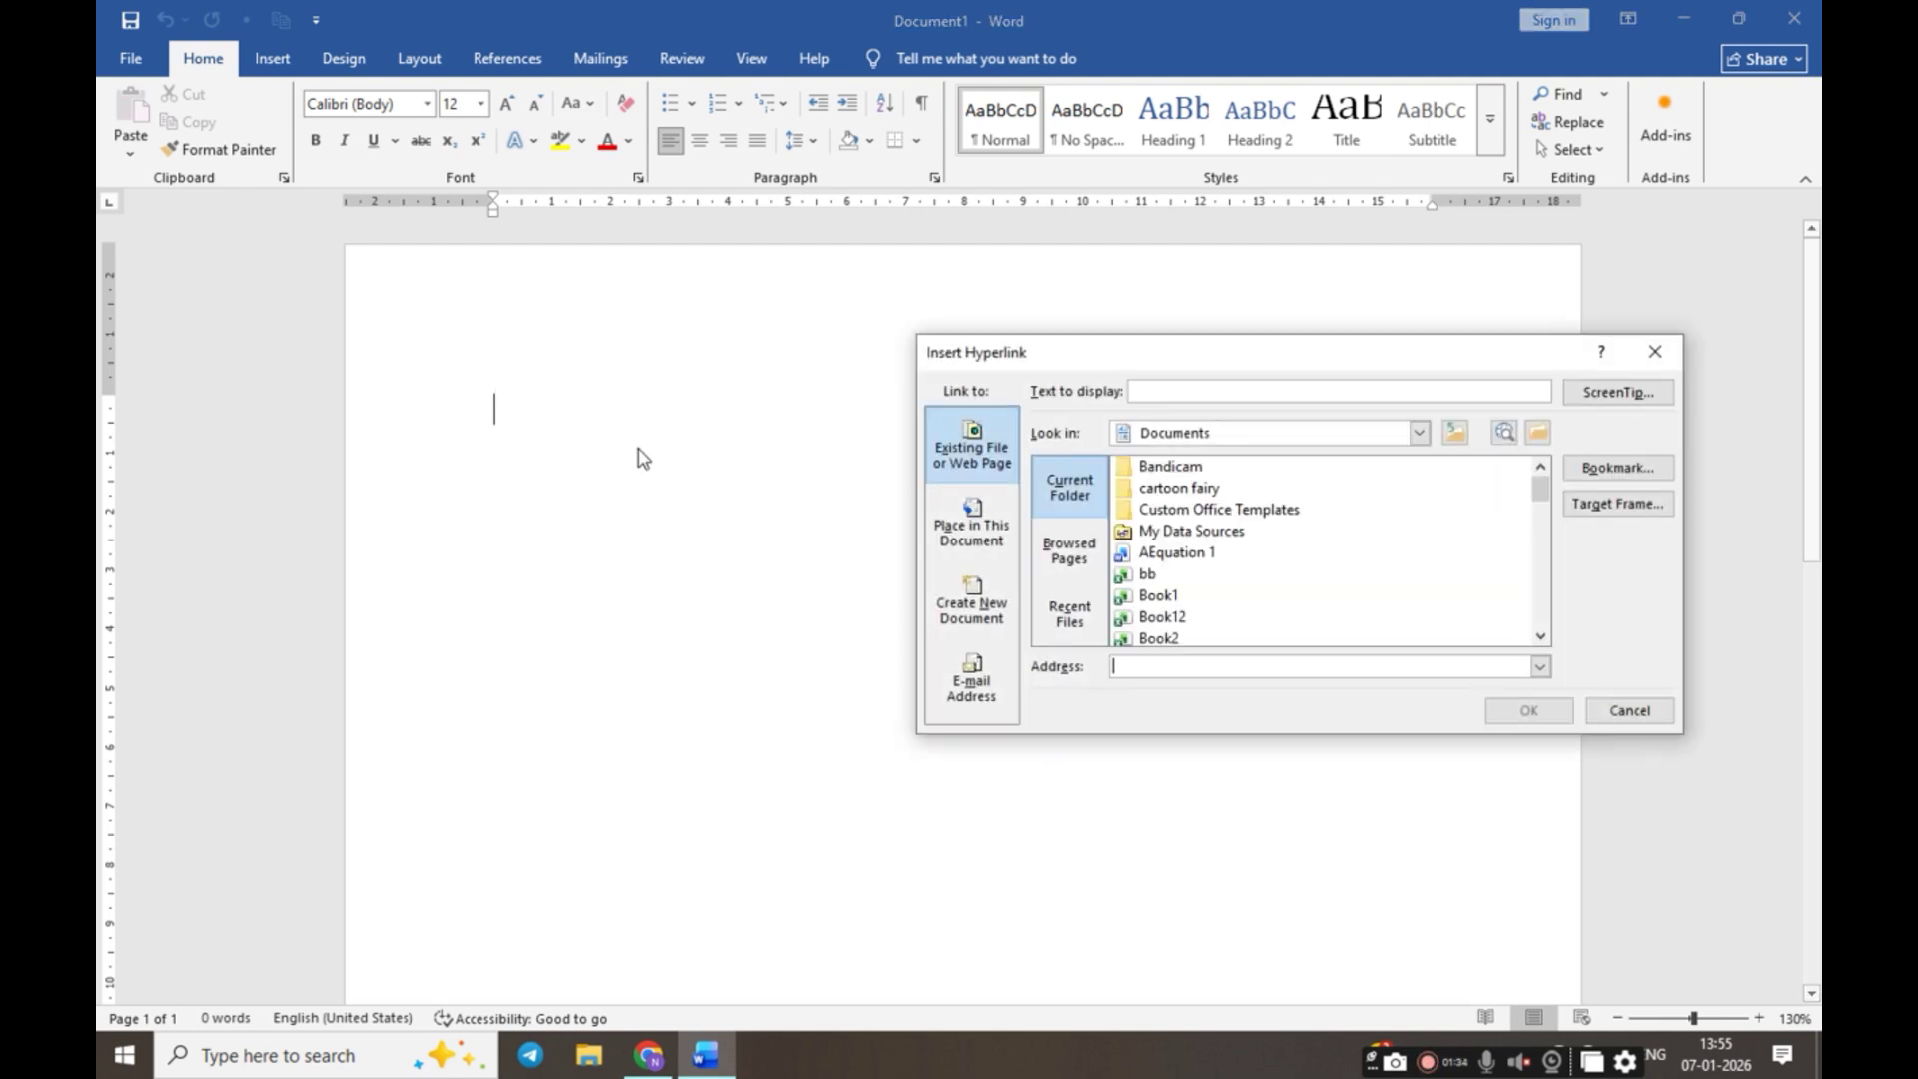
left_click_drag(1221, 362, 950, 342)
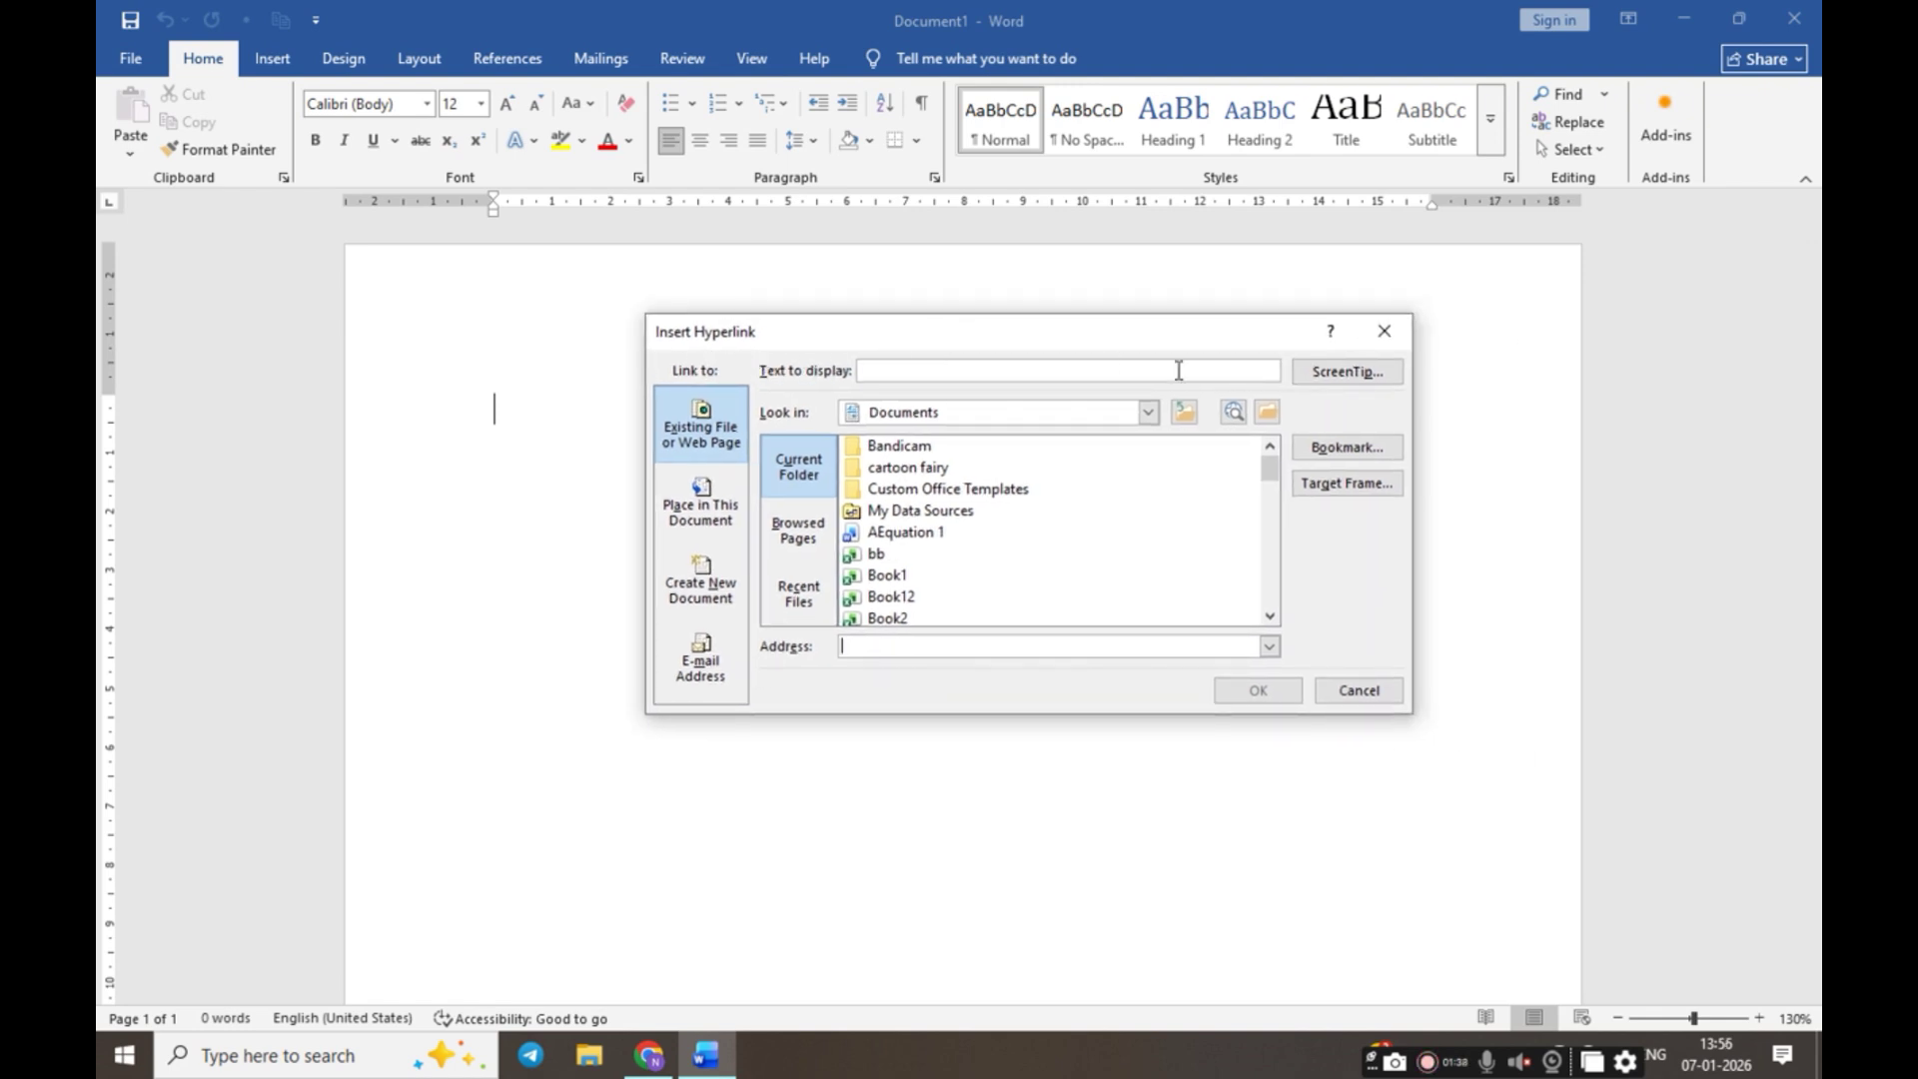
left_click(1383, 332)
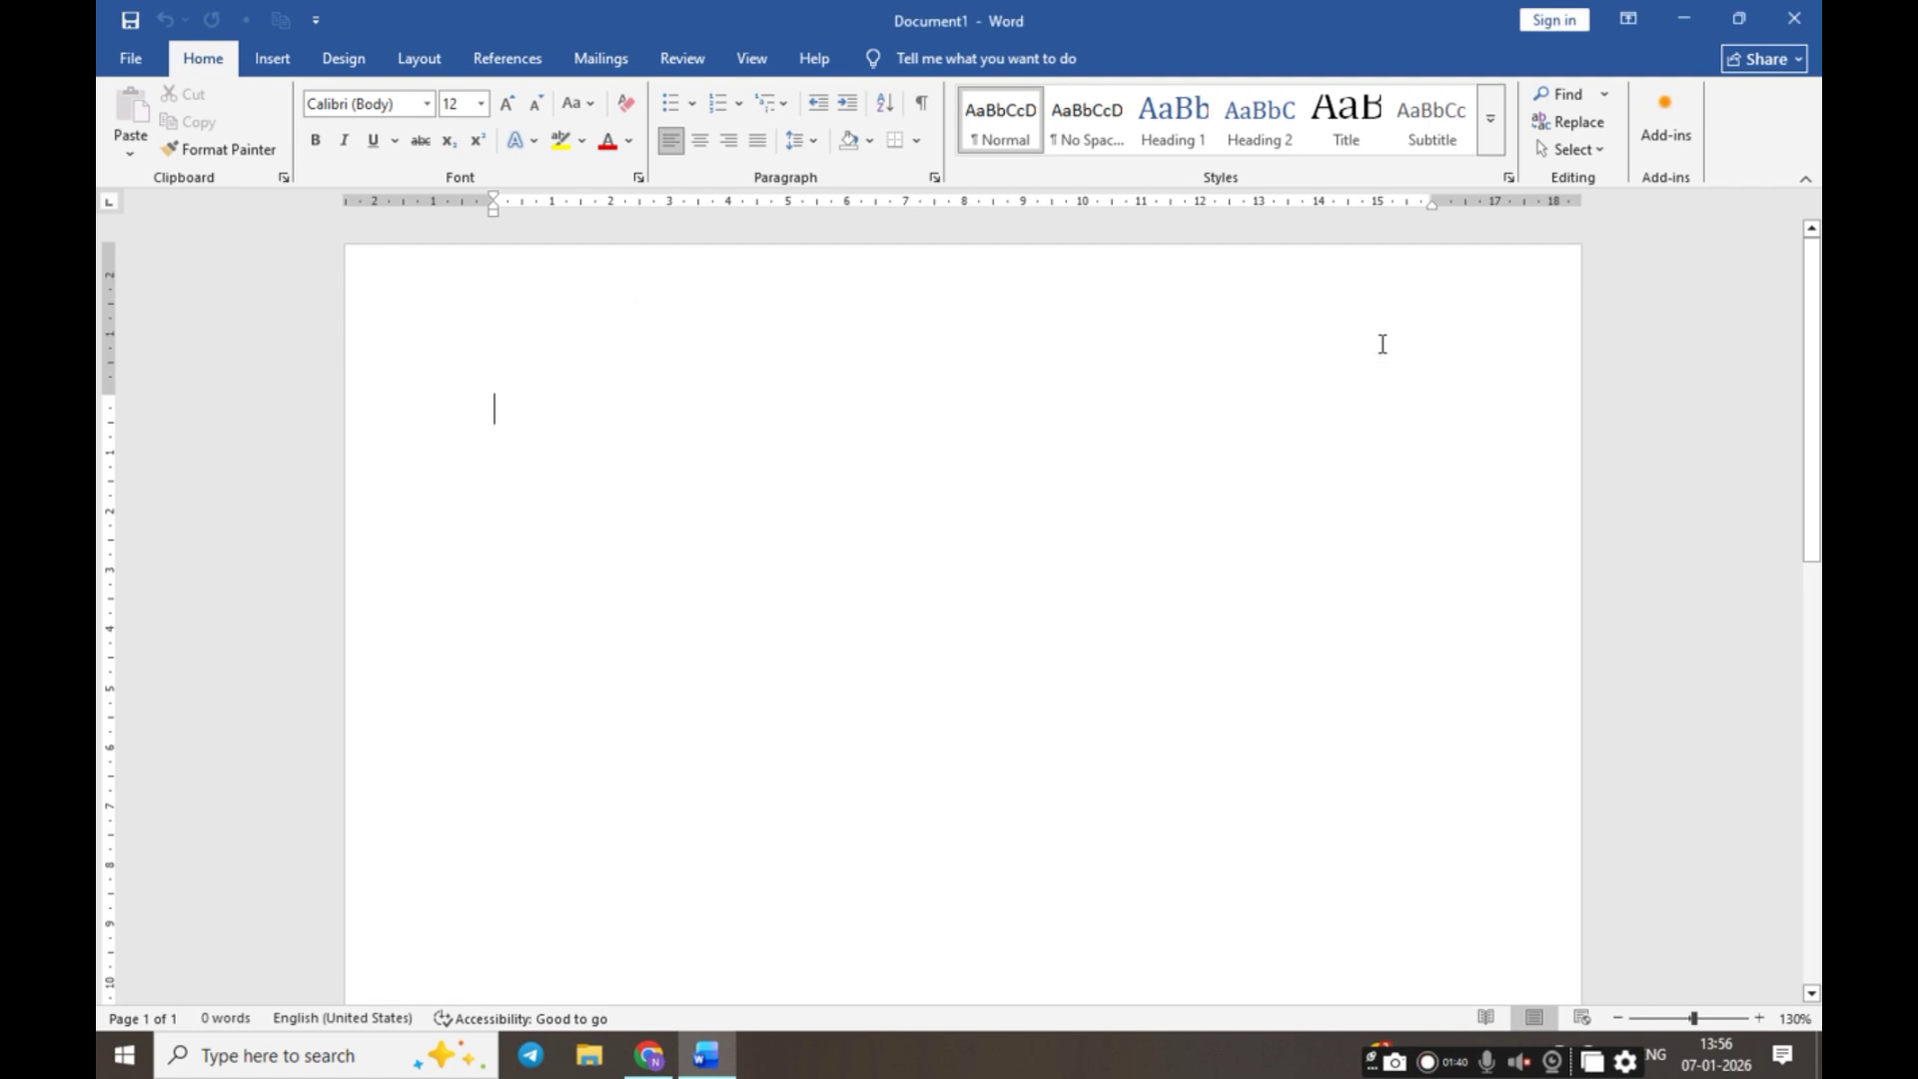
Start inserting a hyperlink to an existing file and set the lookup location to Desktop
left_click(276, 59)
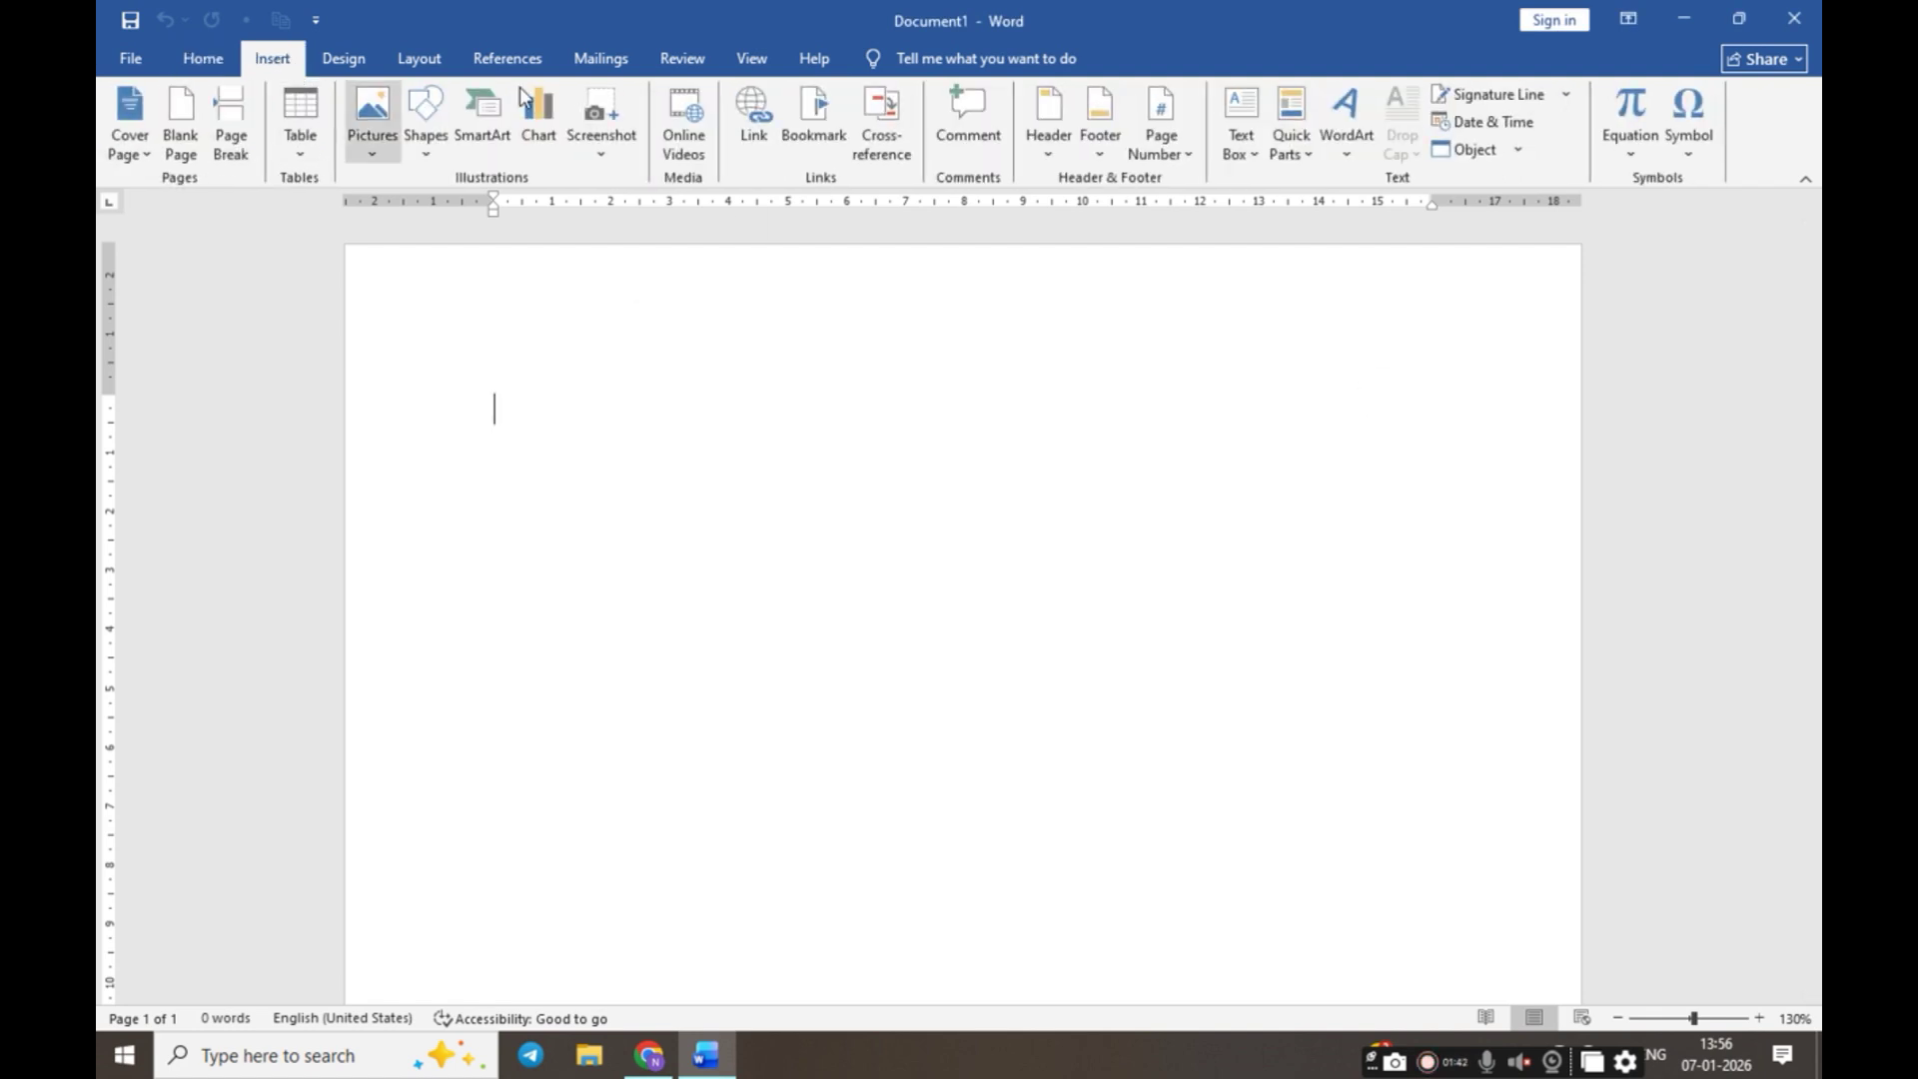
left_click(755, 140)
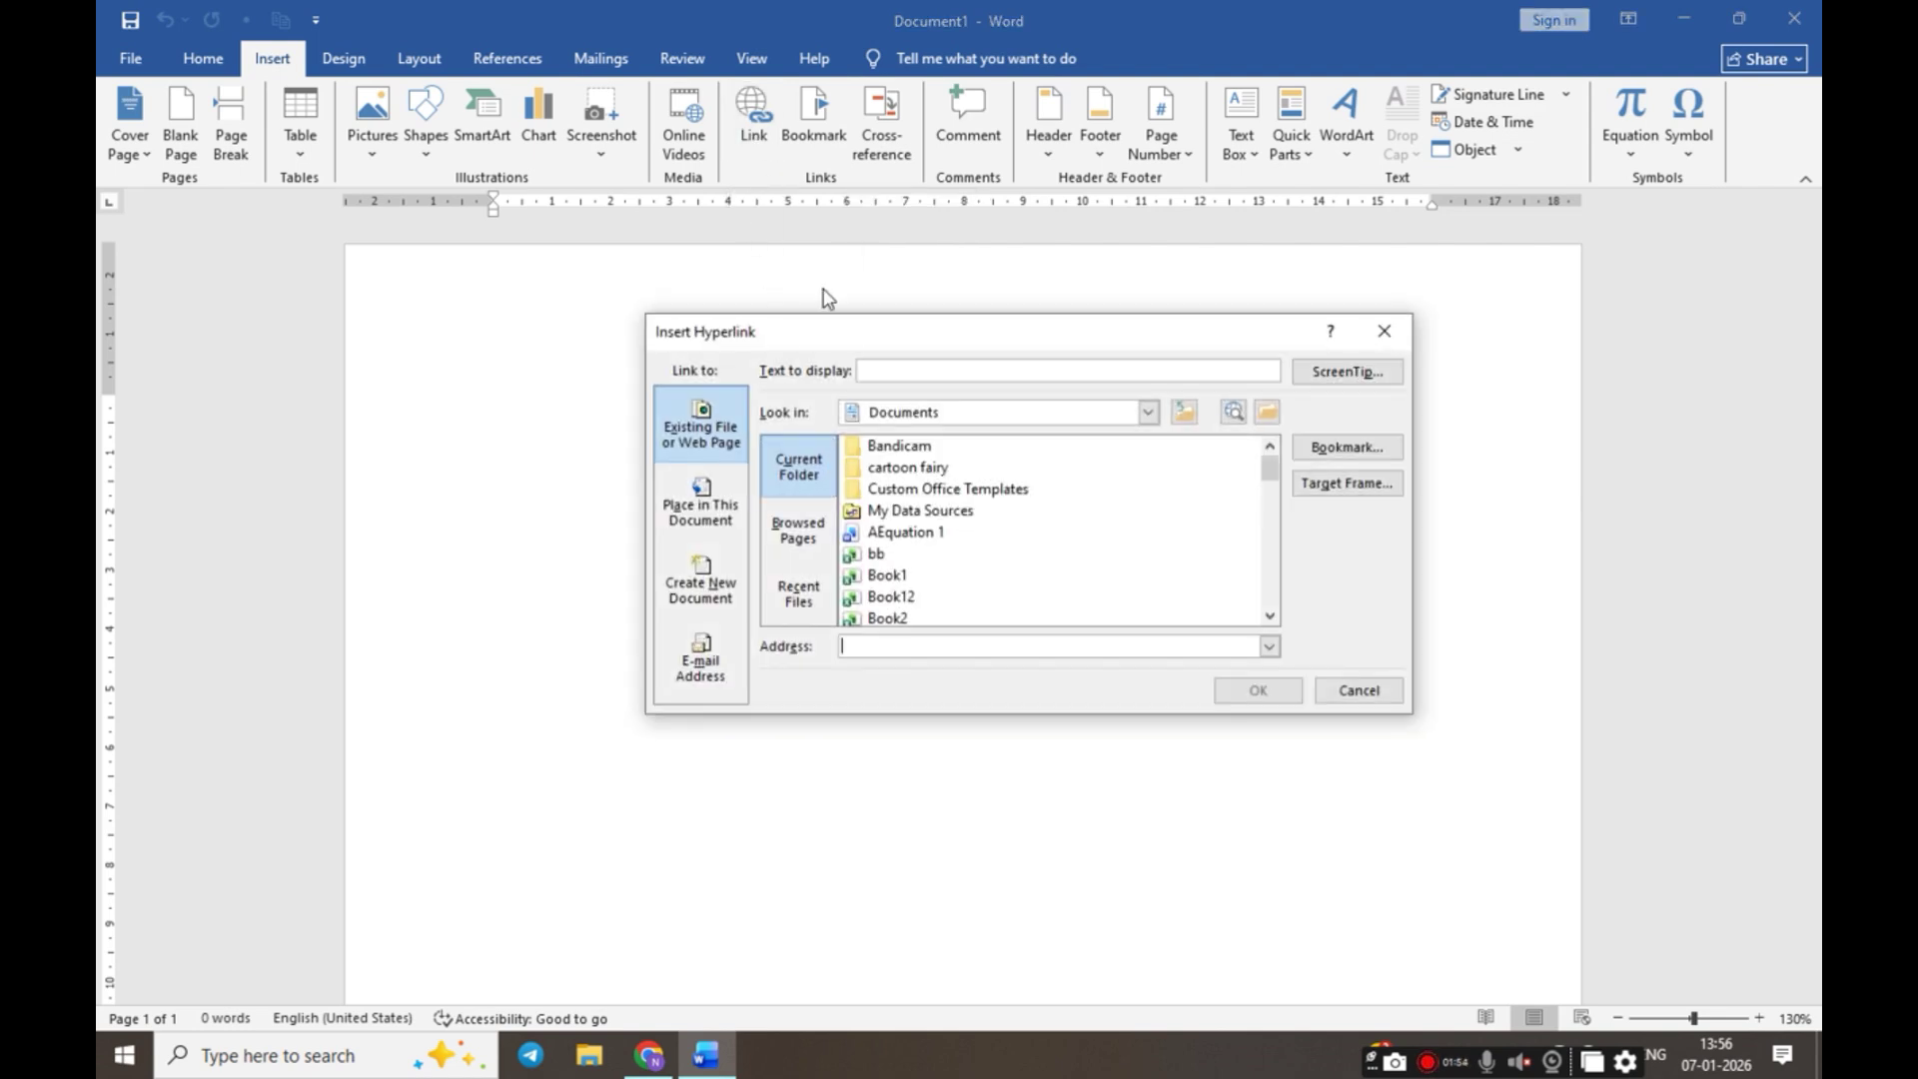
left_click(950, 371)
mouse_move(1269, 470)
left_mouse_down()
mouse_move(1273, 596)
mouse_move(1269, 456)
left_mouse_up()
left_click(1149, 413)
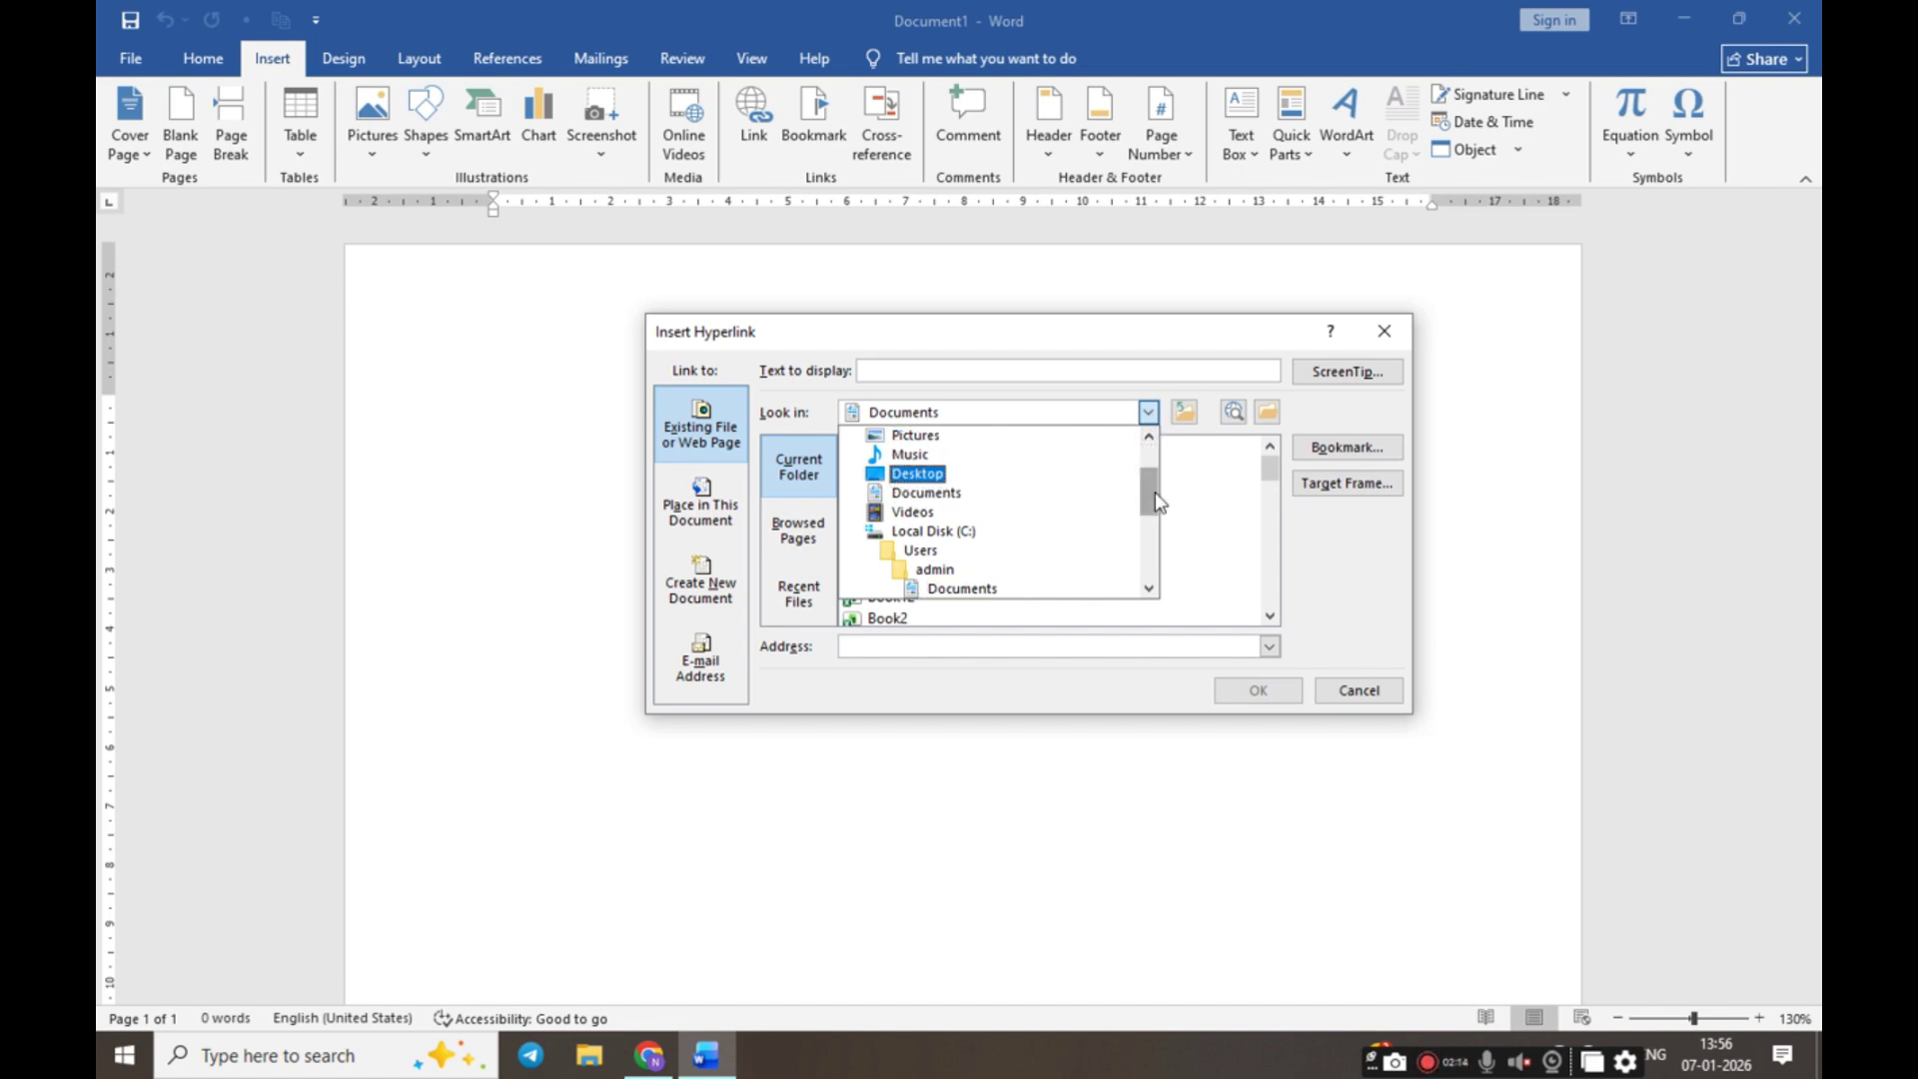
mouse_move(1156, 503)
left_mouse_down()
mouse_move(1155, 484)
mouse_move(1156, 559)
mouse_move(1151, 450)
mouse_move(1151, 475)
left_mouse_up()
left_click(929, 503)
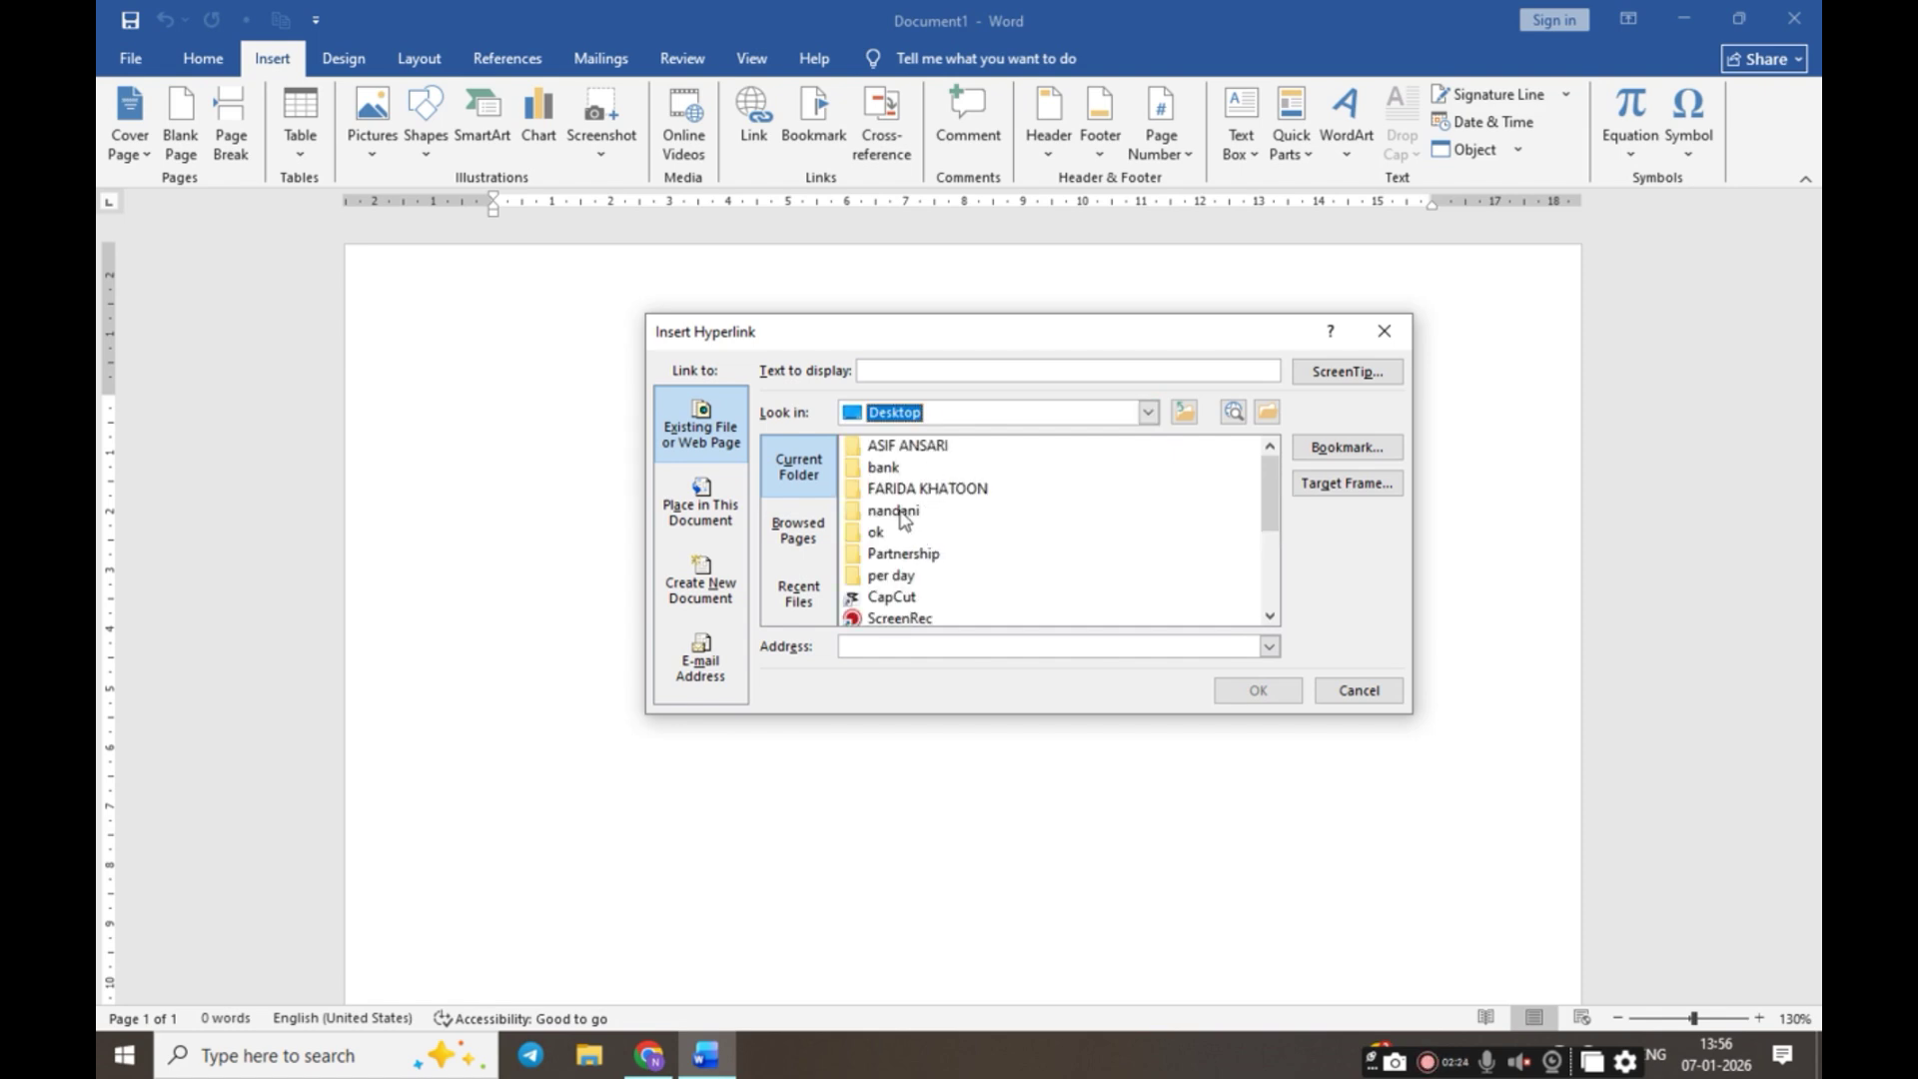
Insert a hyperlink to word 1.docx from the Desktop folder listed just before "ok", and add a new line after it
left_click(896, 511)
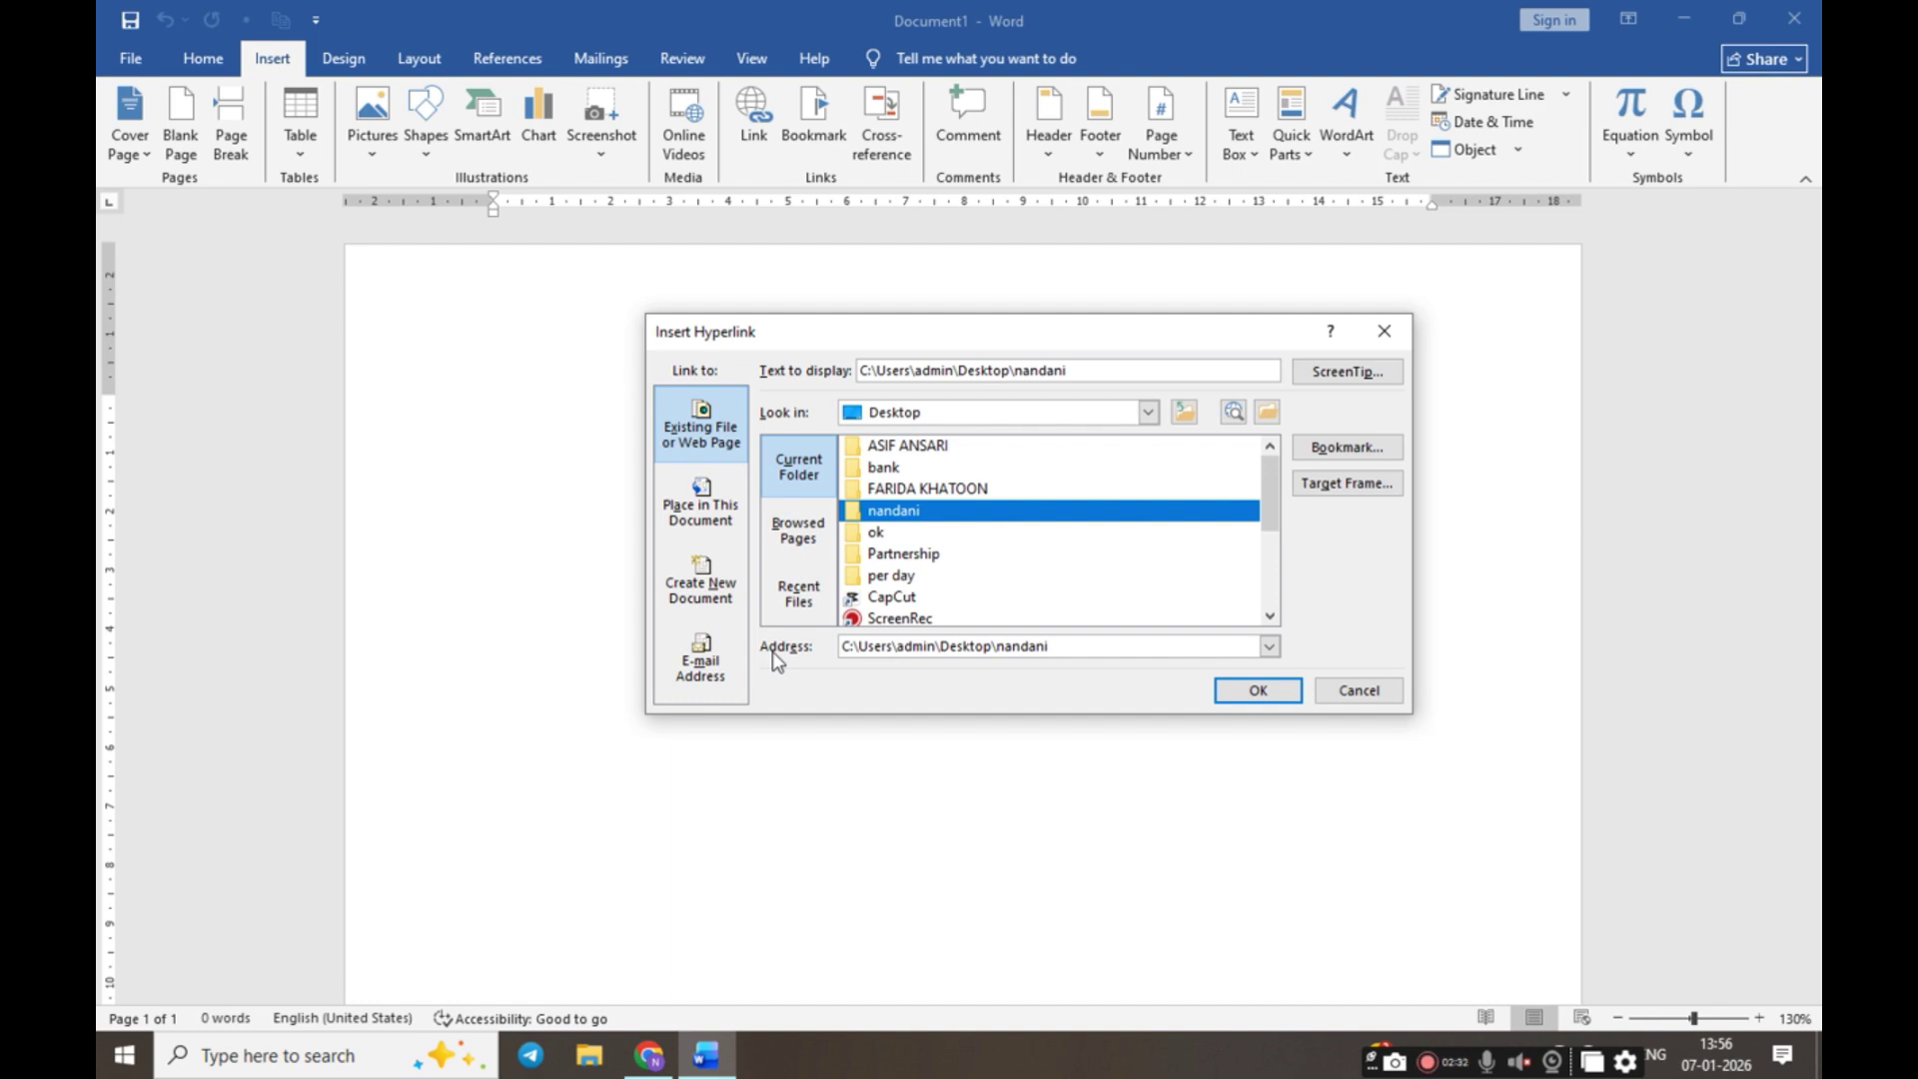
double_click(916, 519)
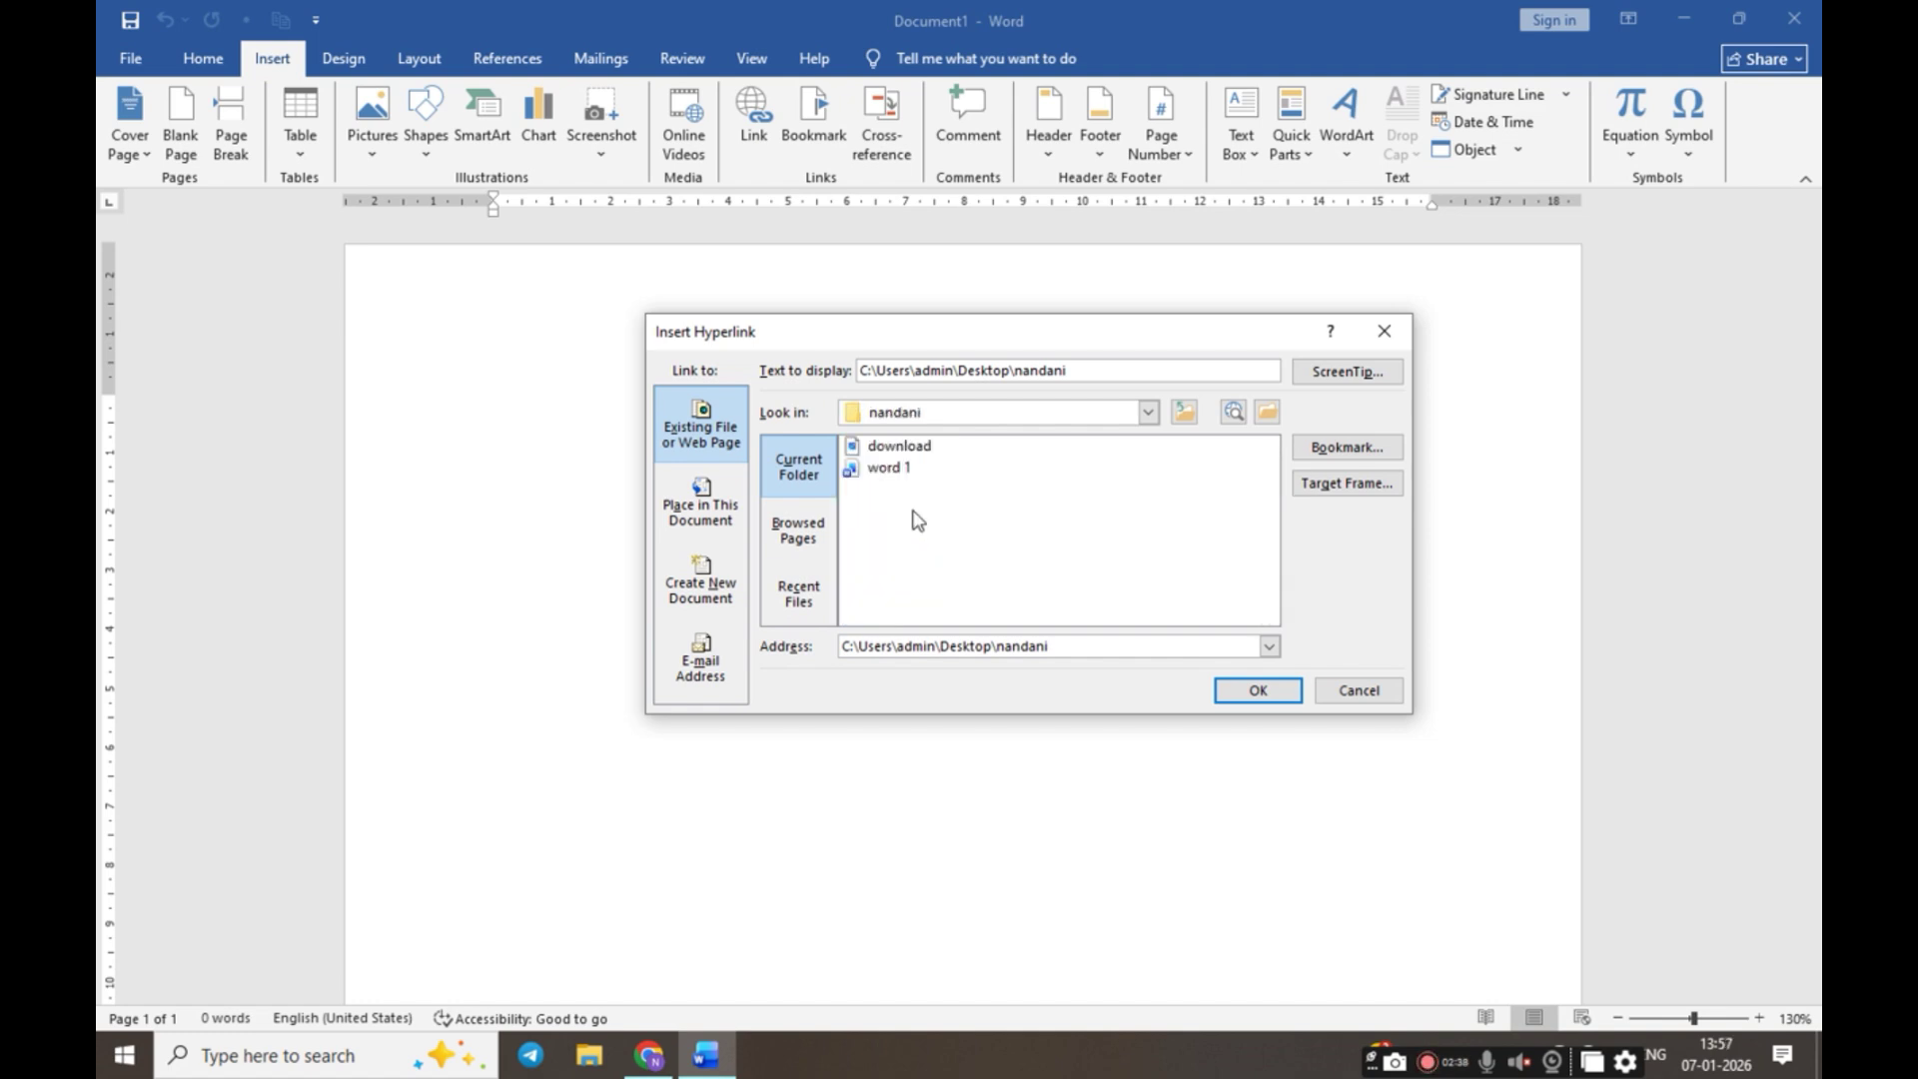
left_click(892, 470)
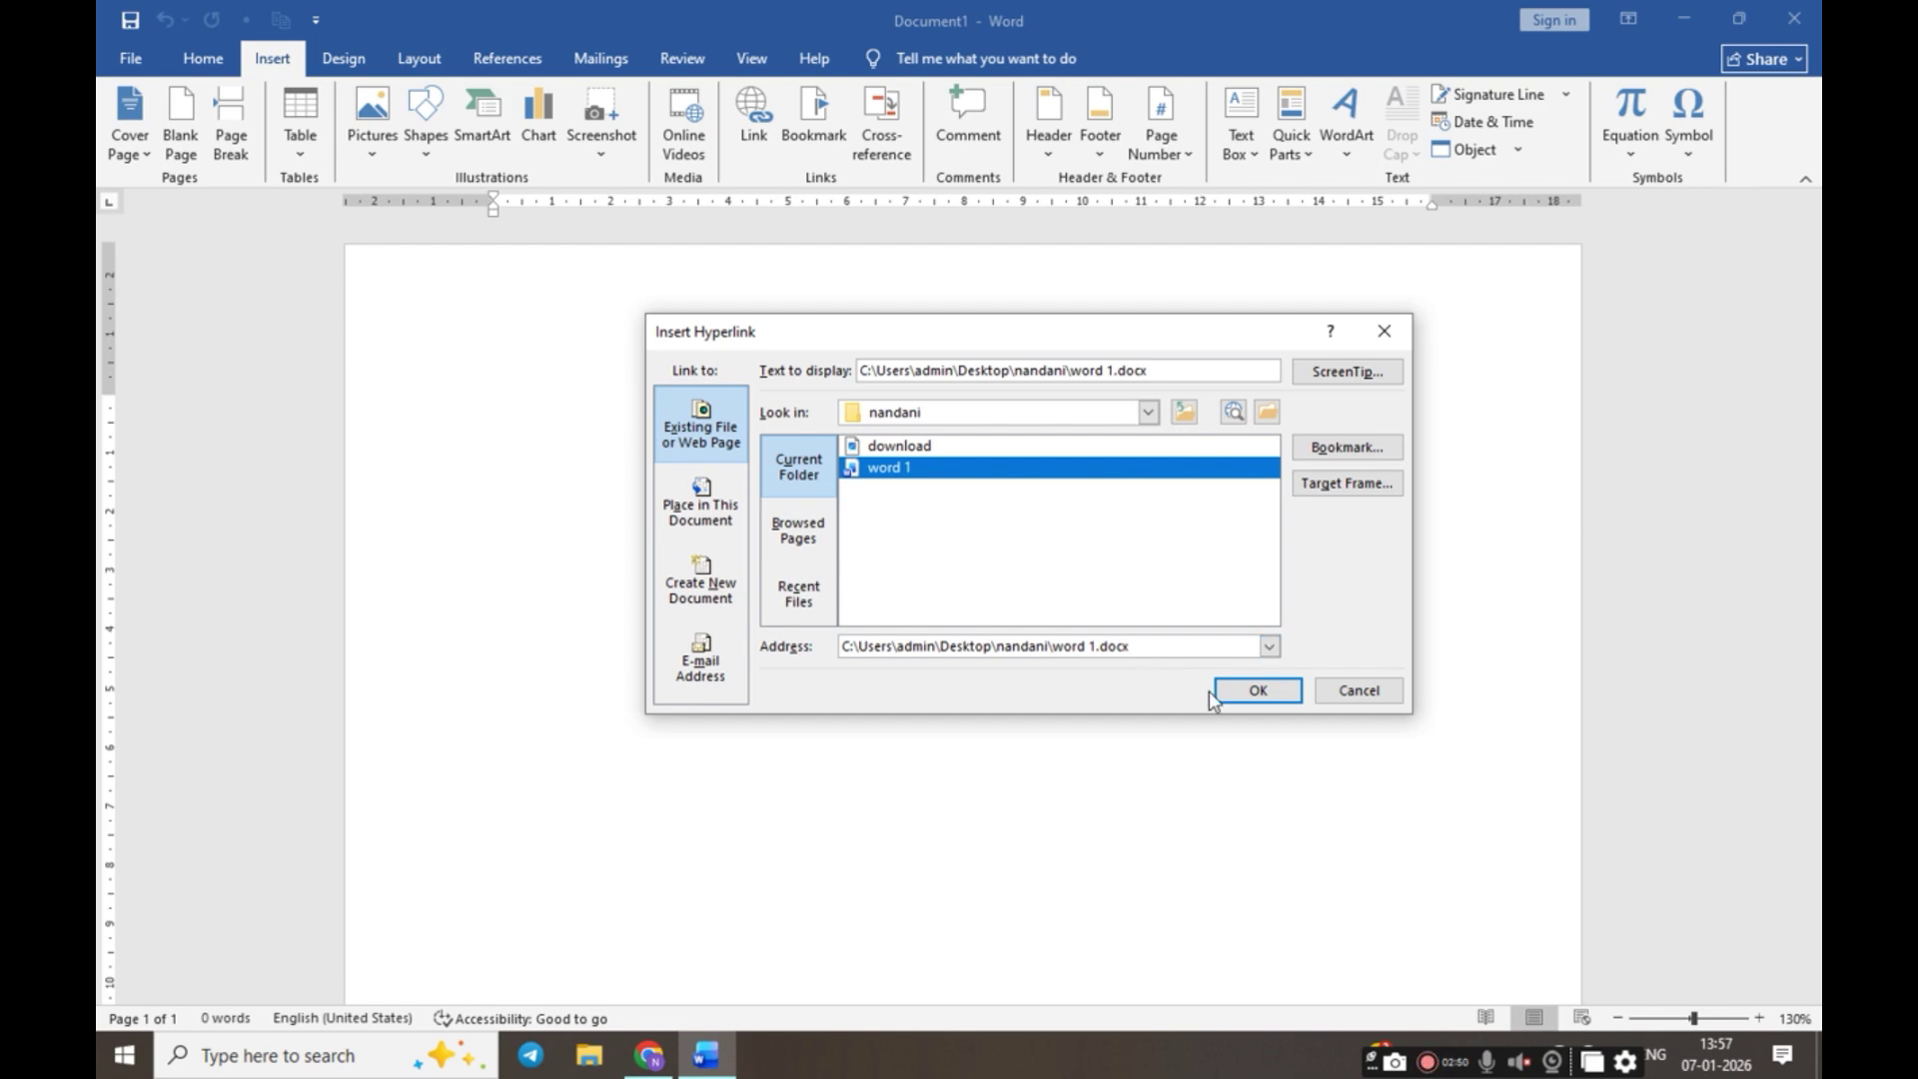
left_click(1258, 690)
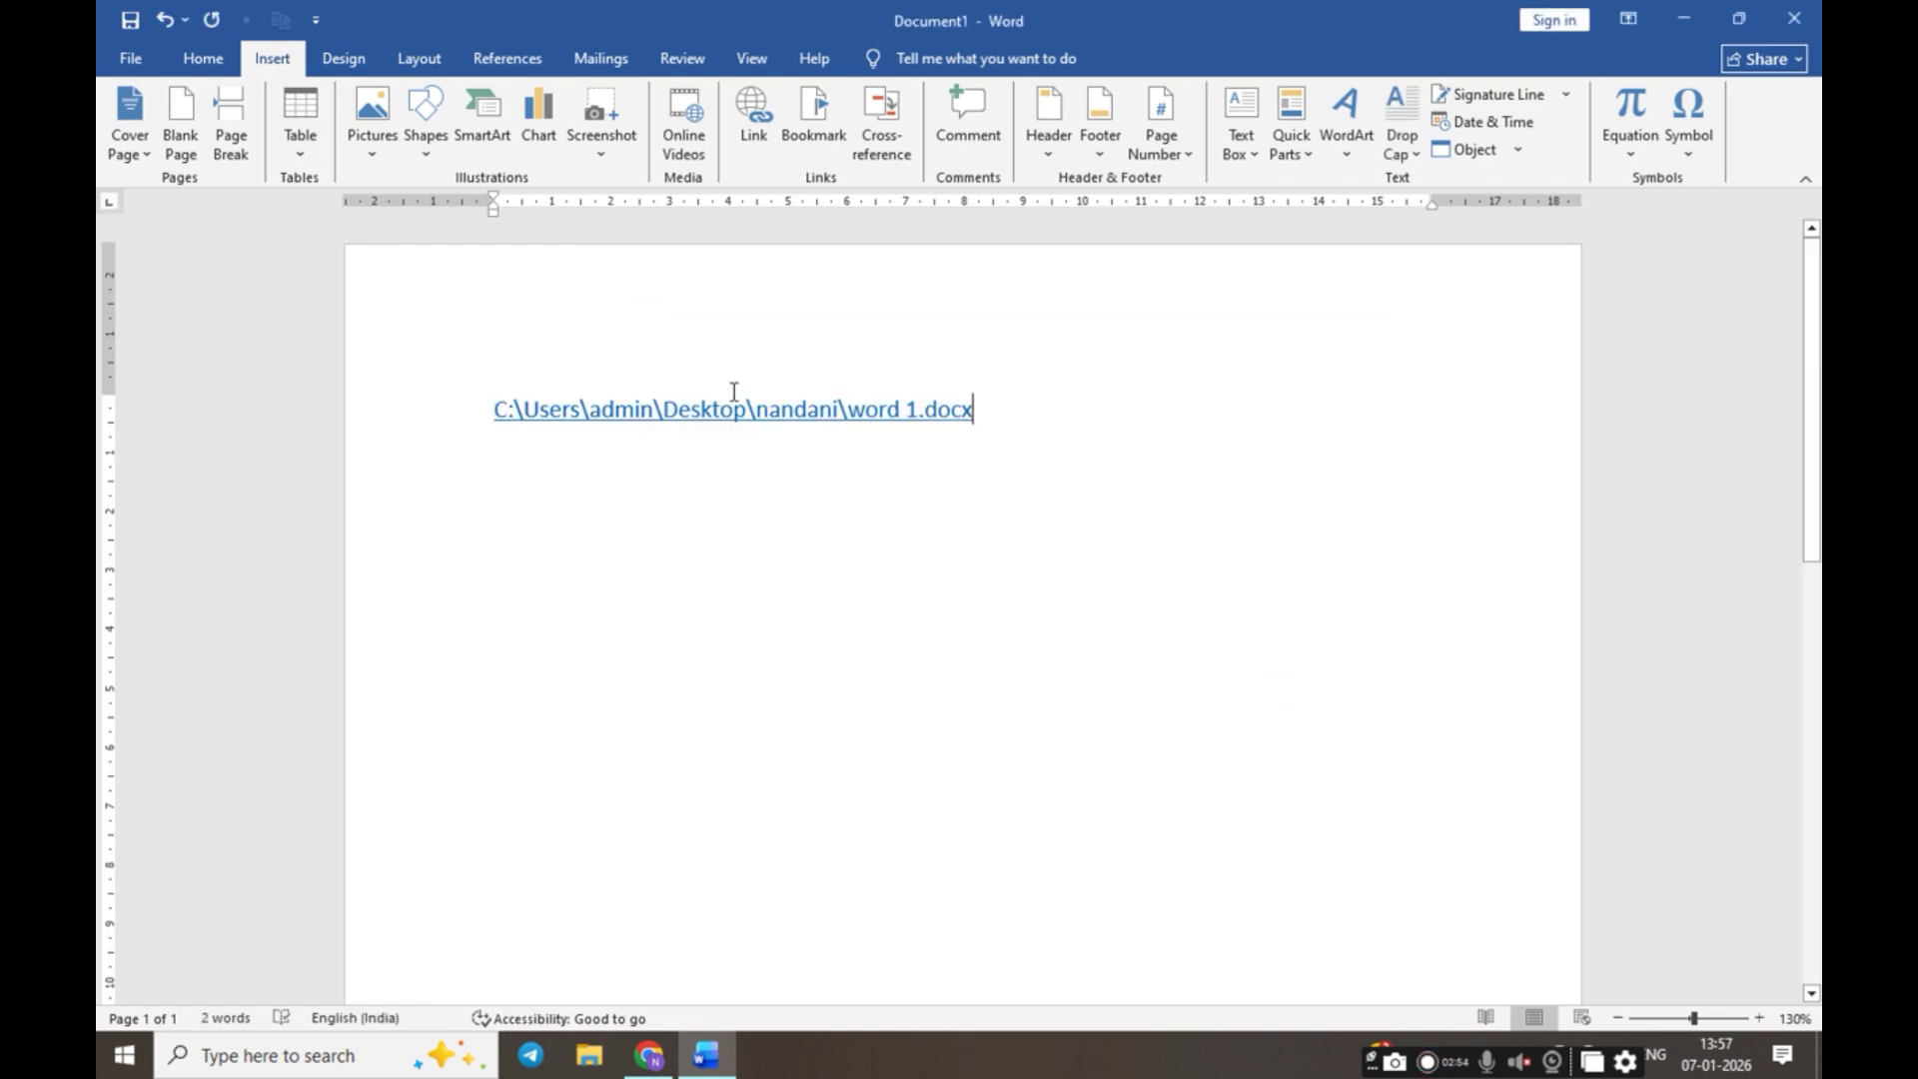
key("Return")
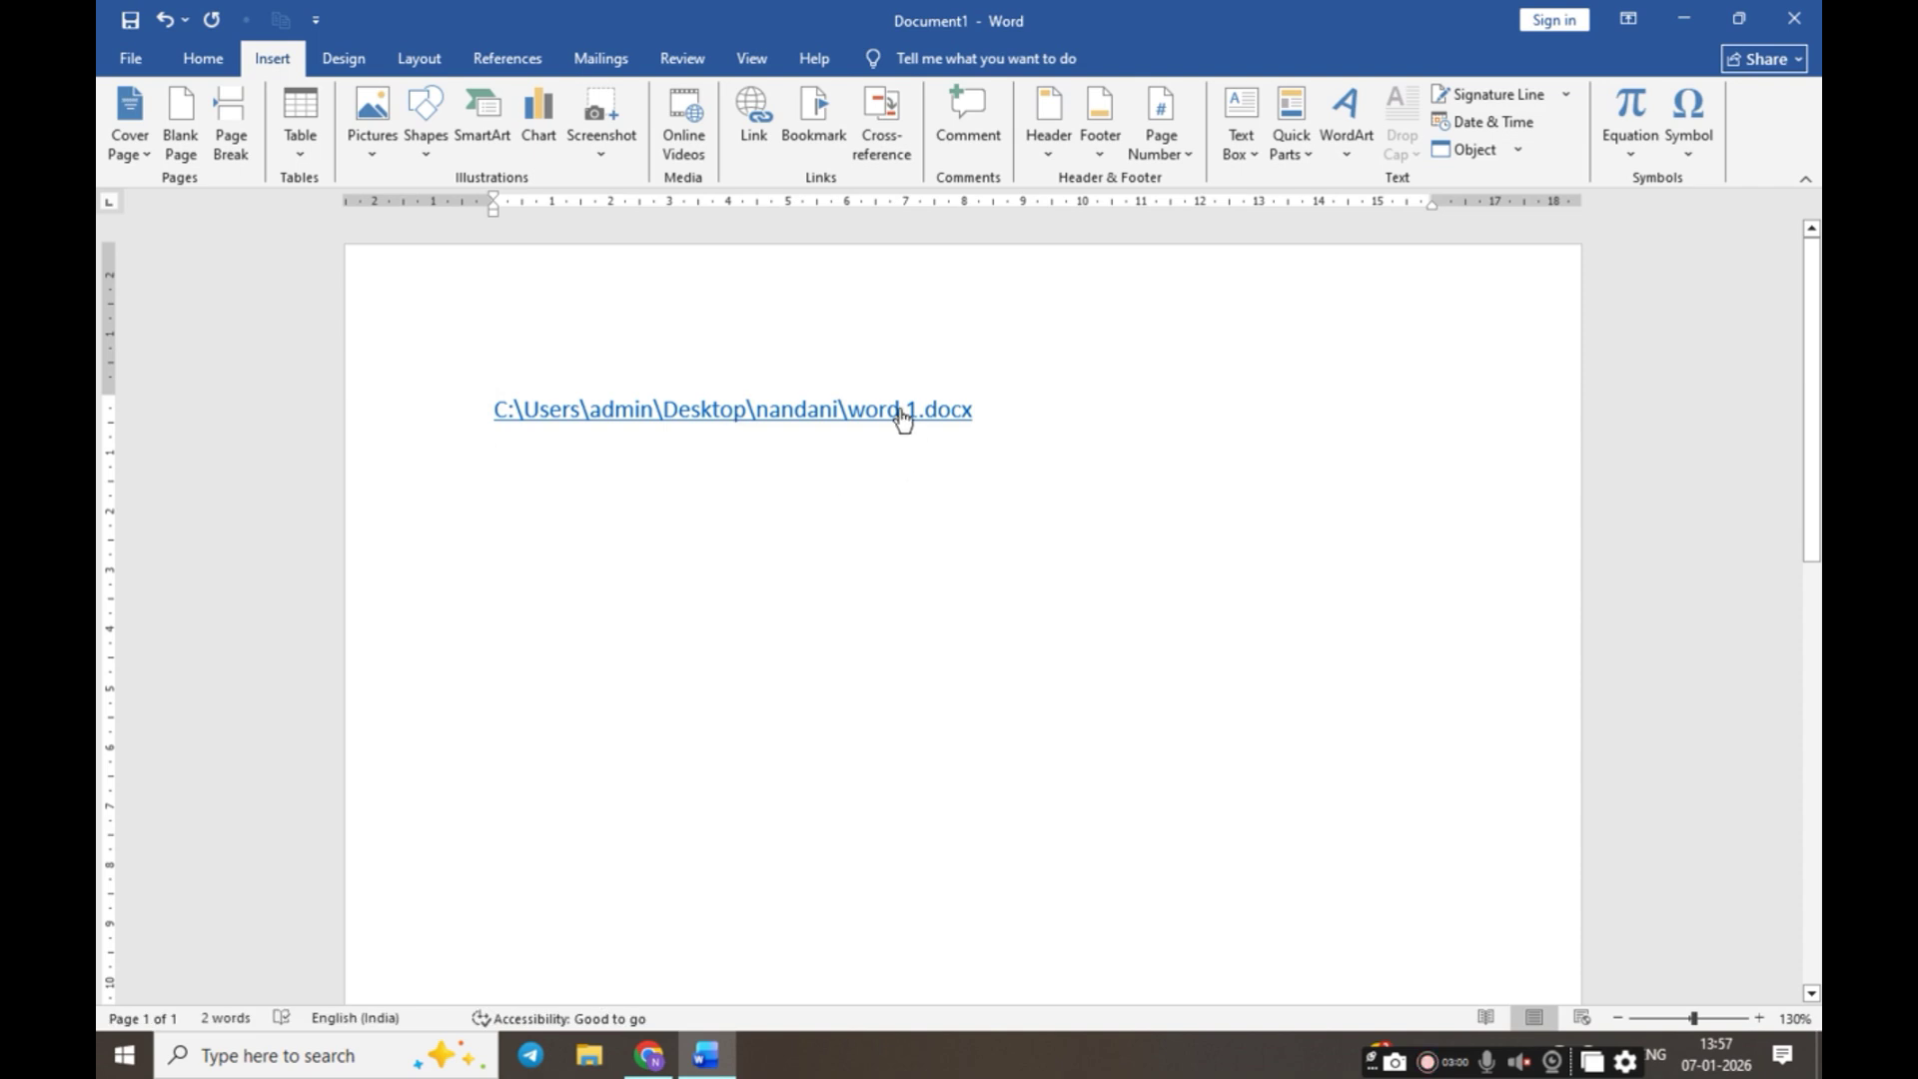
Follow the hyperlink to word 1.docx, accept the security notice, and check the opened document's text and picture
left_click(785, 411, "ctrl")
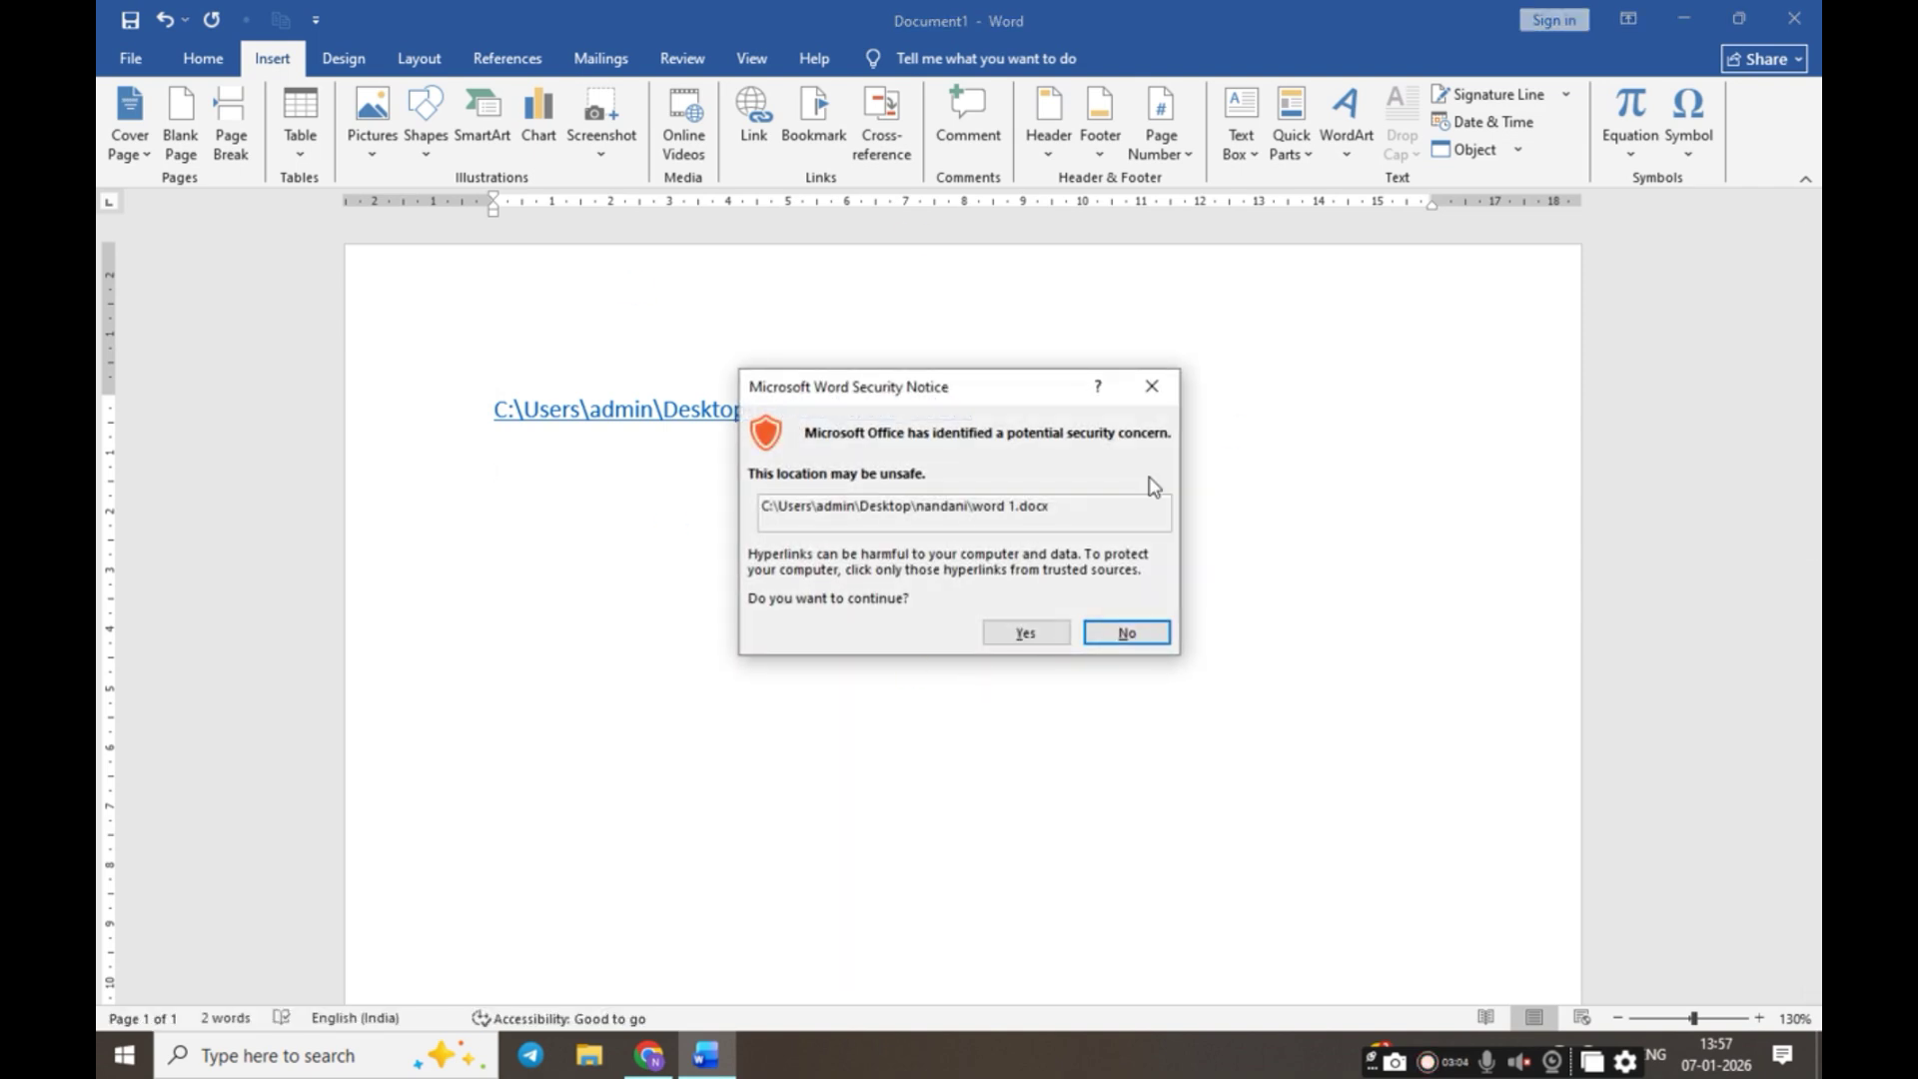
left_click(1025, 632)
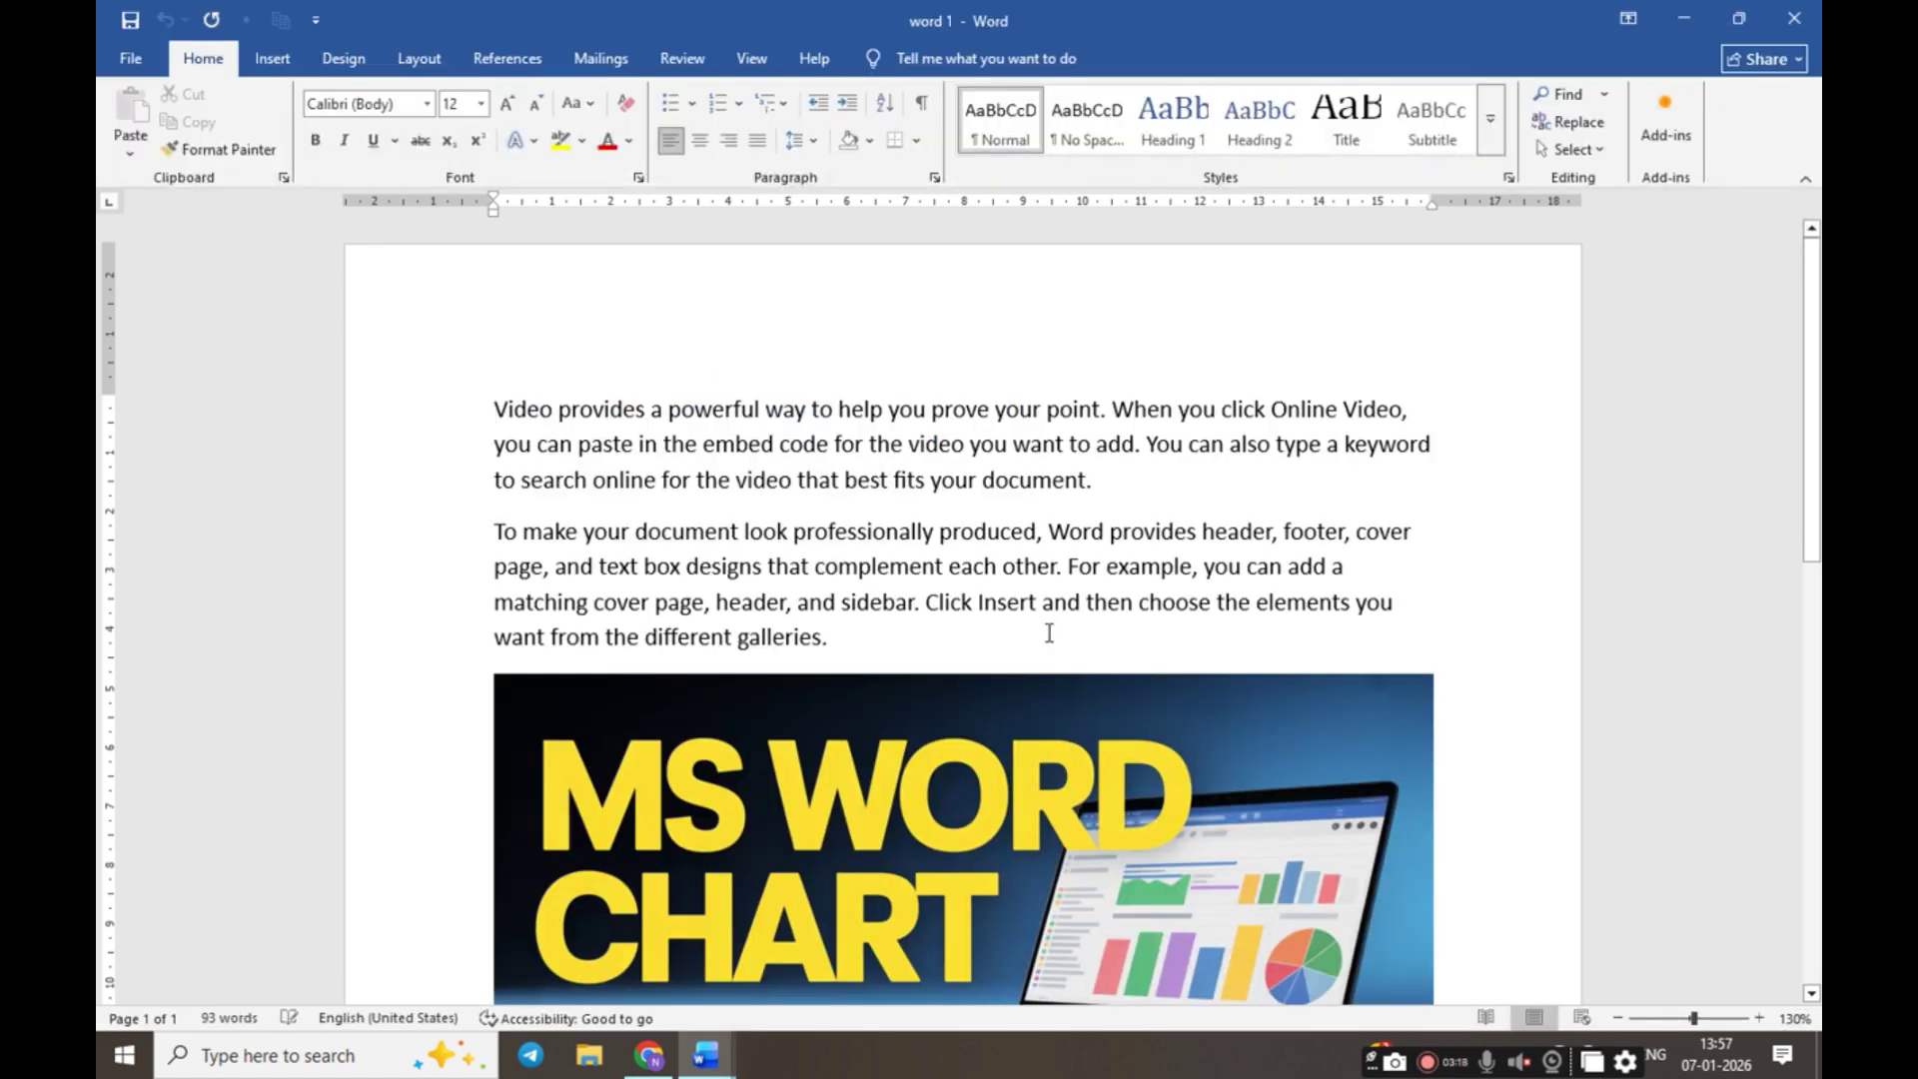
scroll(1158, 555, "down", 7)
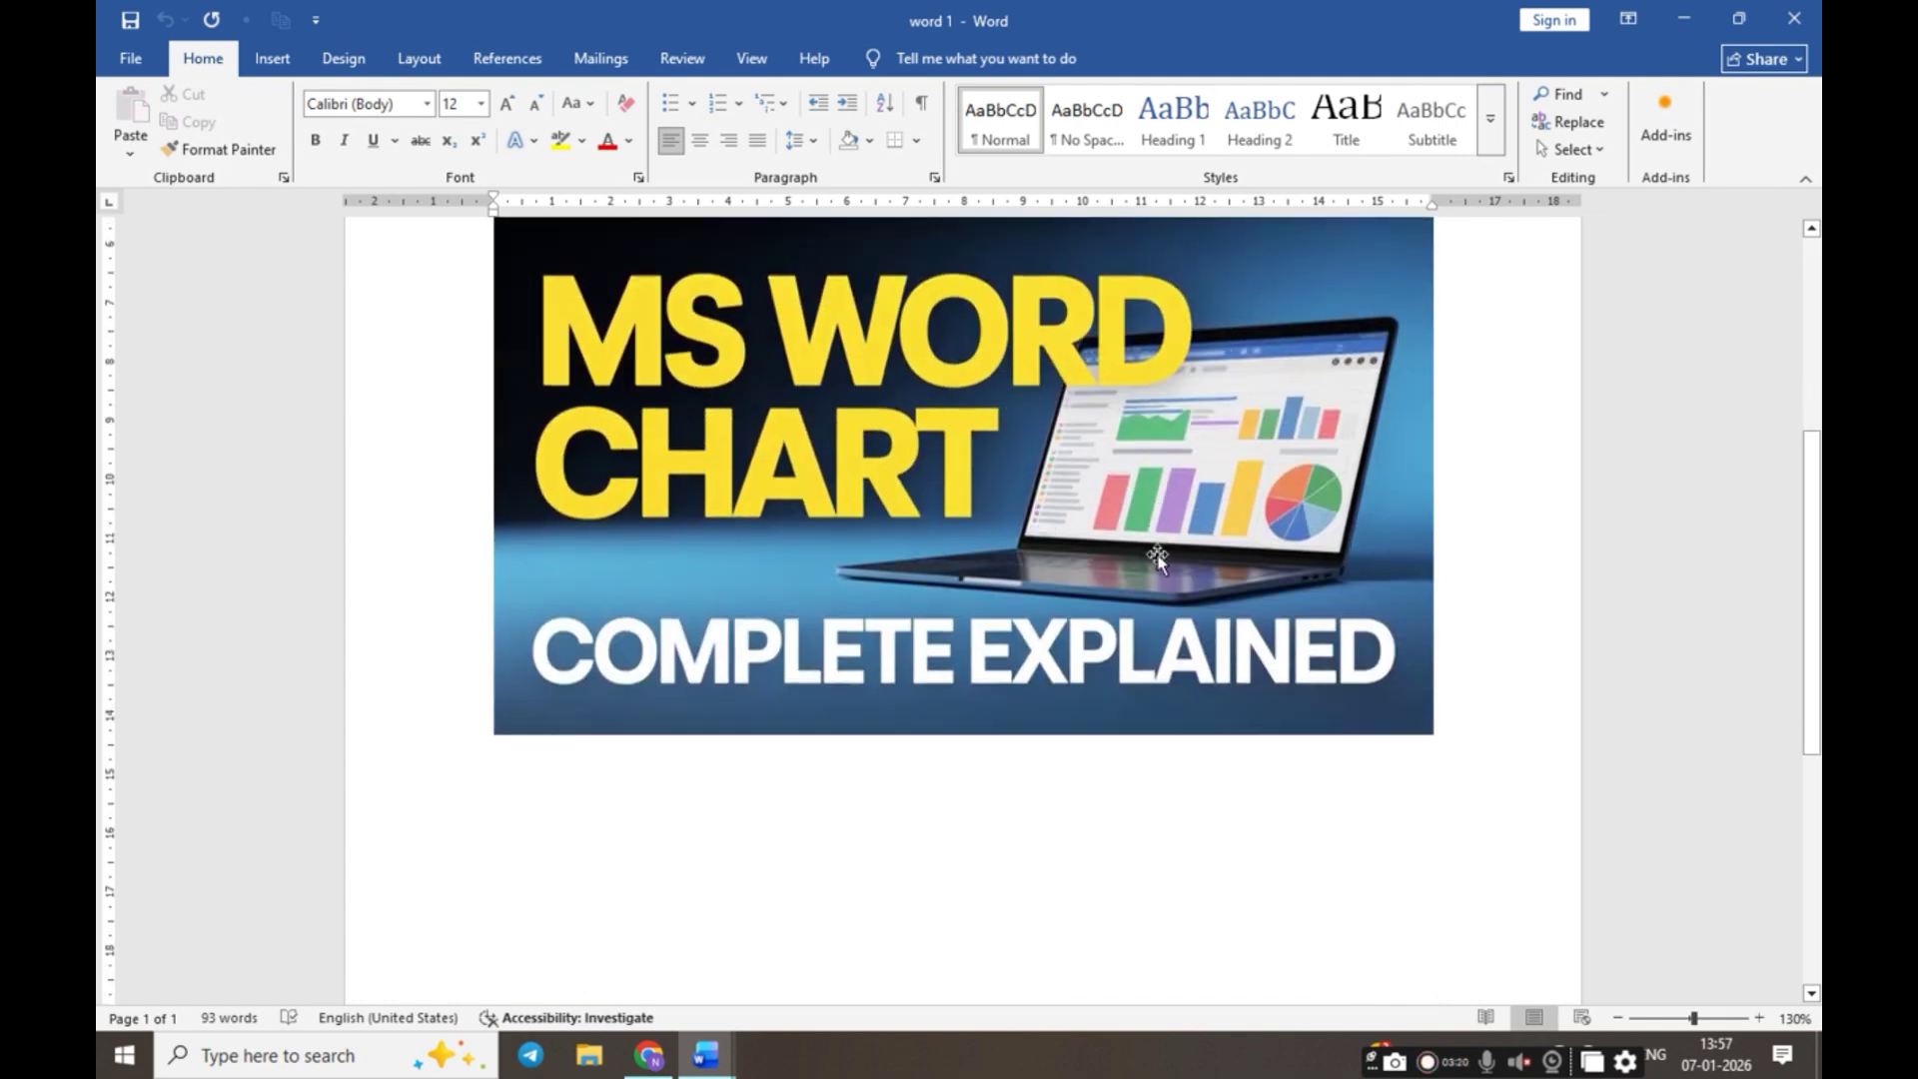
scroll(1158, 555, "up", 7)
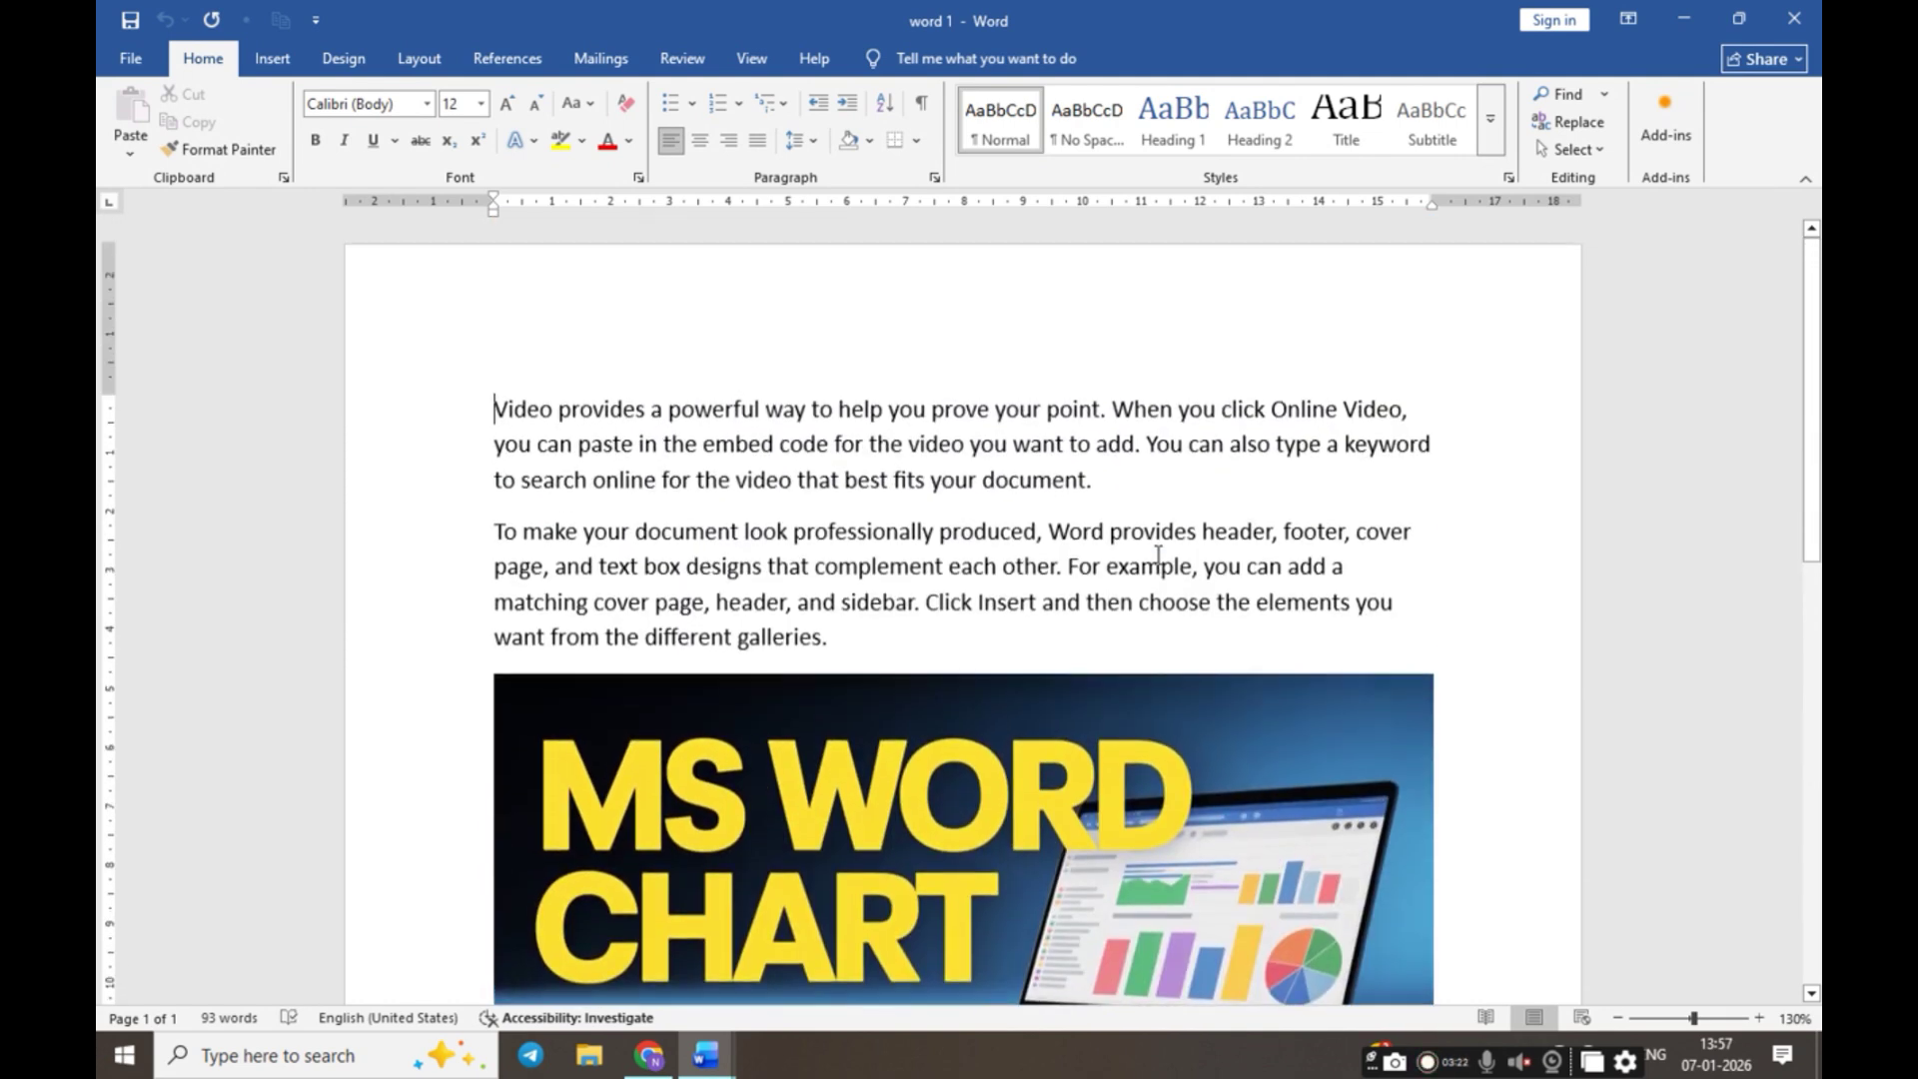
Look through the word 1 document down to the end of its picture, and close it
scroll(1158, 556, "down", 6)
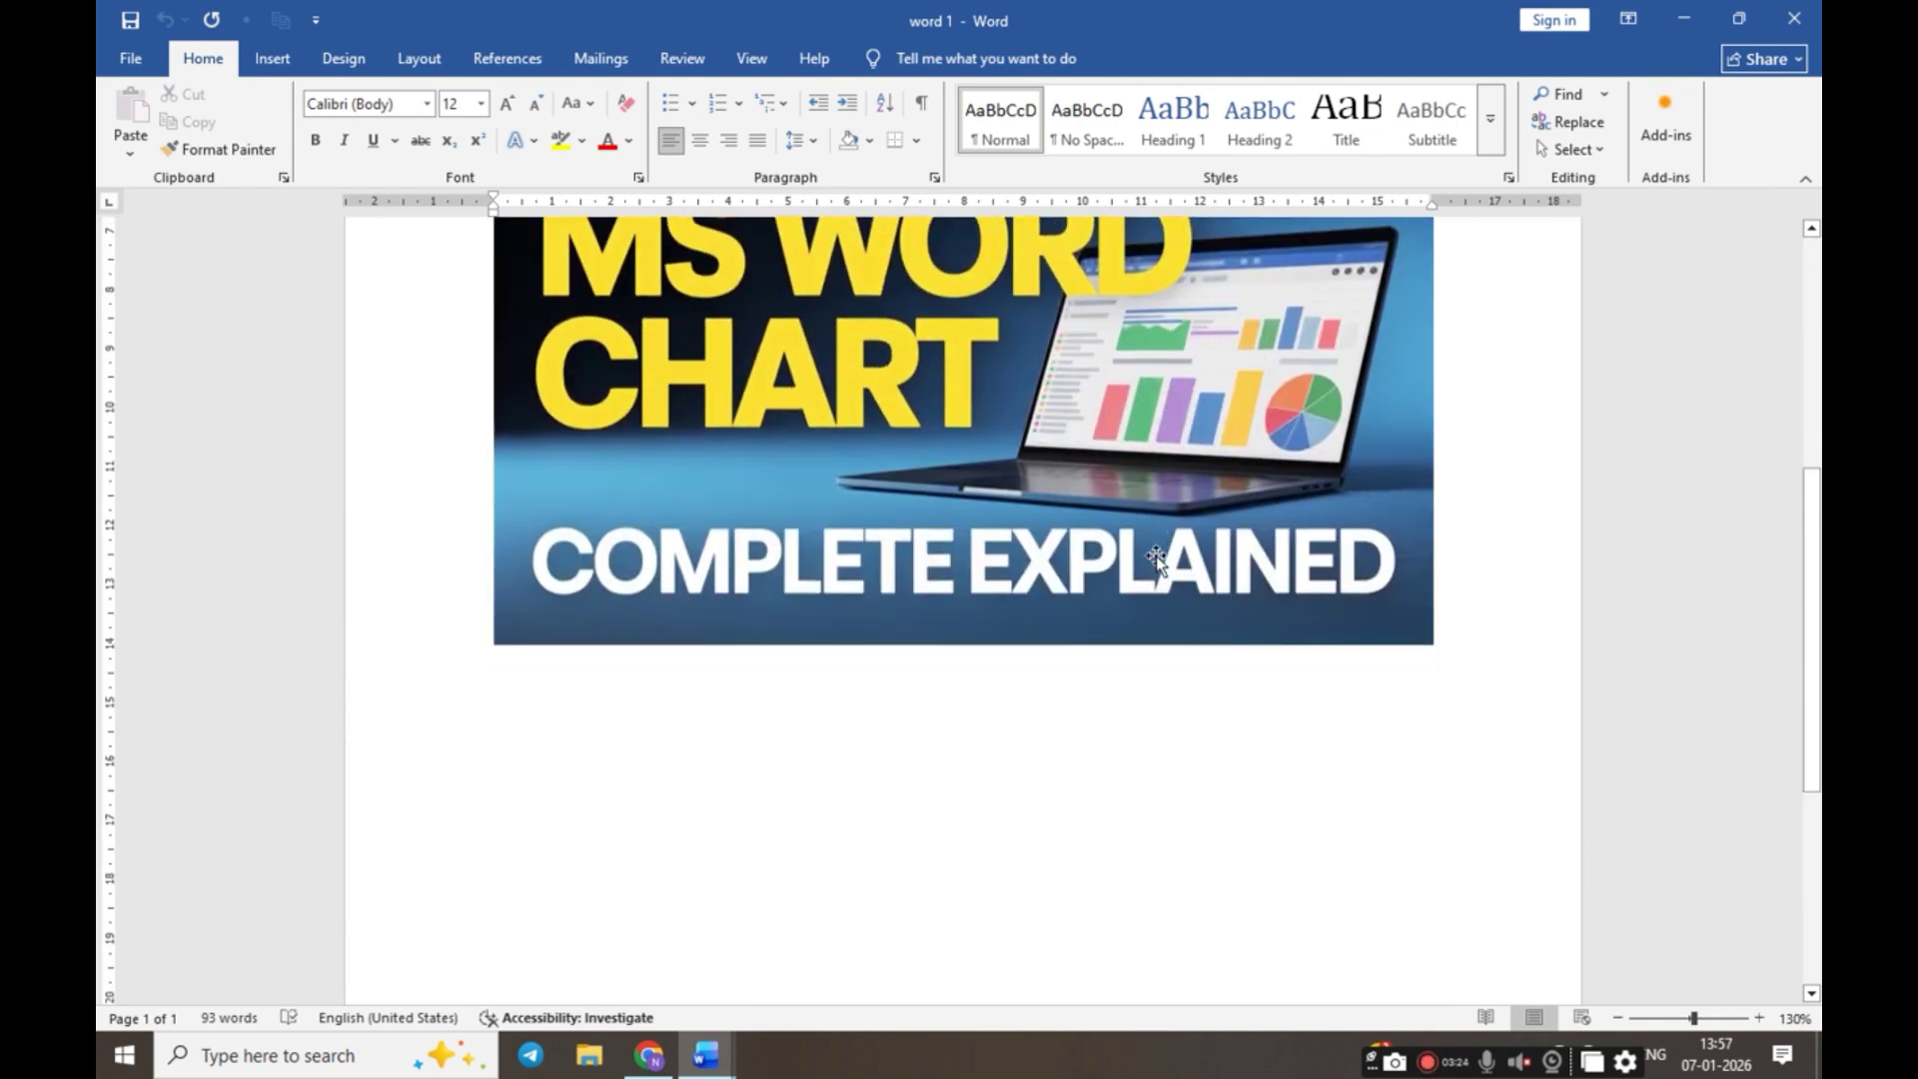
scroll(1157, 556, "up", 6)
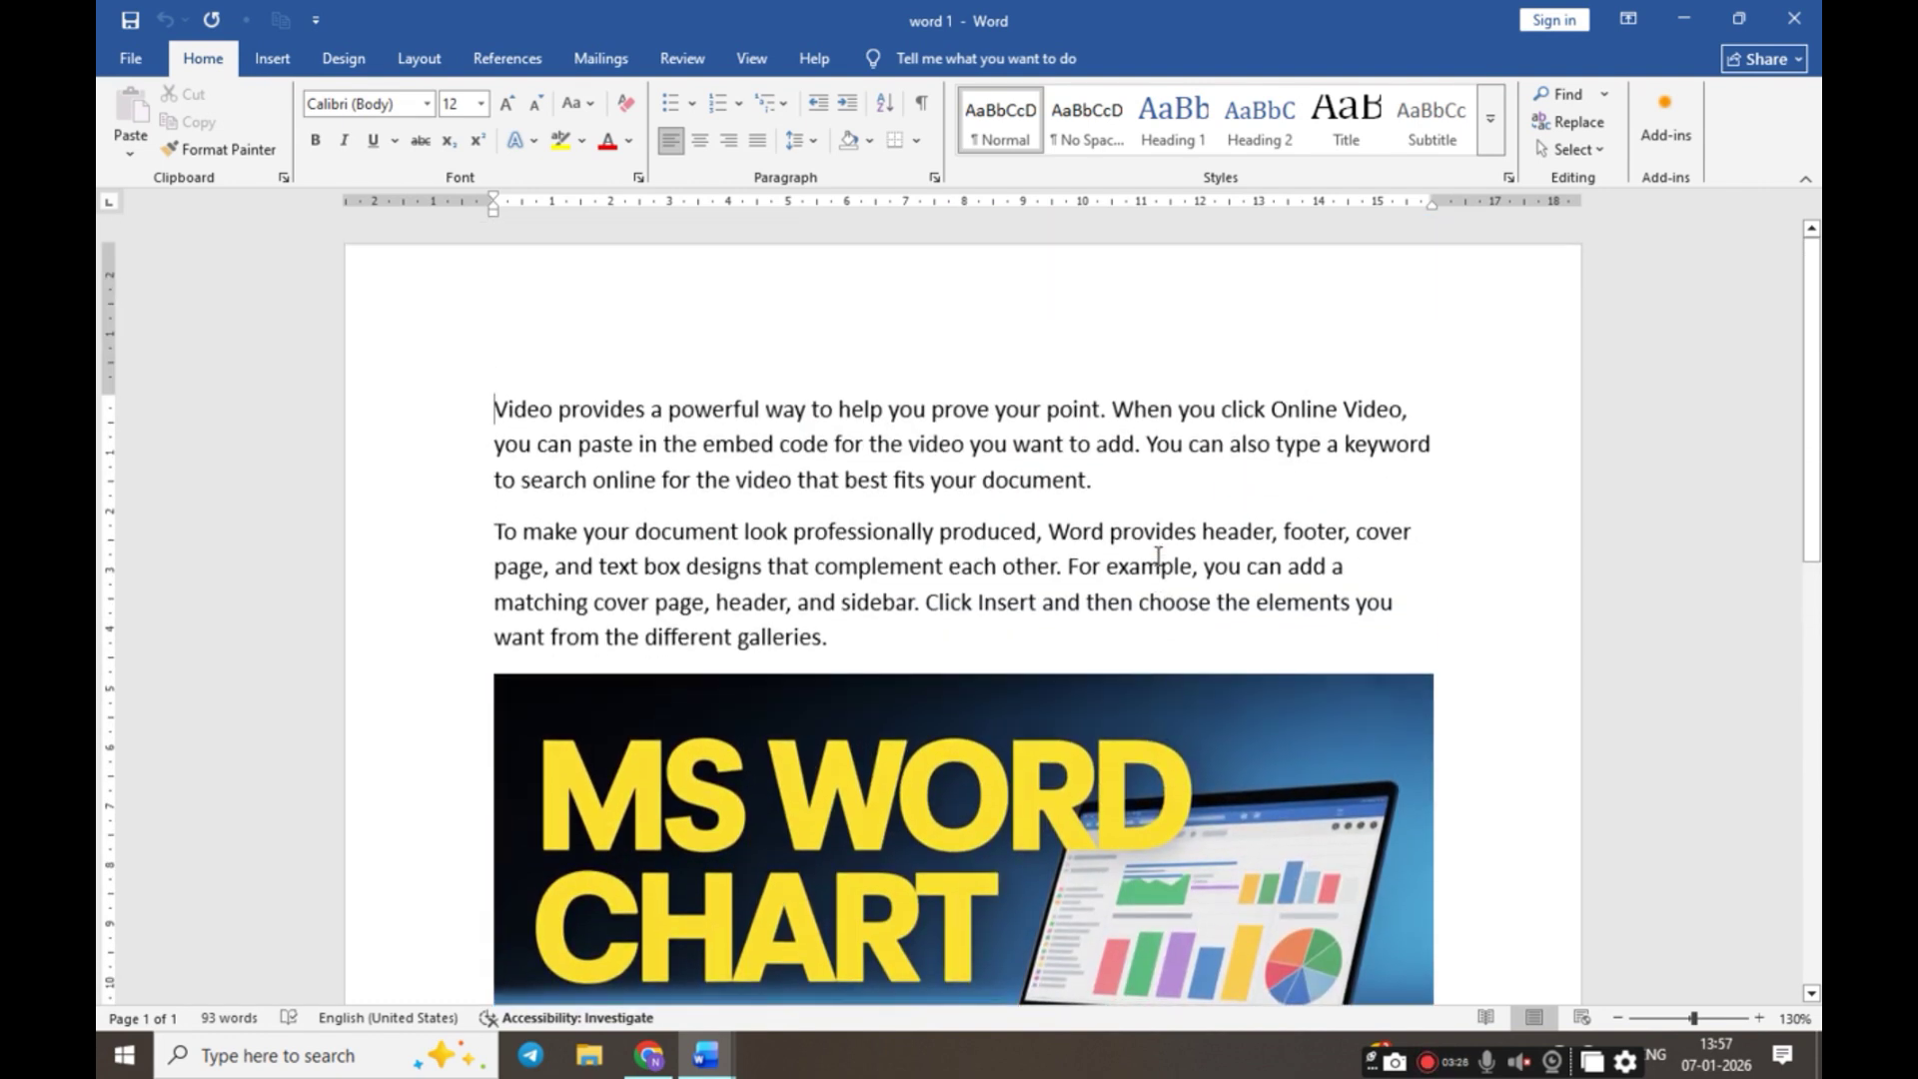
left_click(1795, 18)
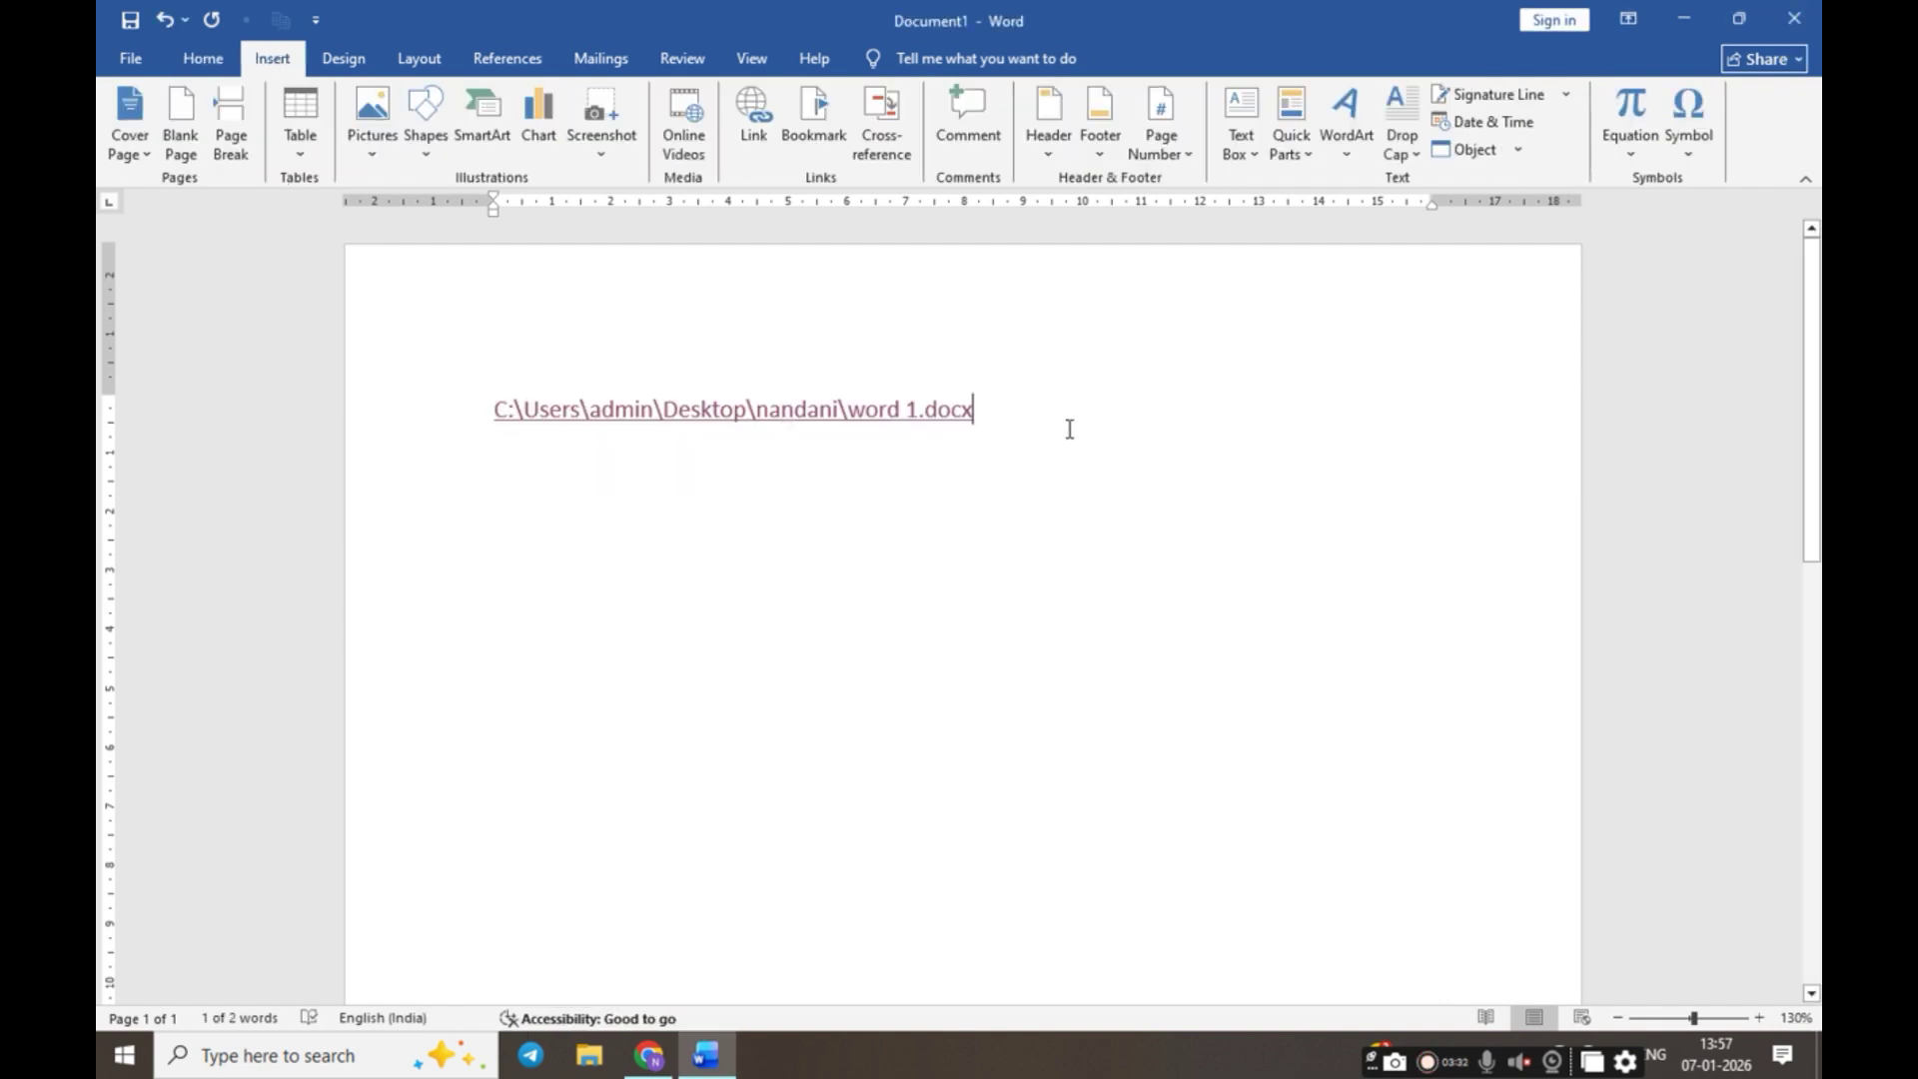
Insert a second hyperlink to word 1.docx, from the Desktop folder listed just before "ok", on a new line below the first
key("Return")
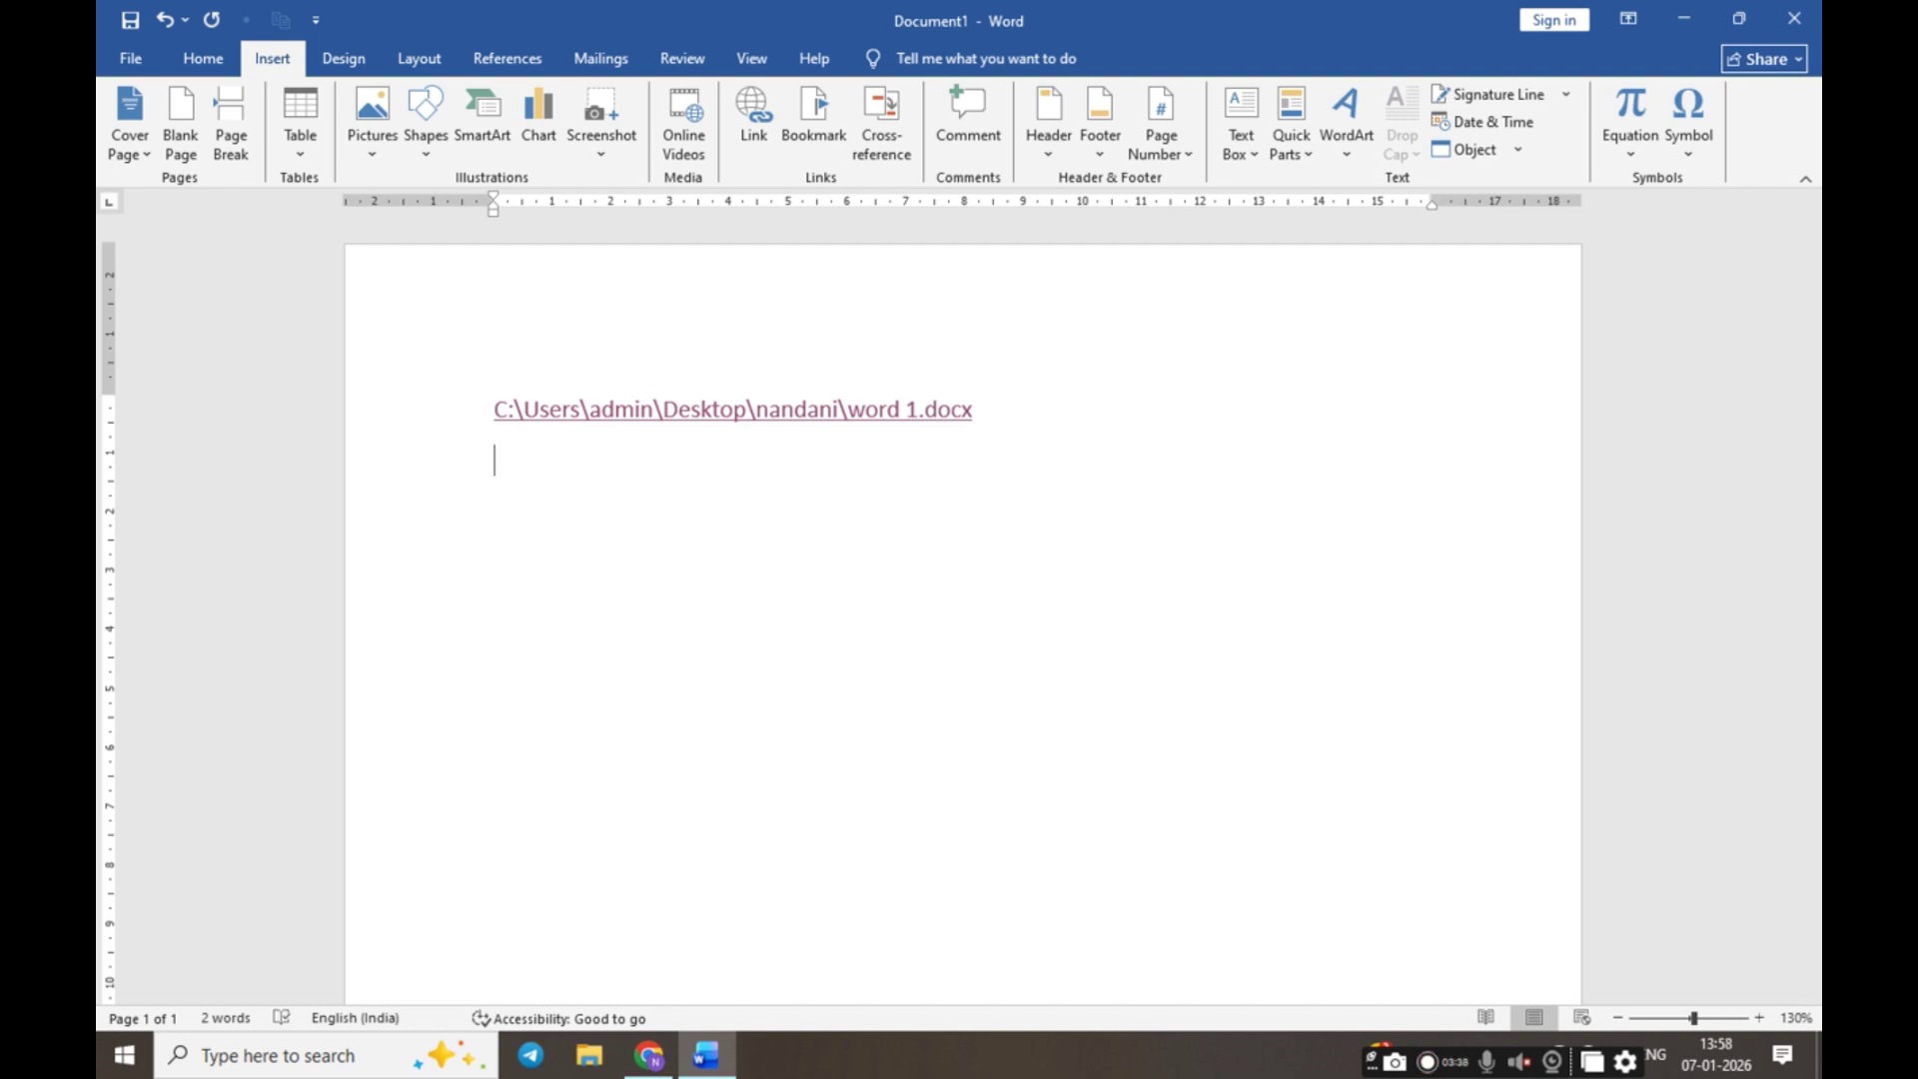
key("ctrl+k")
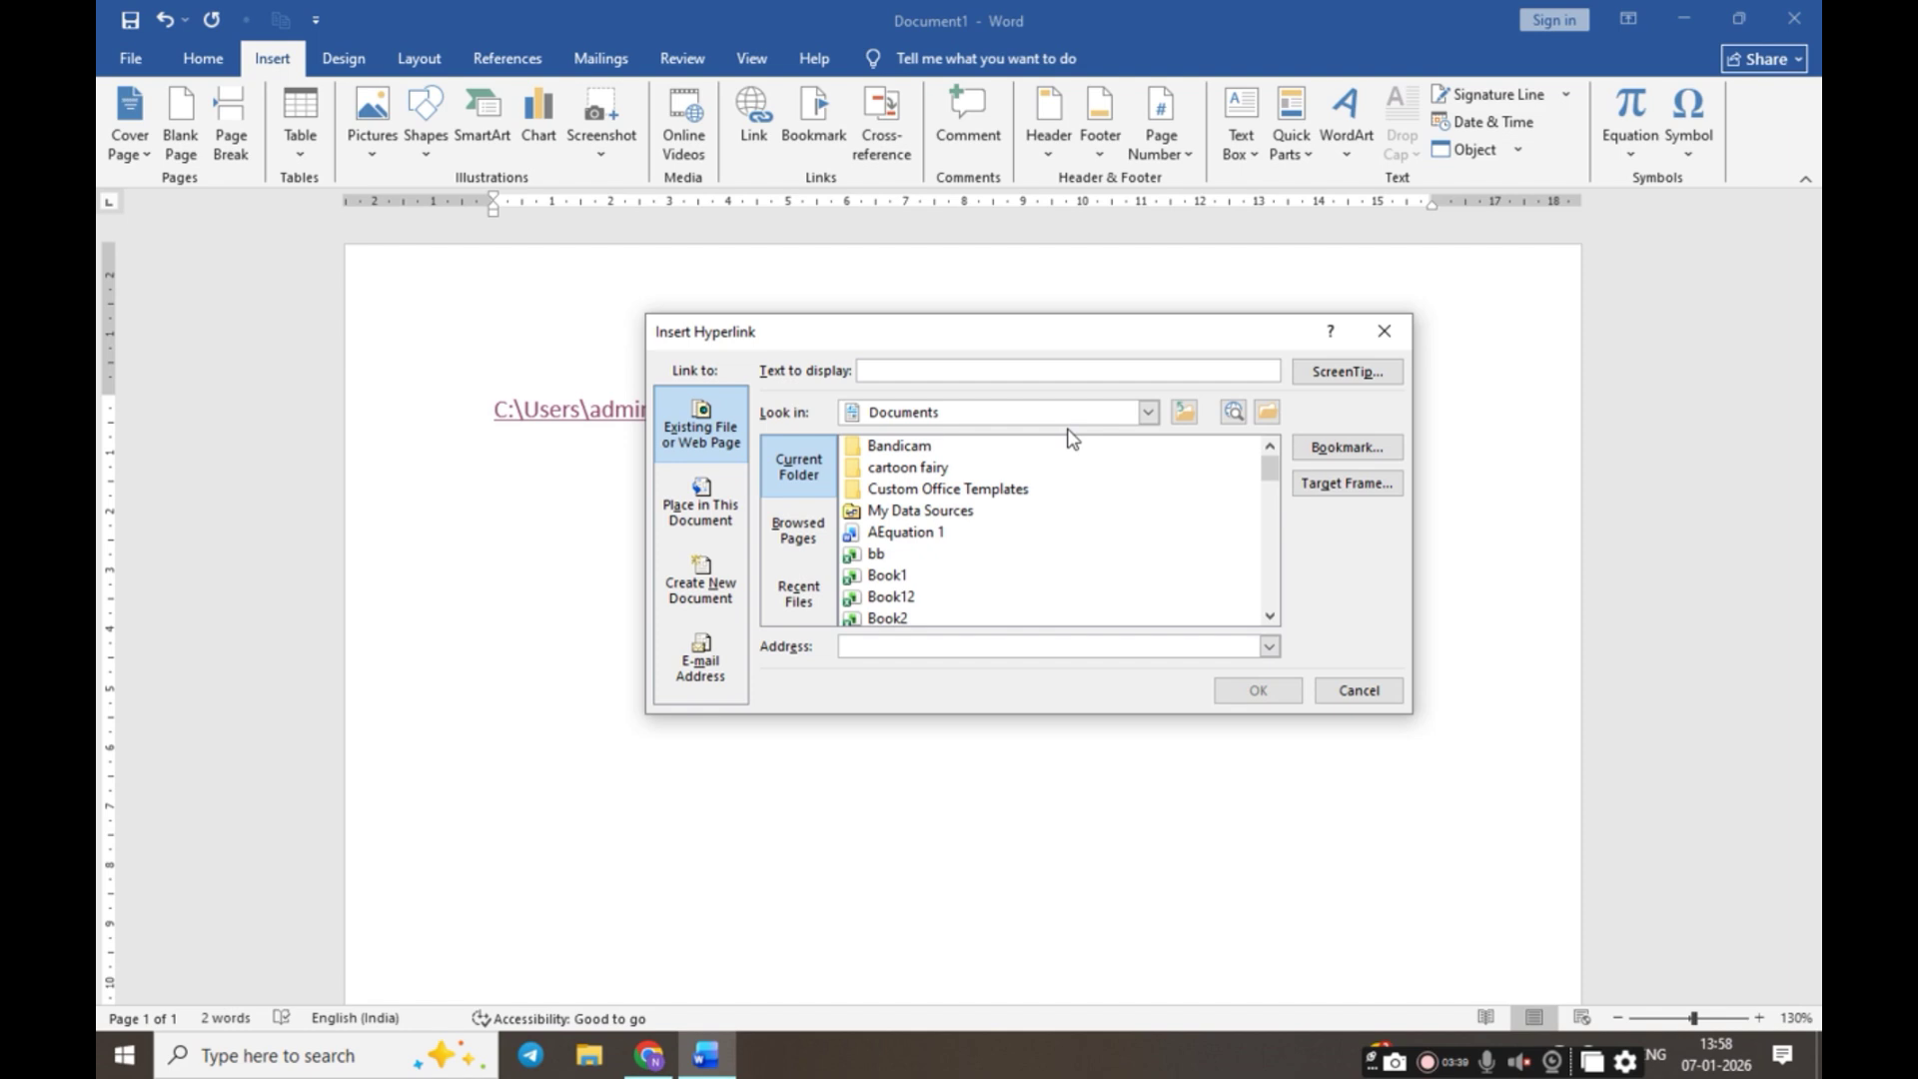
left_click(1148, 411)
left_click(939, 474)
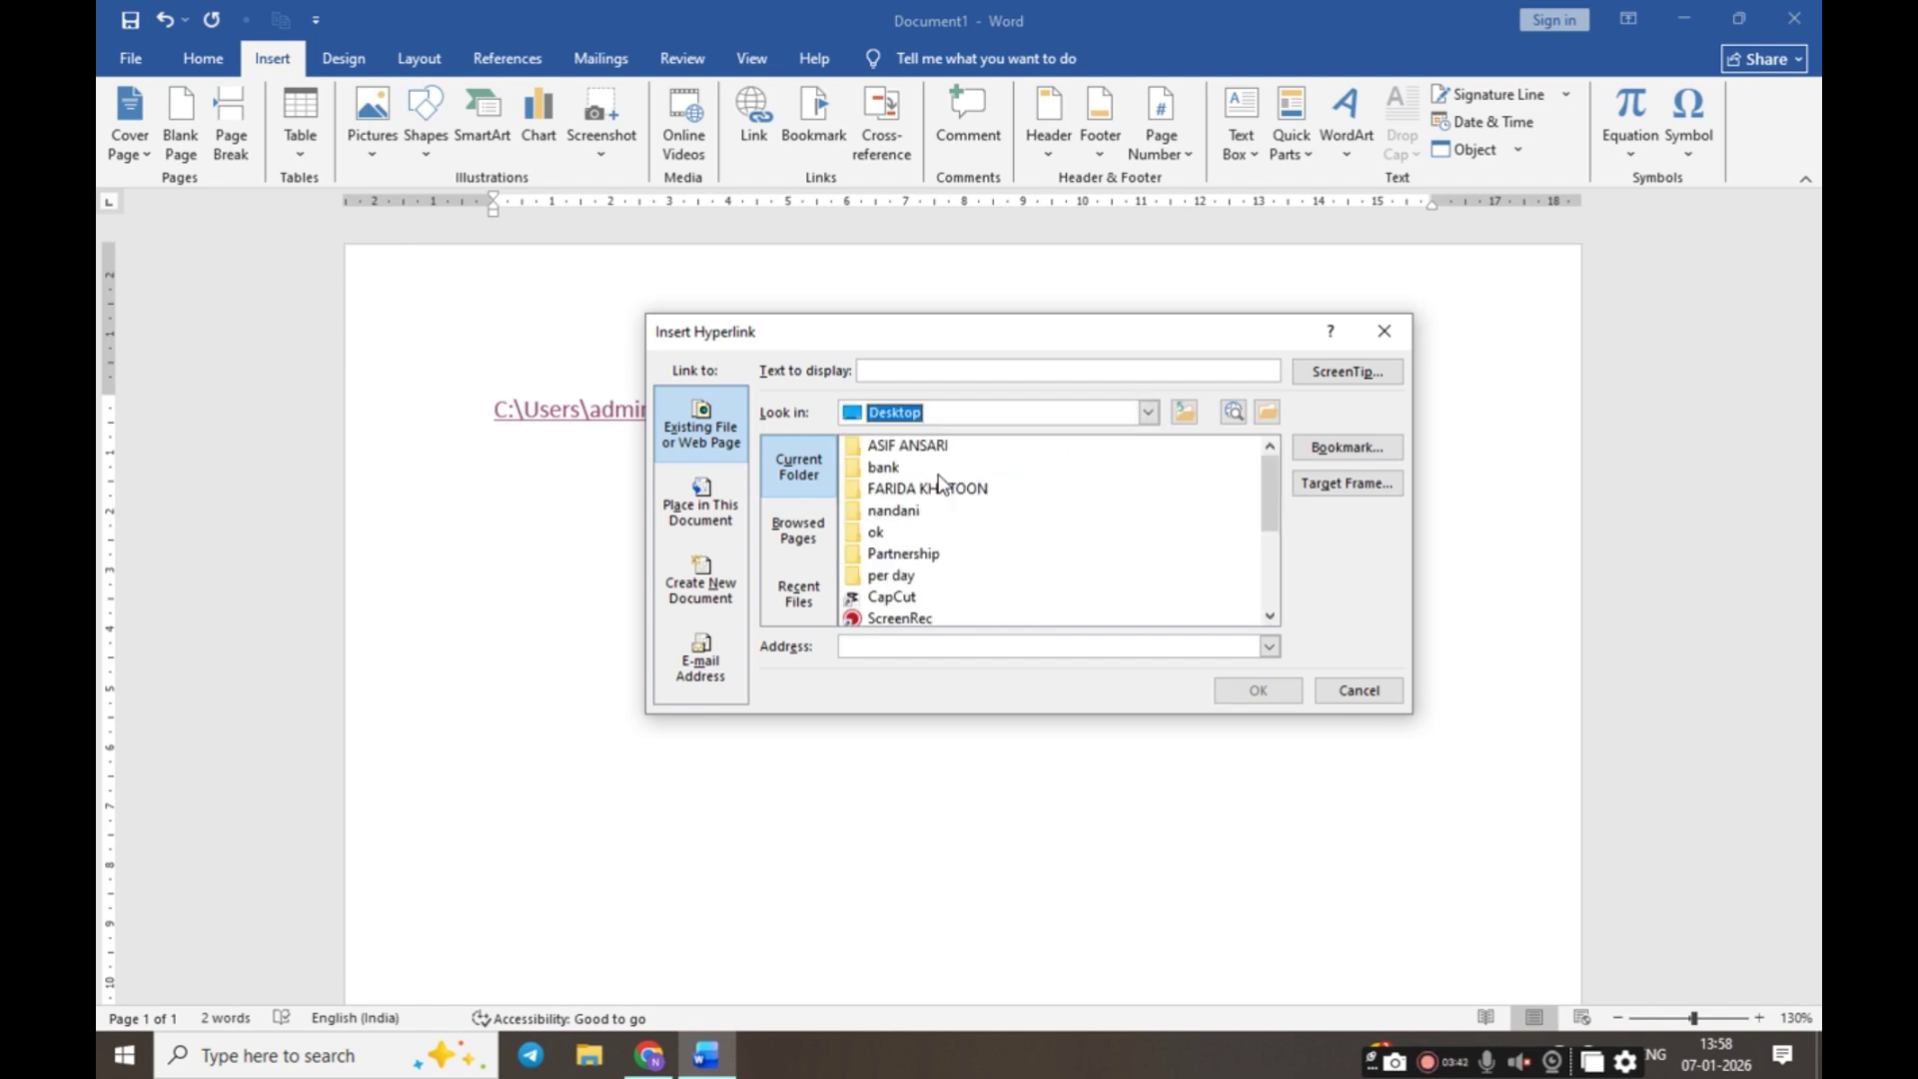
left_click_drag(1276, 496, 1276, 526)
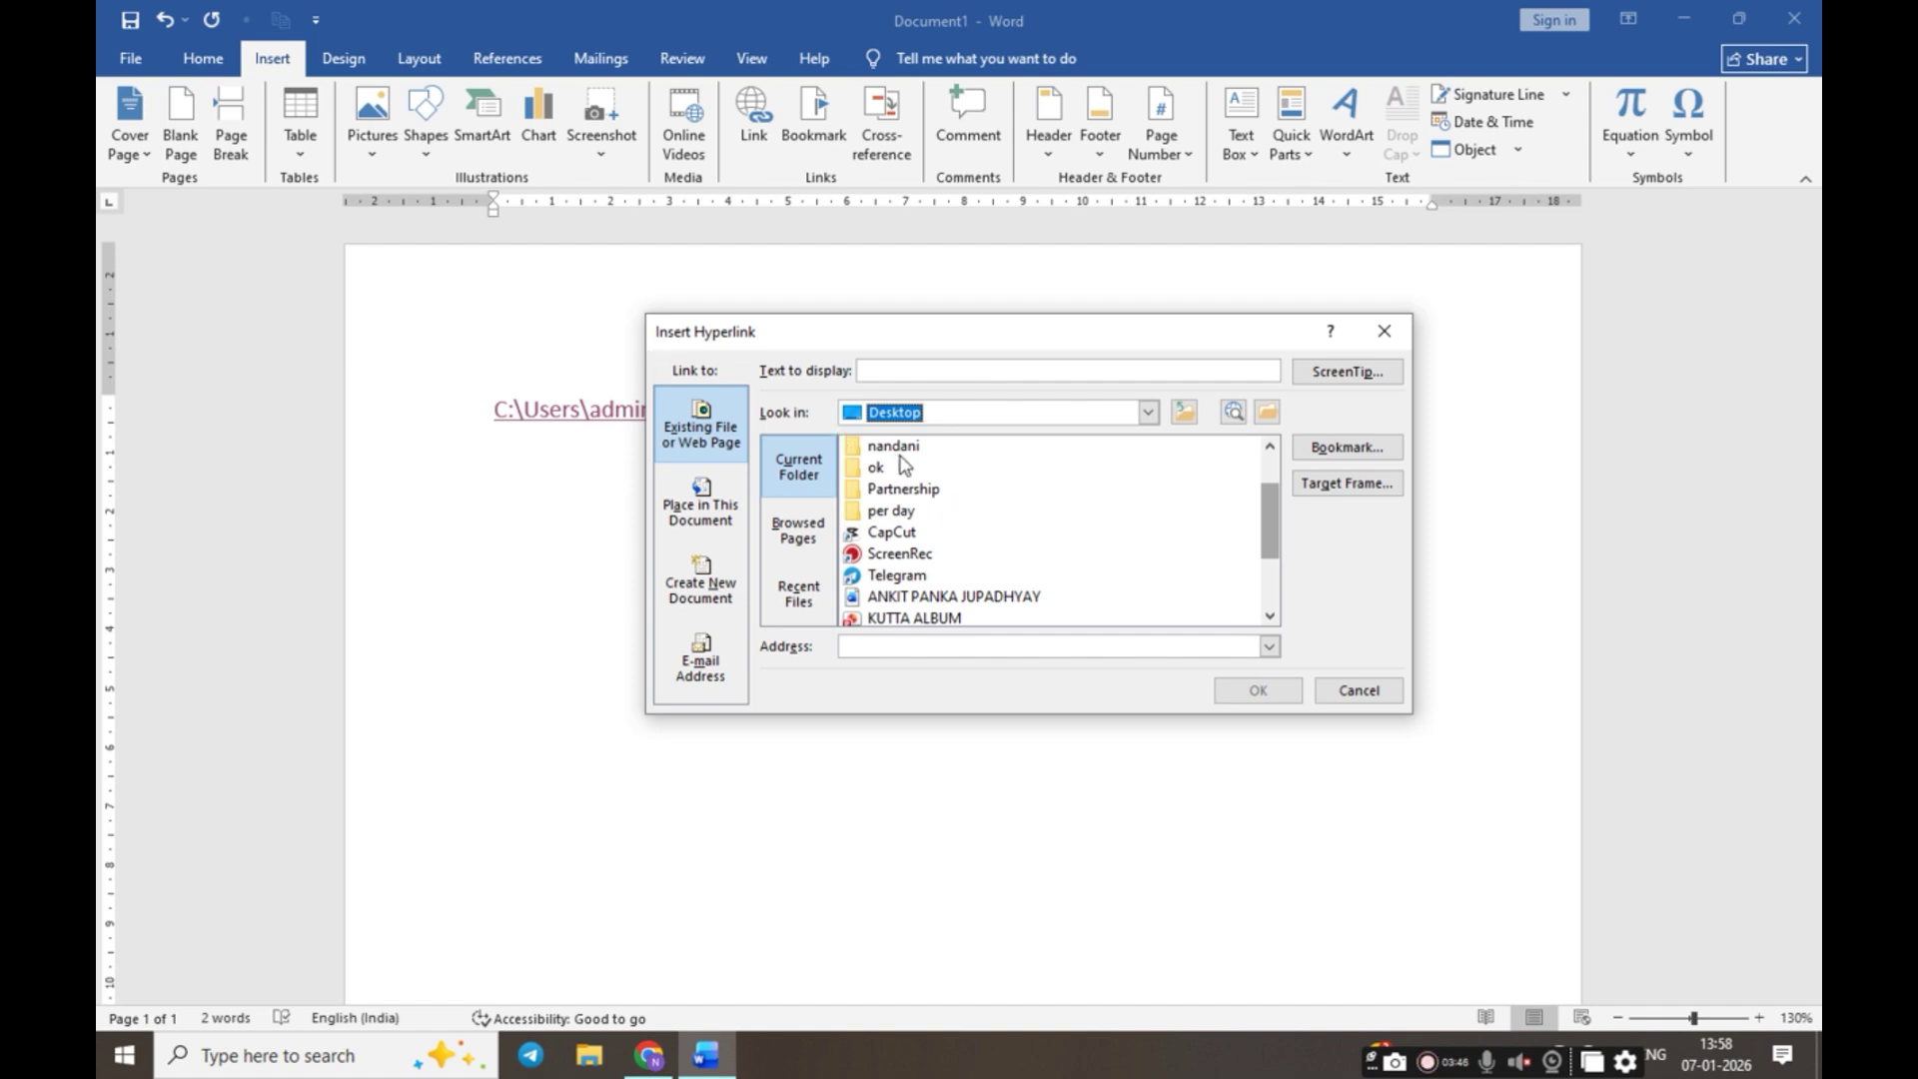
double_click(892, 446)
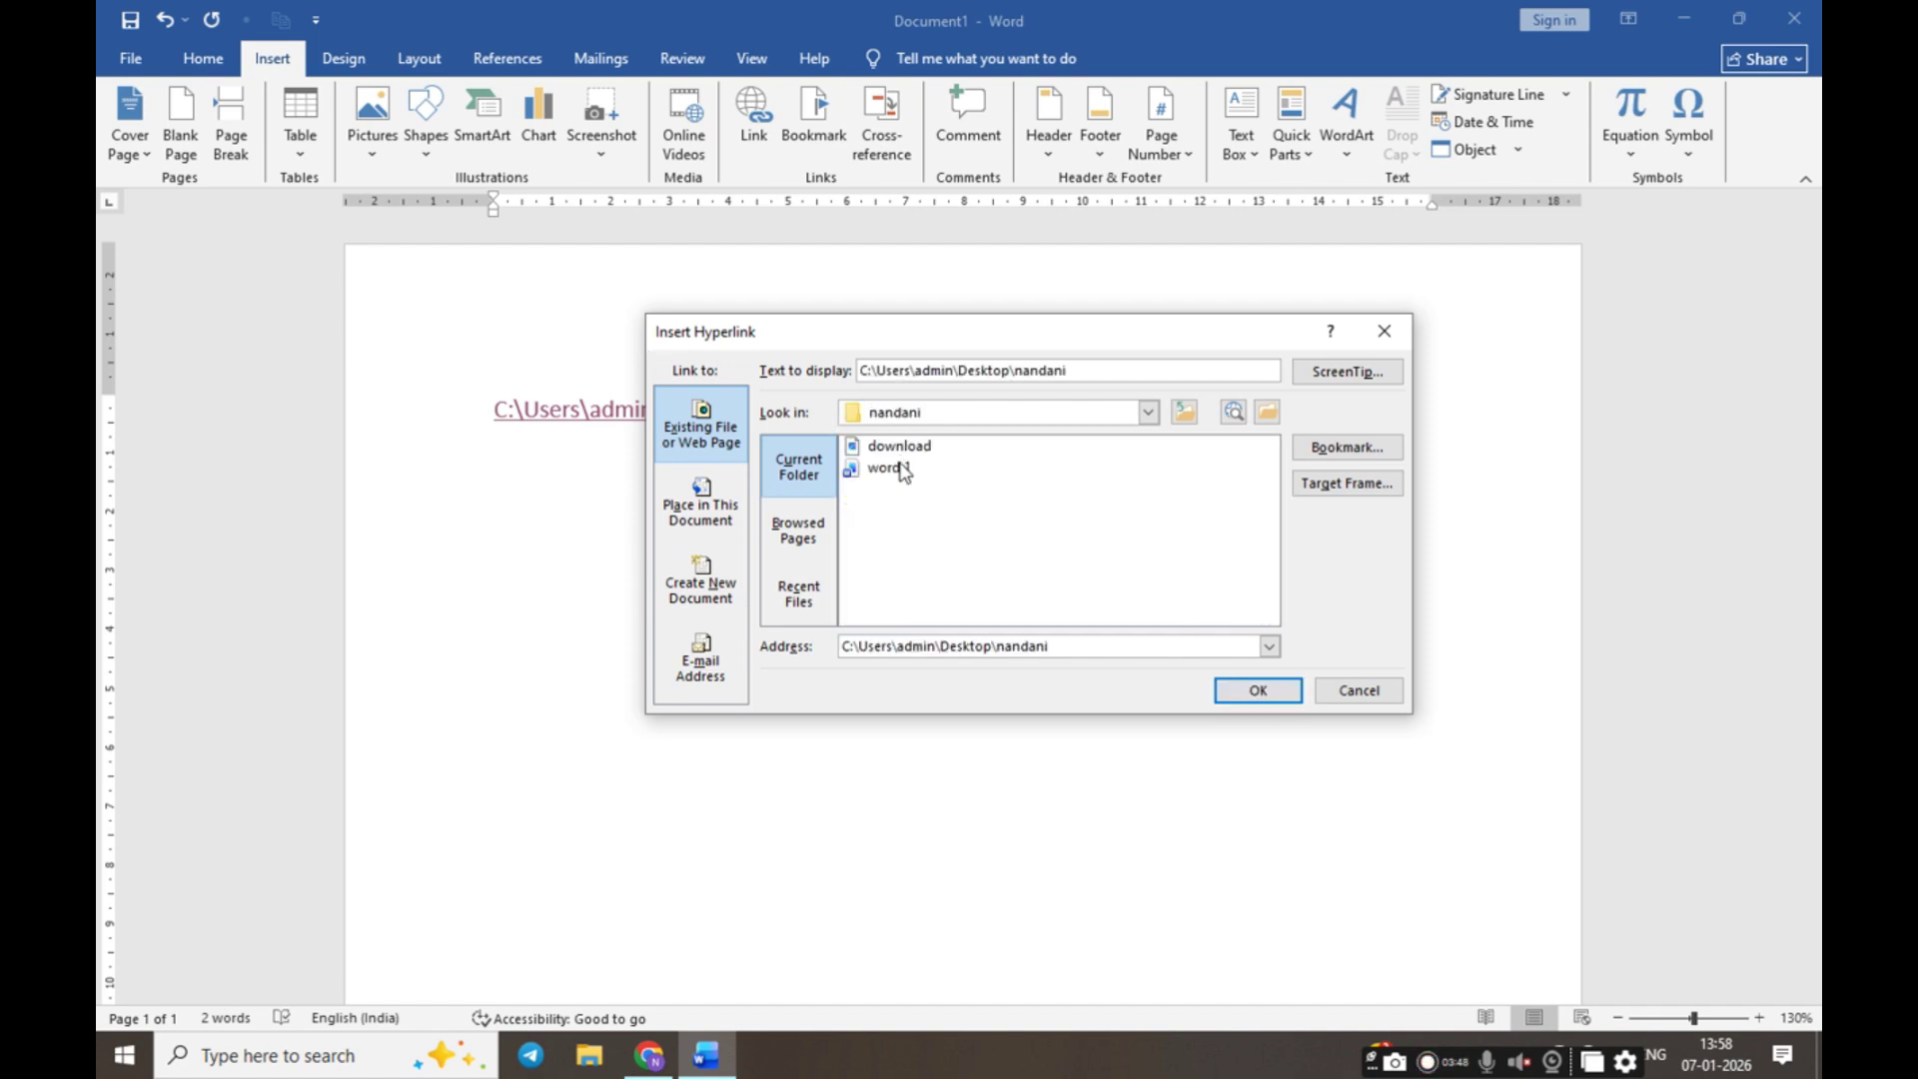
left_click(887, 468)
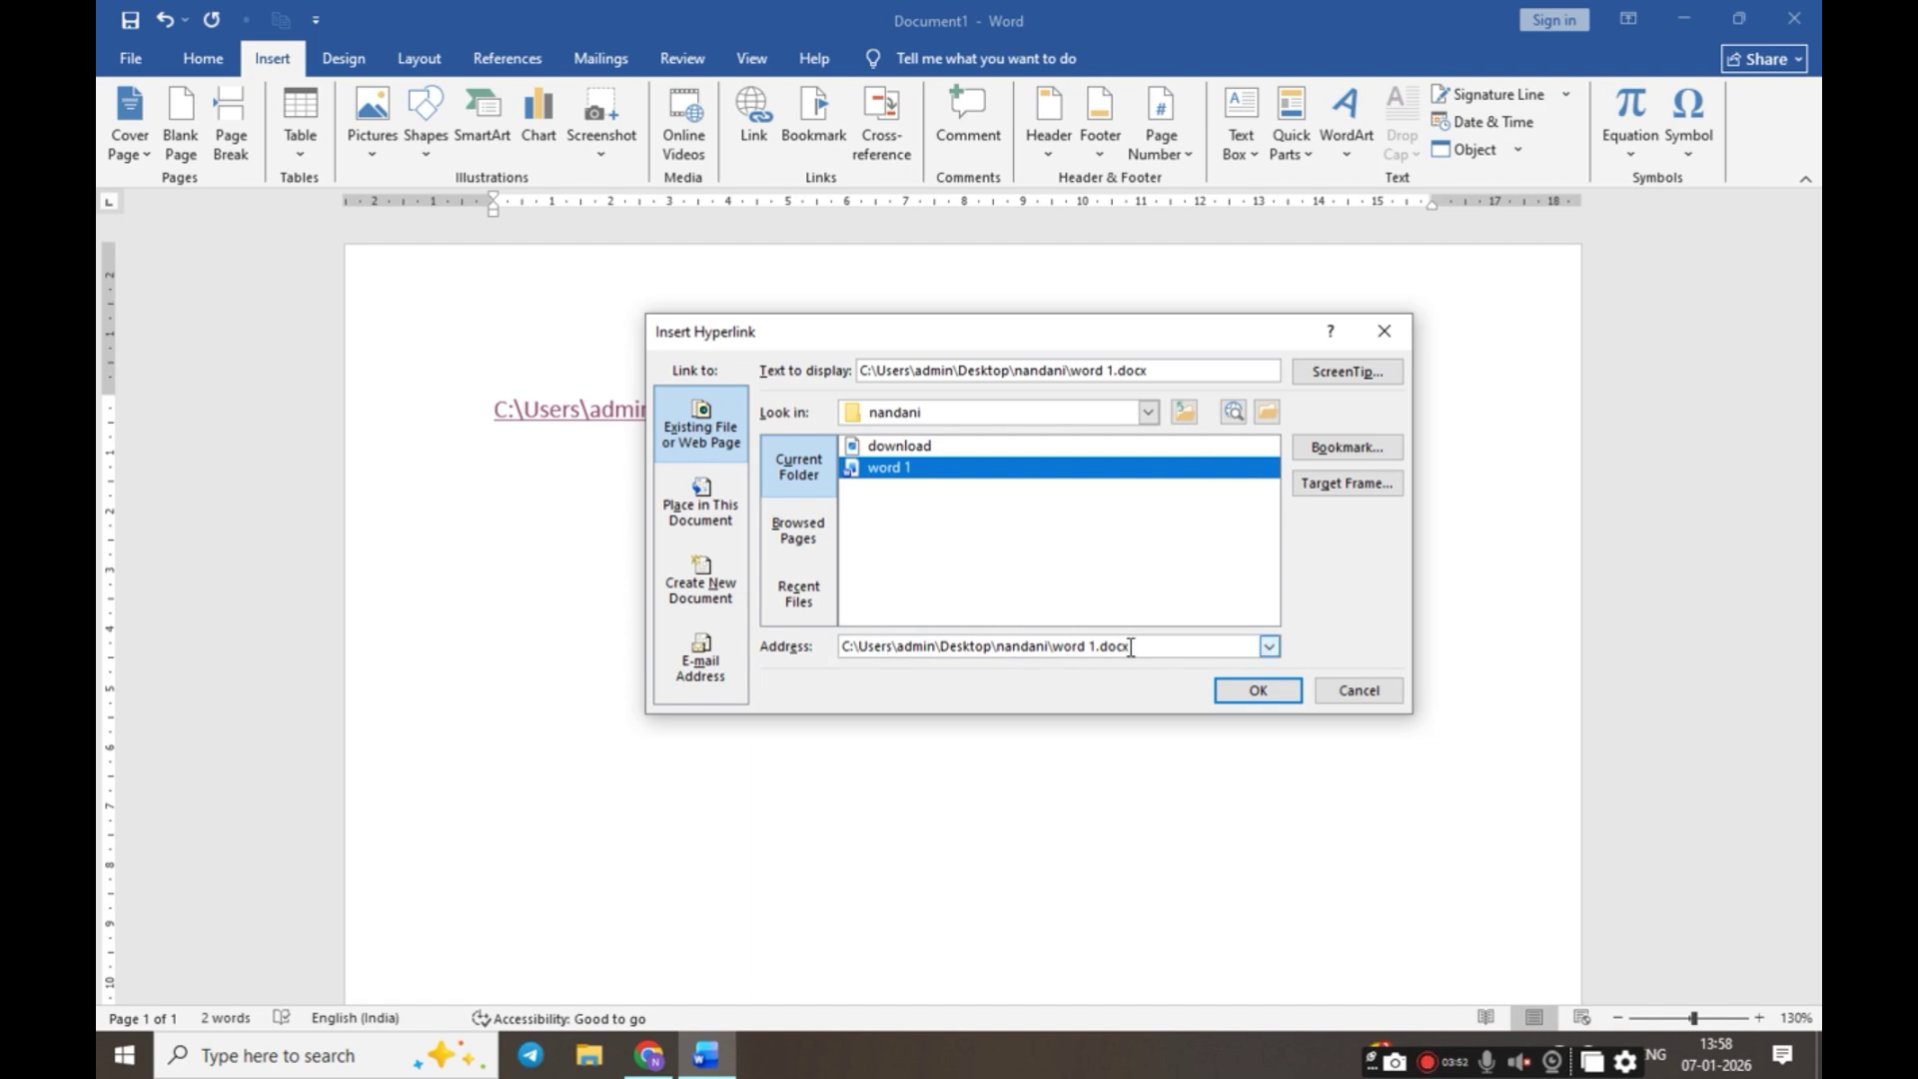
left_click(1262, 692)
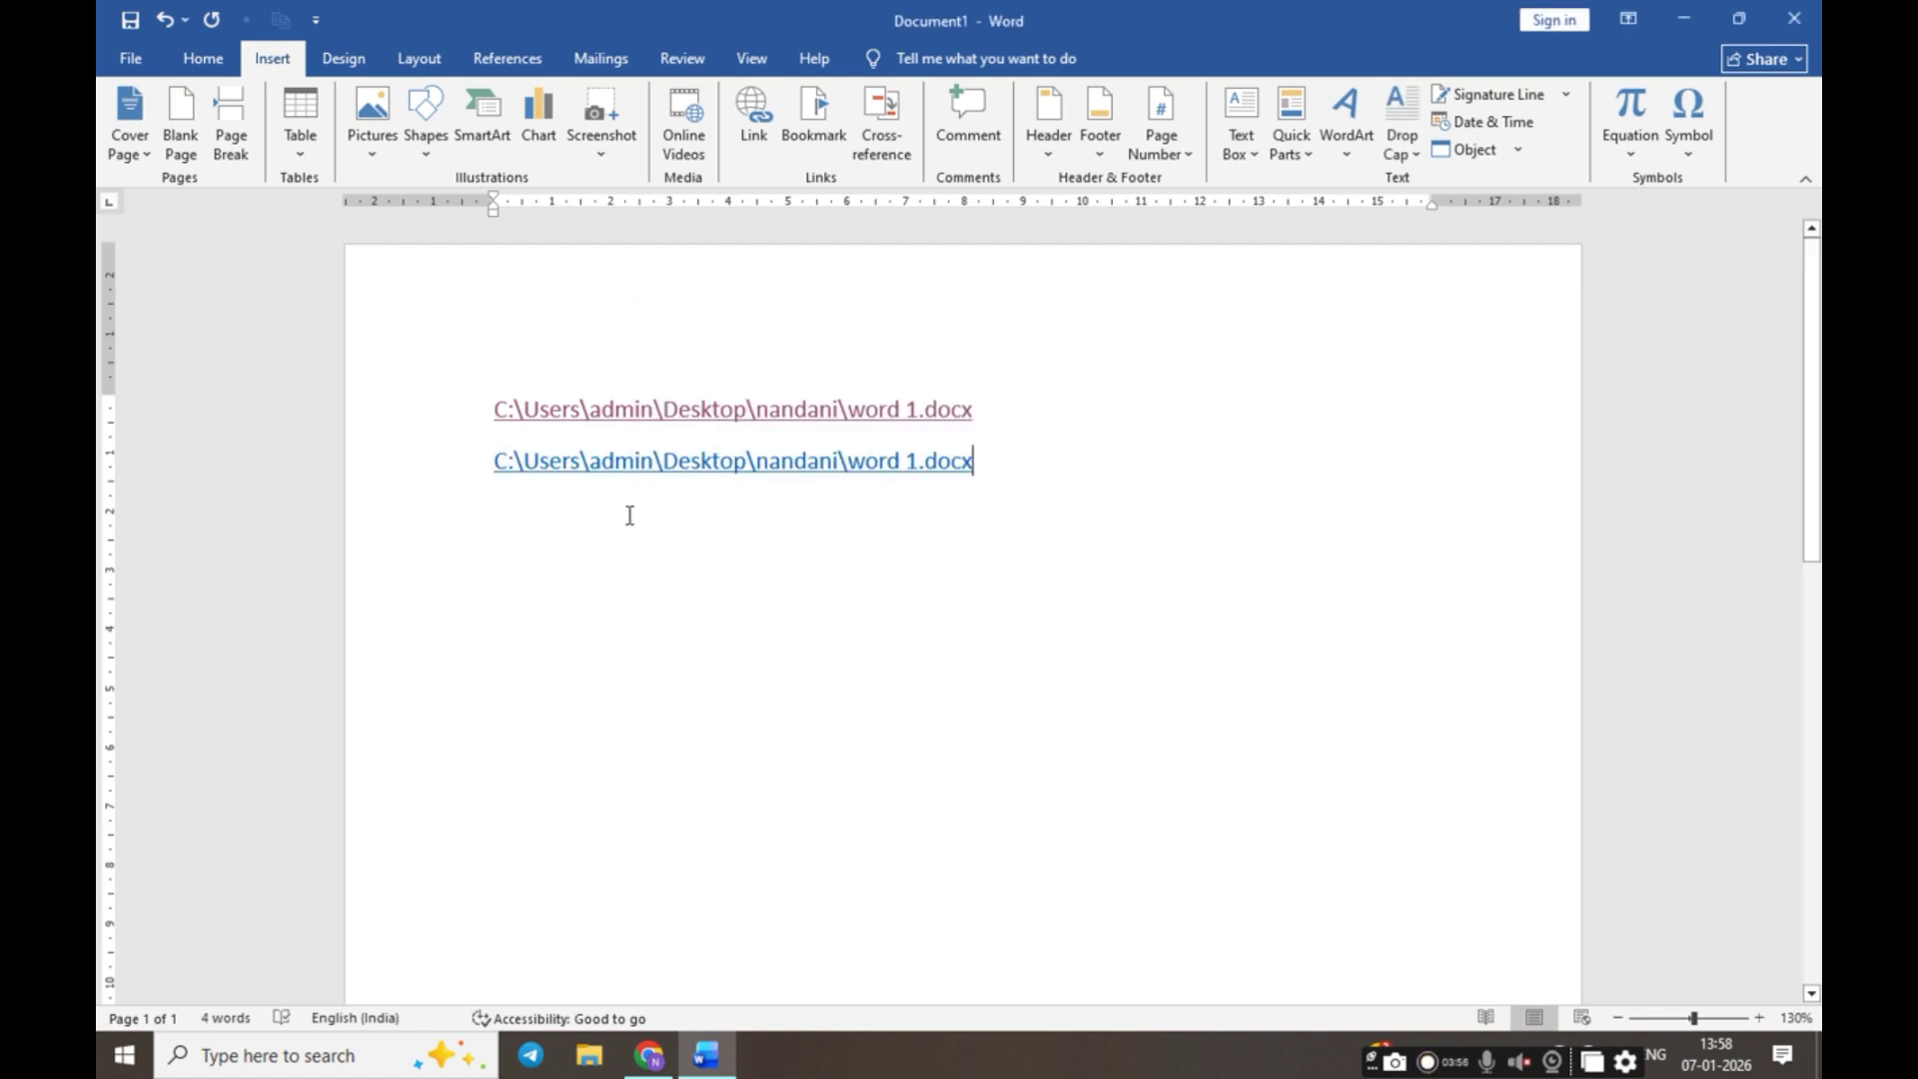
On a new line, insert a hyperlink to the a-vibrant-cartoon-style-youtube-thumbnai image ending in (1).jpeg from Downloads, and add a line after it
mouse_move(776, 445)
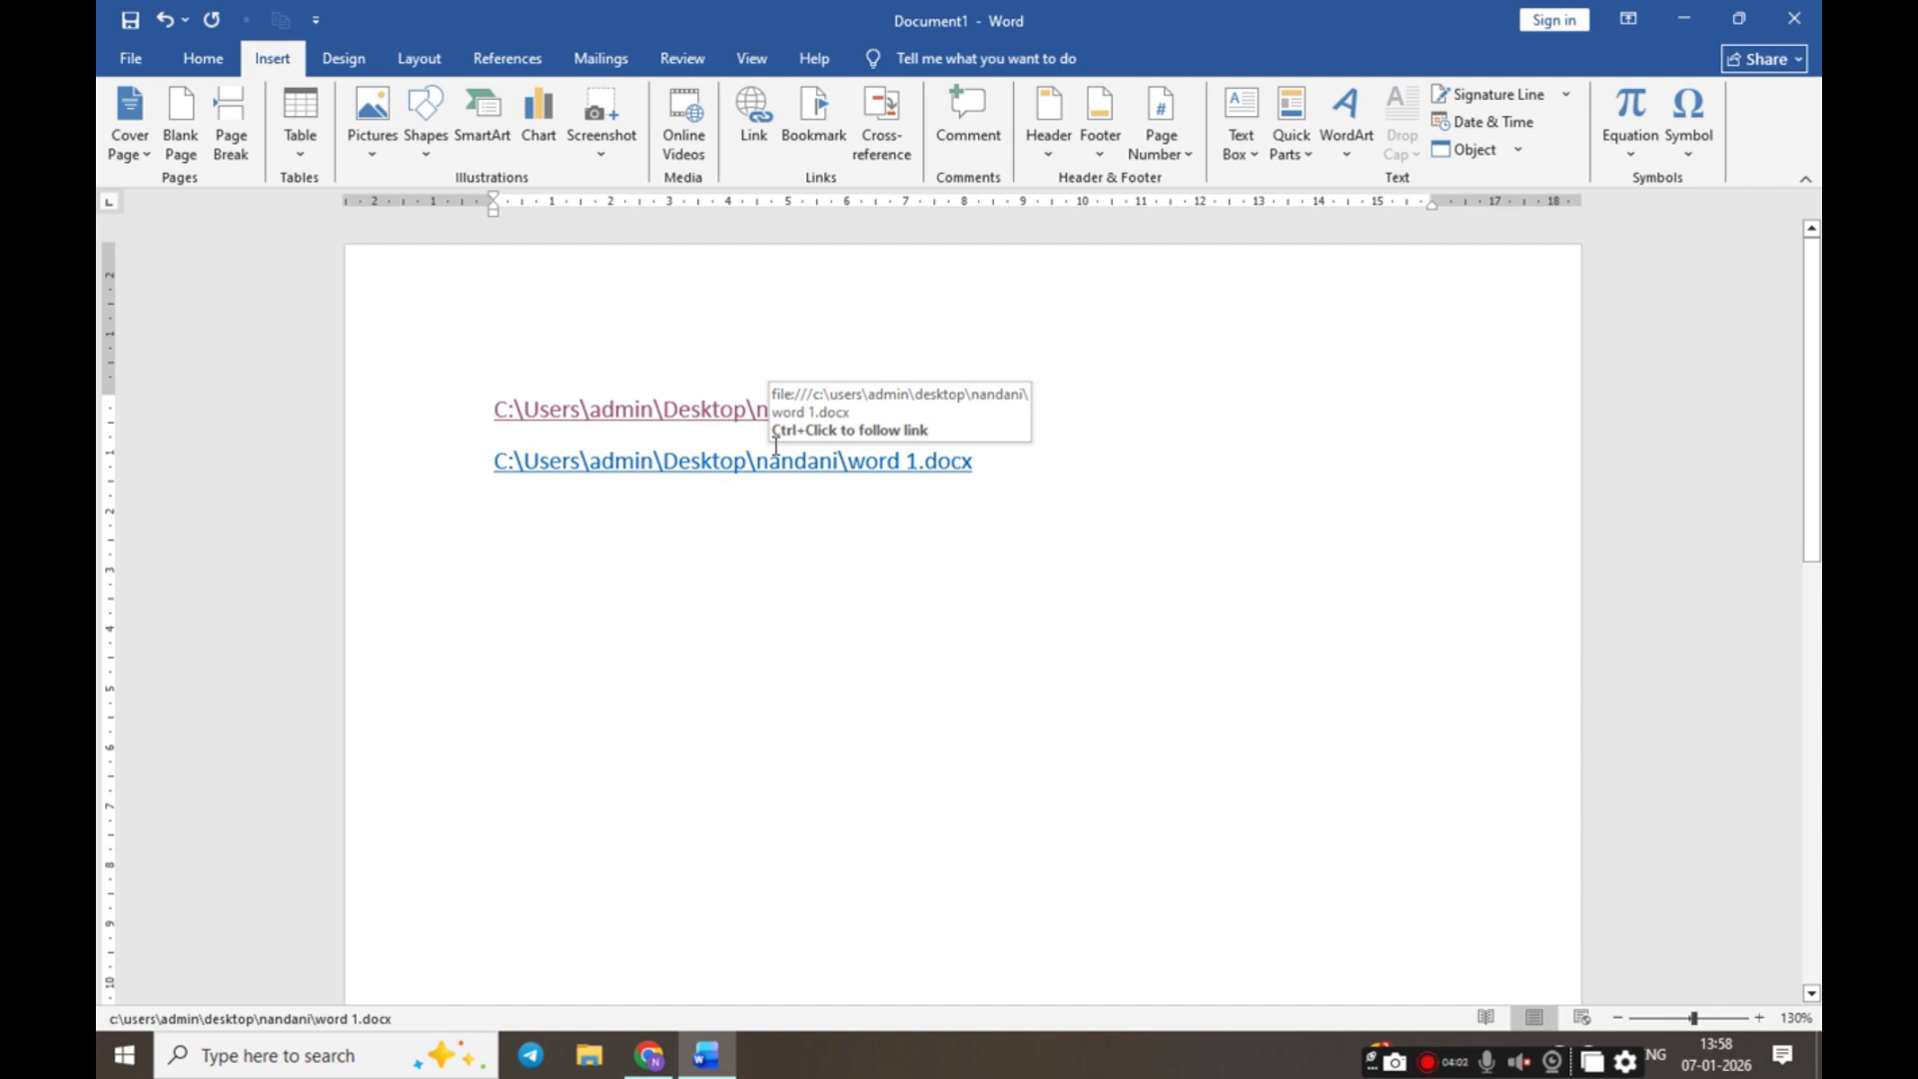
key("Return")
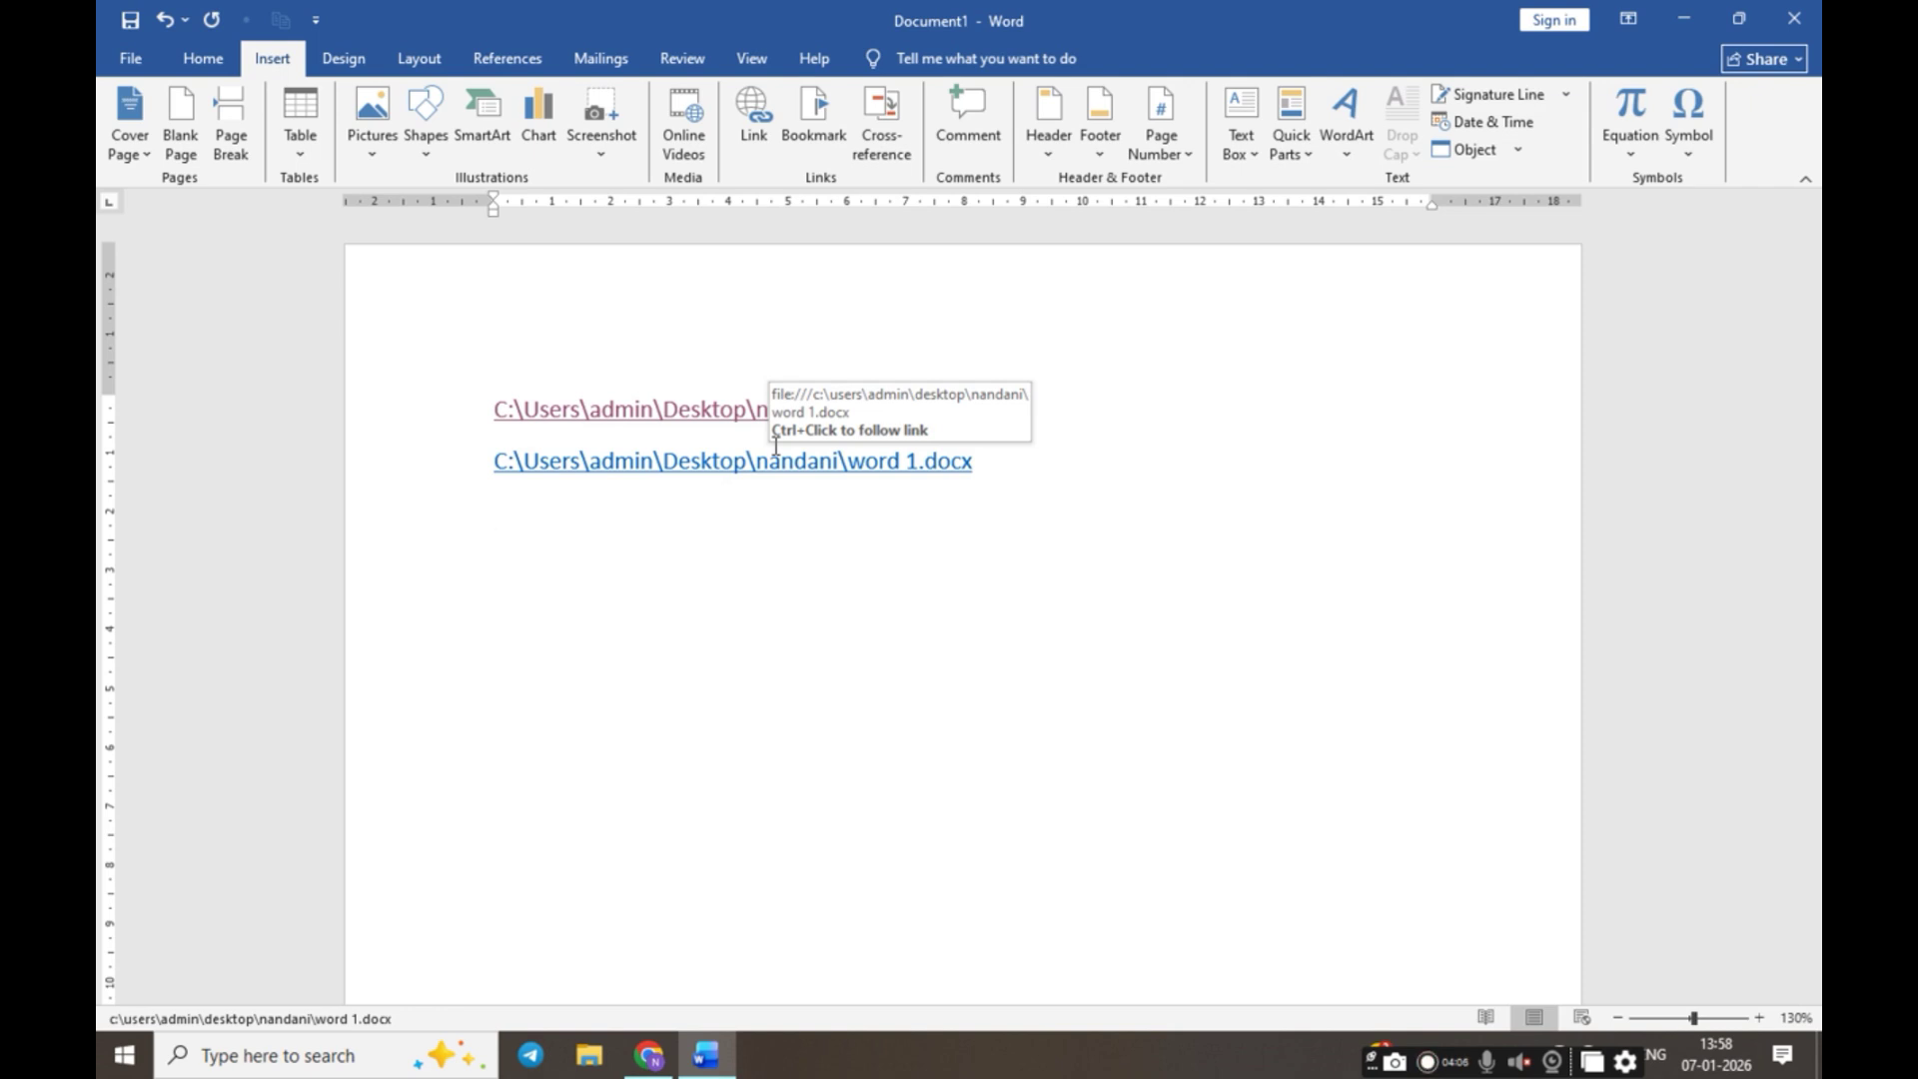
key("ctrl+k")
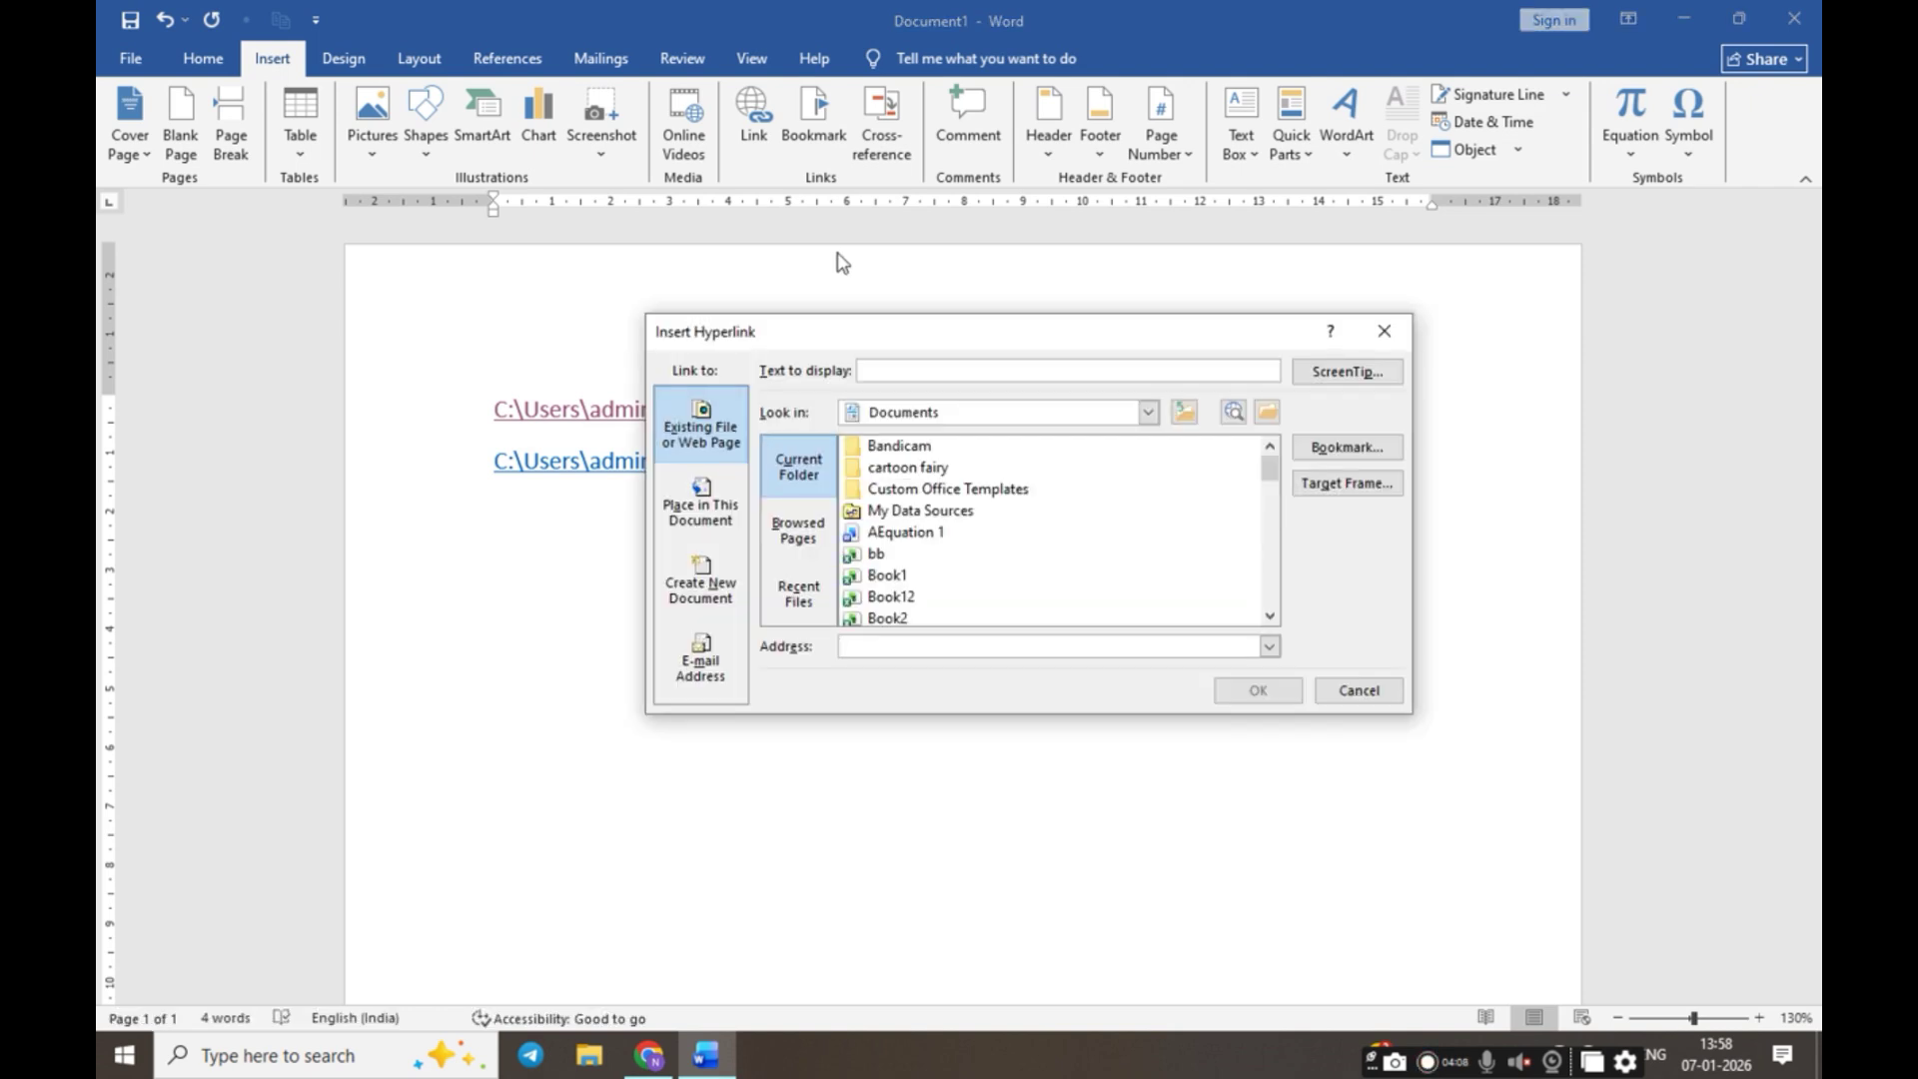
left_click(1148, 413)
left_click(903, 437)
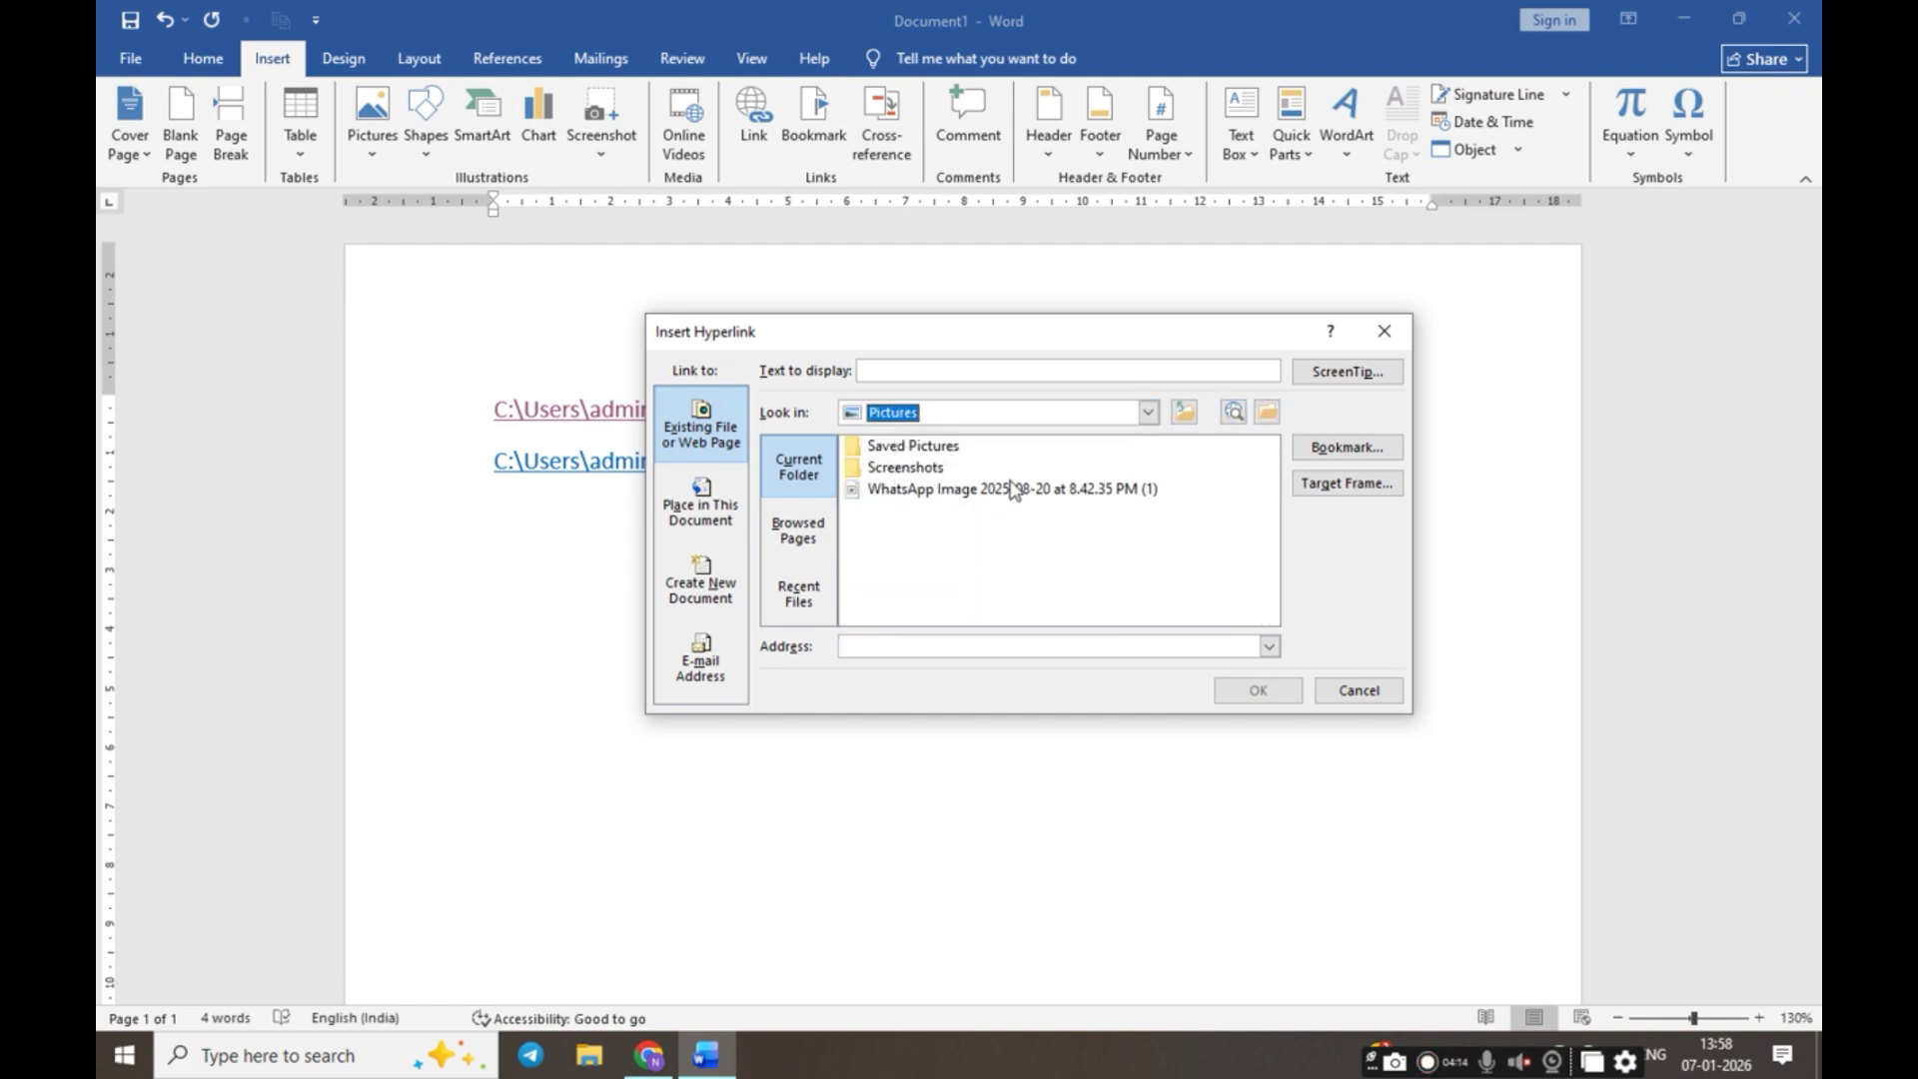
left_click(1148, 413)
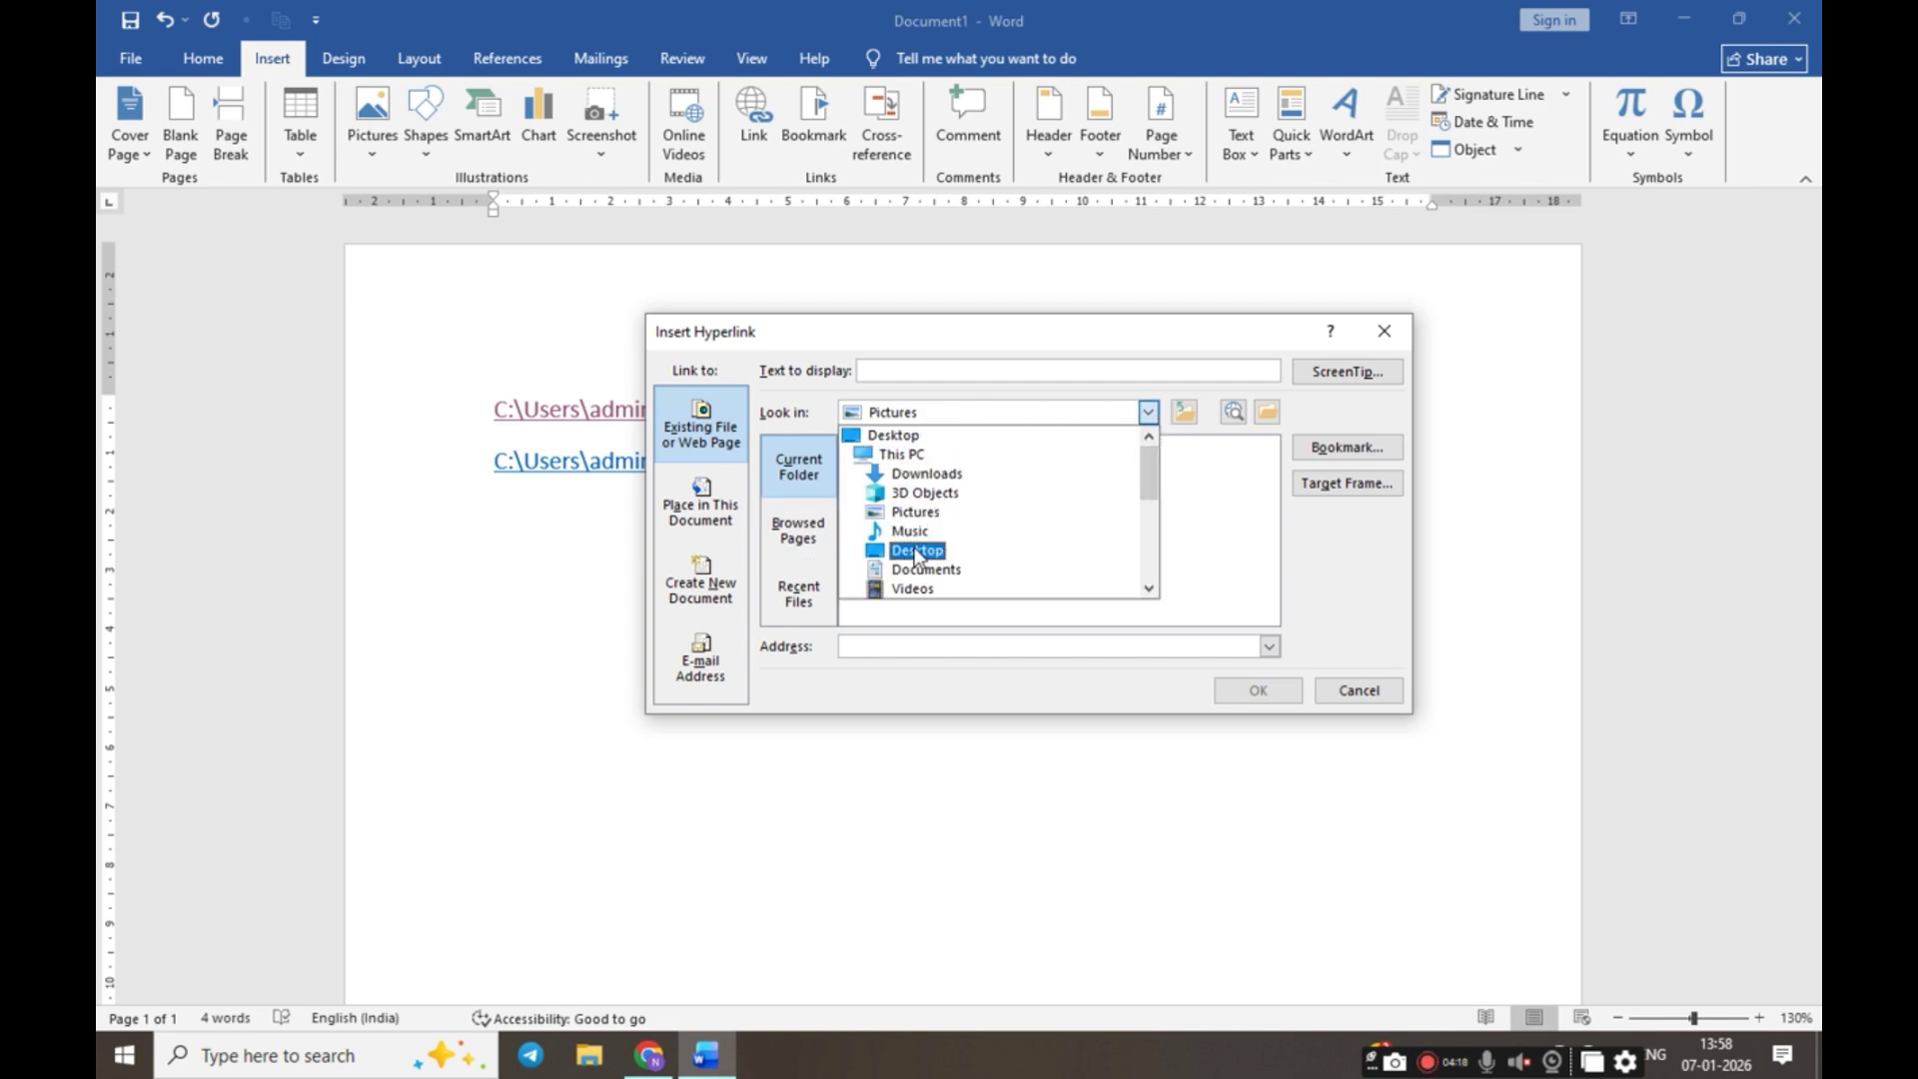
left_click(919, 474)
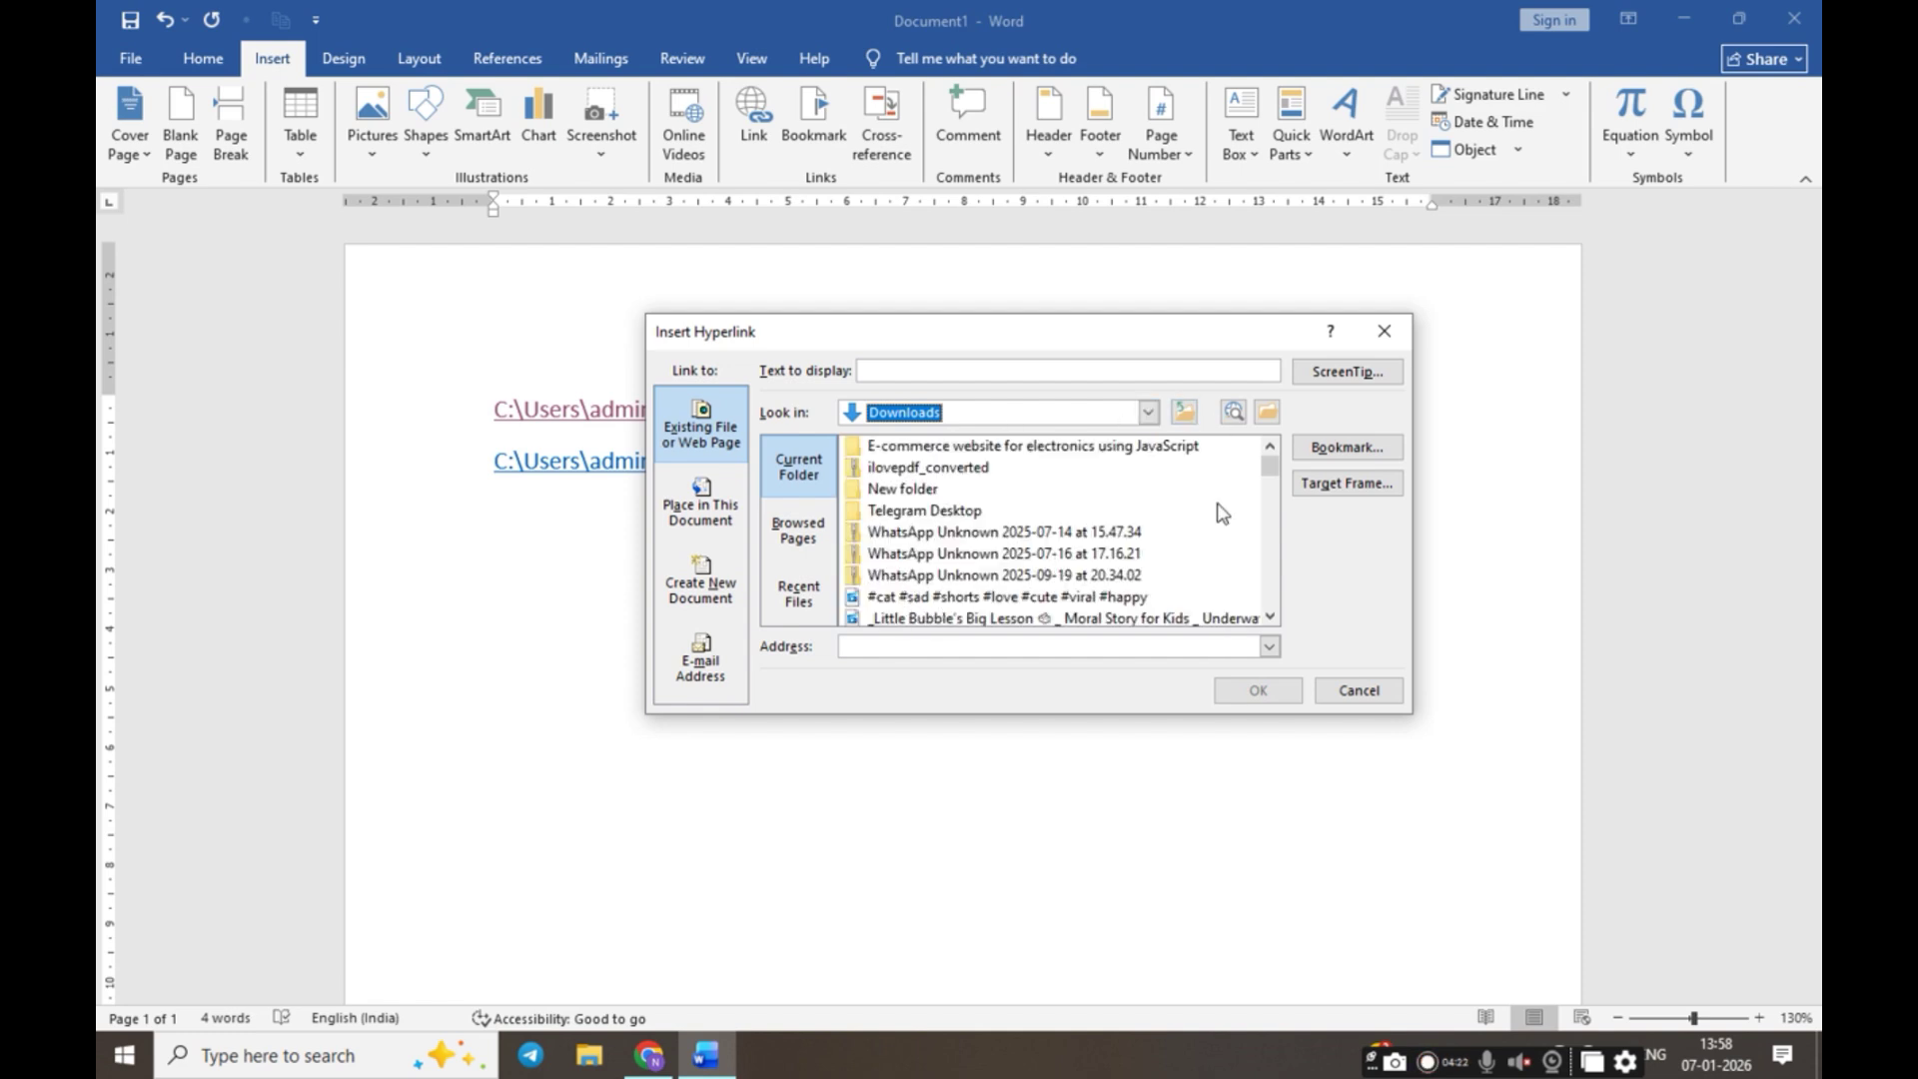
left_click_drag(1268, 464, 1270, 499)
left_click(1198, 510)
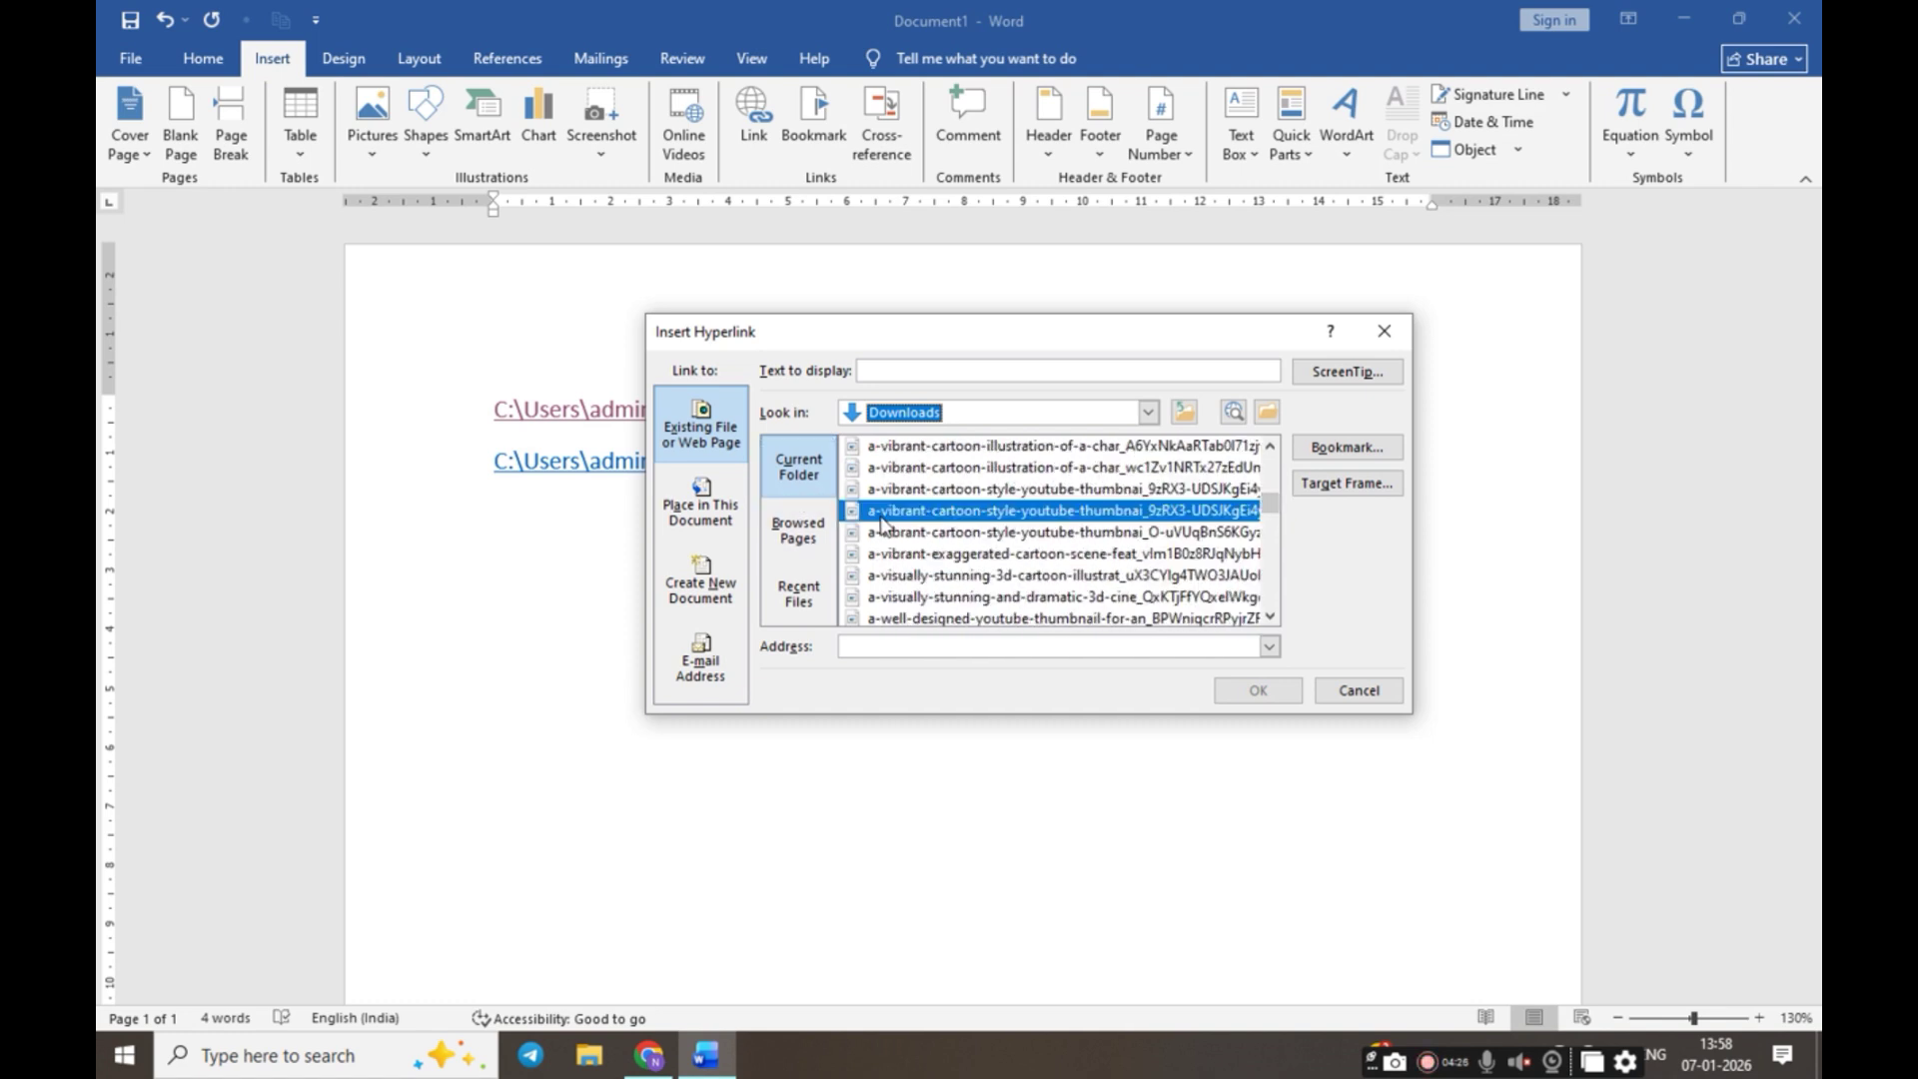
left_click(1257, 691)
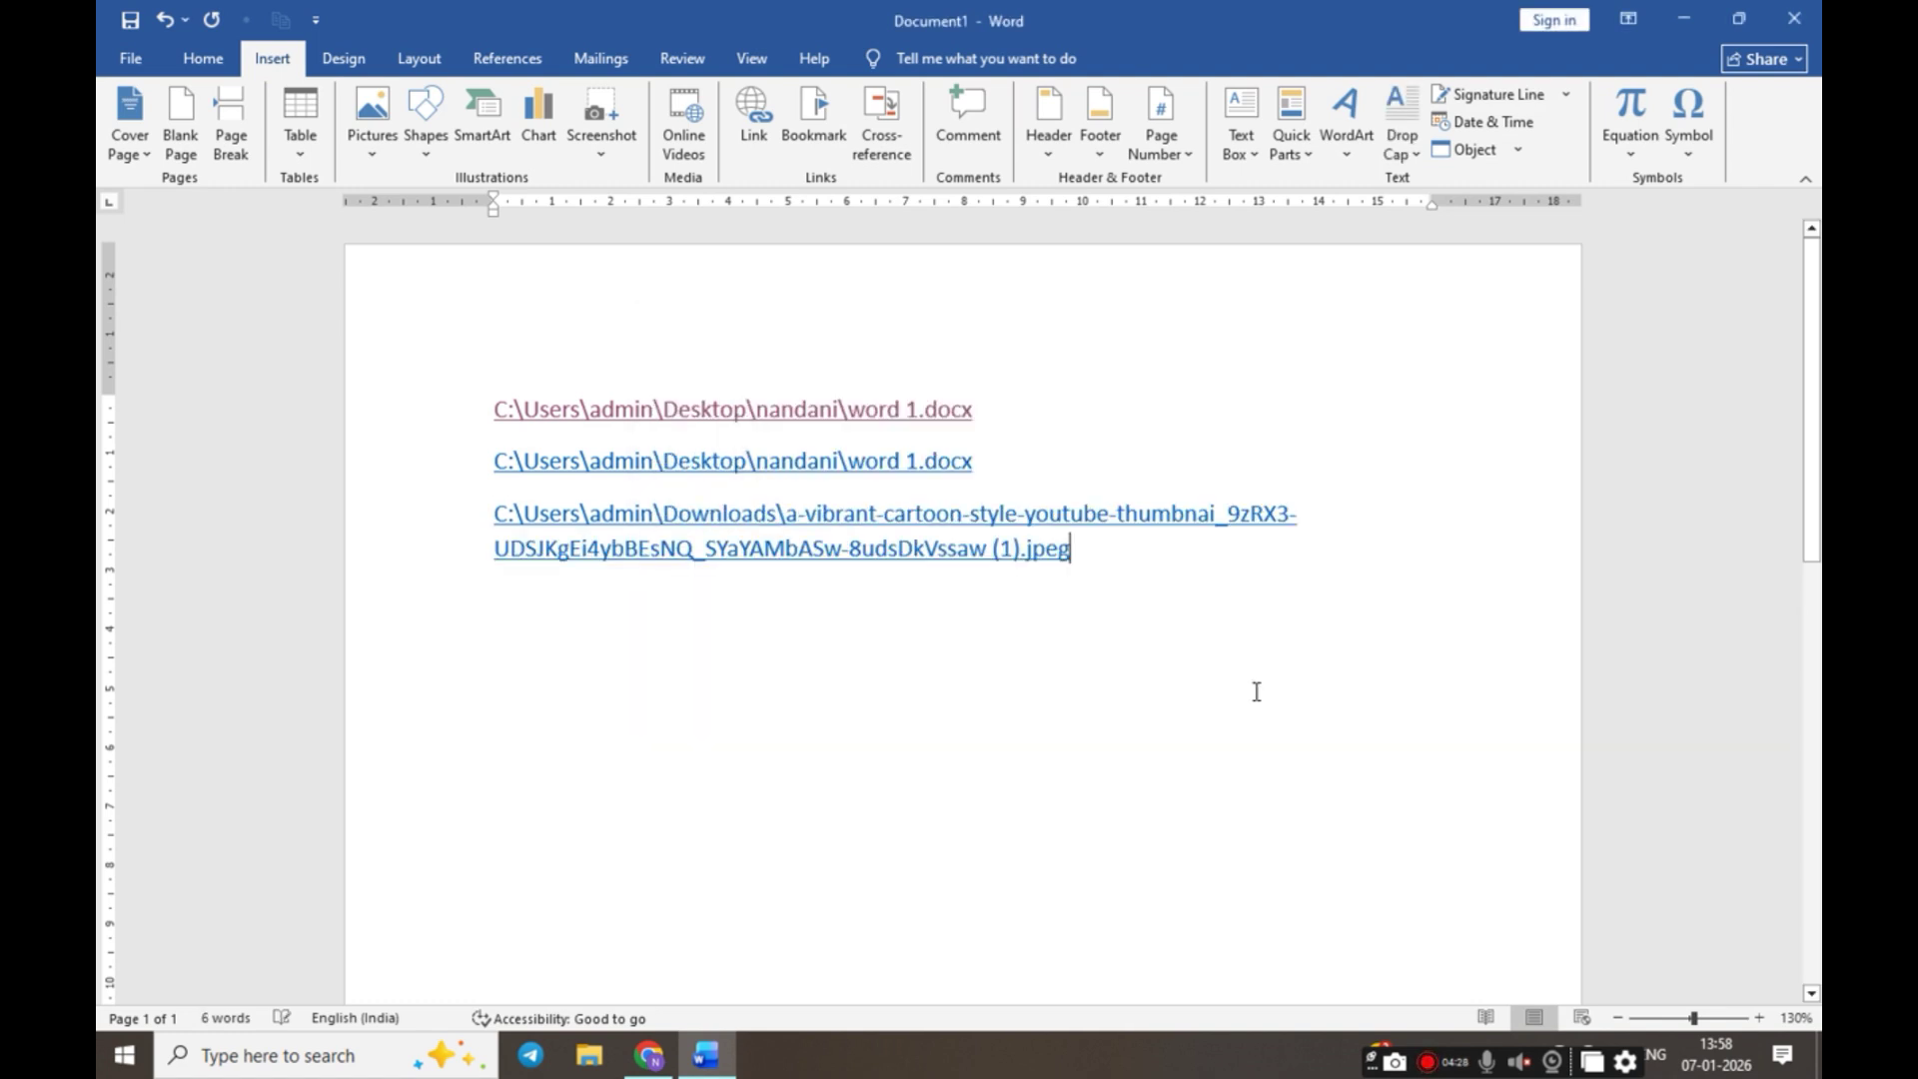
key("Return")
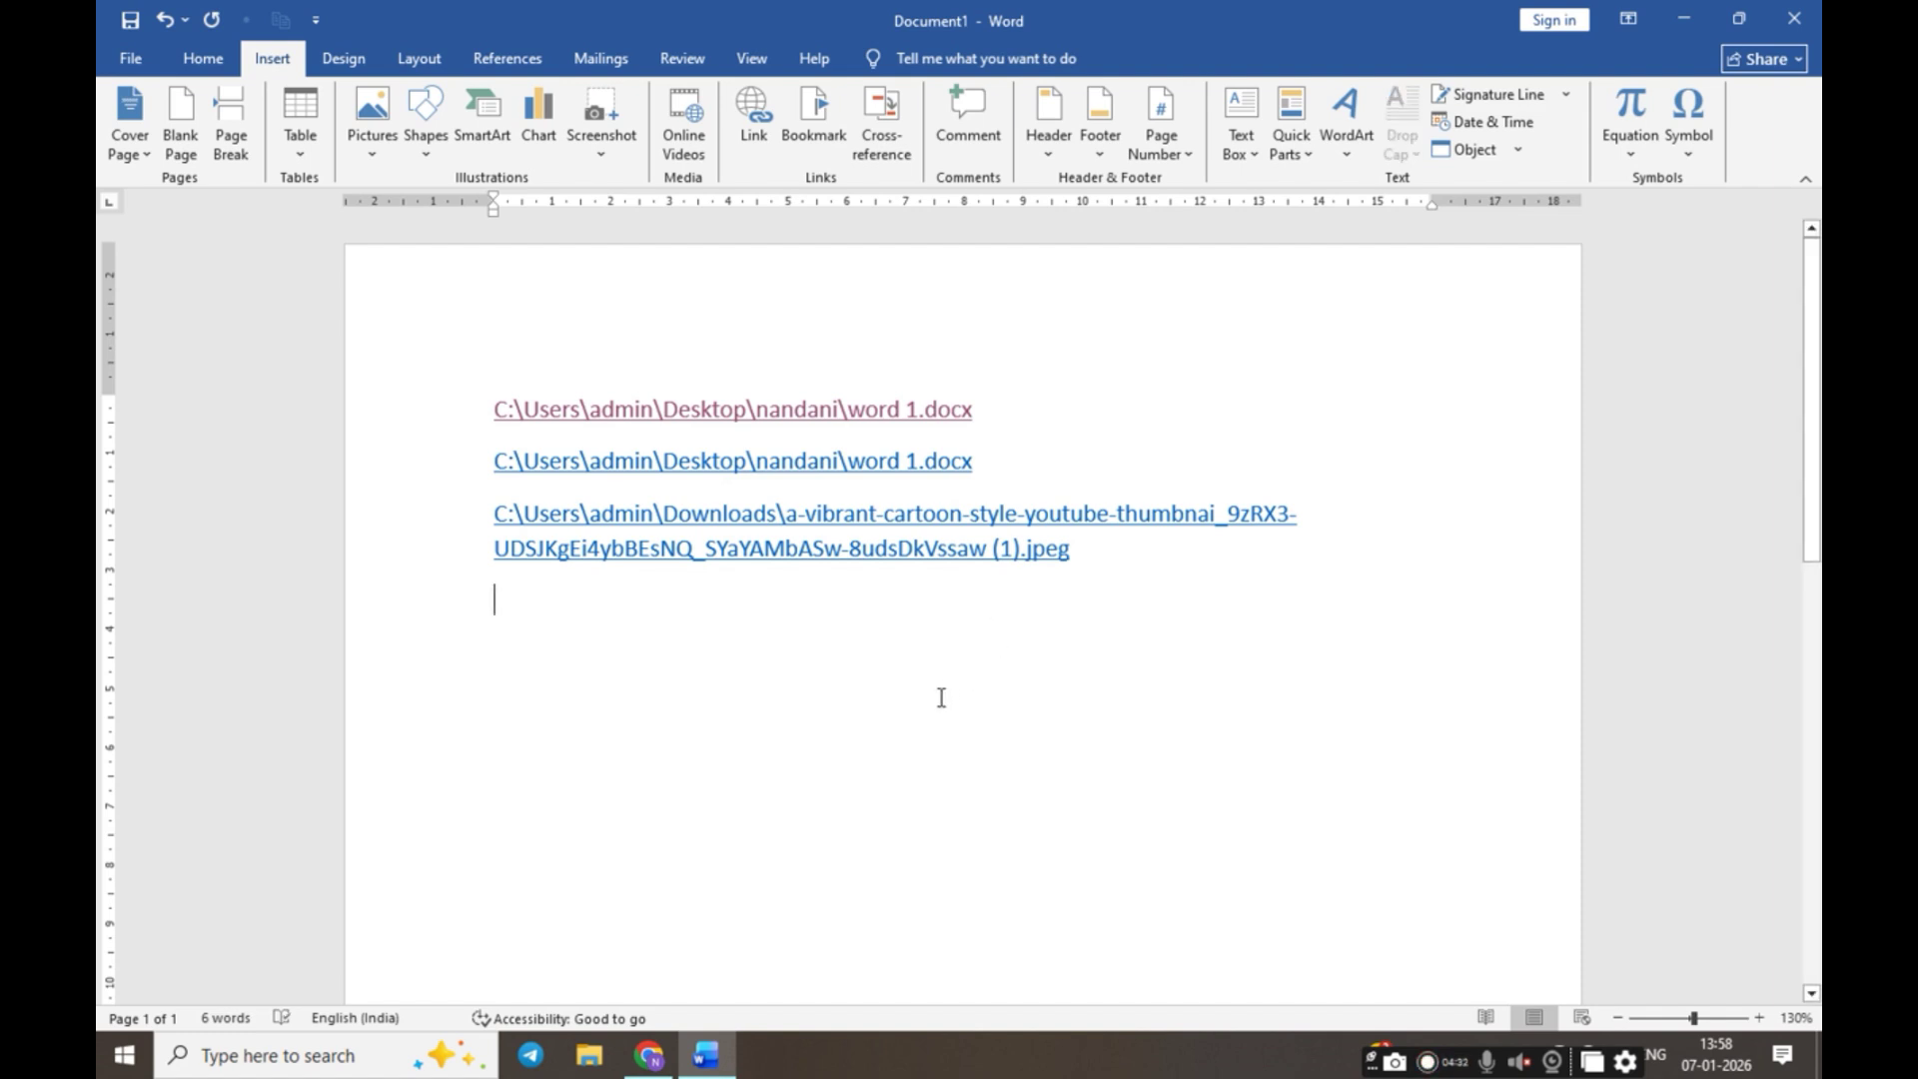
Test the second word 1.docx link, closing the opened document, and try to follow the image link
left_click(787, 484, "ctrl")
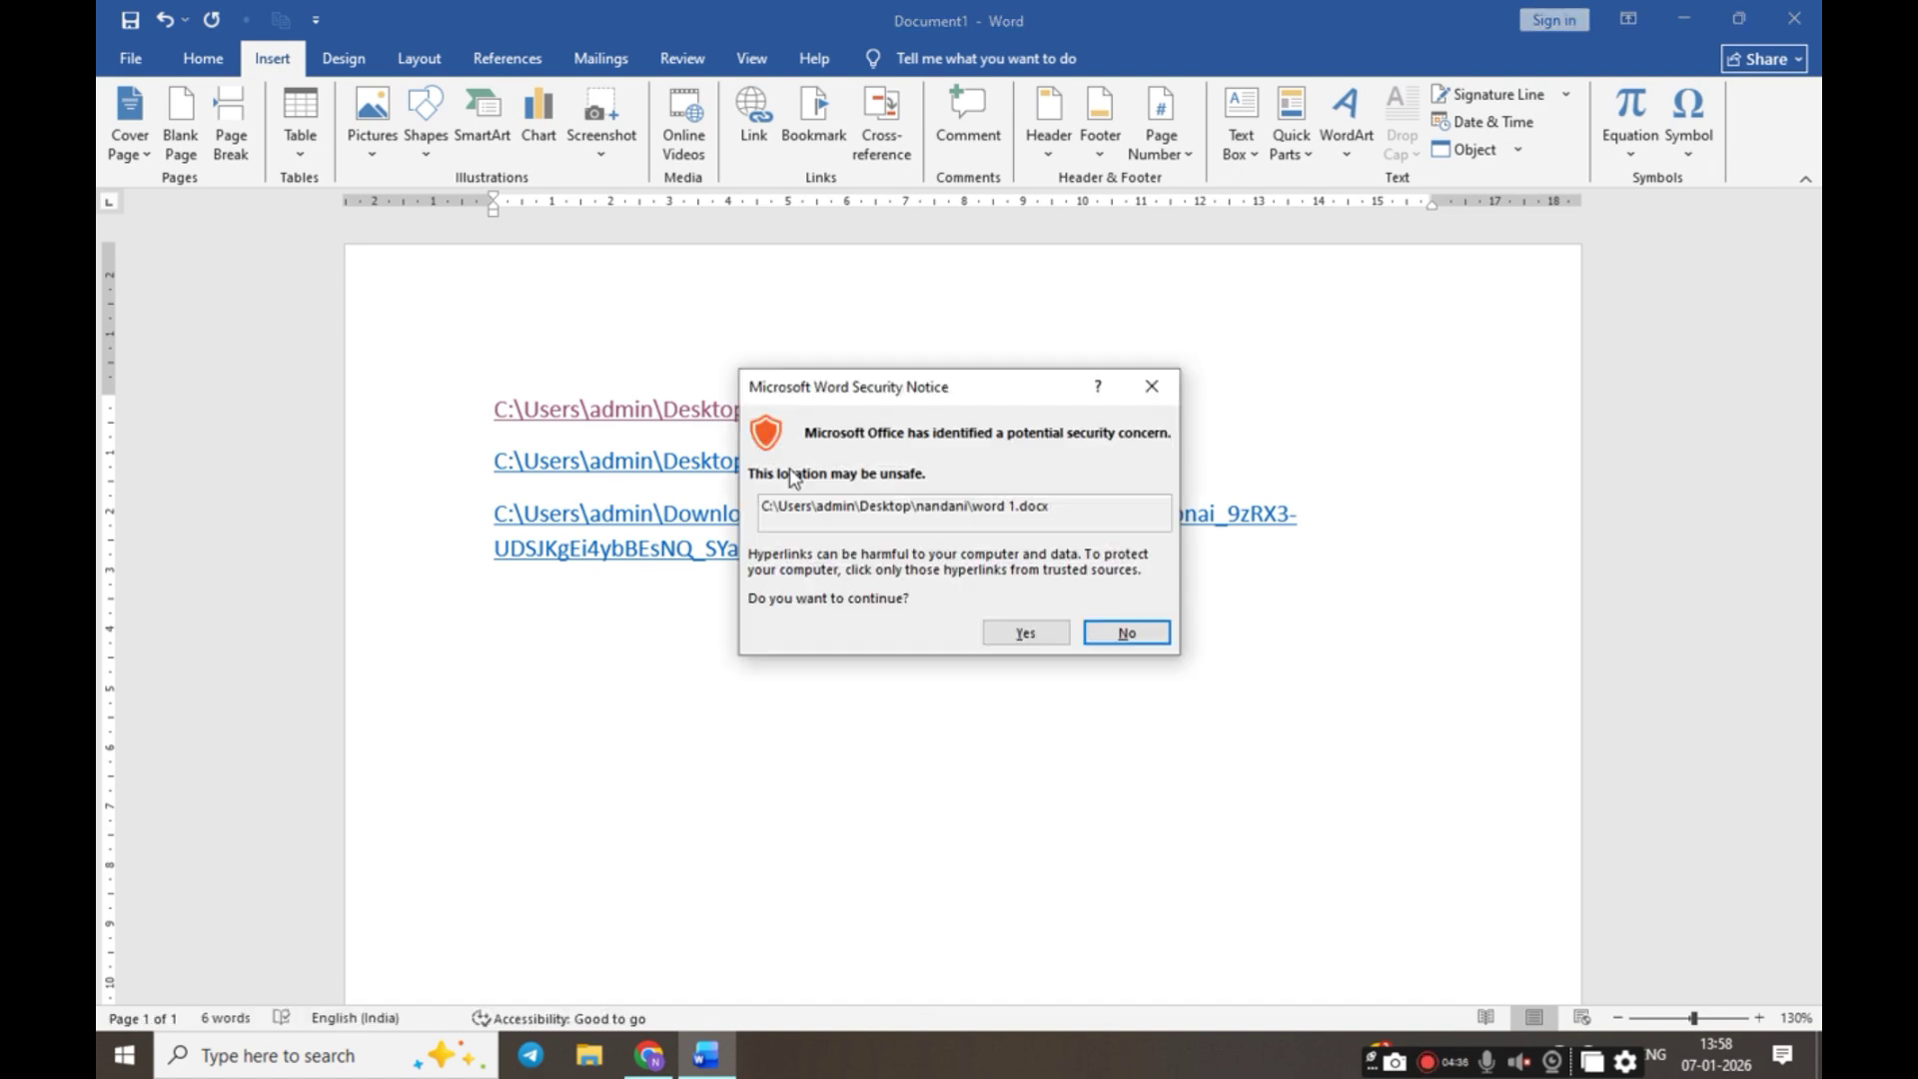
left_click(1018, 633)
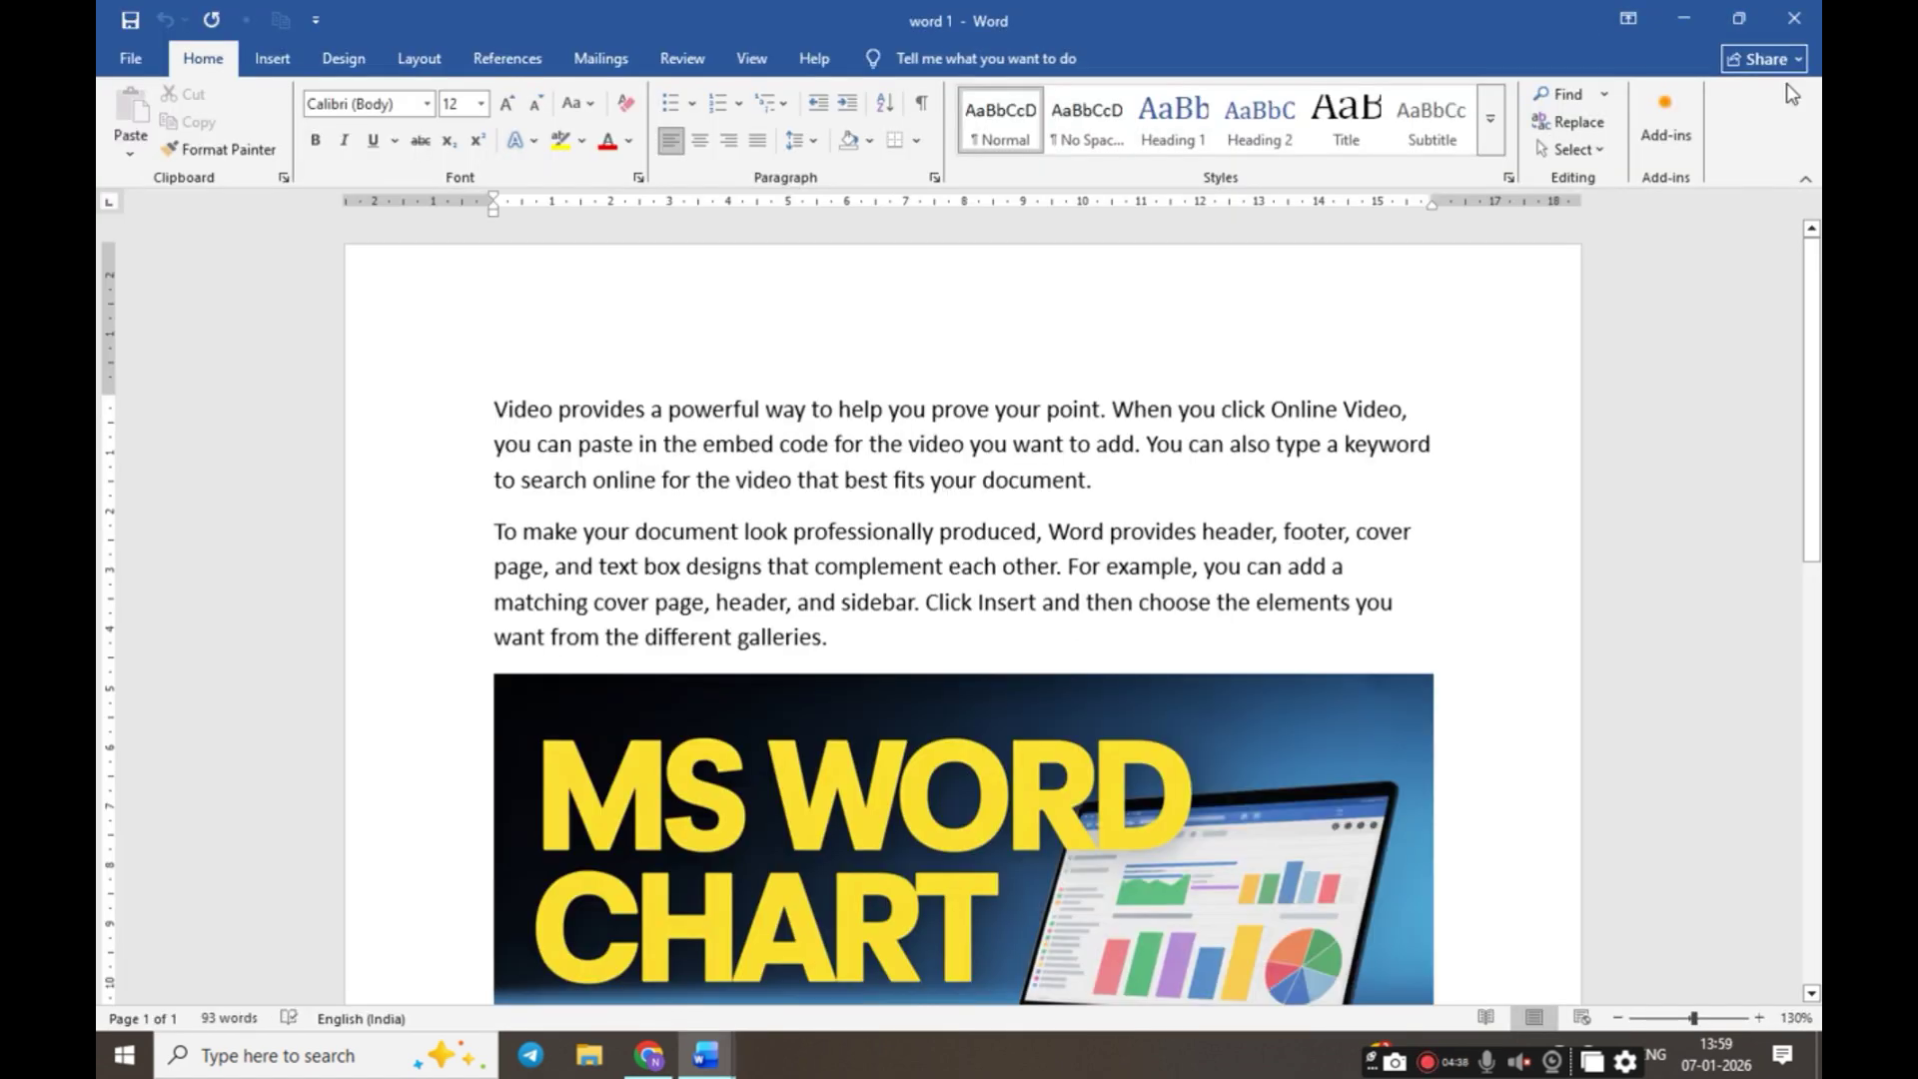
left_click(1797, 18)
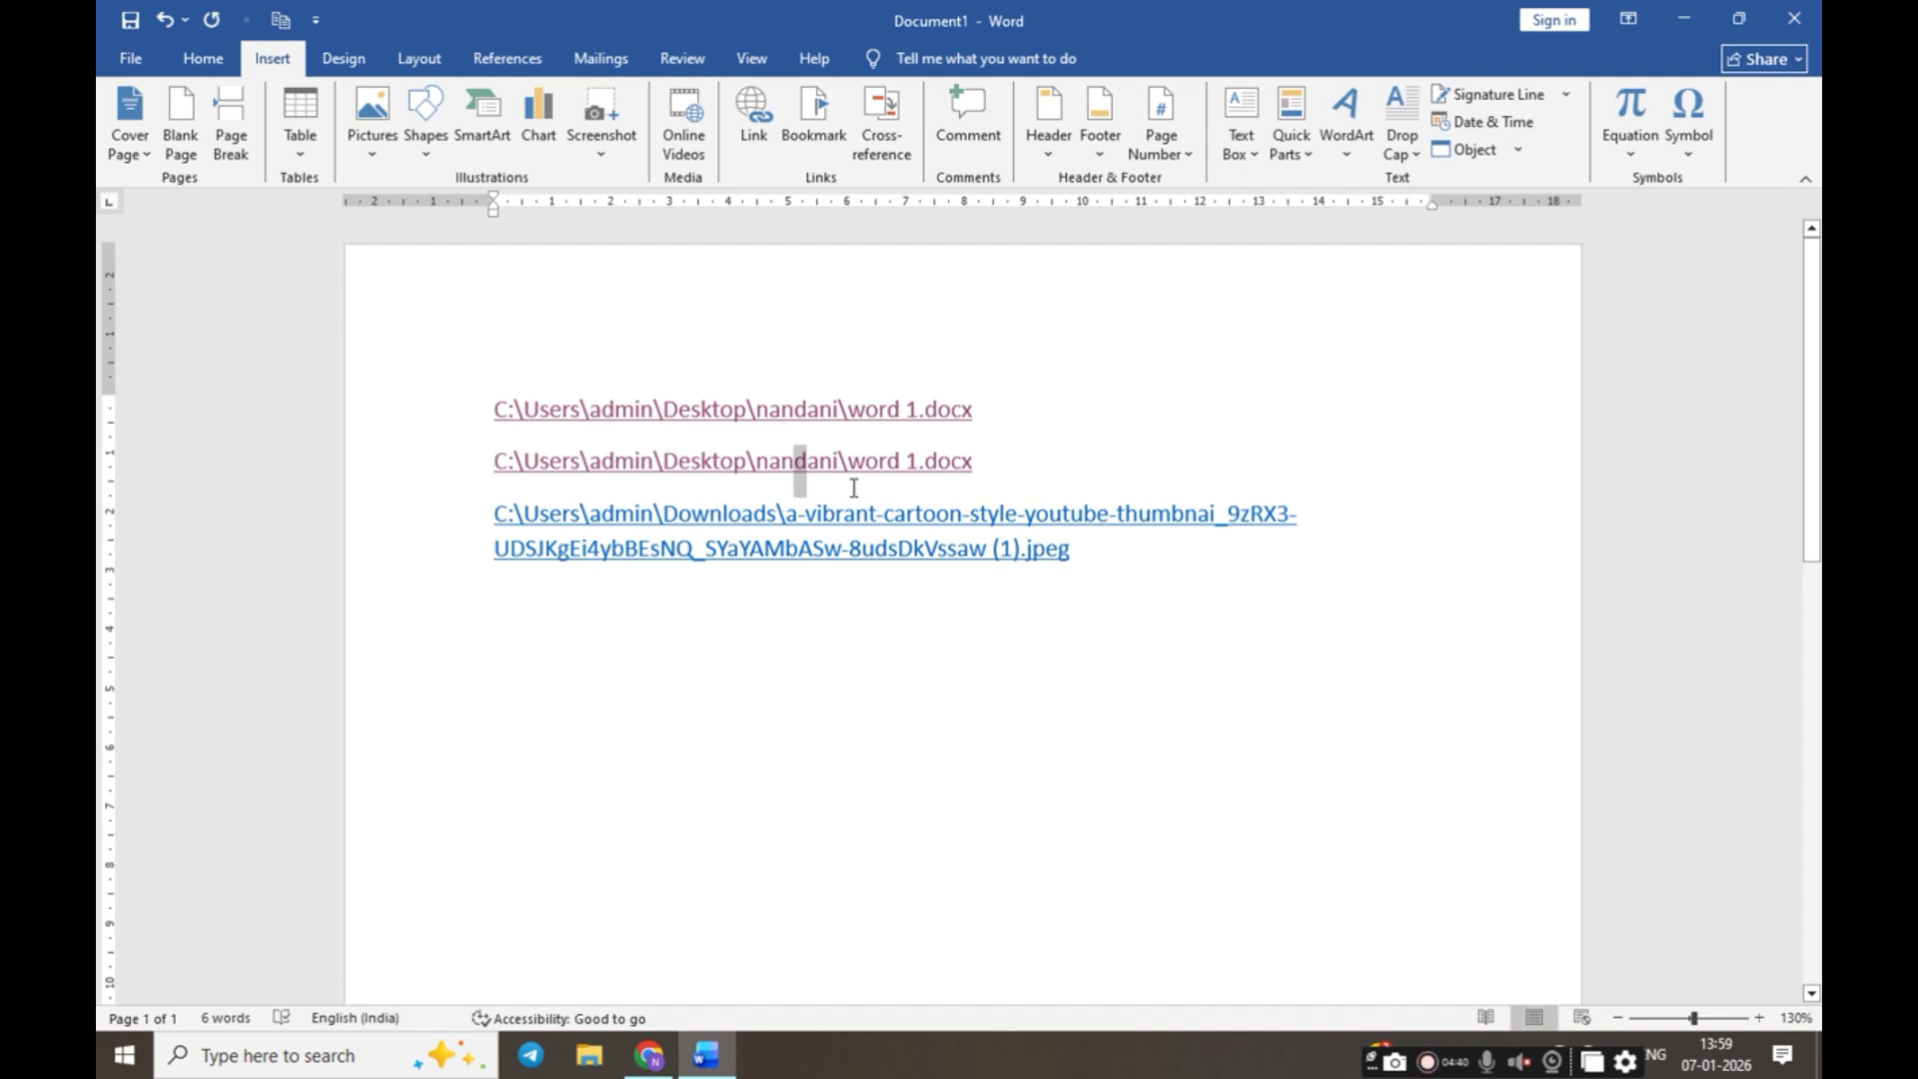
left_click(974, 527, "ctrl")
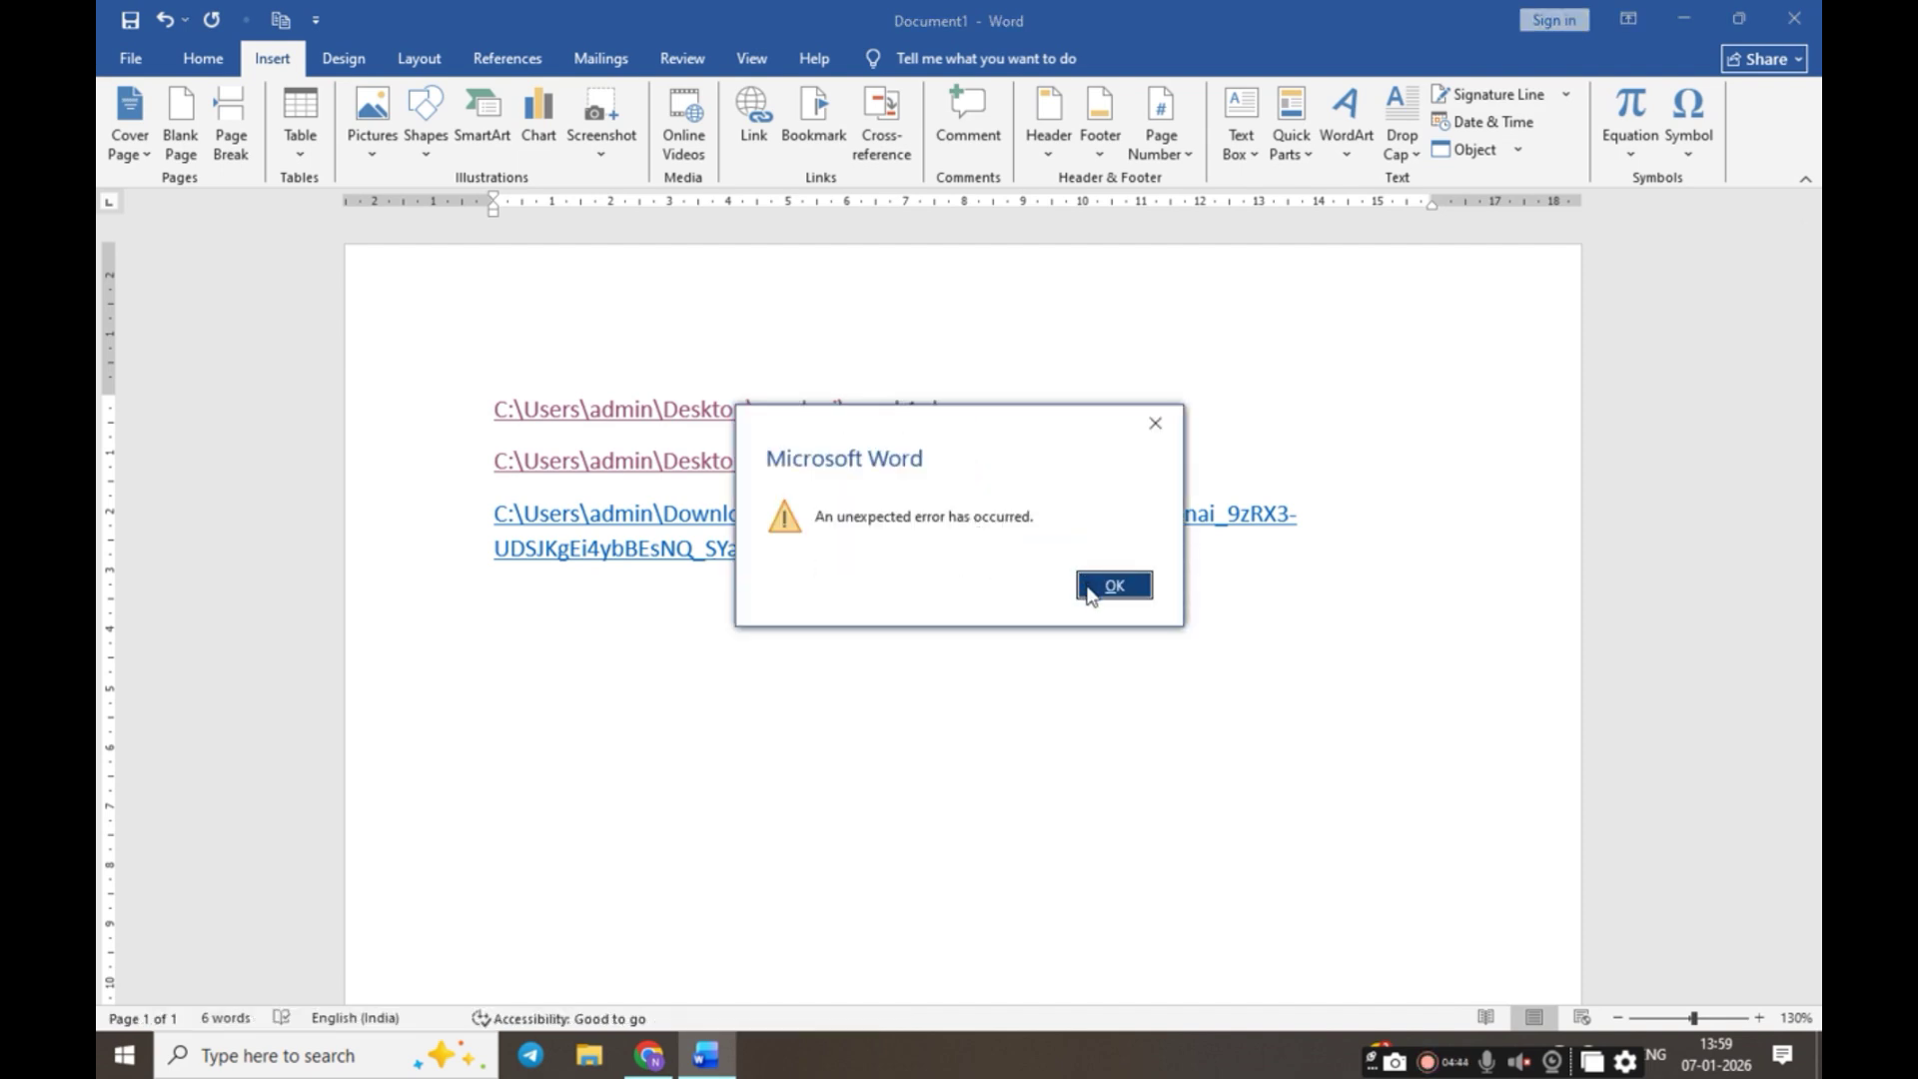
left_click(1095, 587)
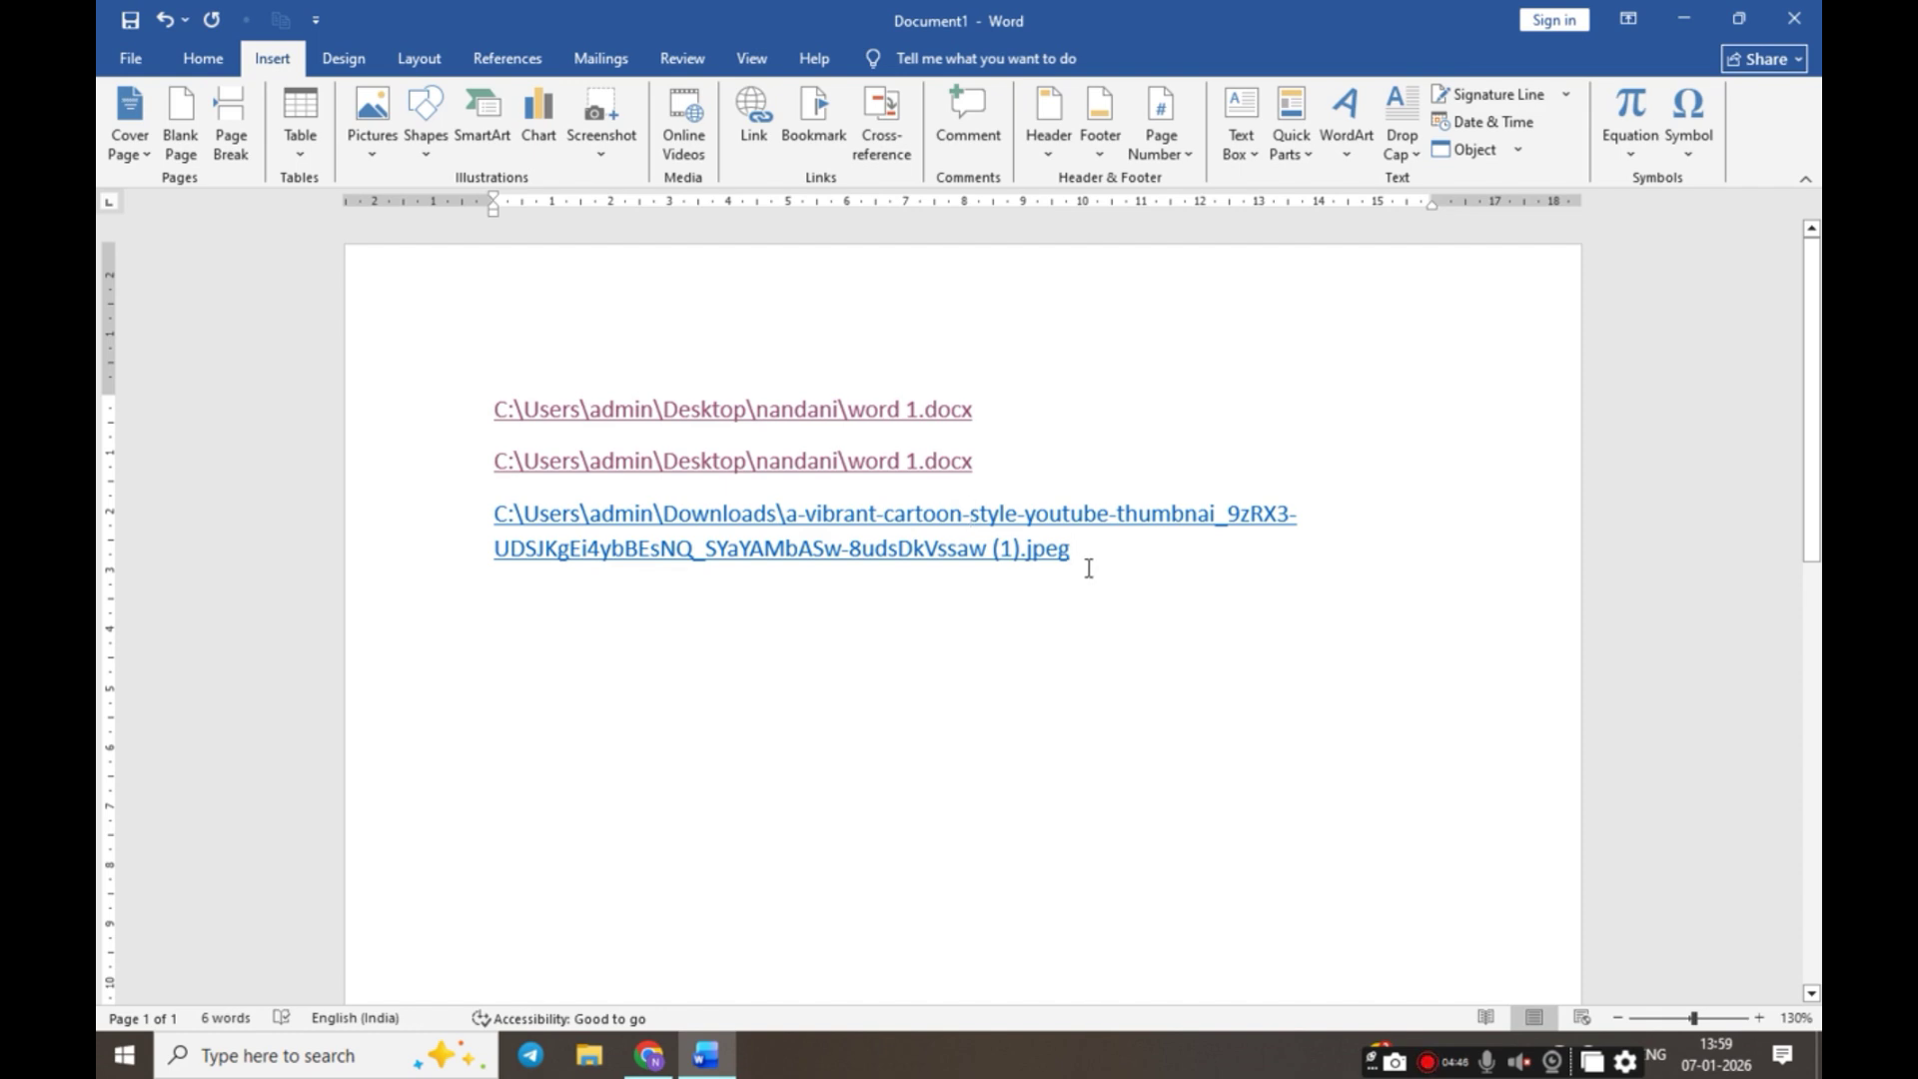
Insert a hyperlink to Book1.xlsx from the Documents folder on a new line below the image link
key("Return")
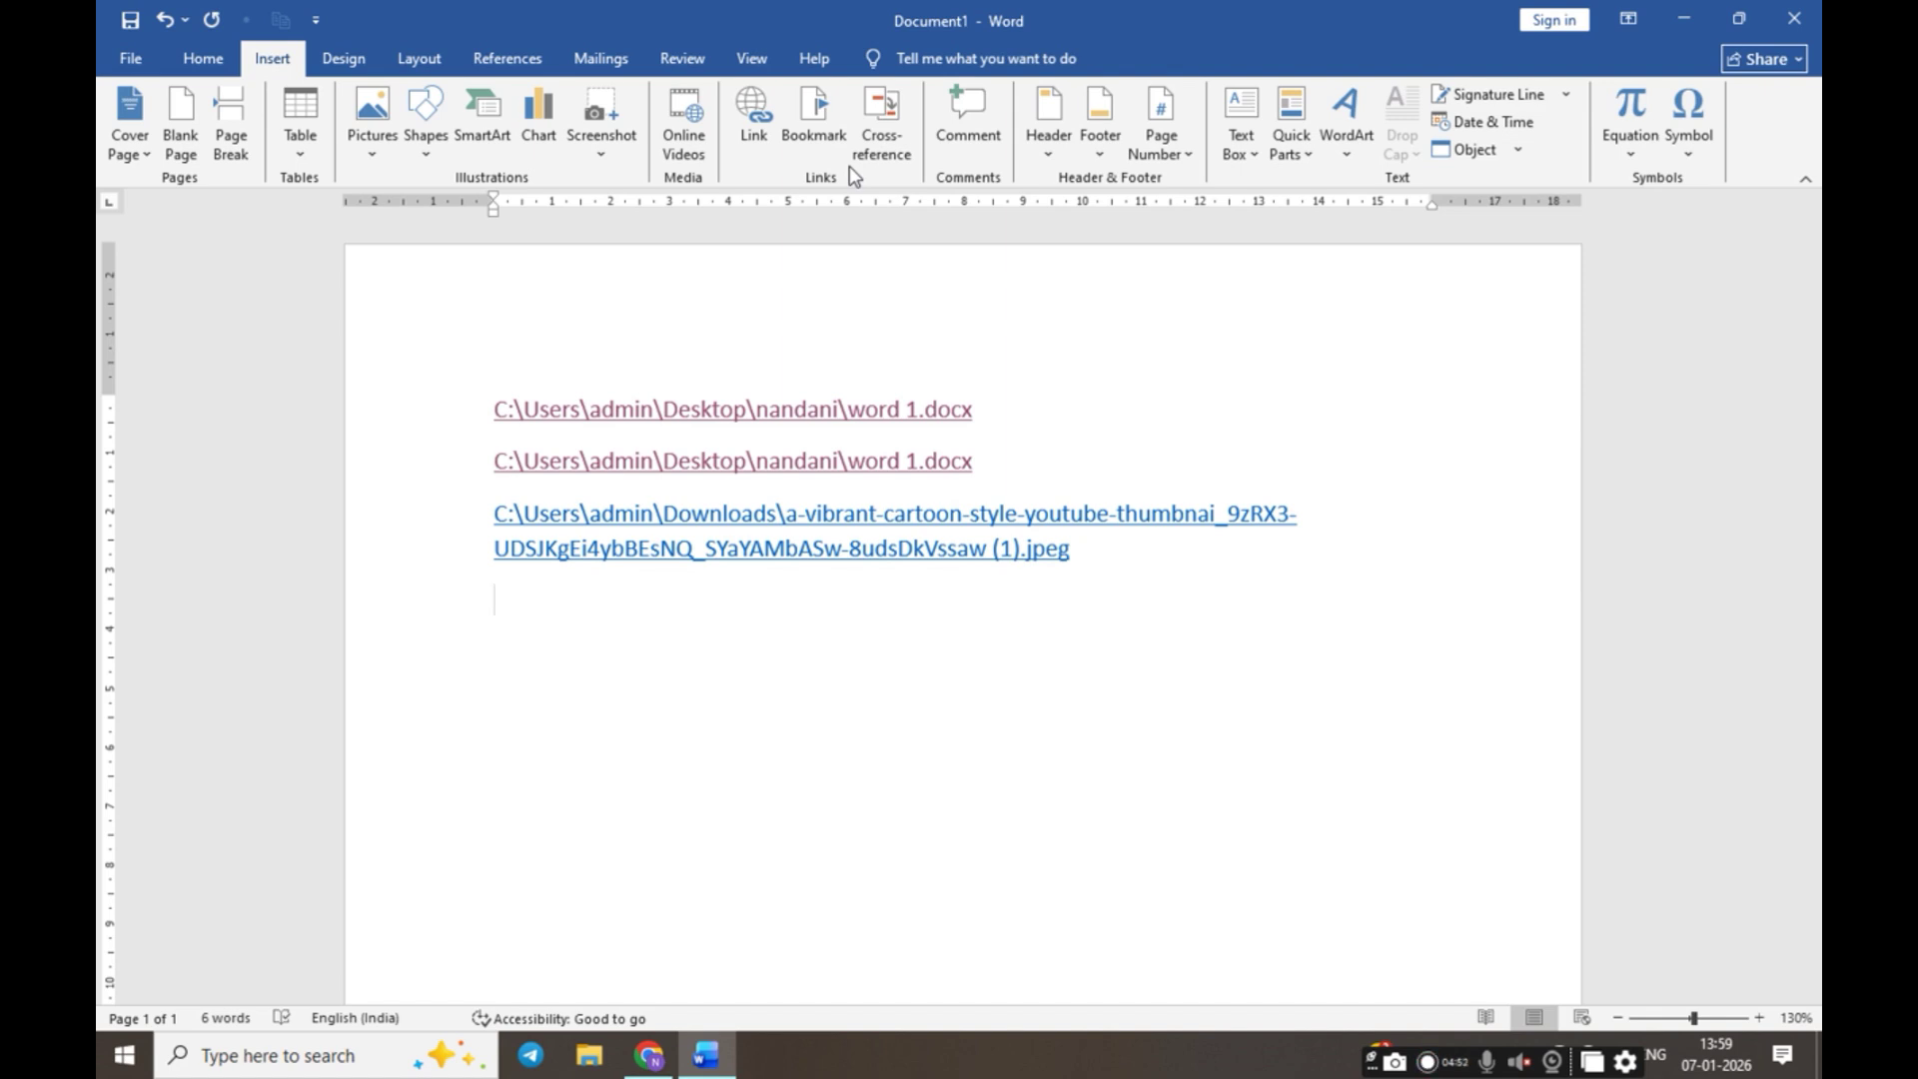
key("ctrl+k")
left_click(913, 577)
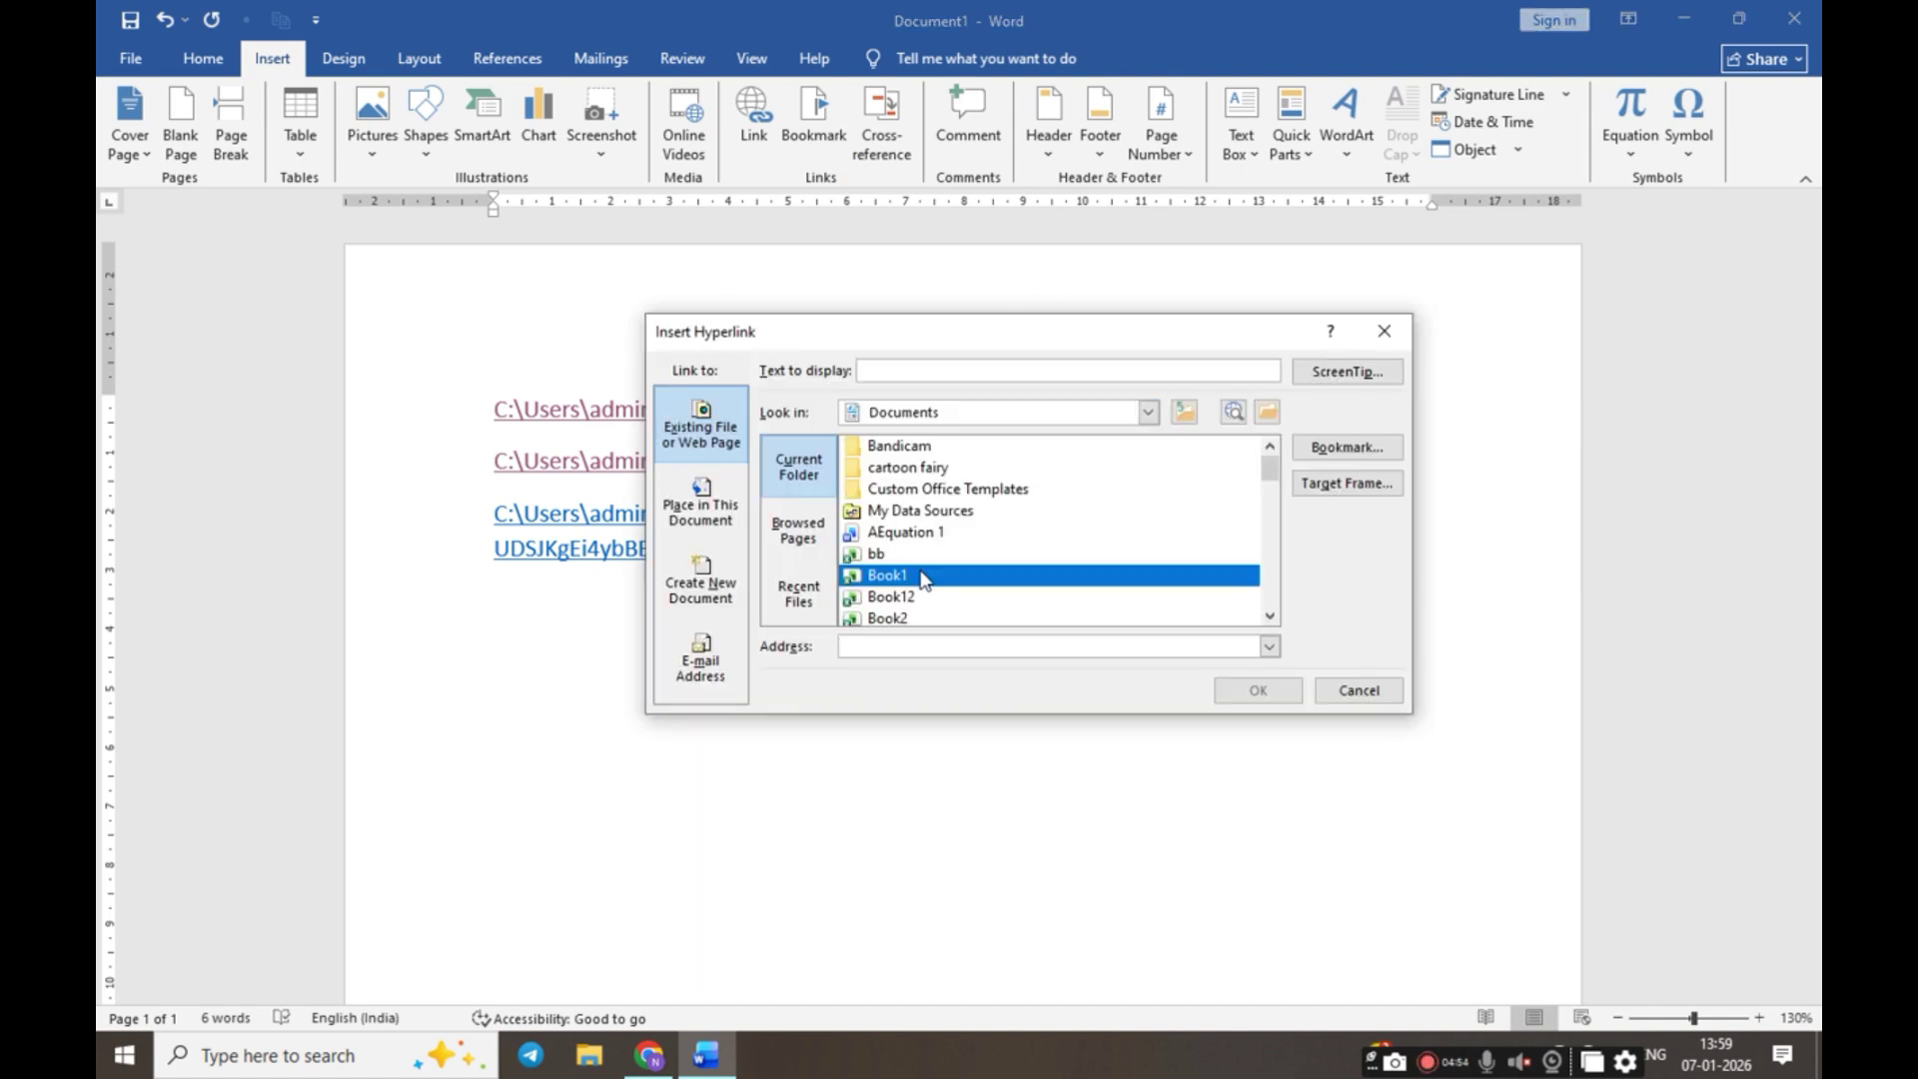
left_click(1255, 691)
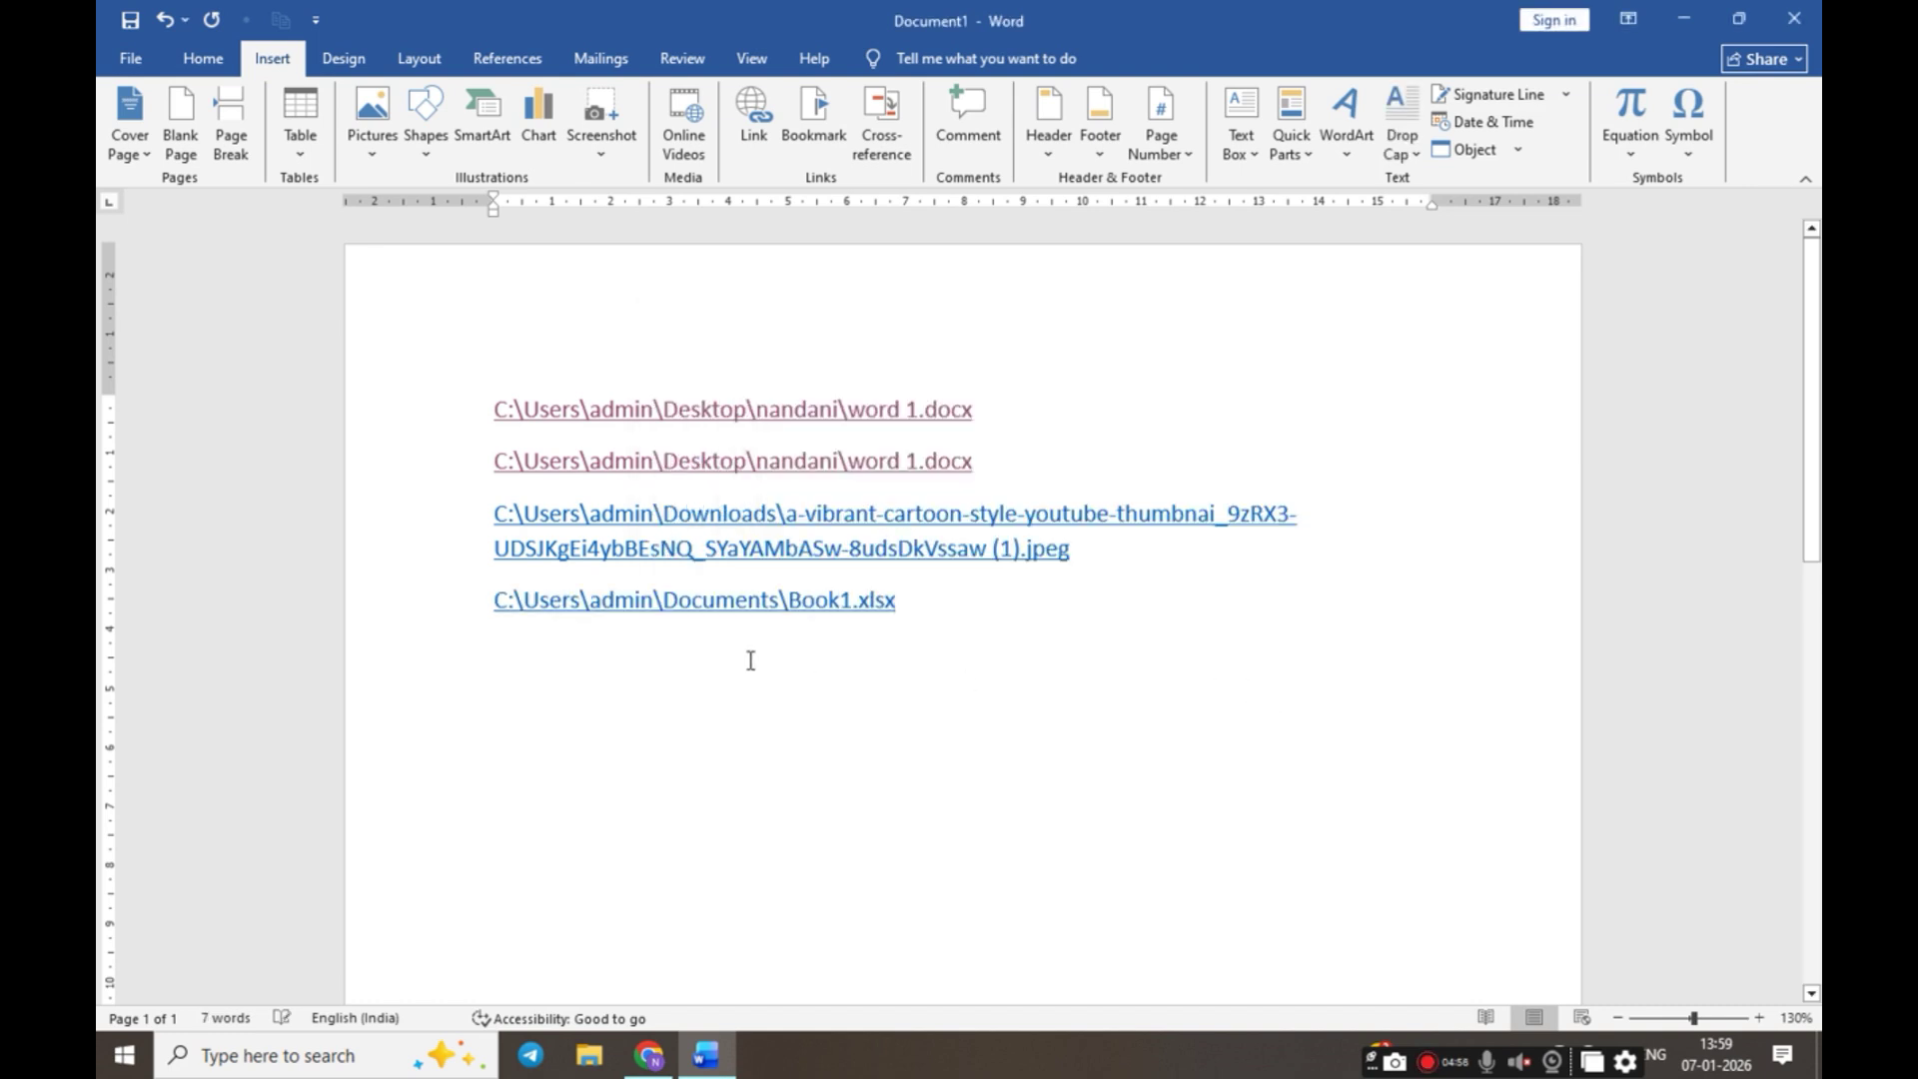
Follow the Book1.xlsx link, accept the security notice, and close the opened workbook
left_click(736, 610, "ctrl")
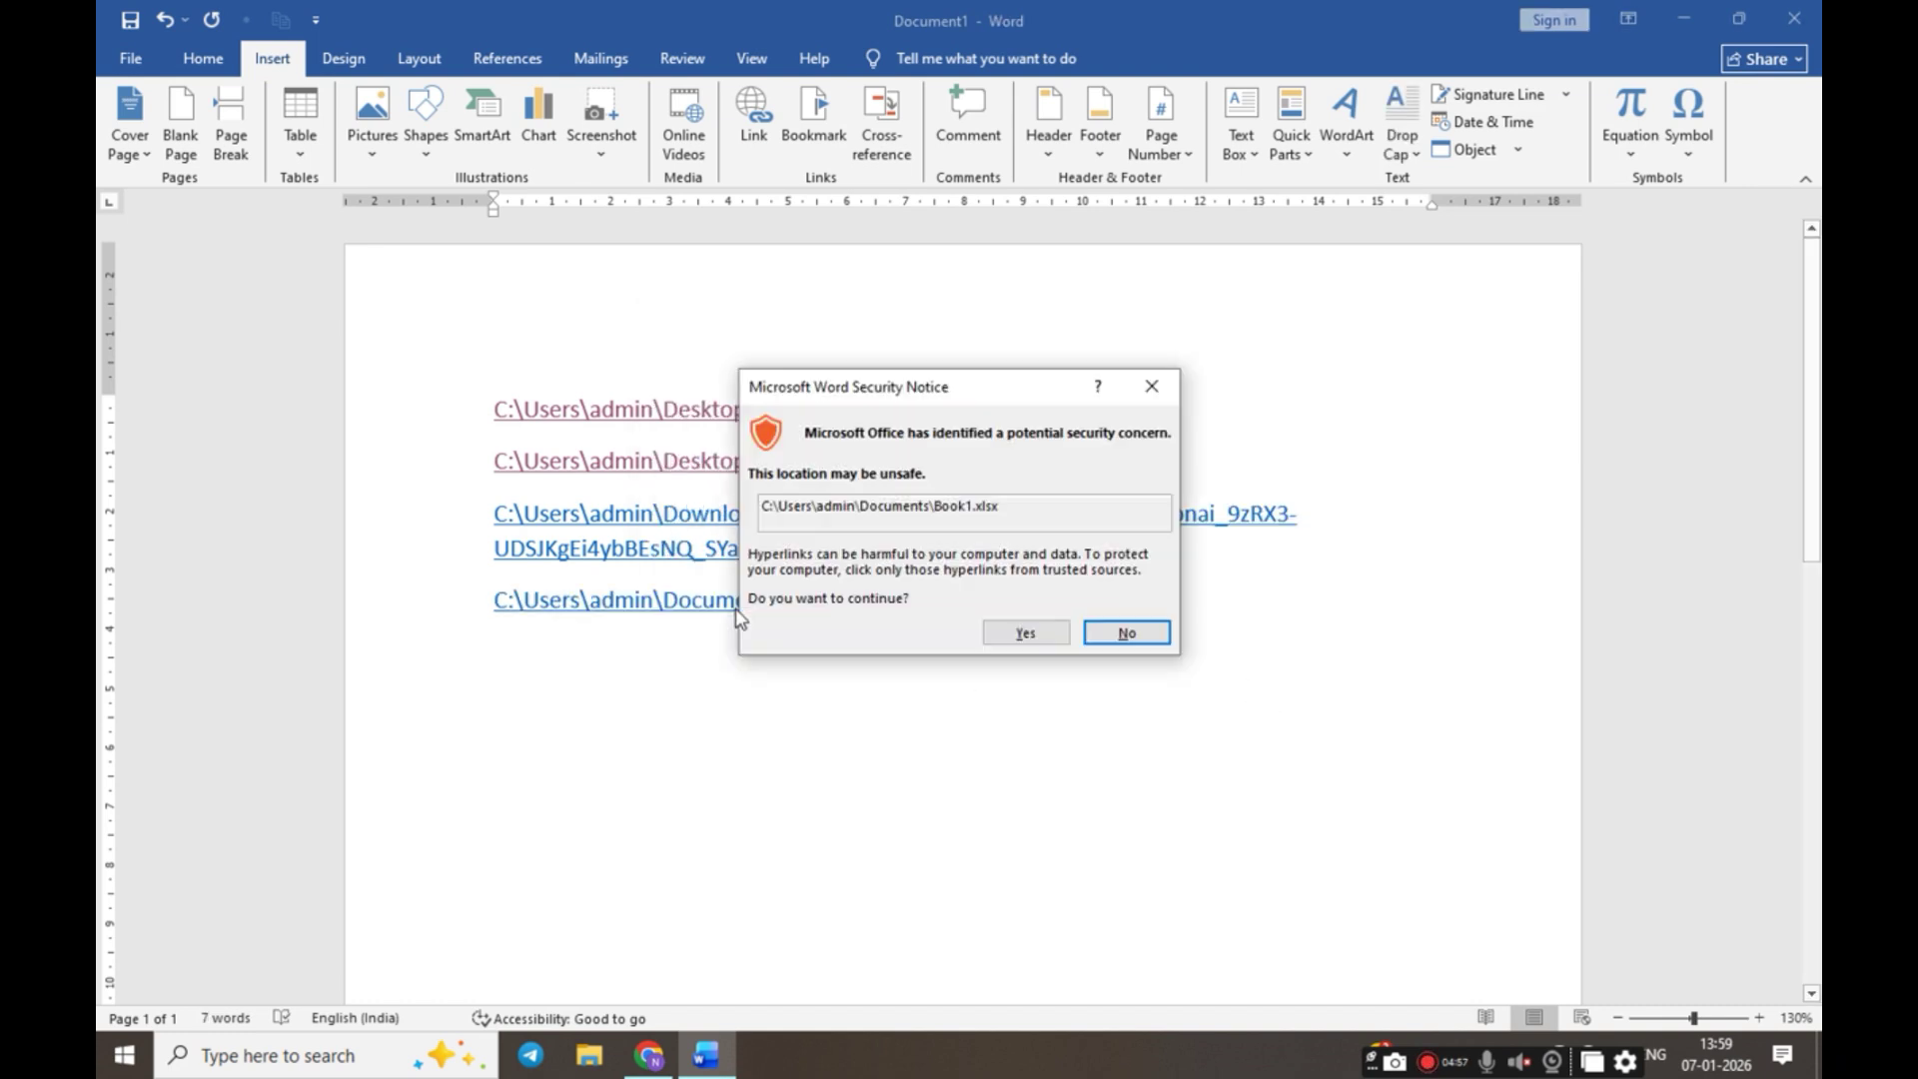
left_click(1055, 637)
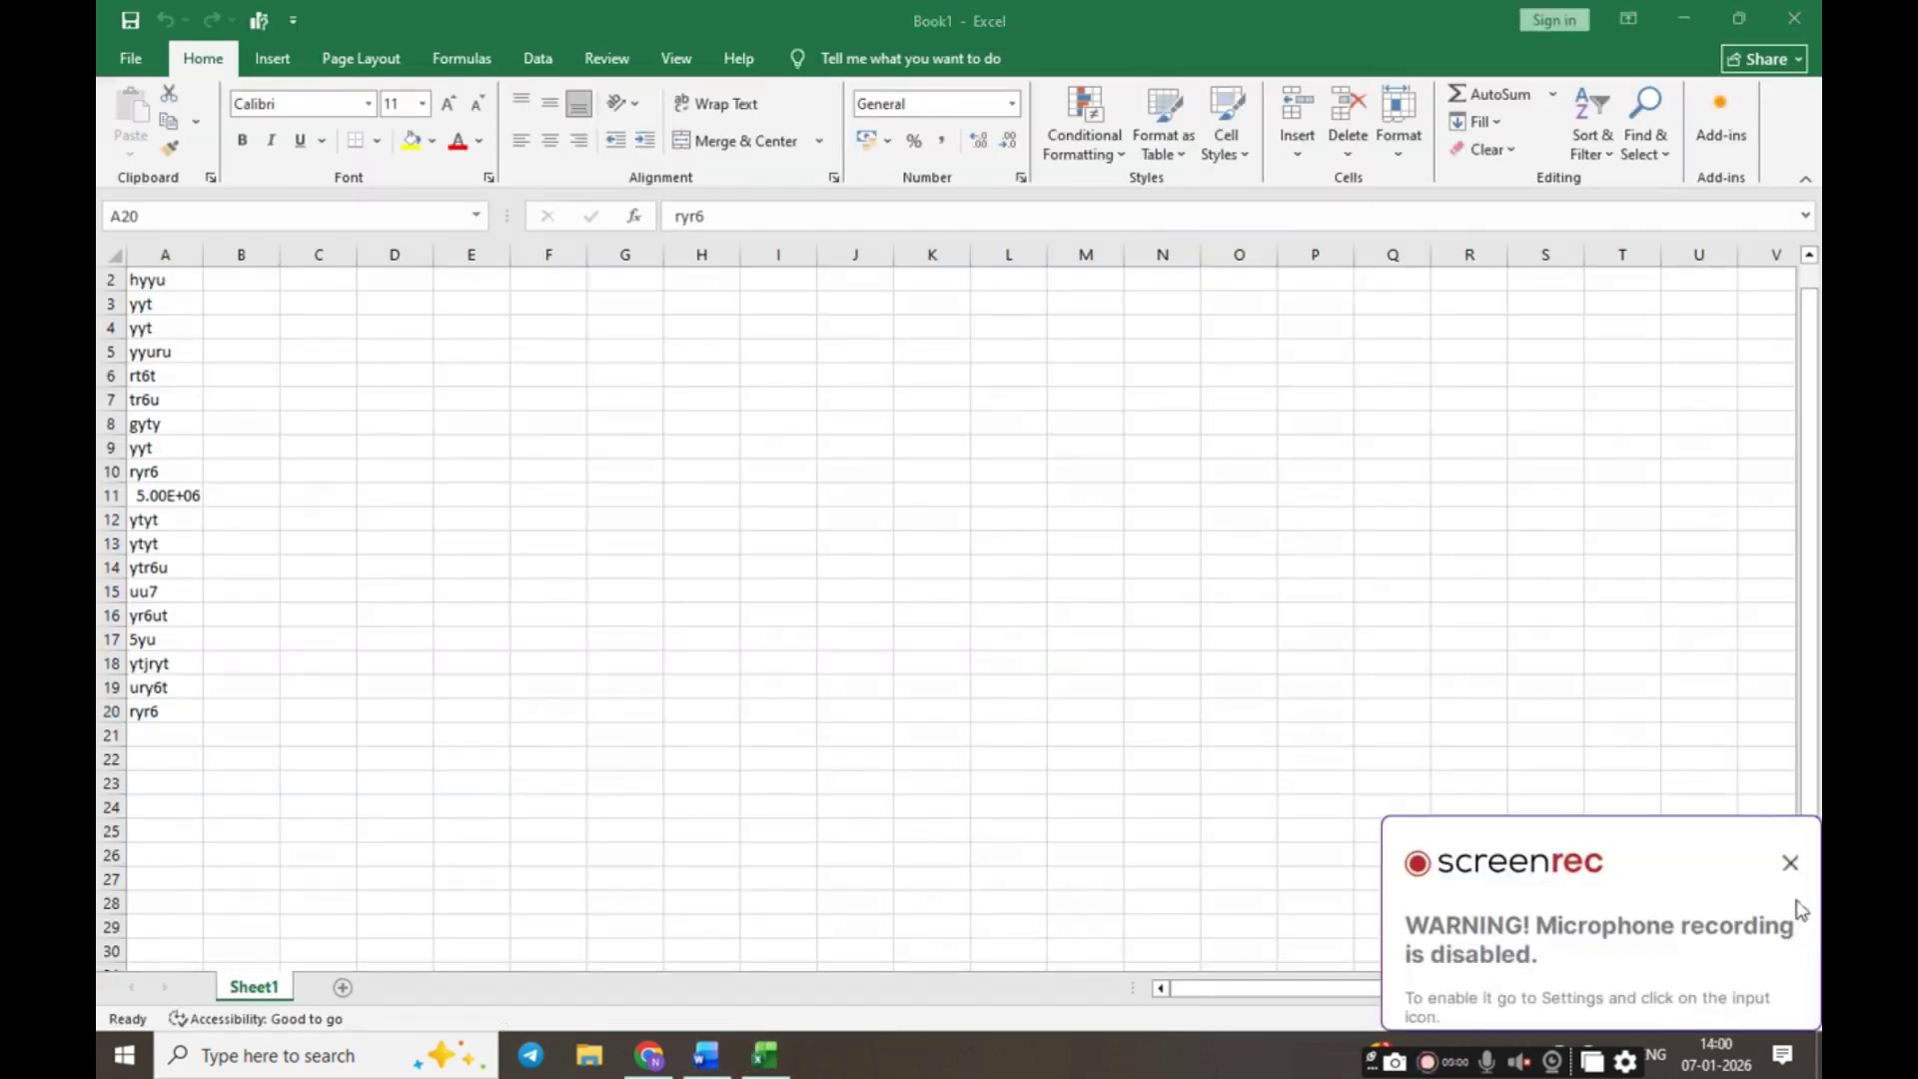
left_click(1792, 864)
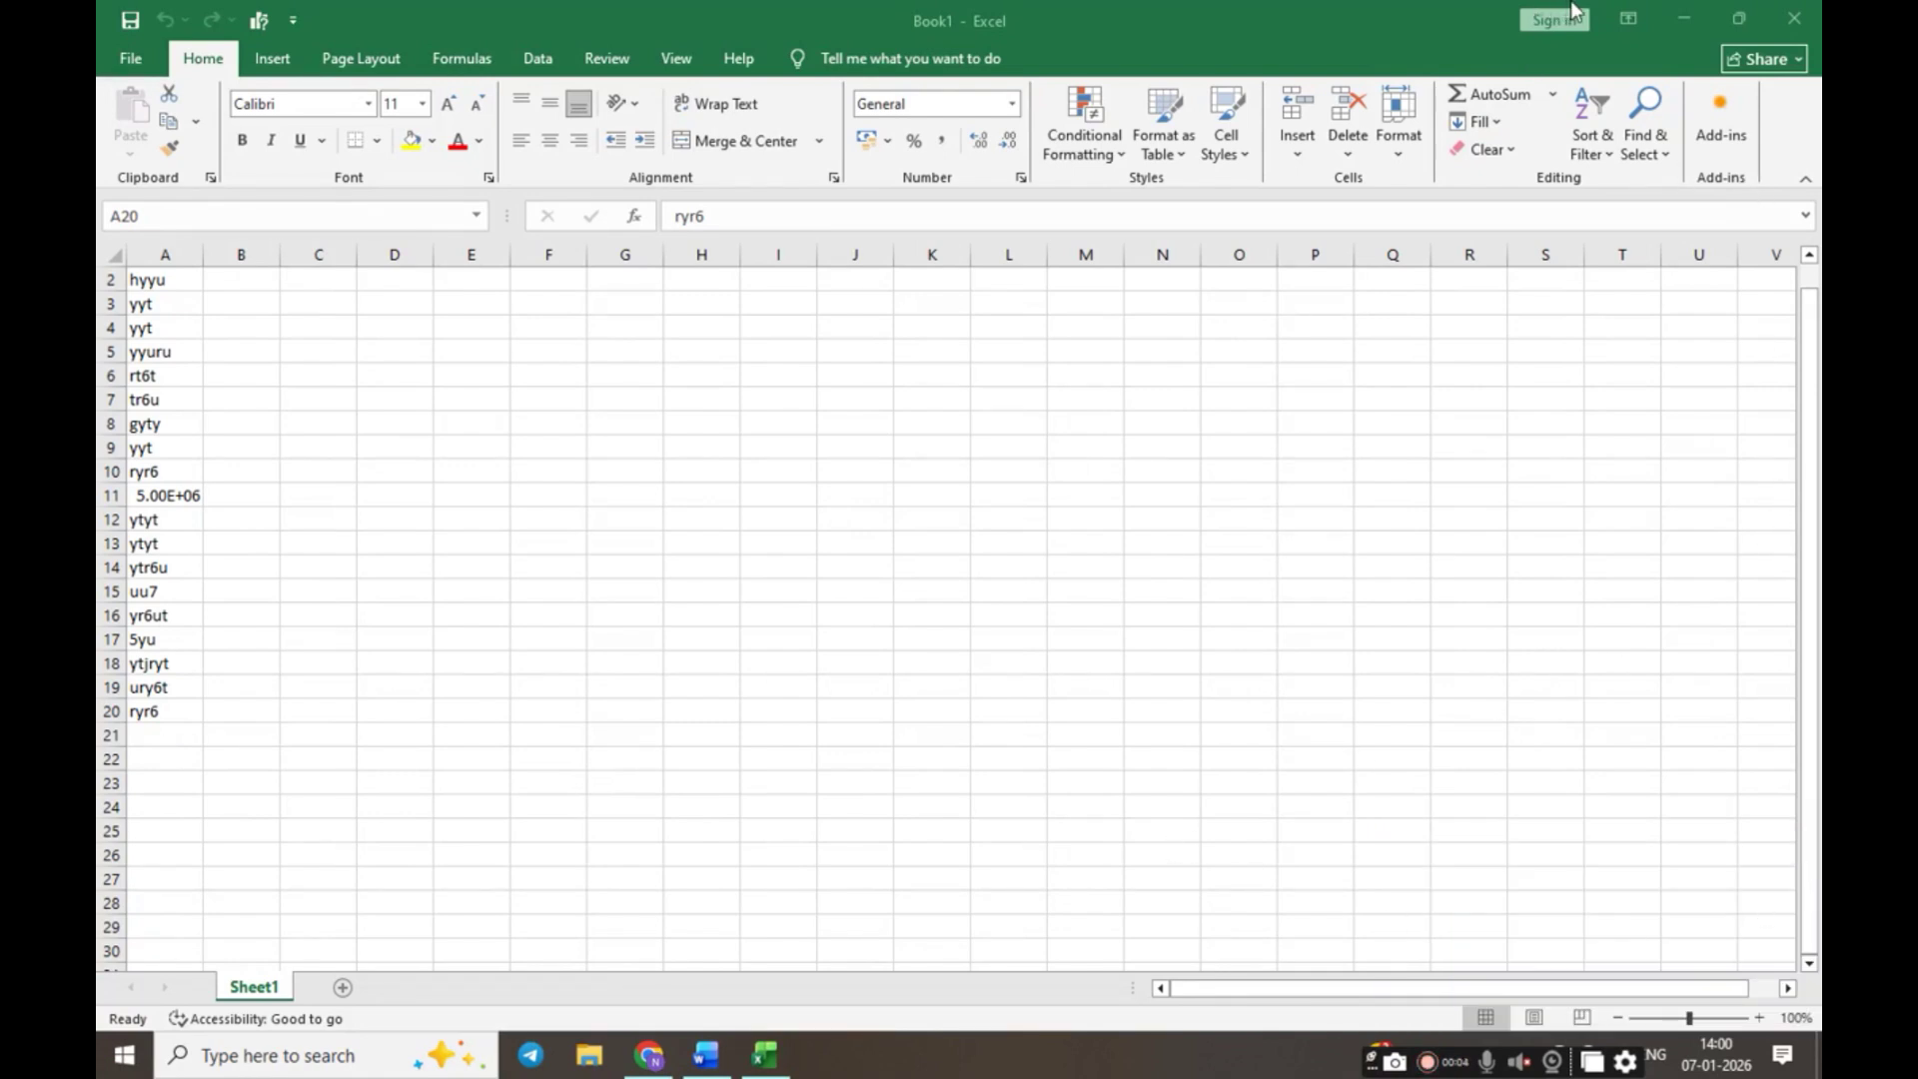
left_click(1794, 18)
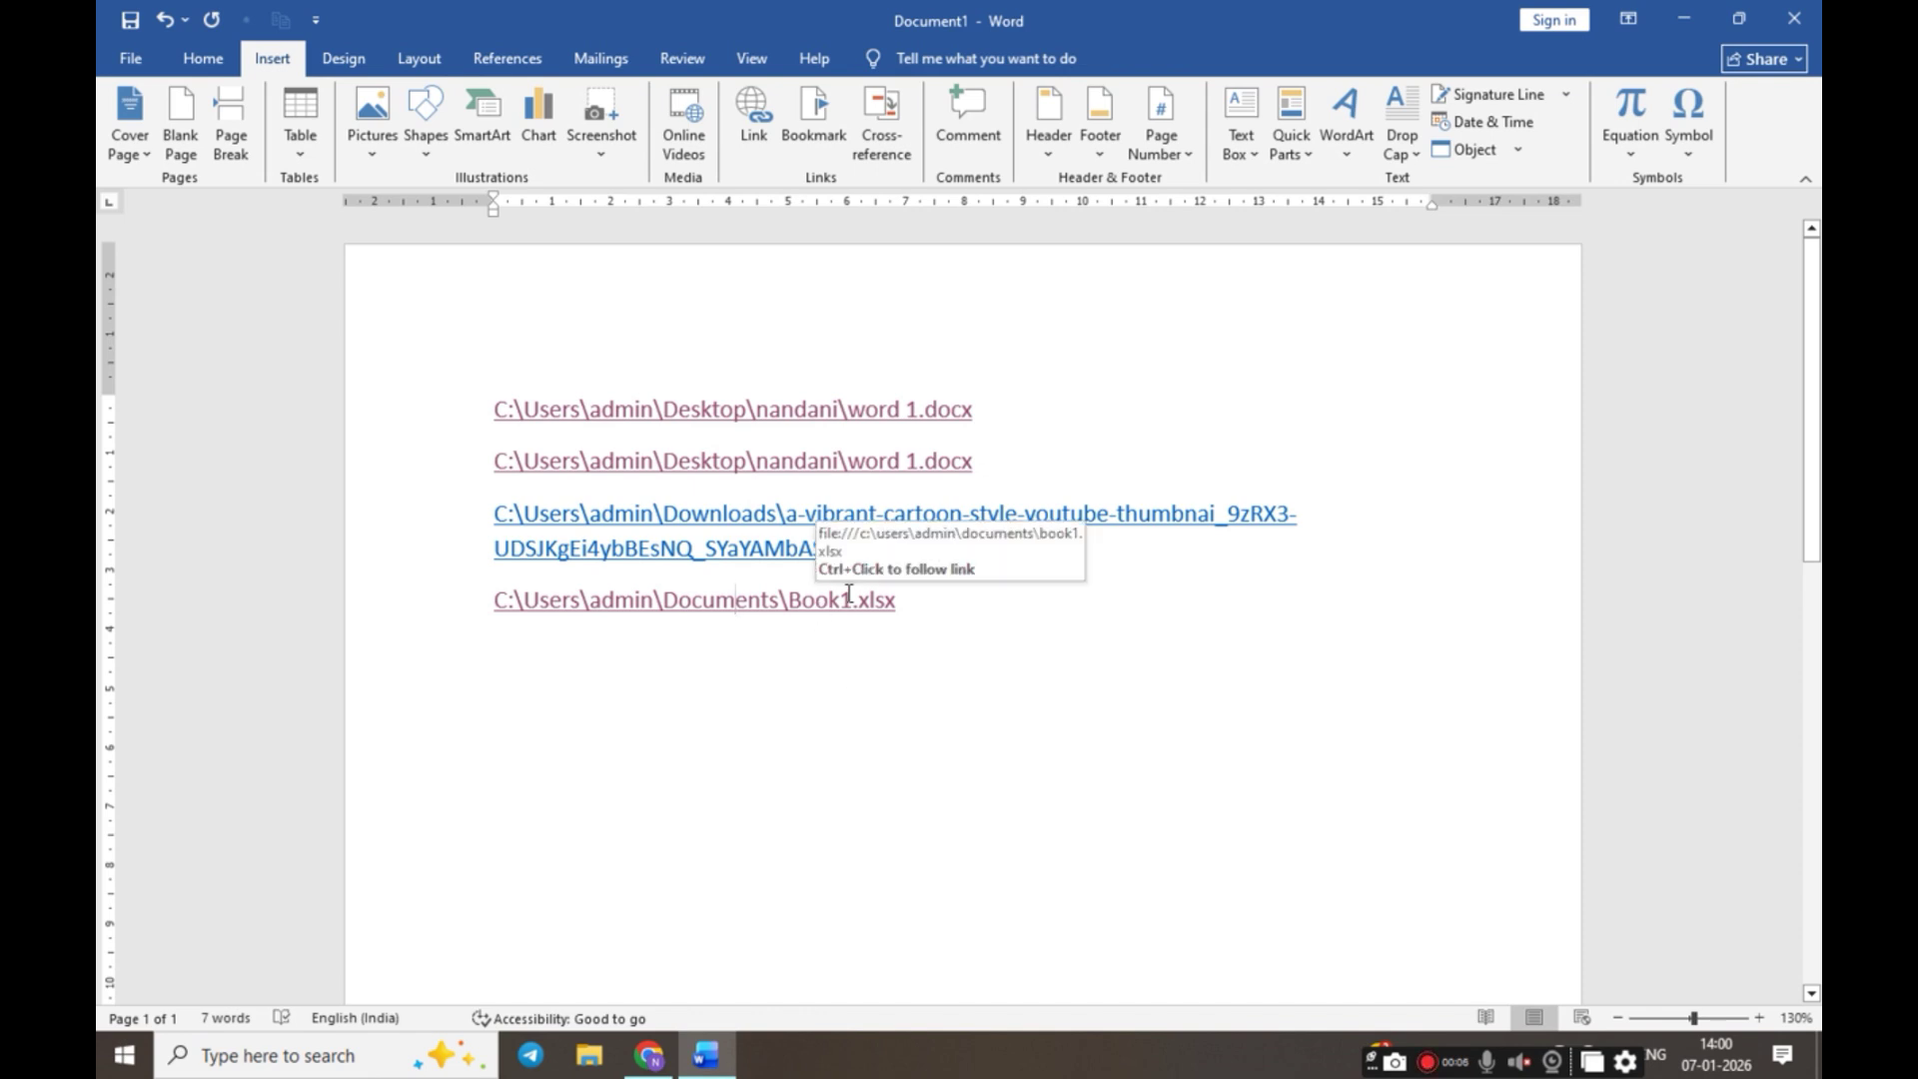
Add a new line after the Book1.xlsx link and create a new blank document, showing its insertion commands
left_click(928, 619)
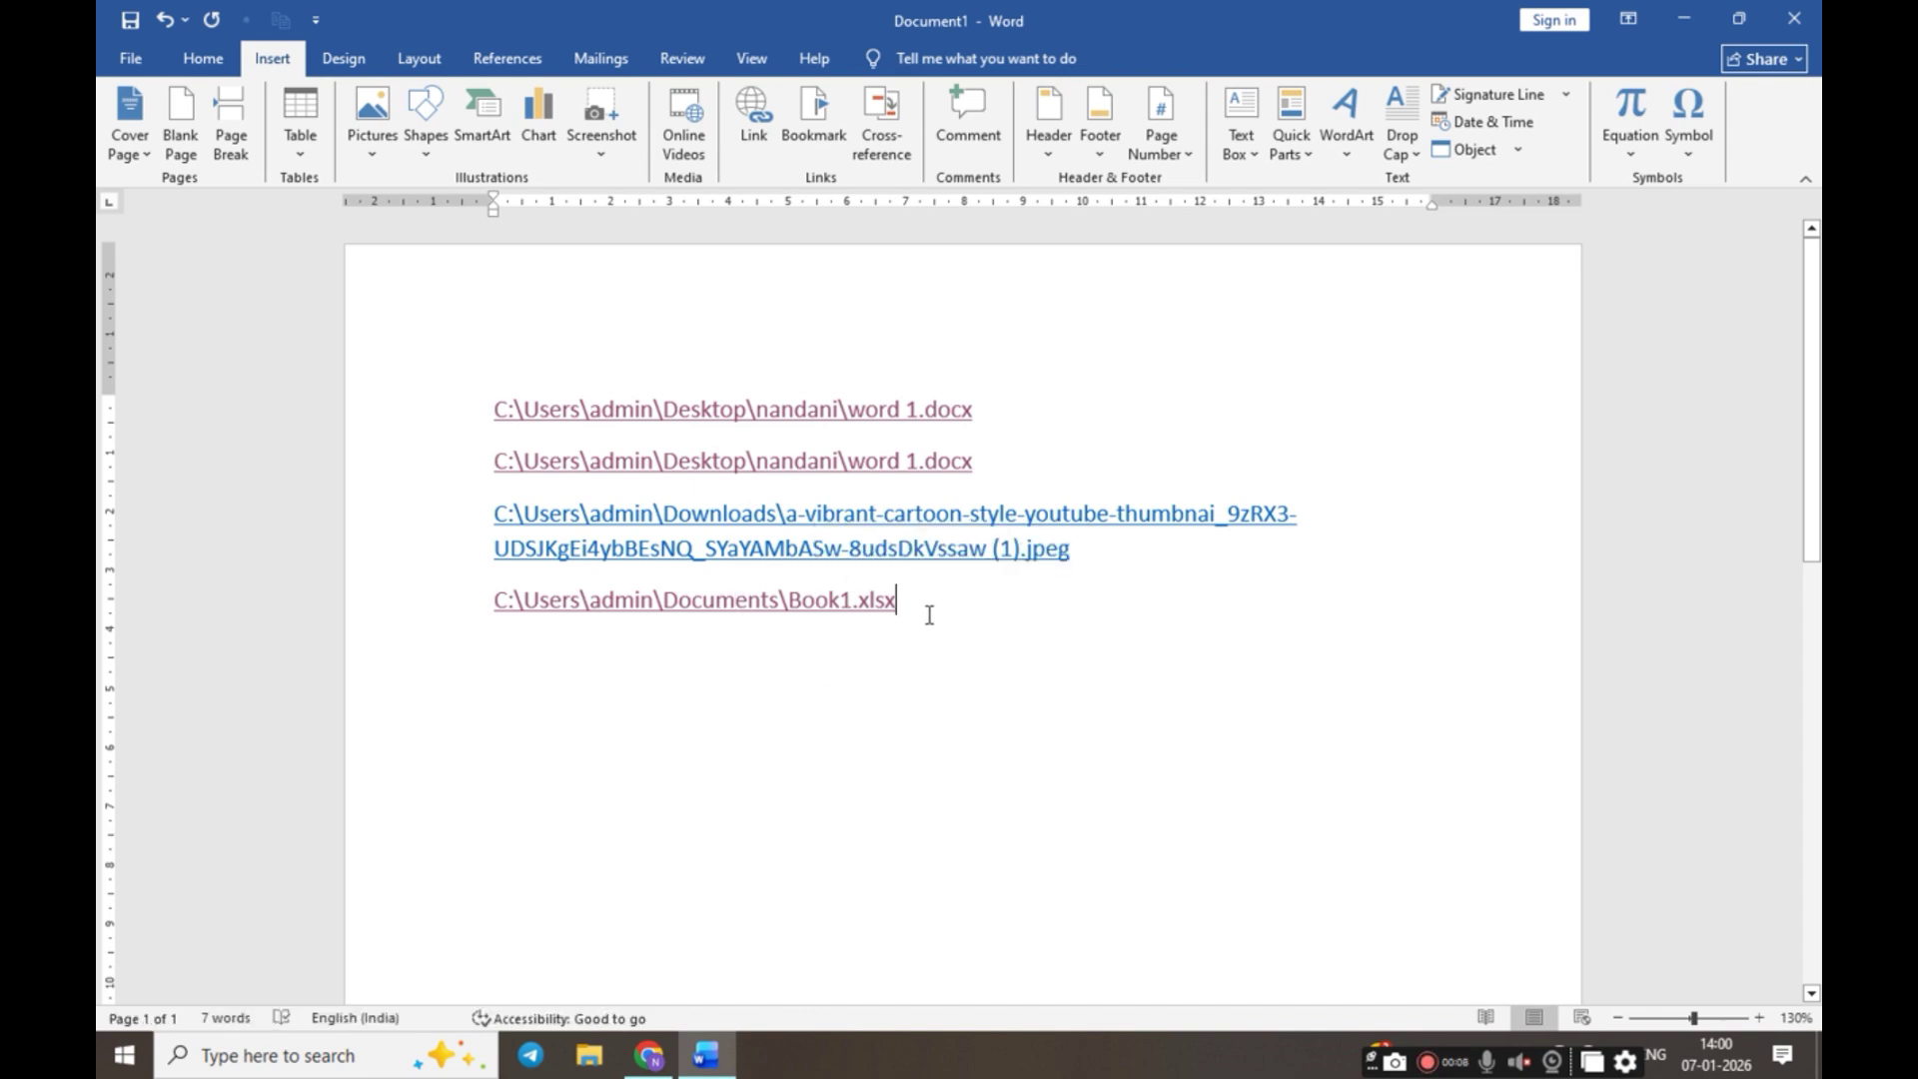
key("Return")
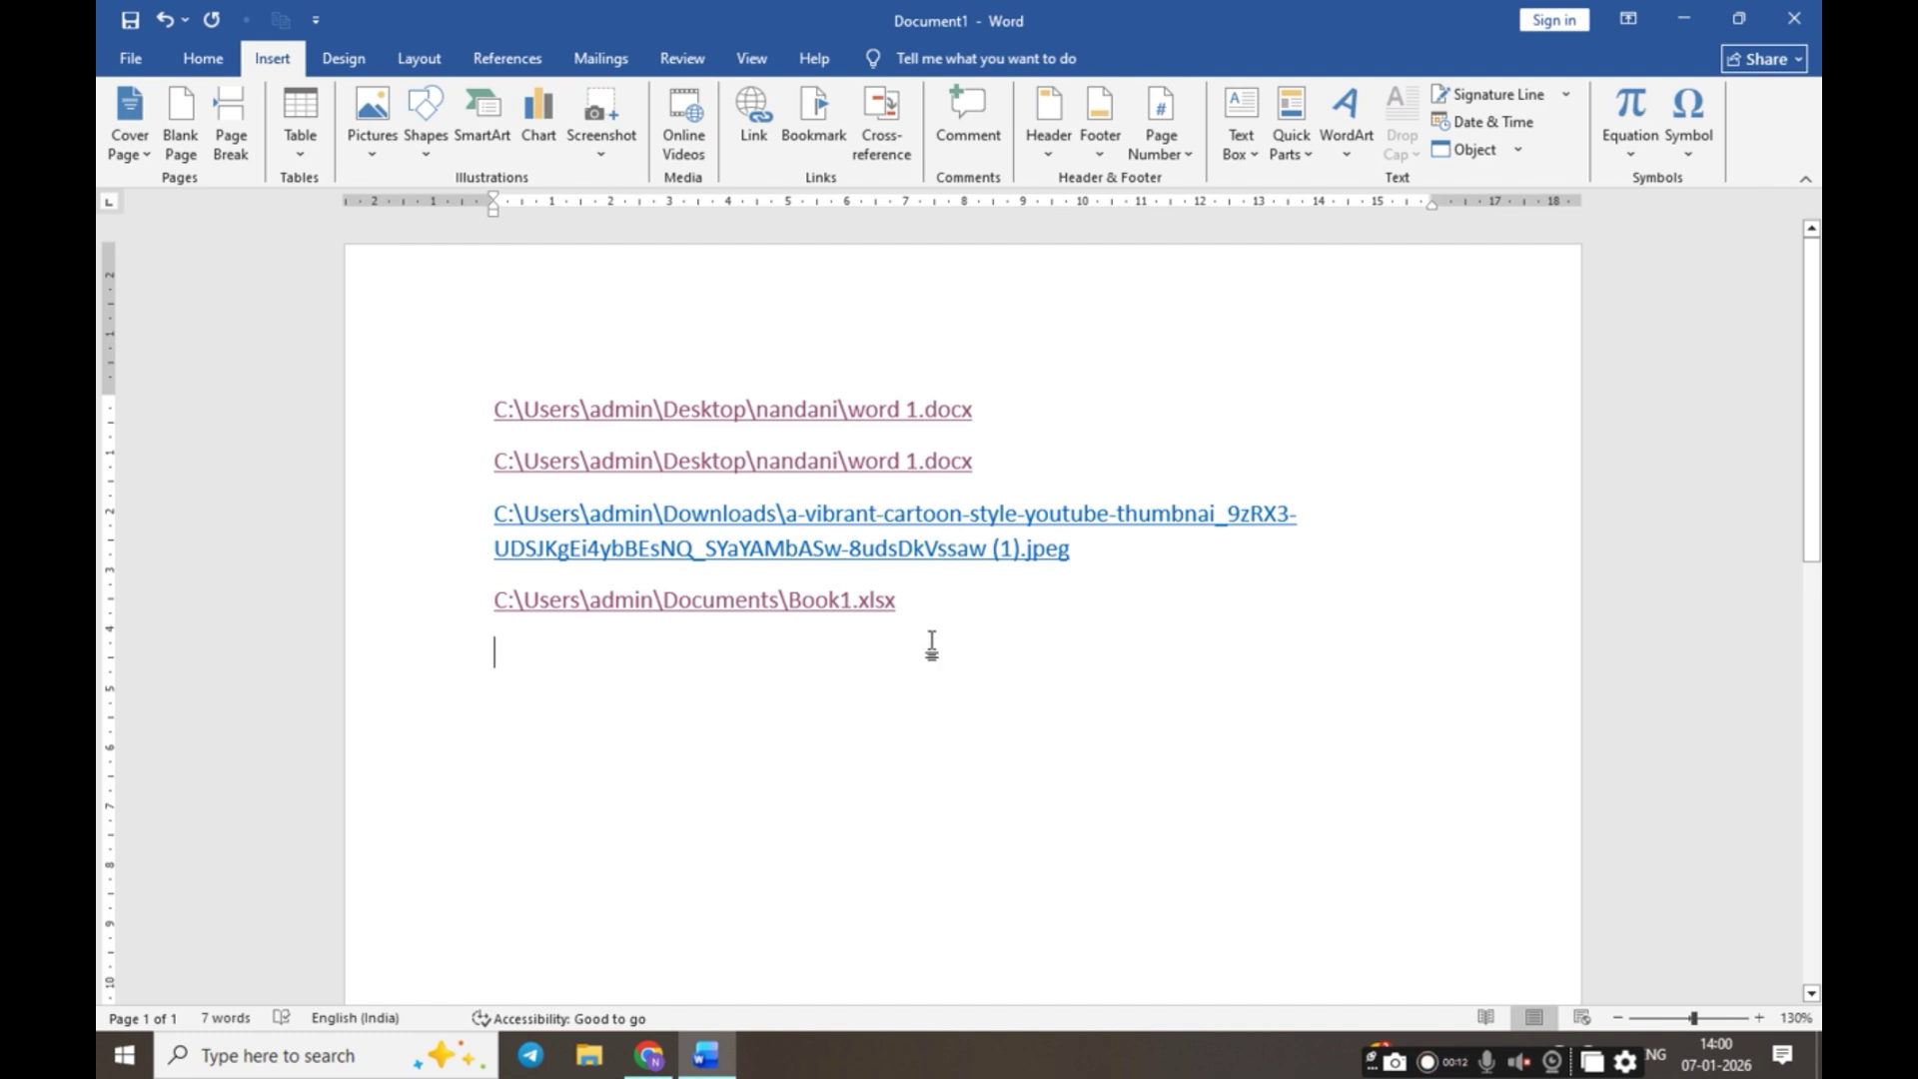
key("ctrl+n")
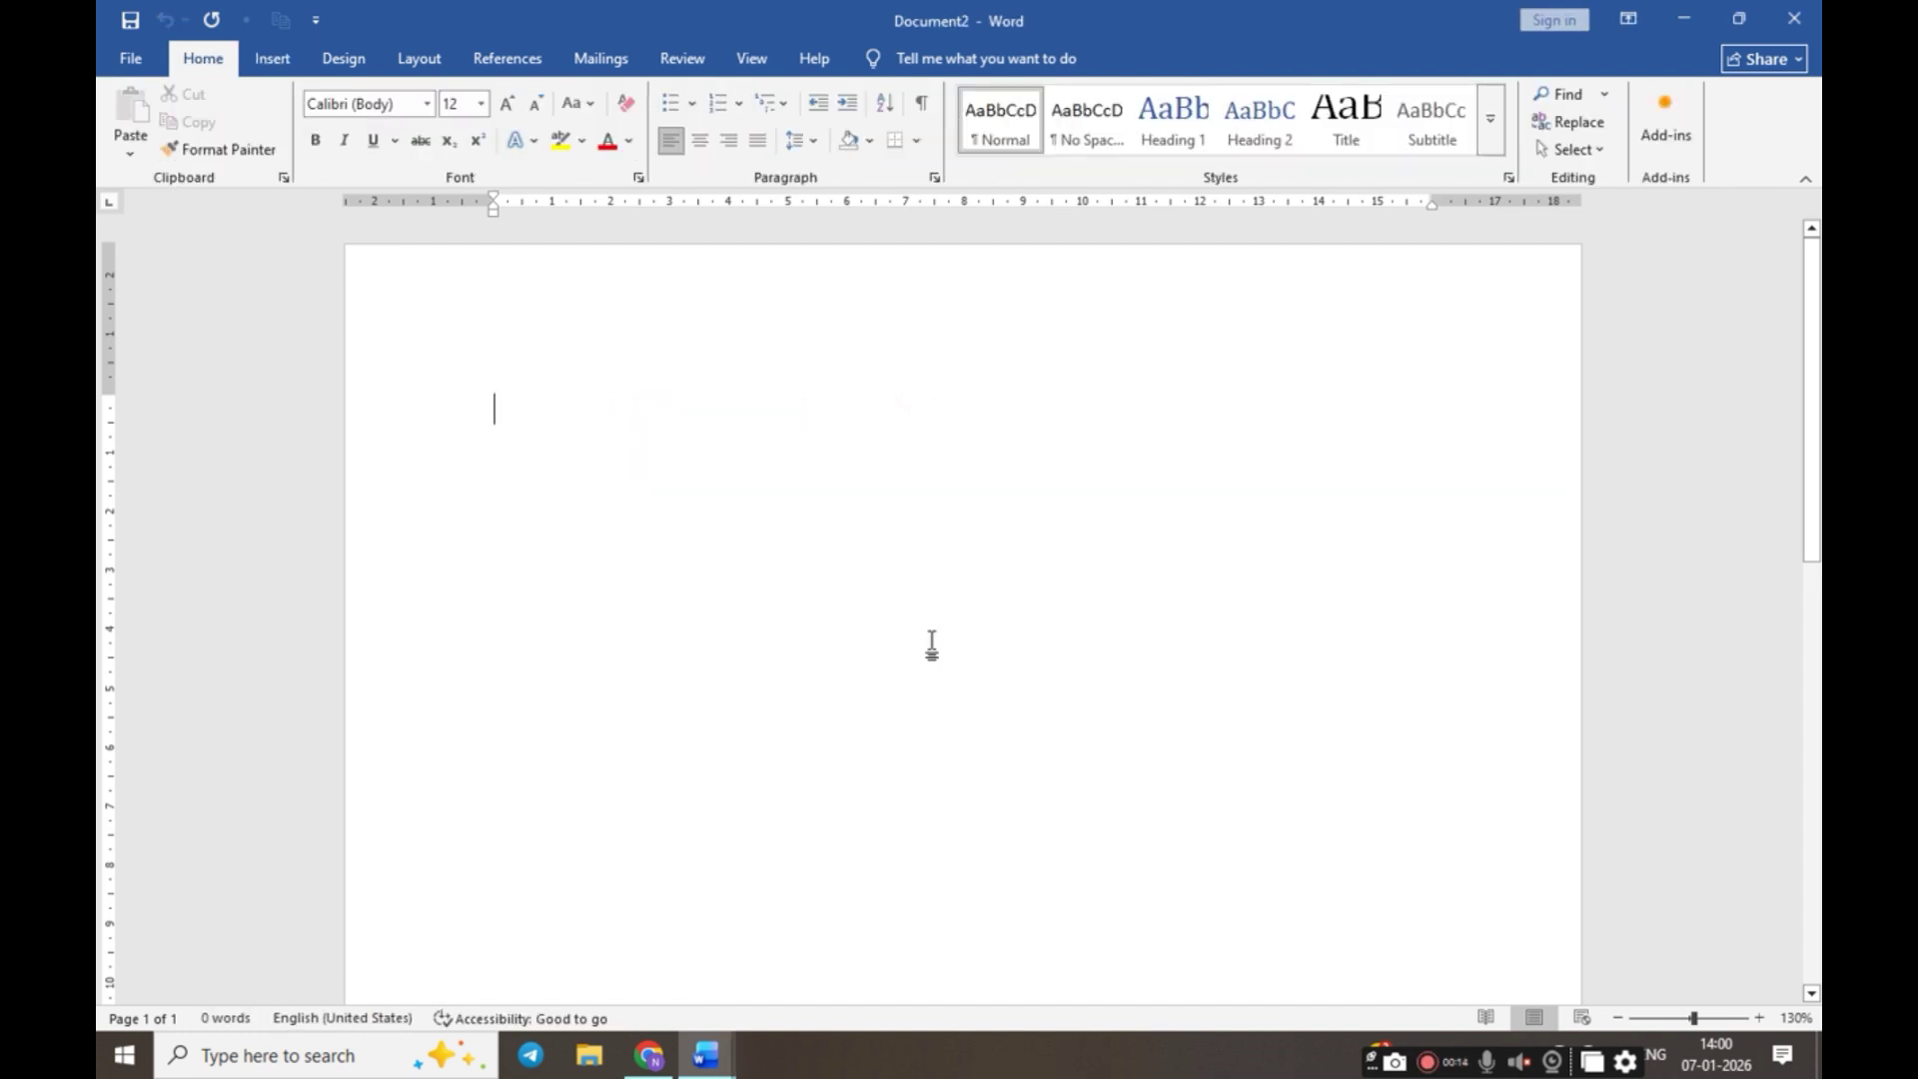
left_click(273, 60)
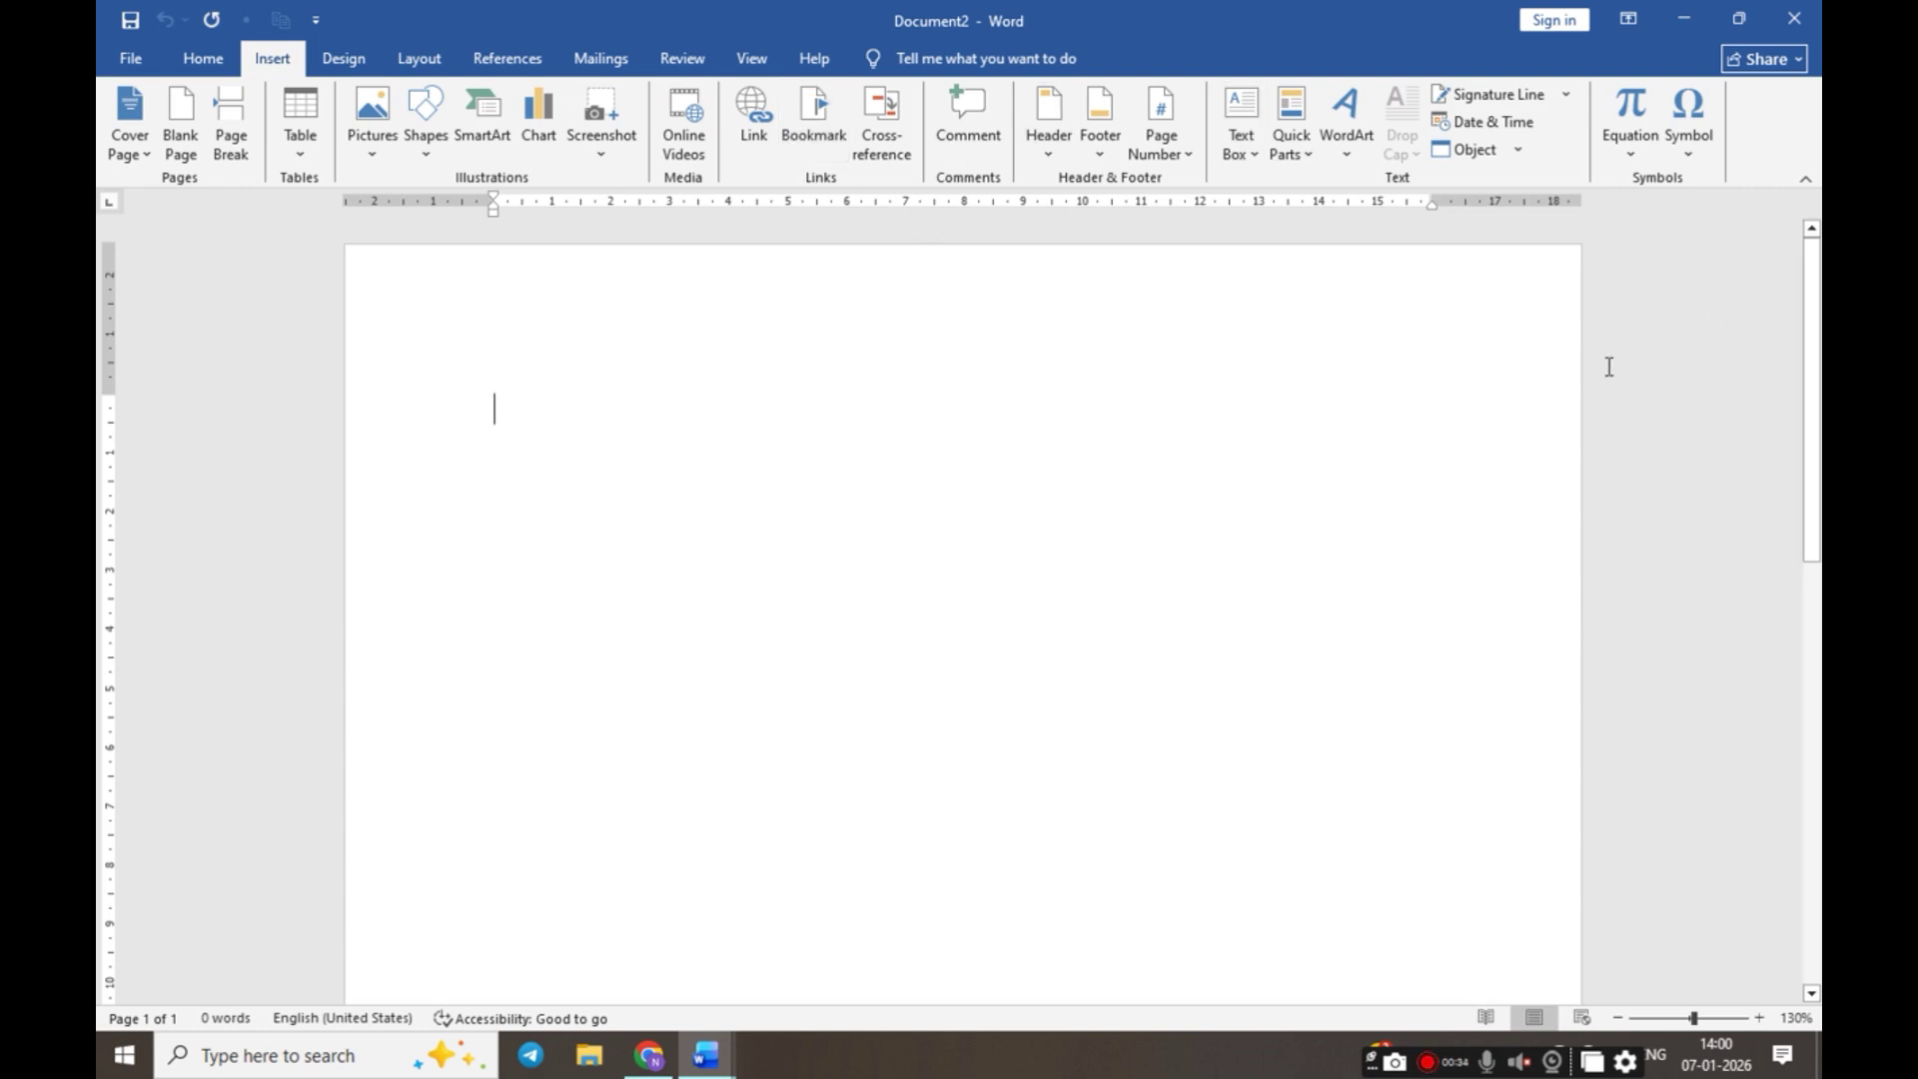
Insert the built-in header with a full-width orange banner and a right-aligned document title
left_click(1049, 125)
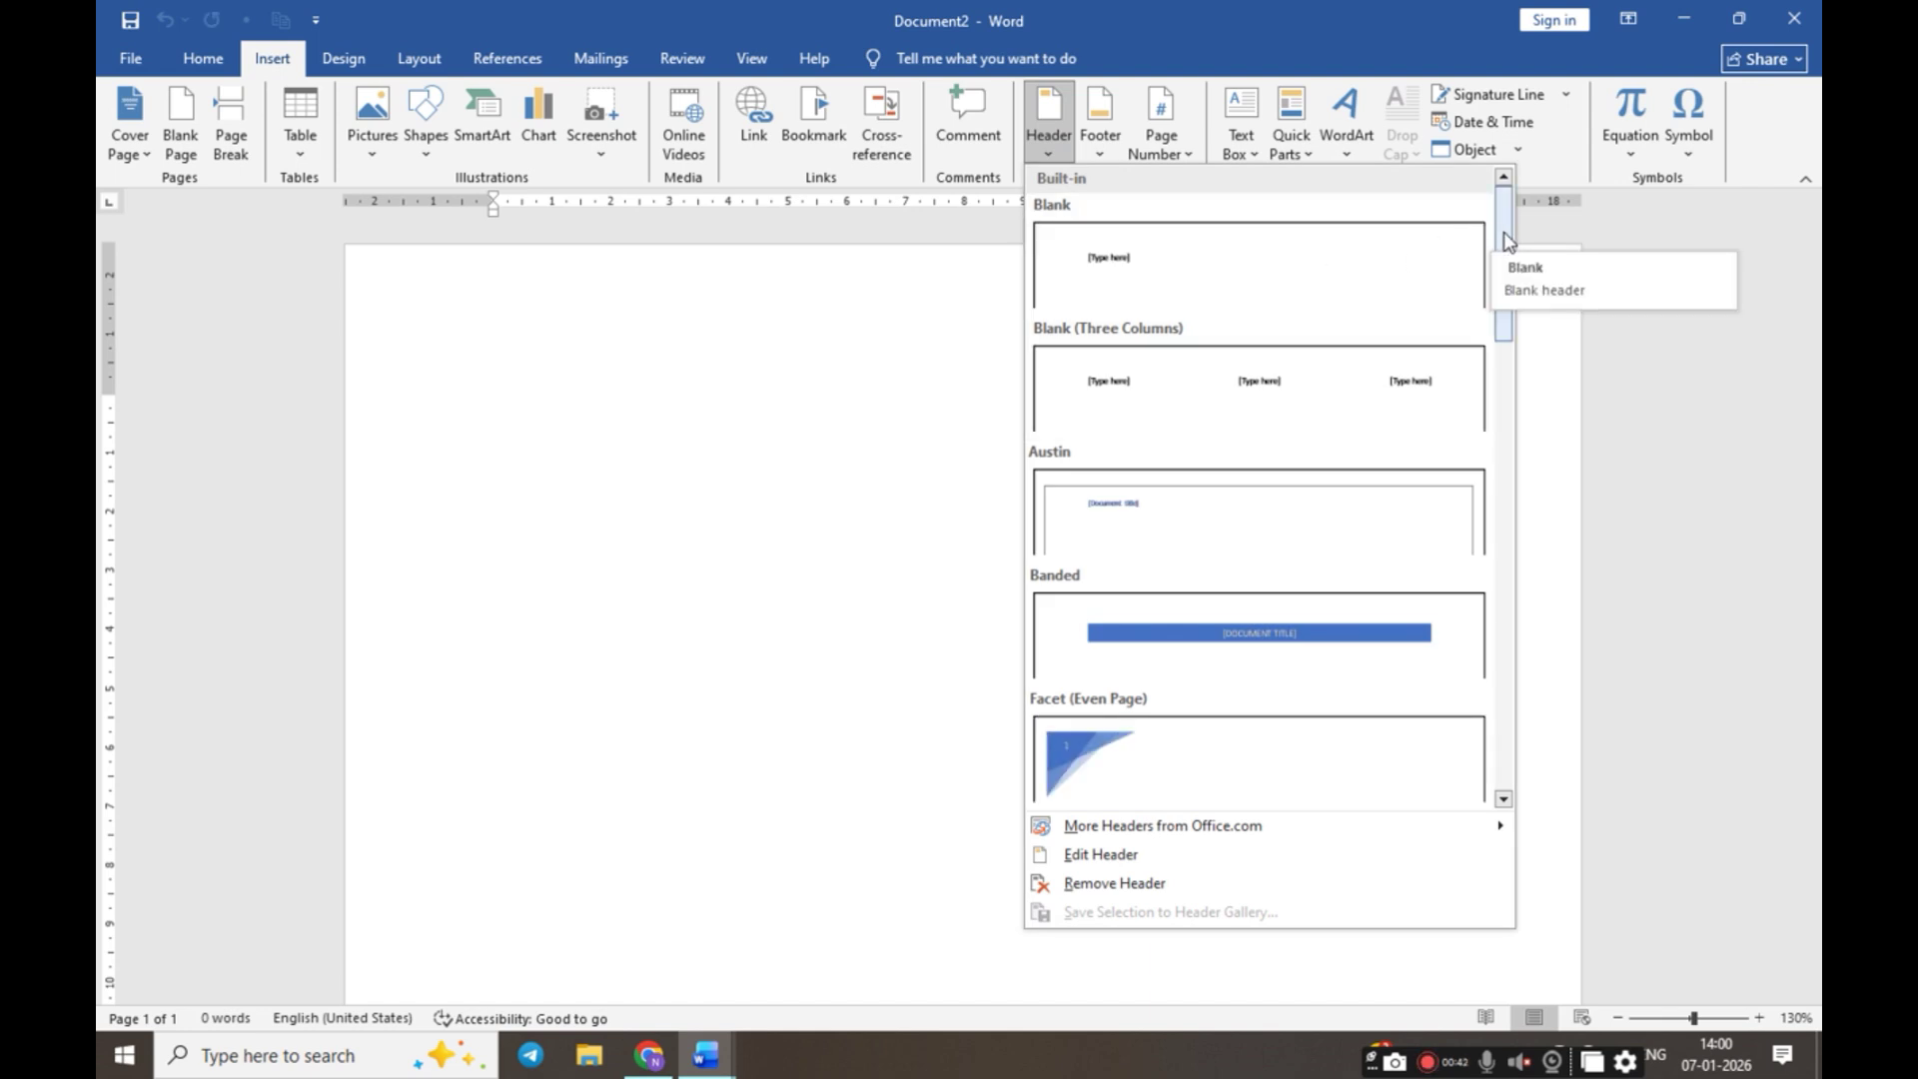
left_click_drag(1503, 245, 1546, 435)
left_click(1384, 400)
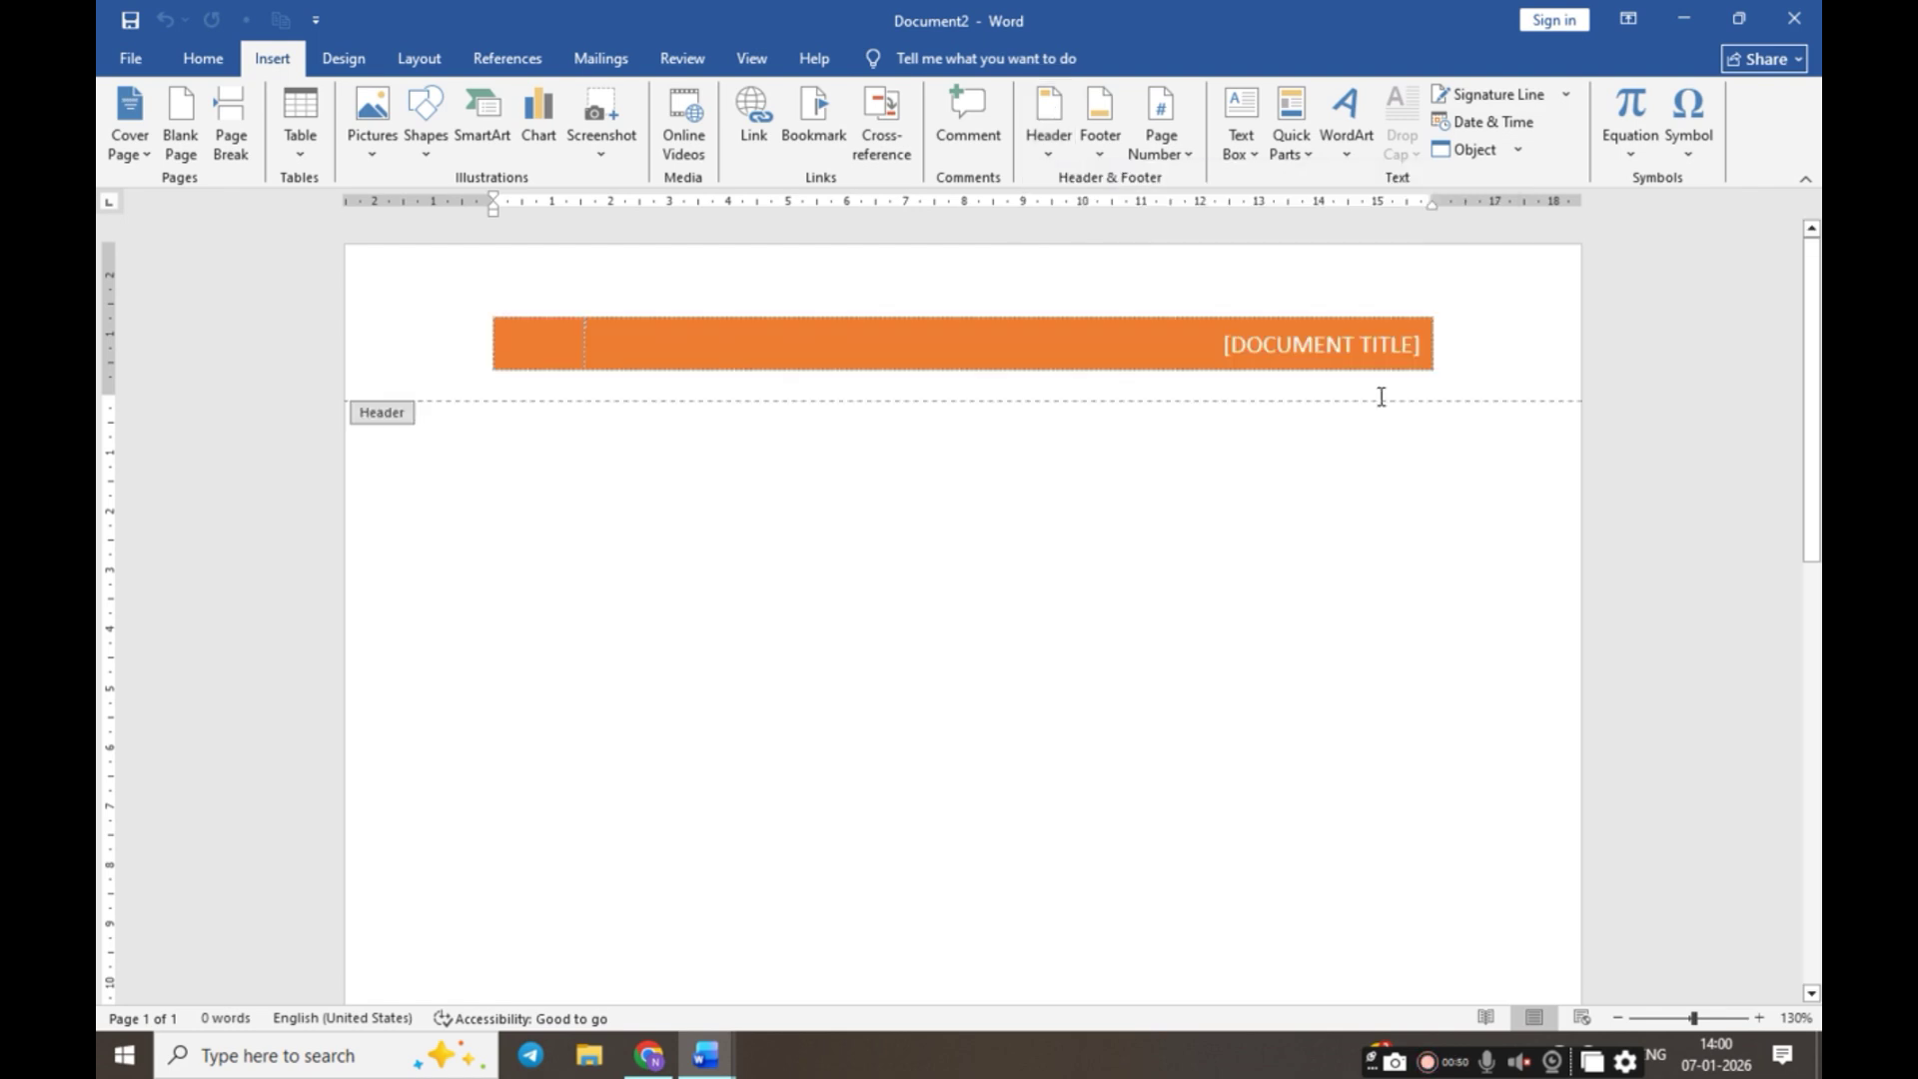
Set the header's document title to PARTS OF COMPUTER and close header editing
left_click(1306, 343)
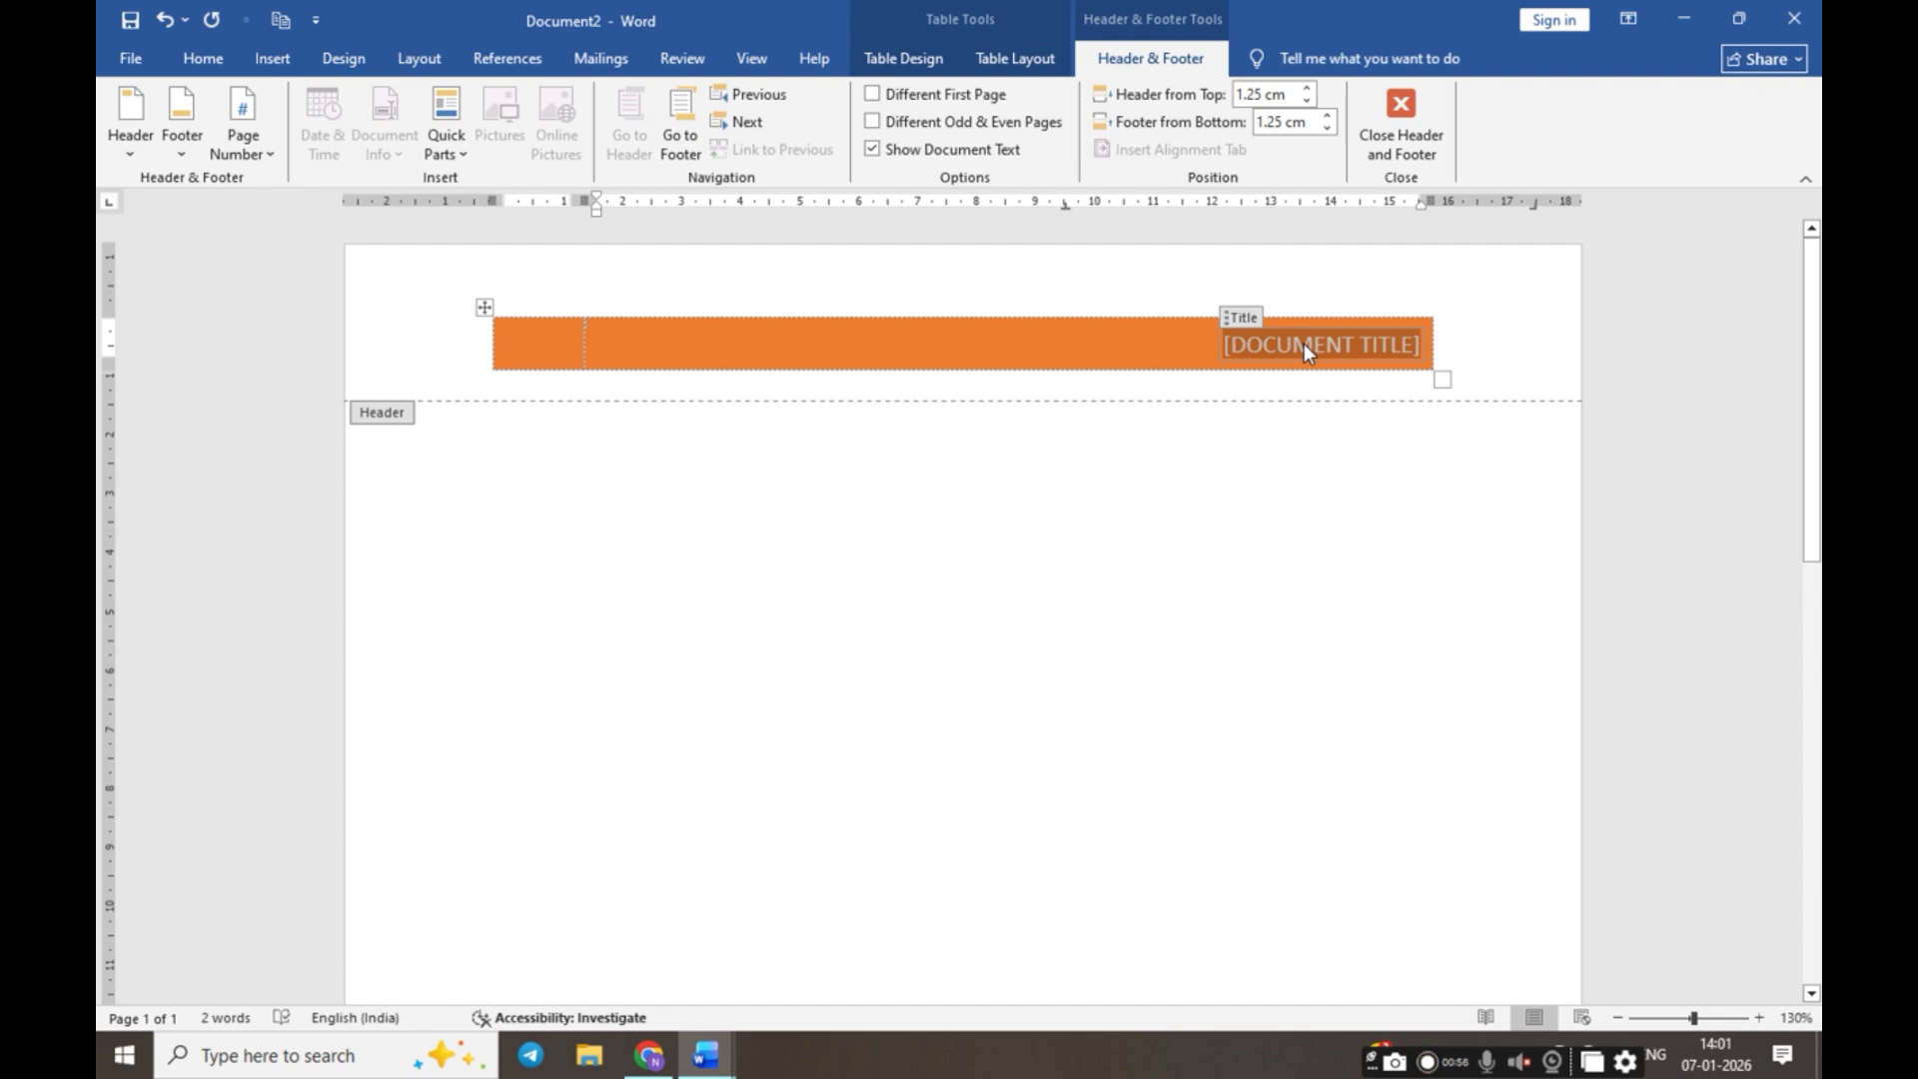
type("PA")
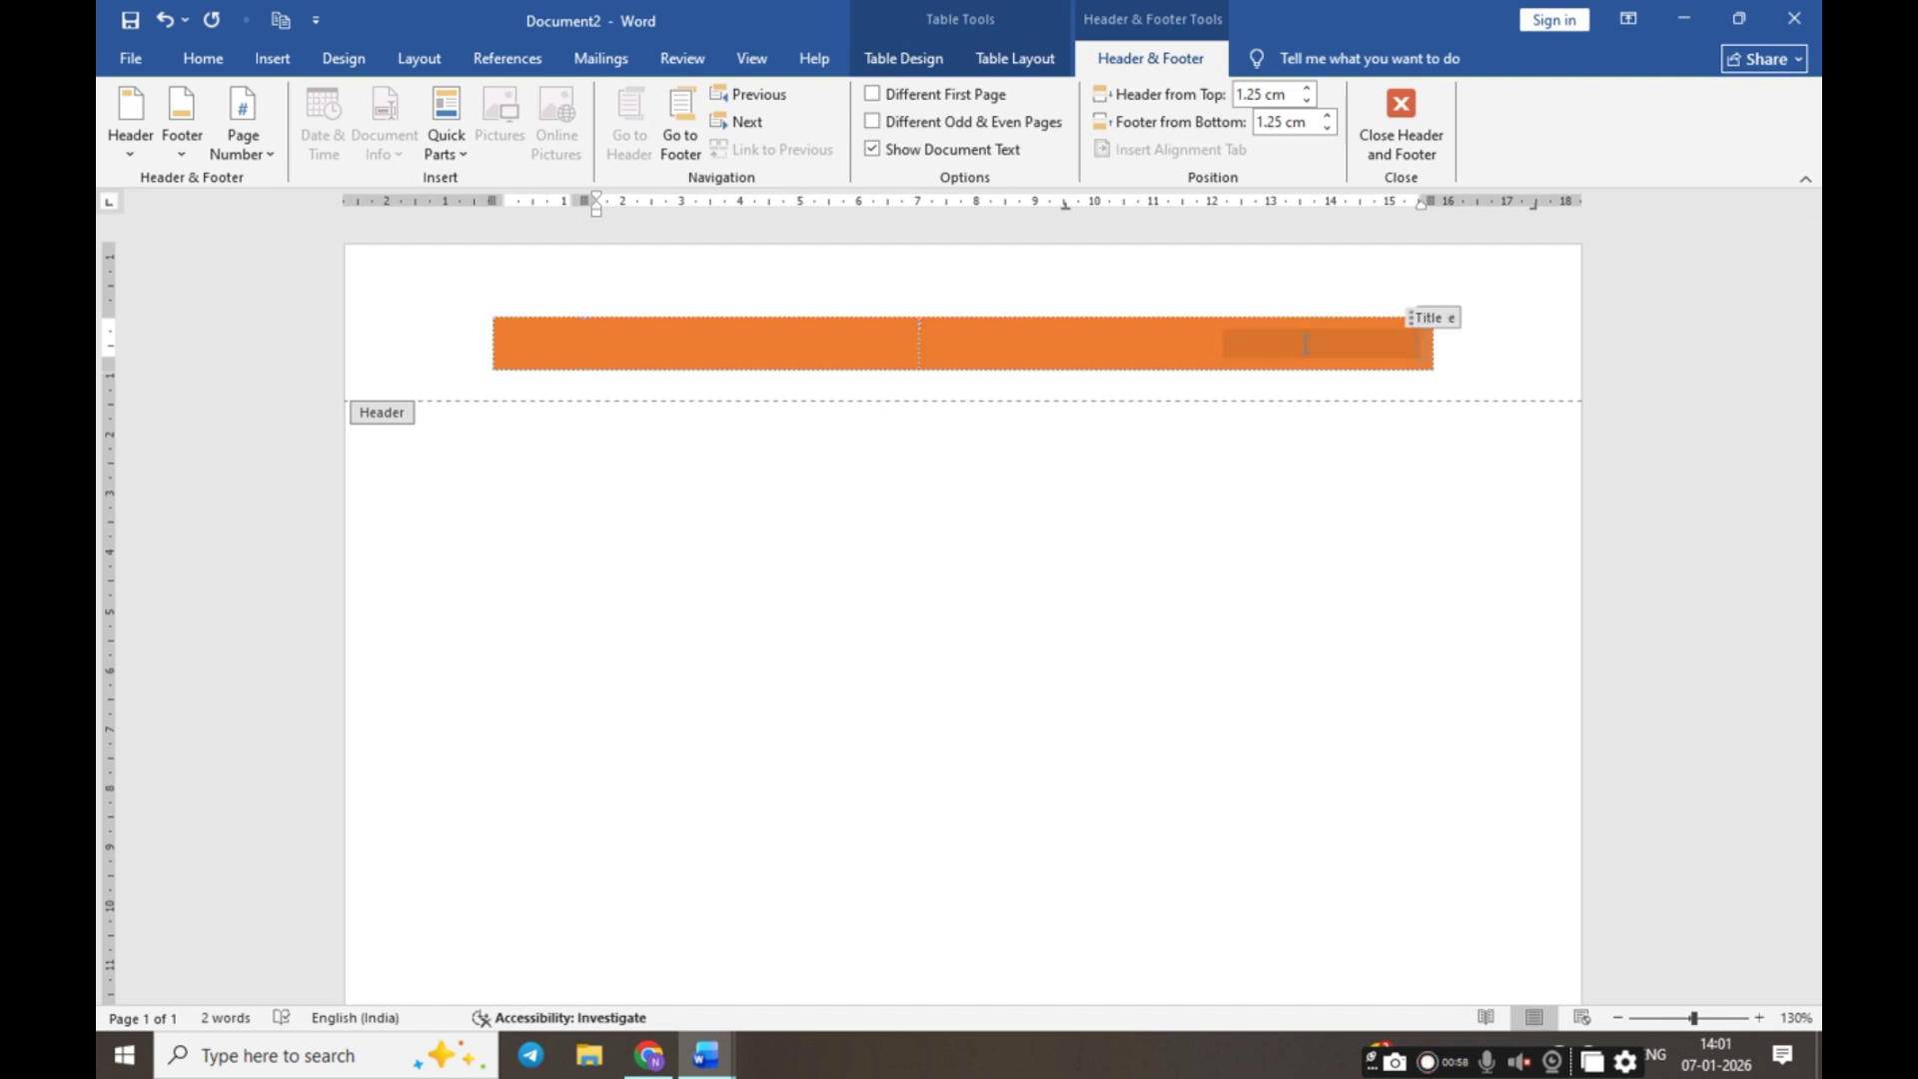
type("RTS")
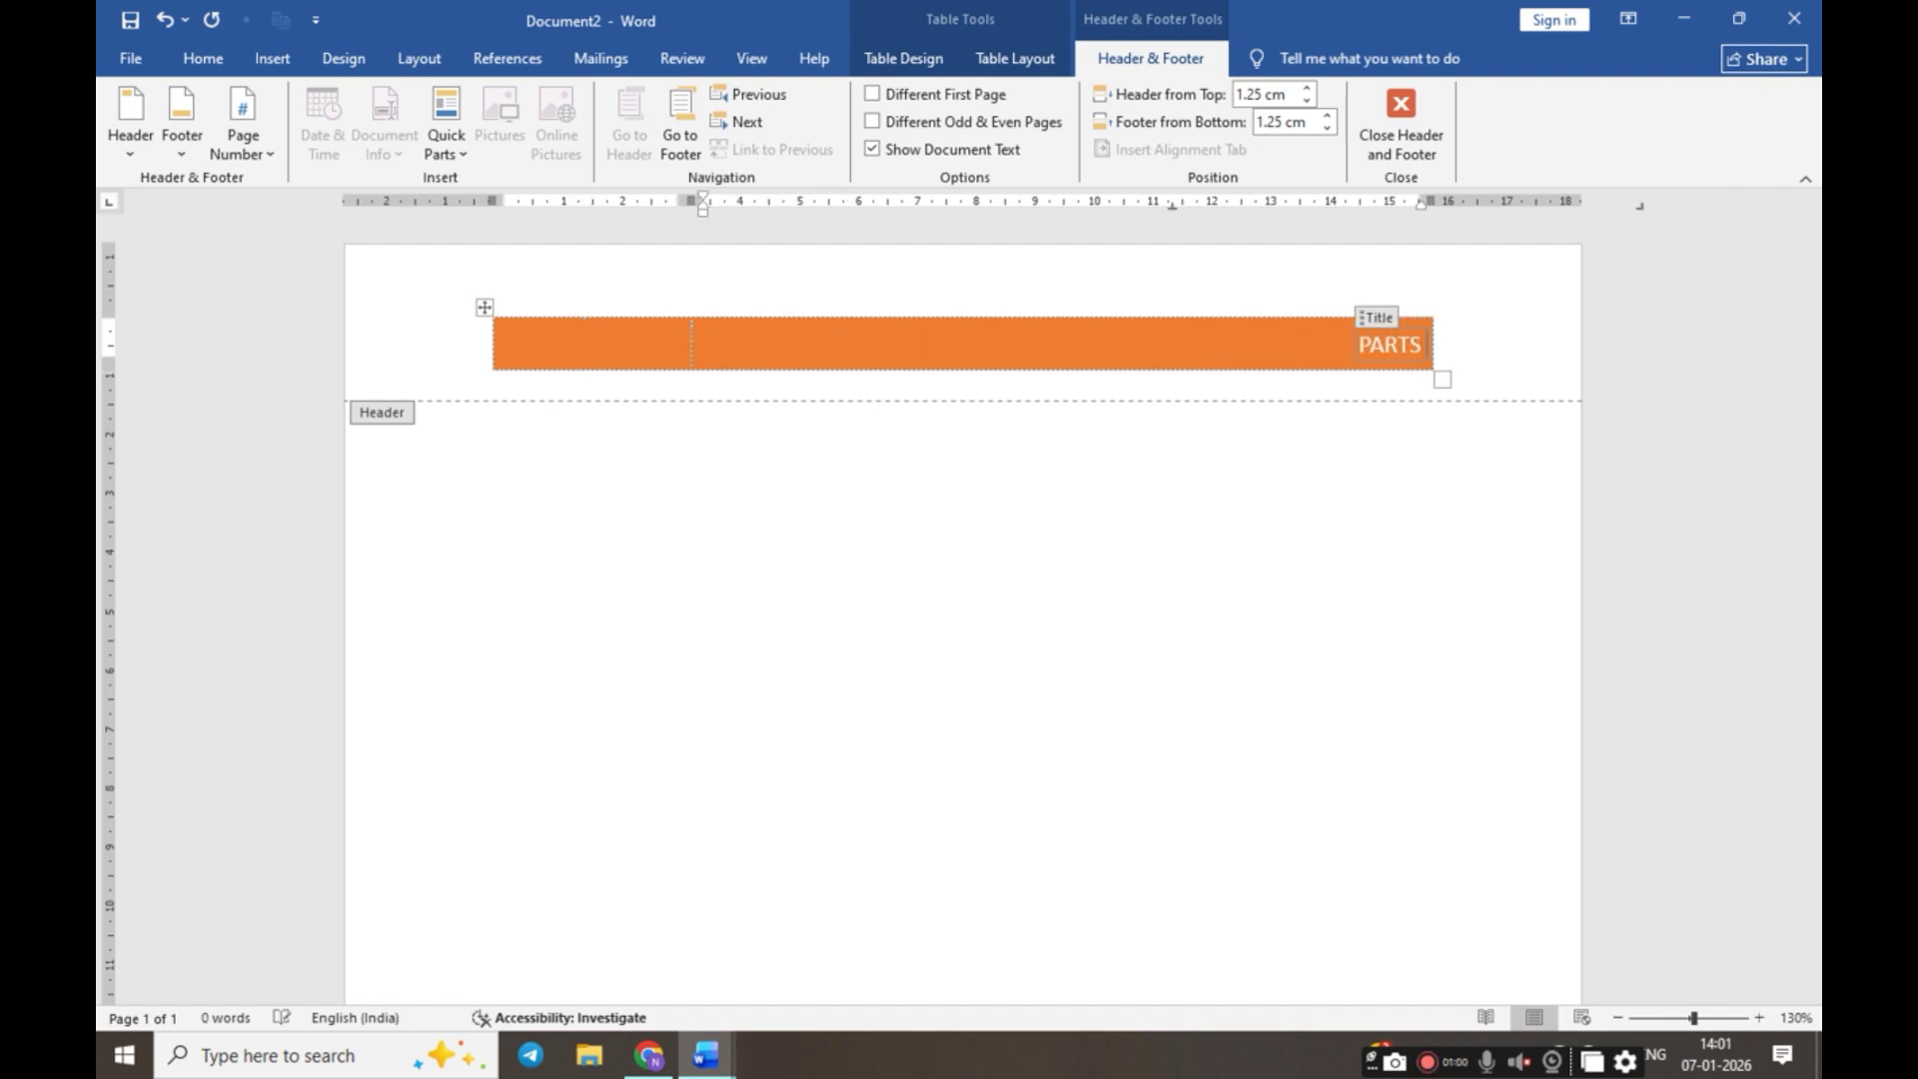
type(" OF COMP")
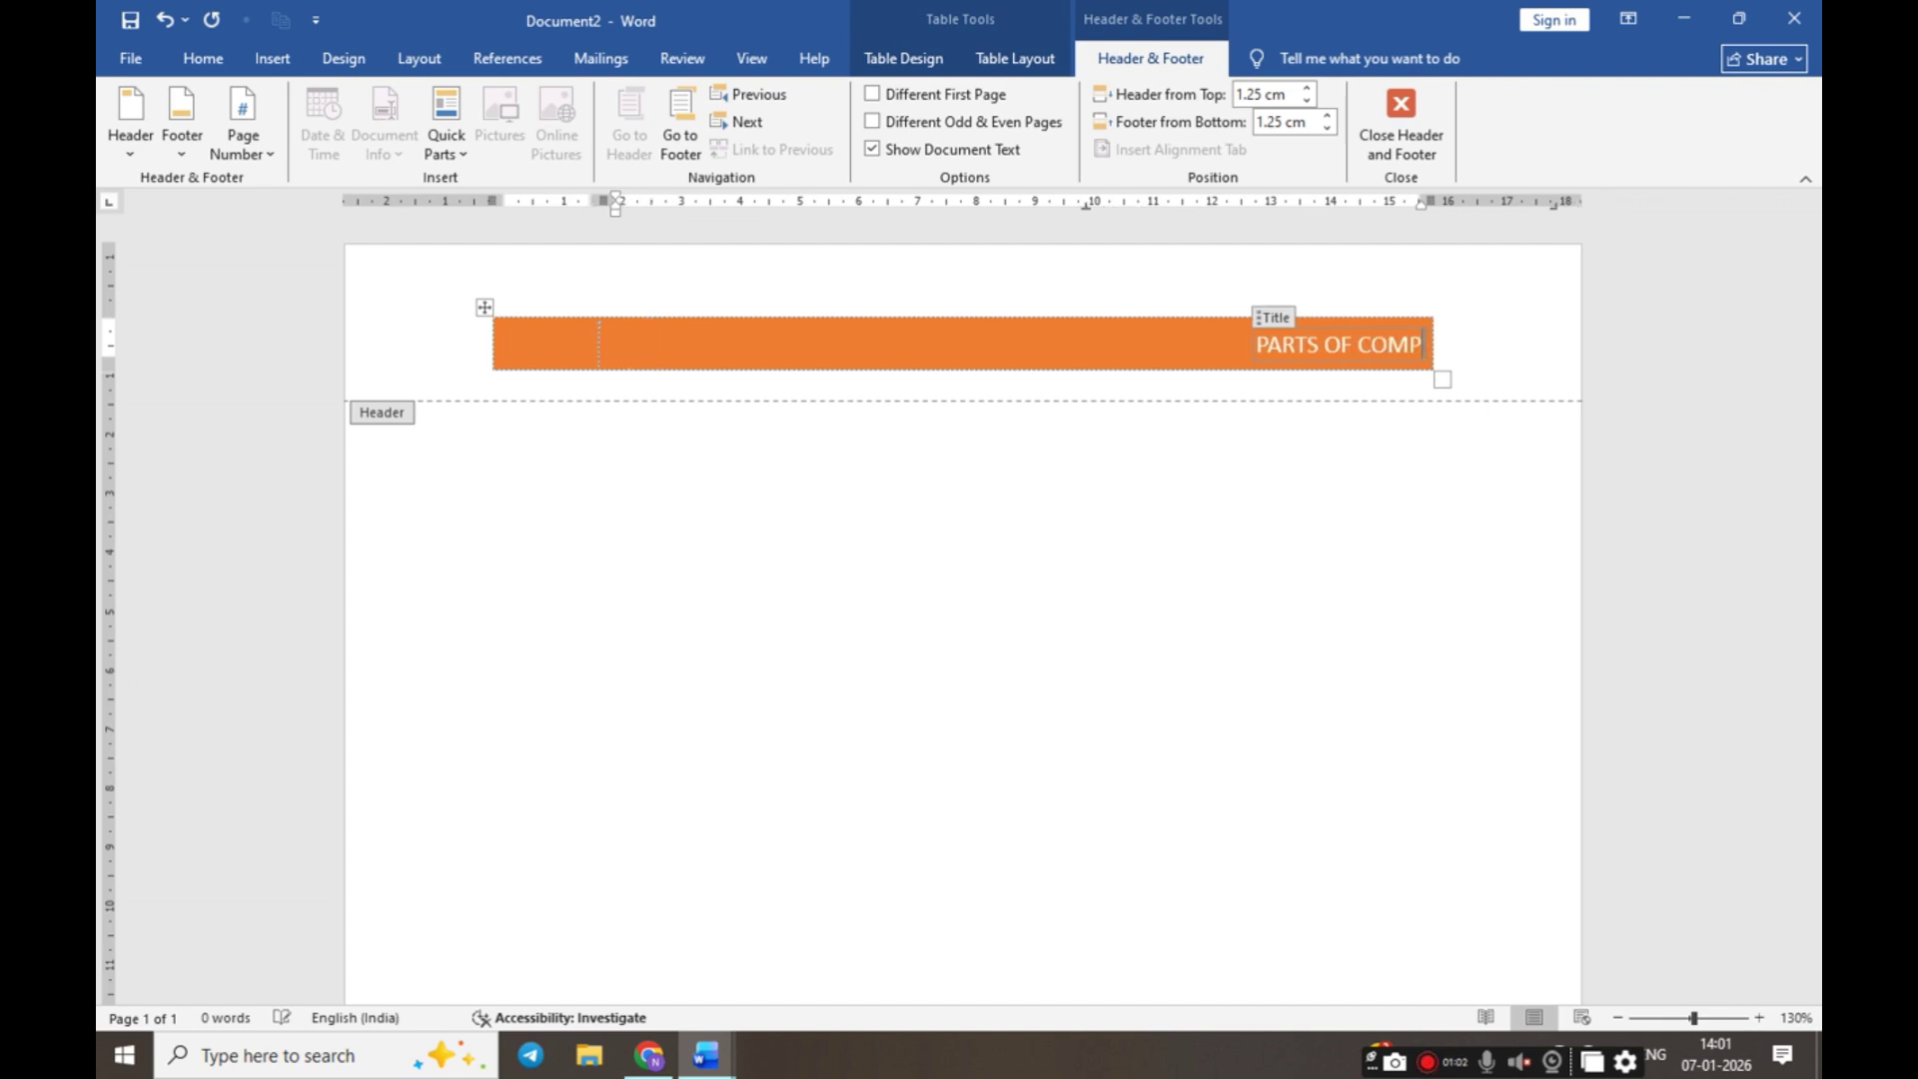
type("UTER")
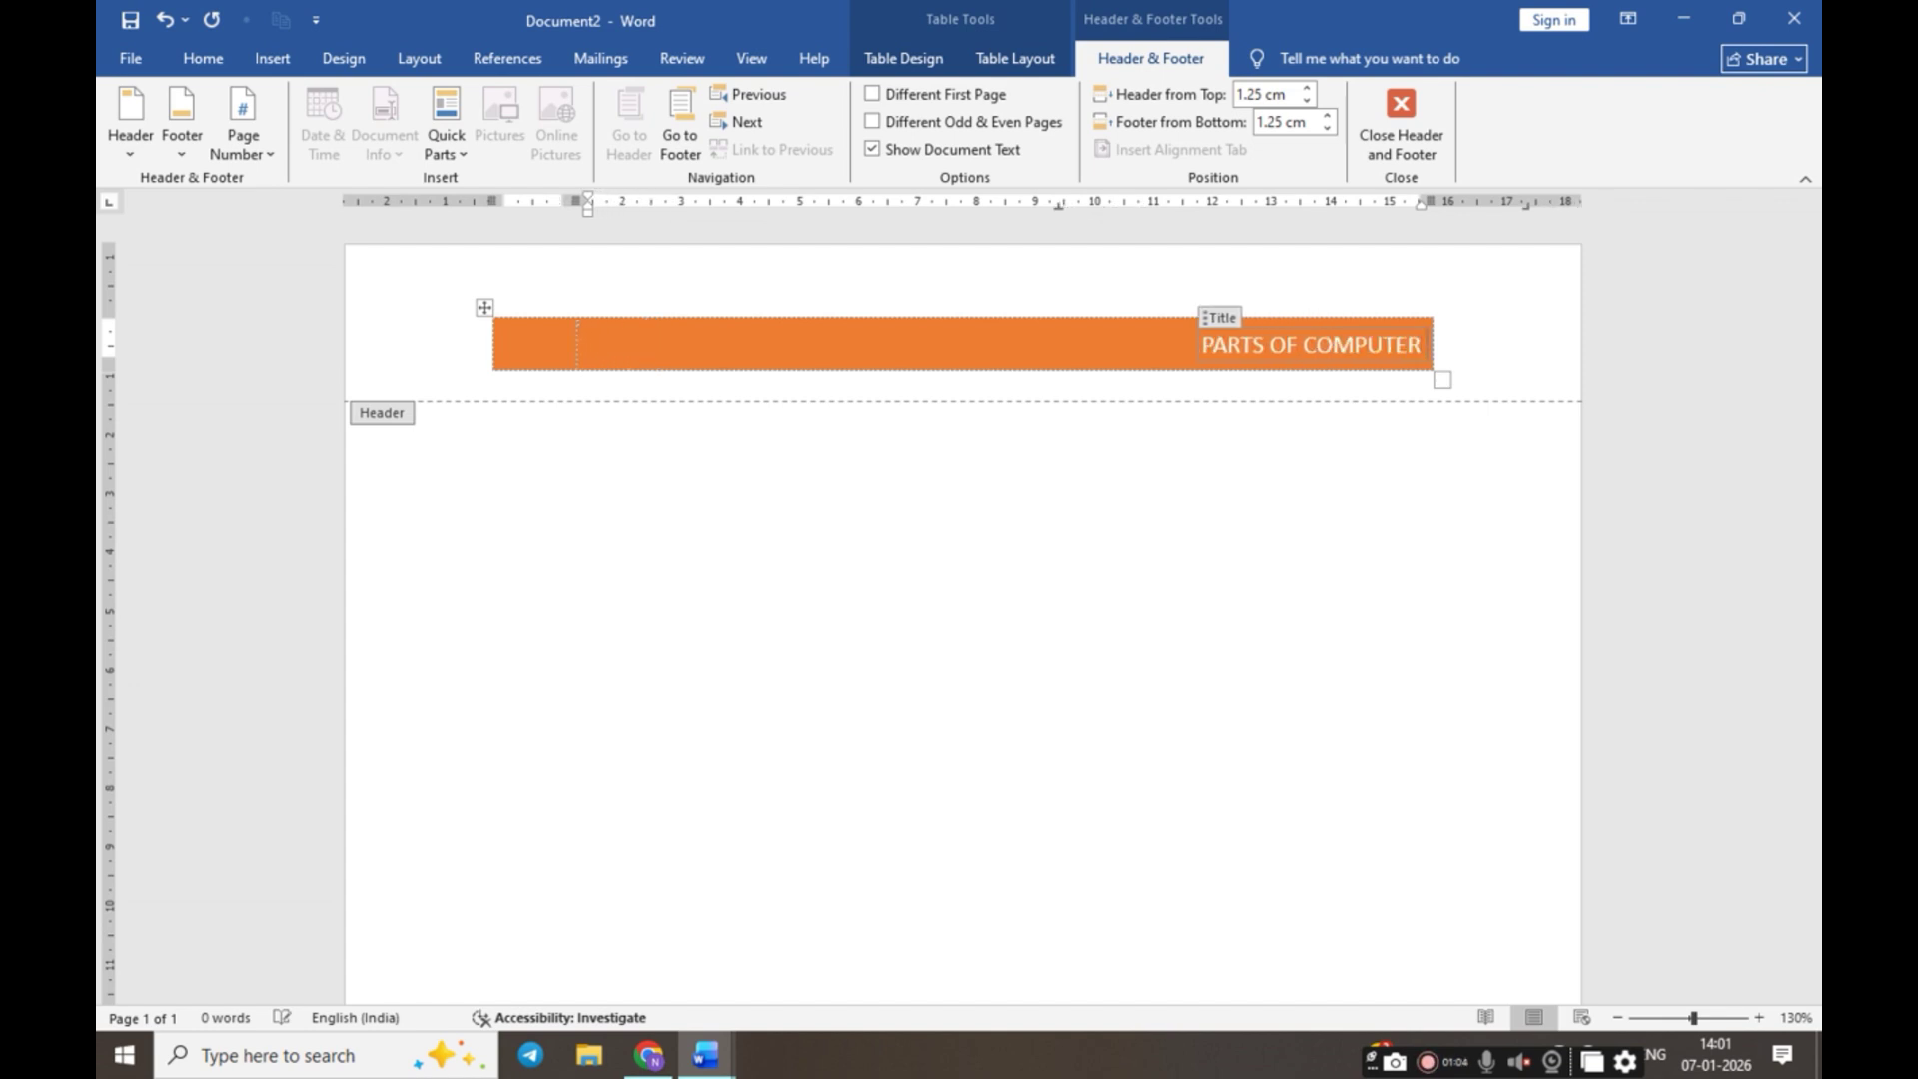
left_click(1403, 133)
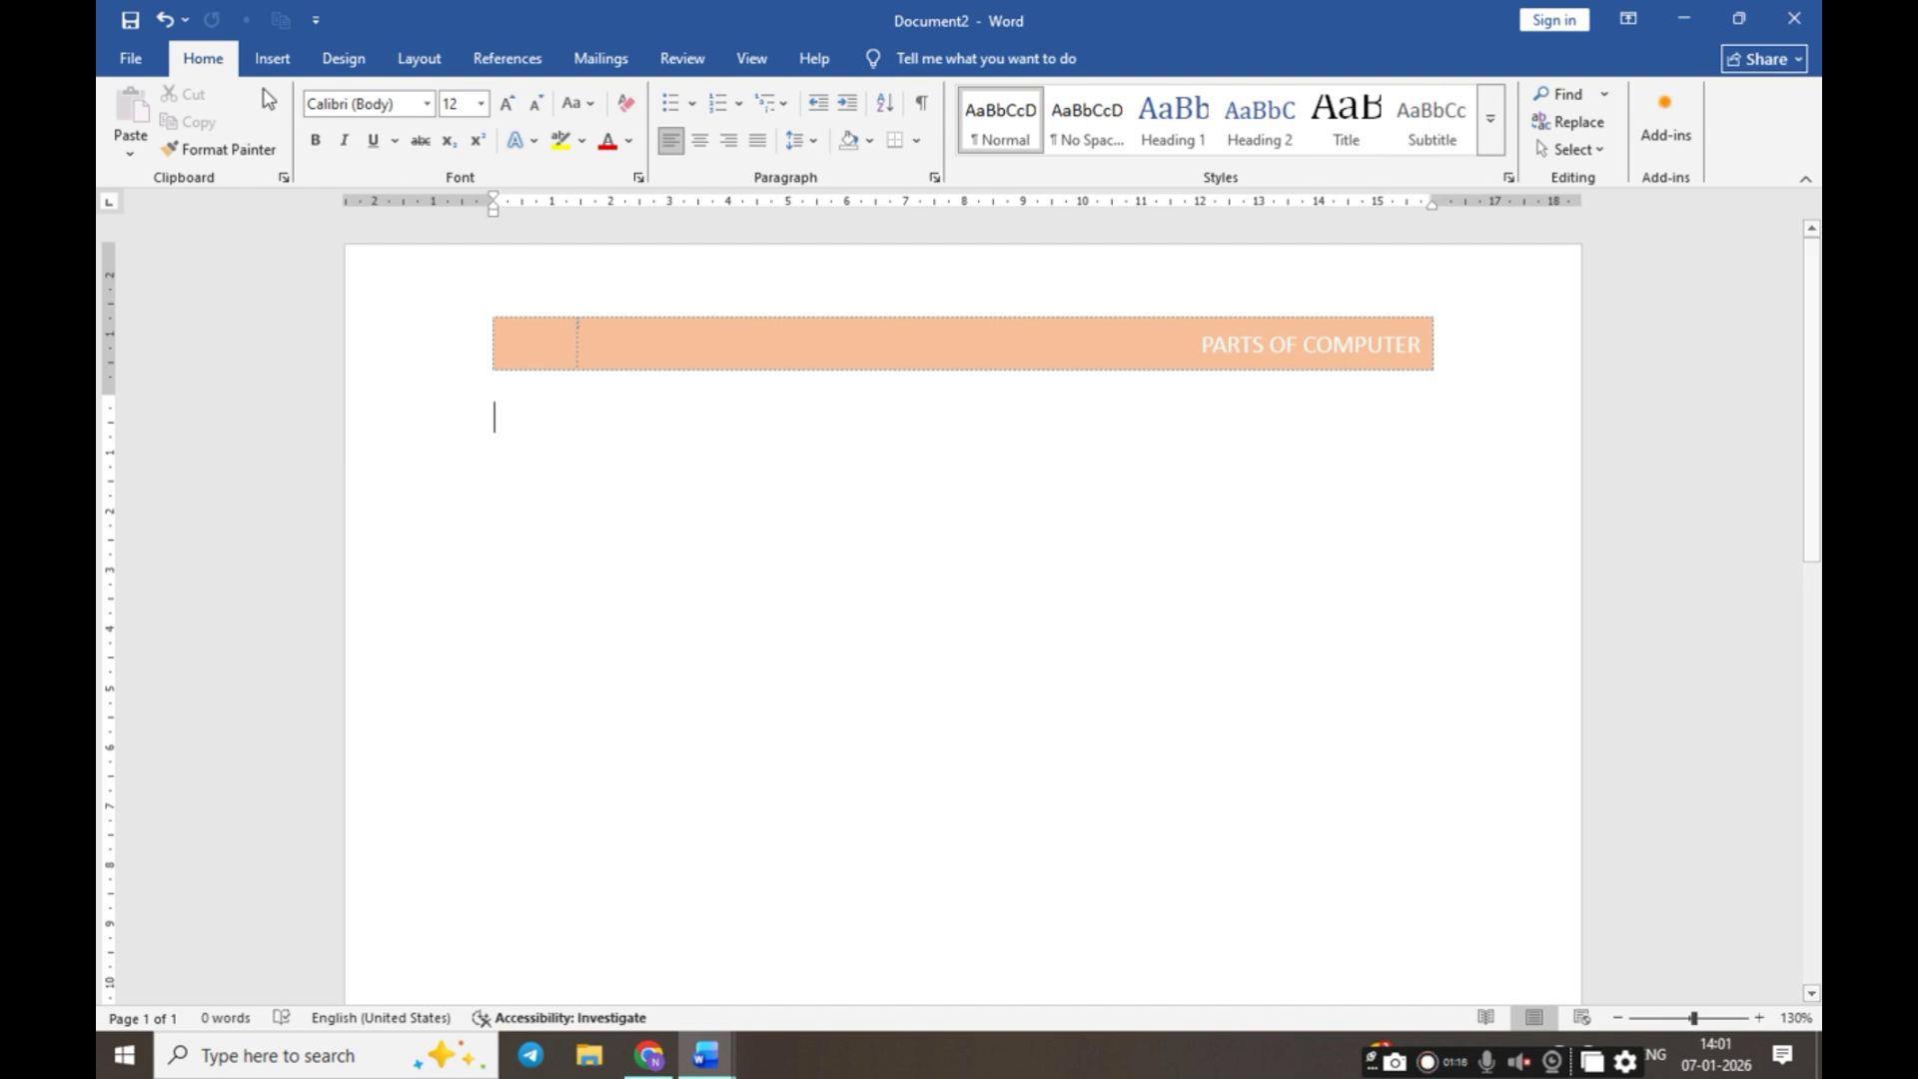
Add blank pages after the first page until the document has ten pages
left_click(272, 58)
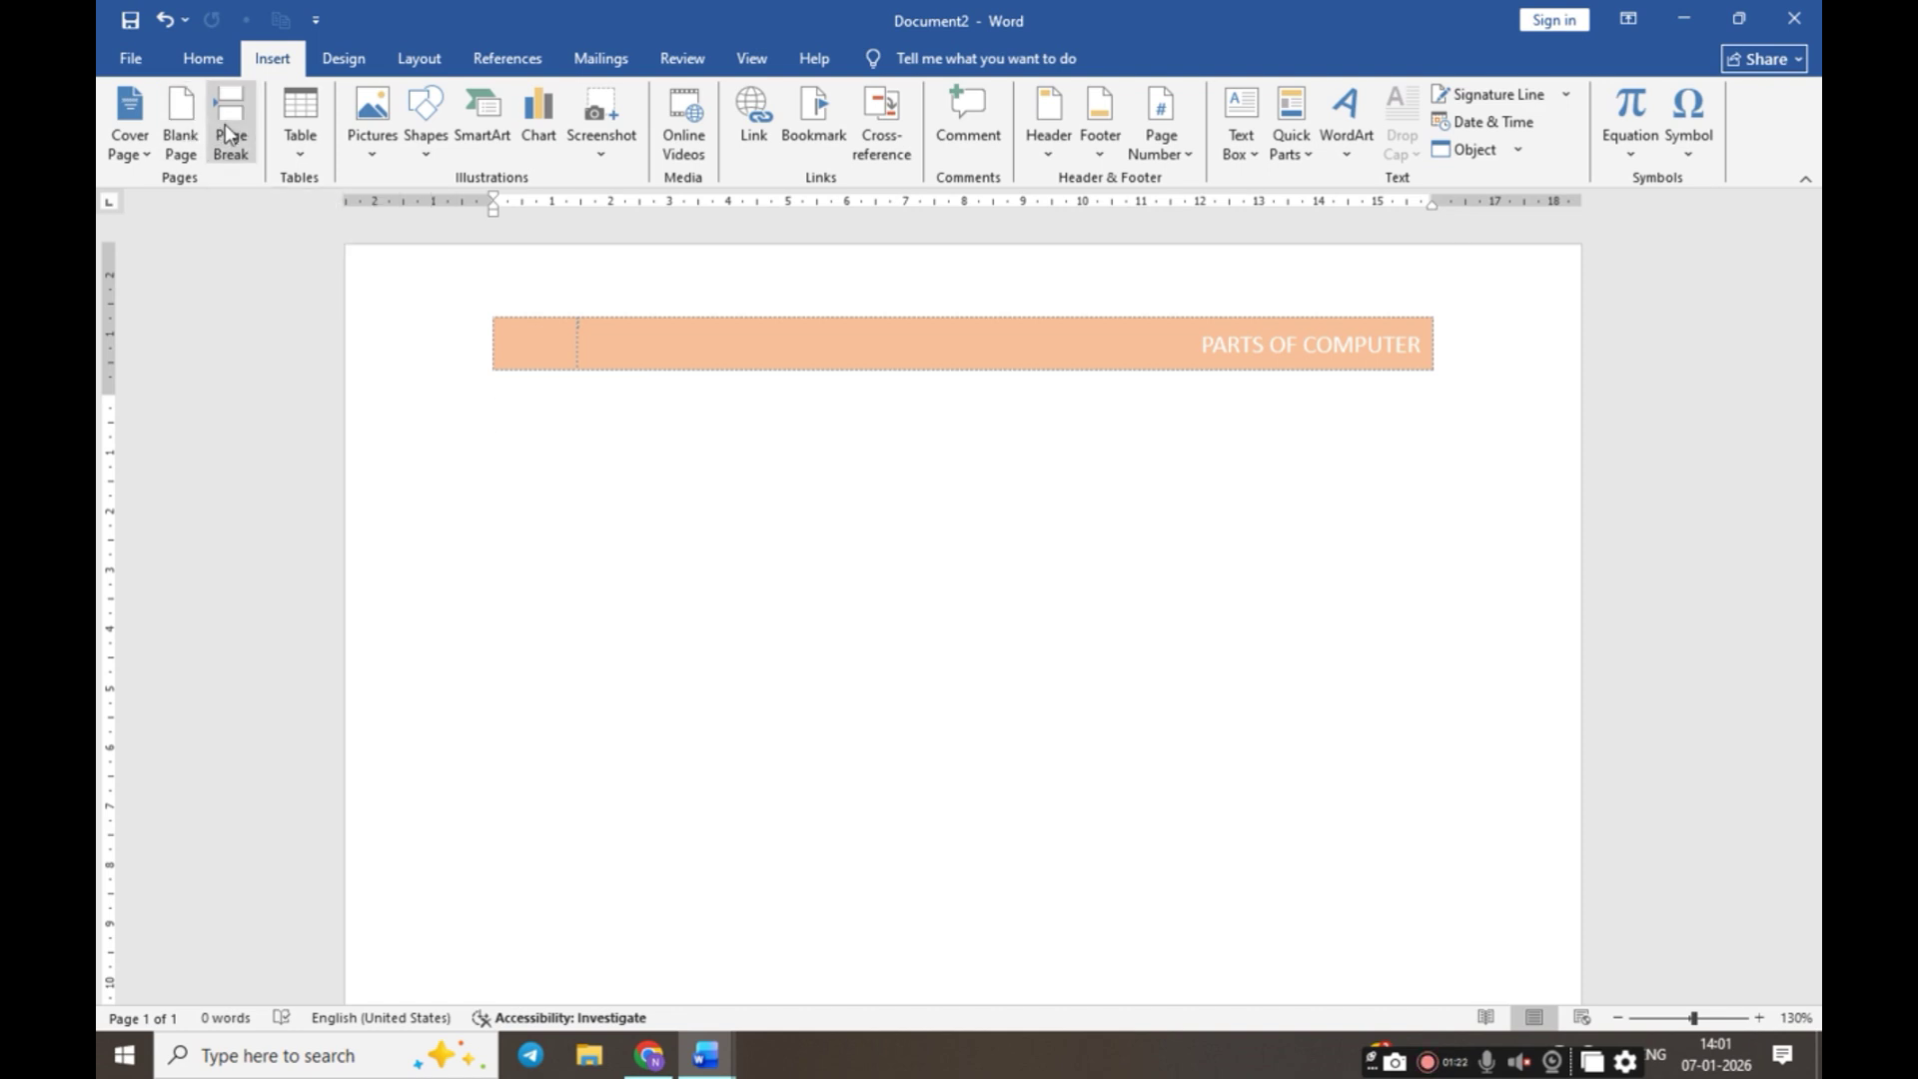
left_click(180, 128)
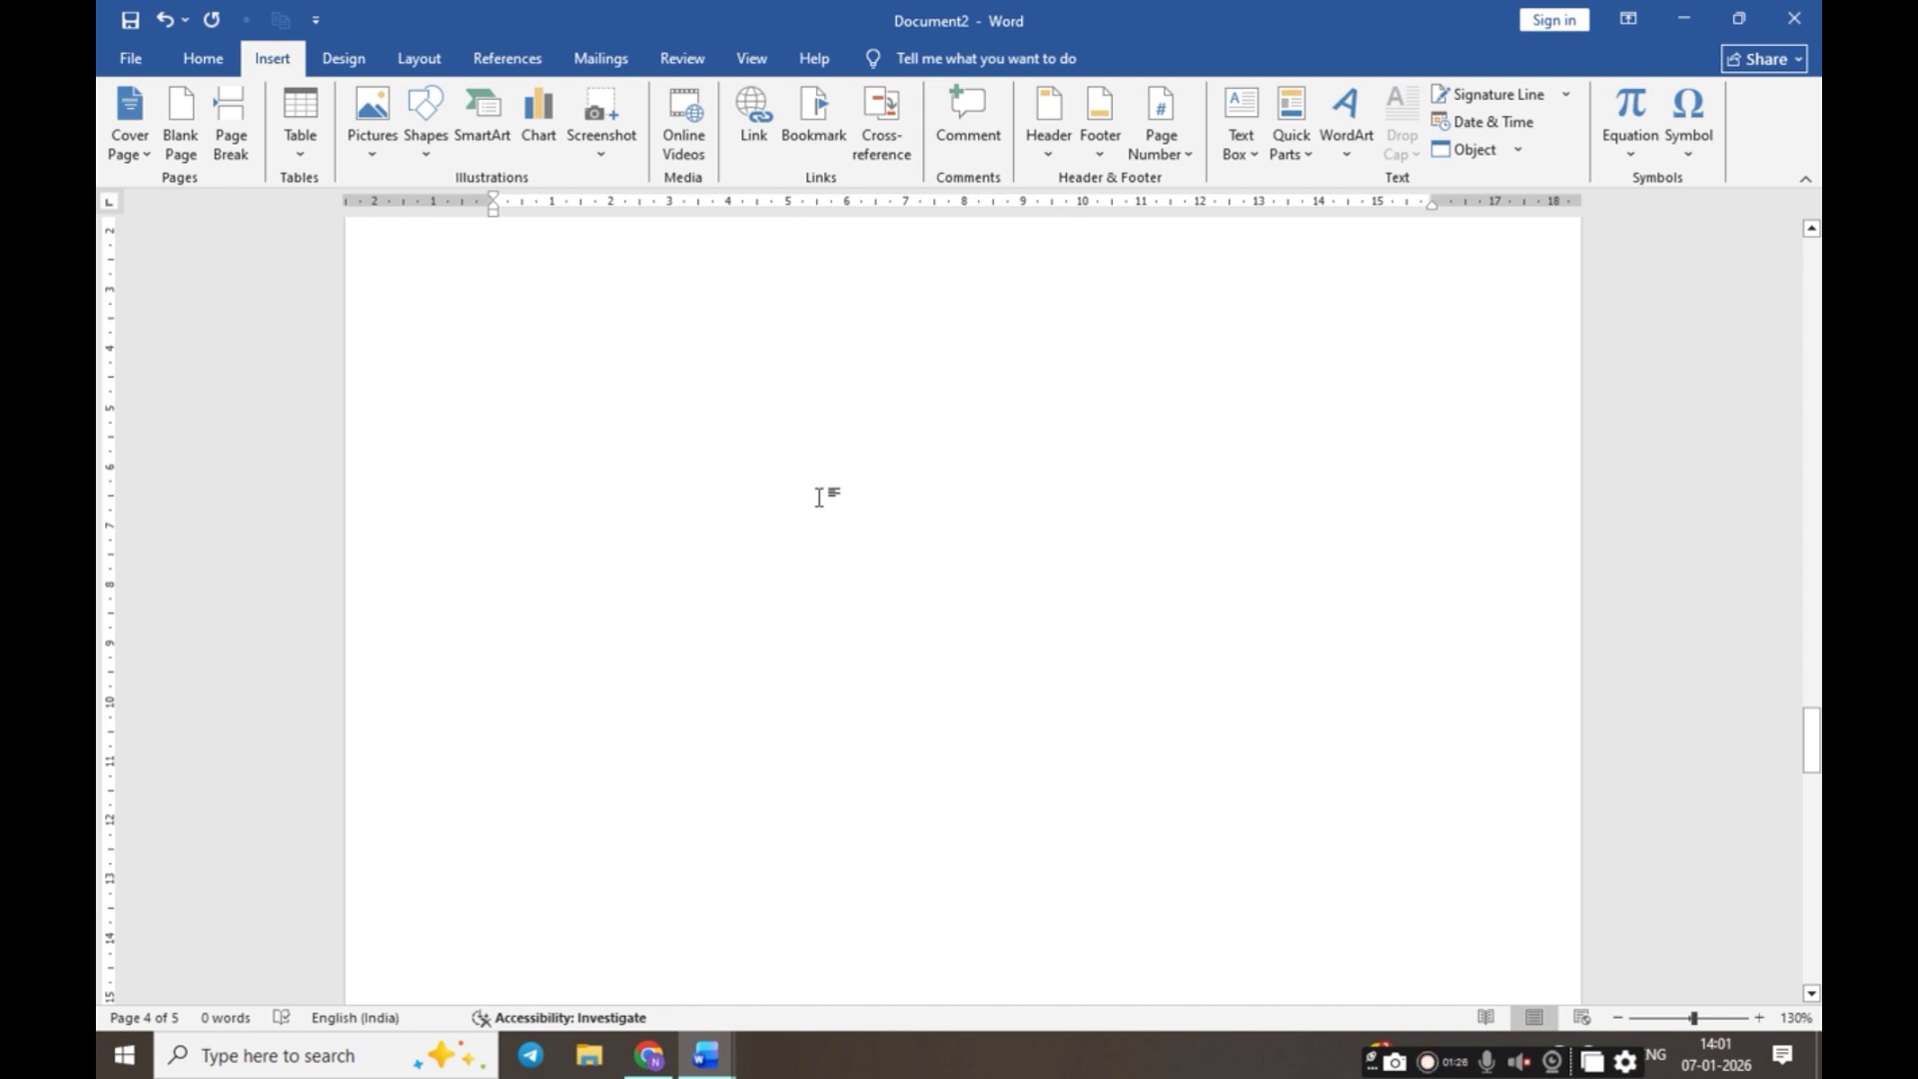
scroll(819, 497, "up", 3)
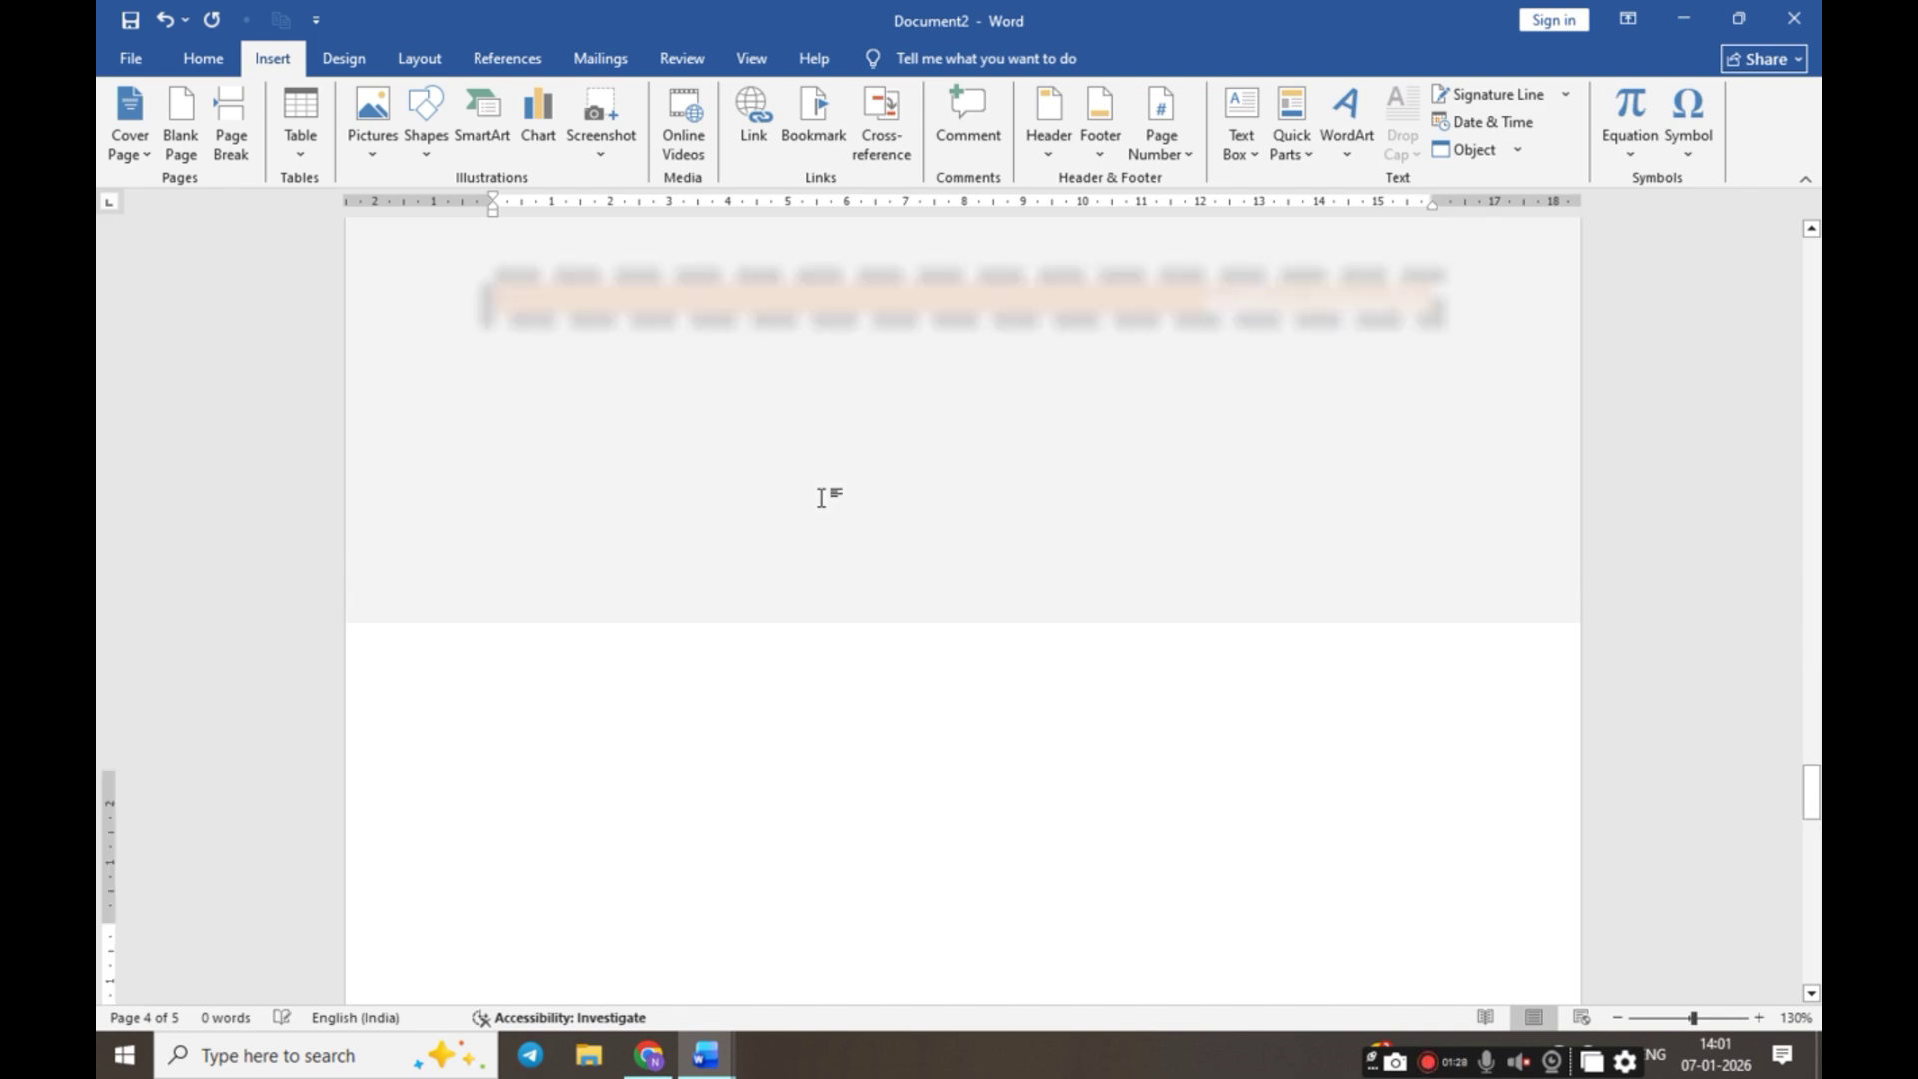
key("ctrl+Return")
key("ctrl+Return")
key("ctrl+Return")
key("ctrl+Return")
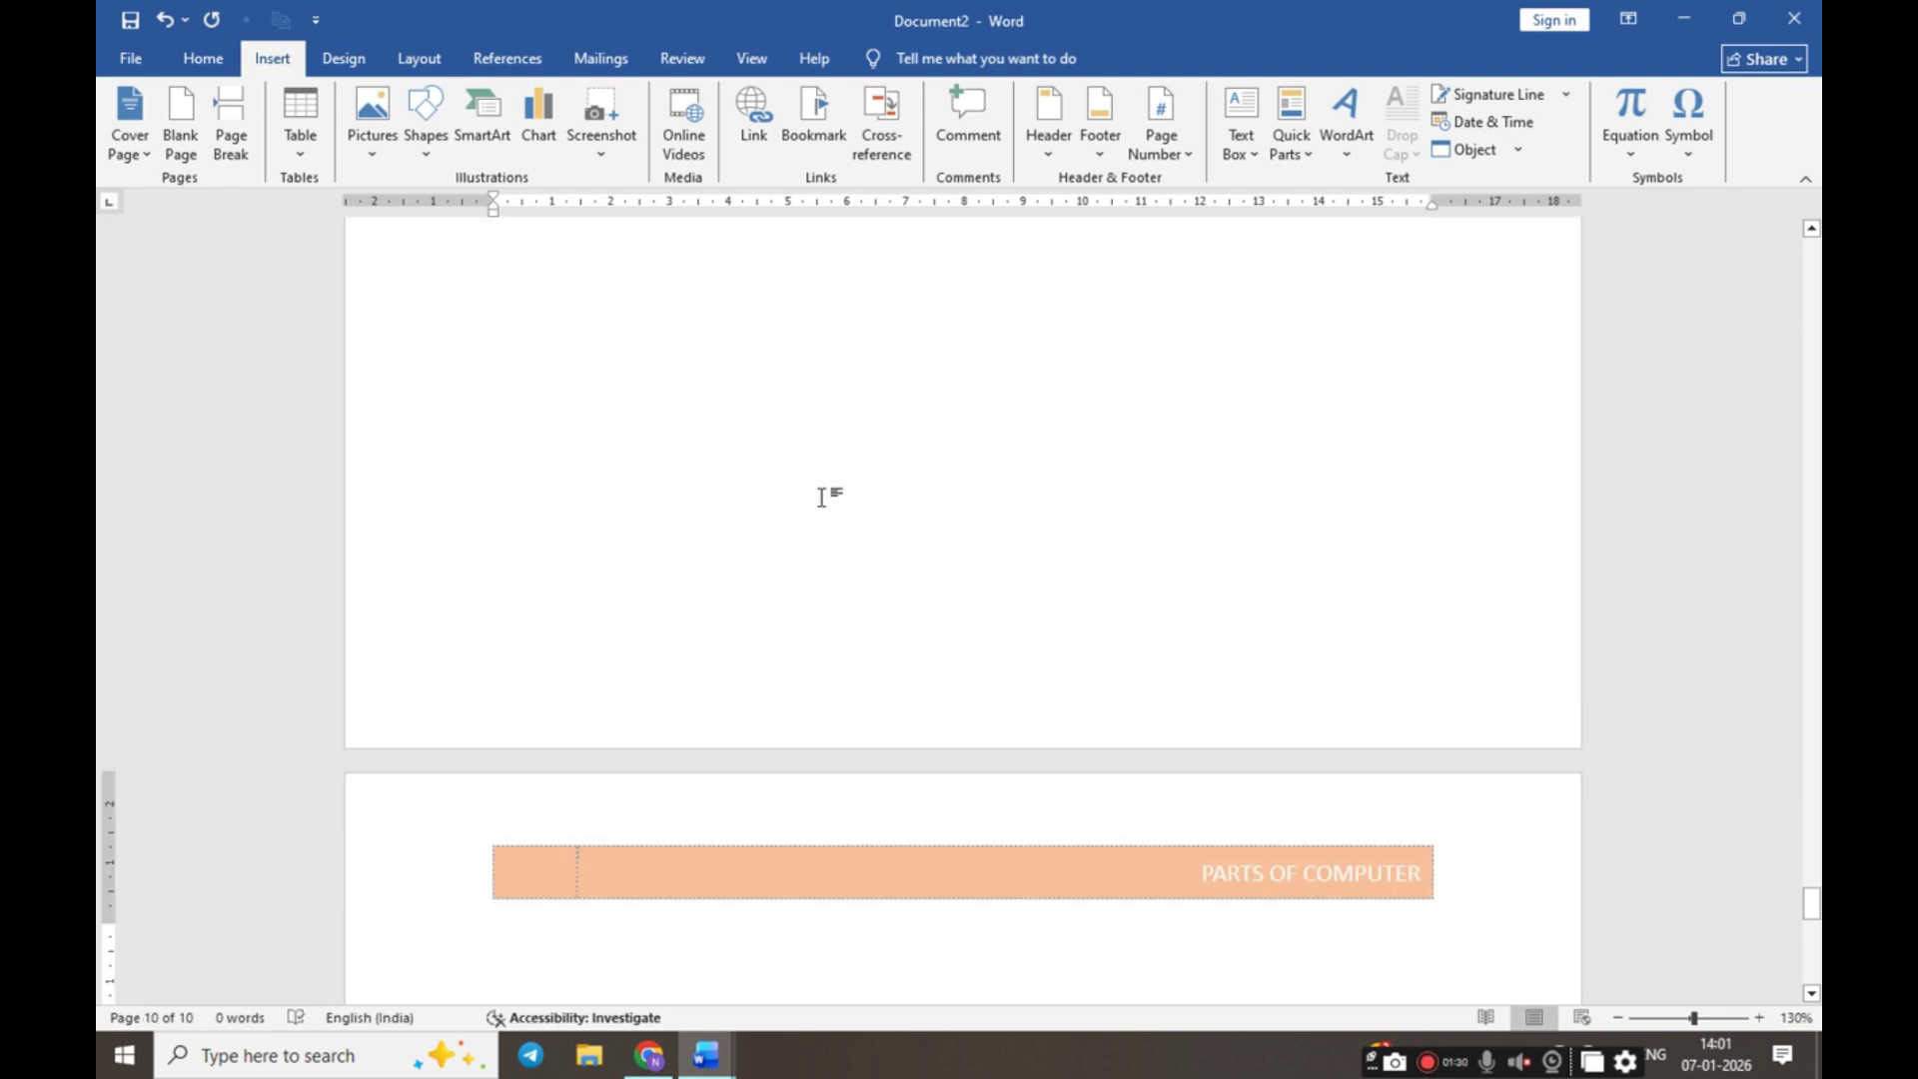
Examine the header on each page, going from the last page back to the first
scroll(822, 498, "down", 2)
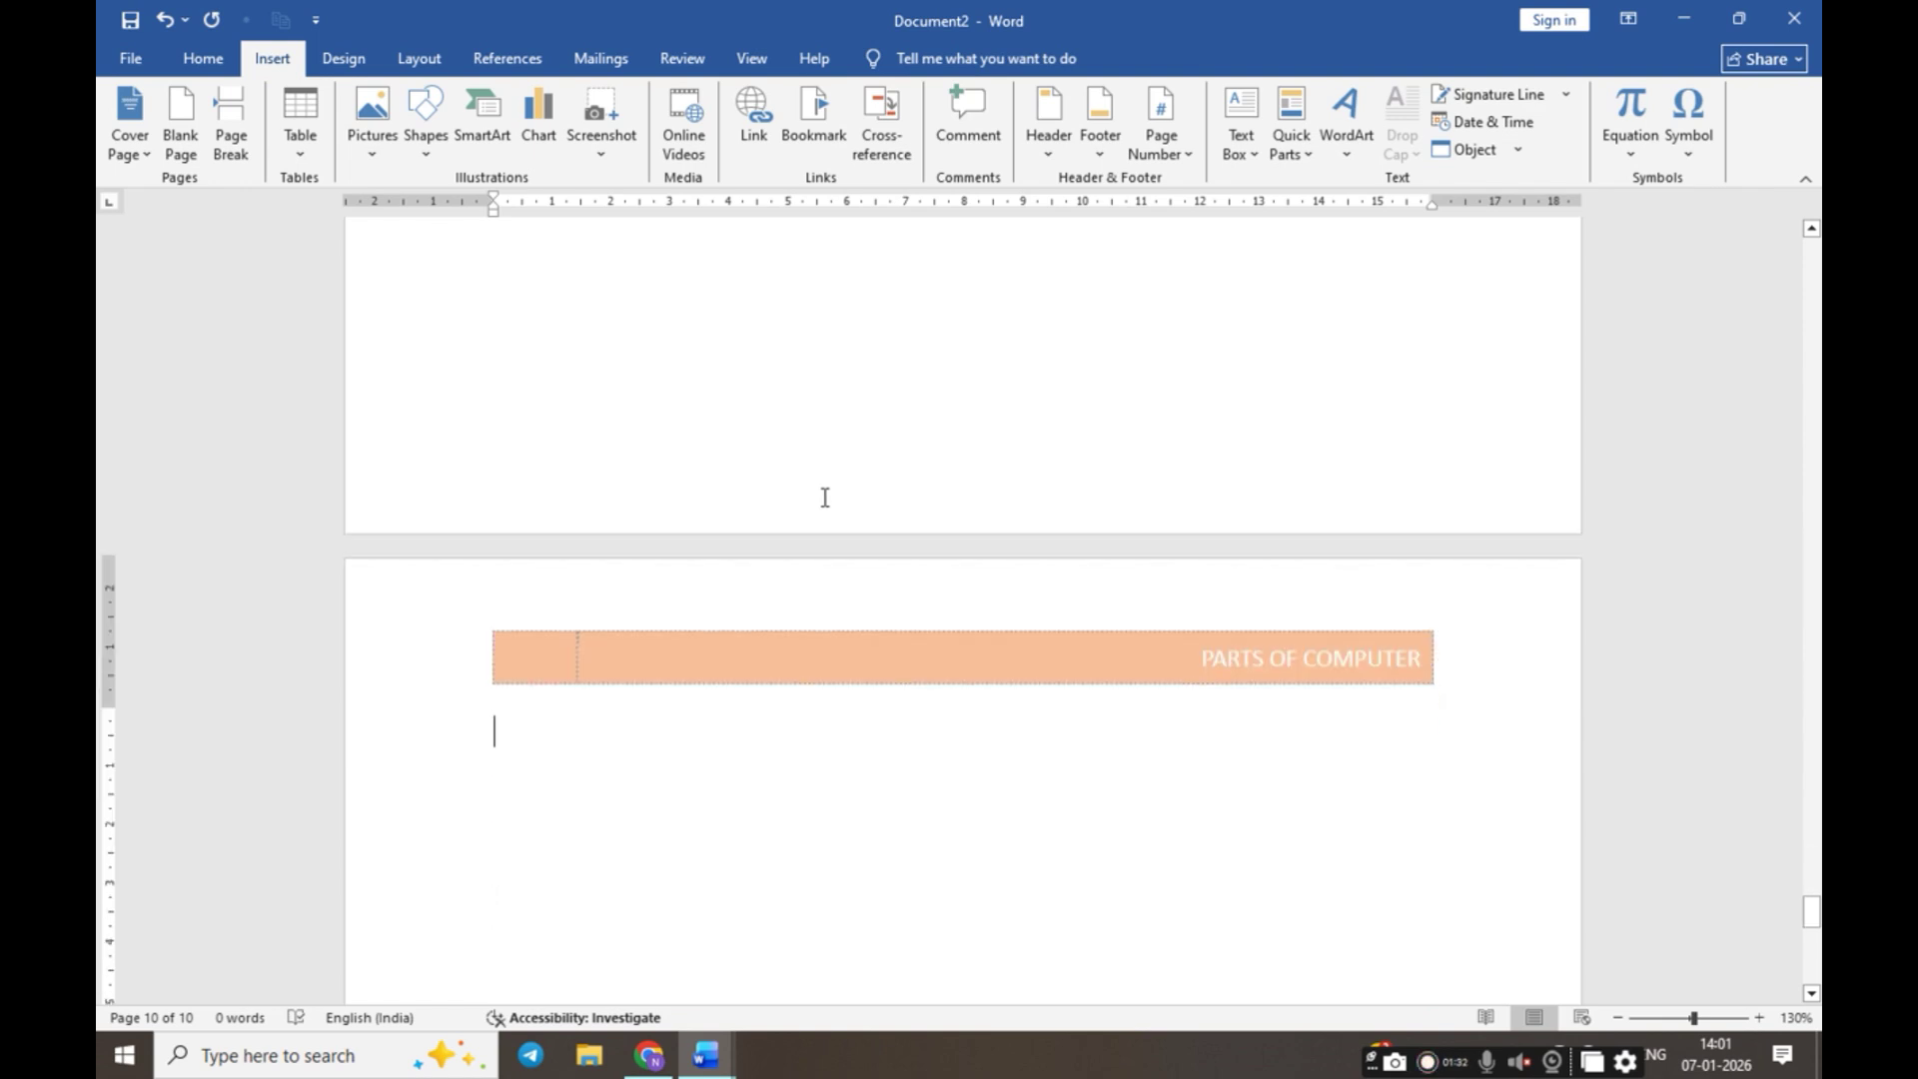
scroll(822, 498, "up", 8)
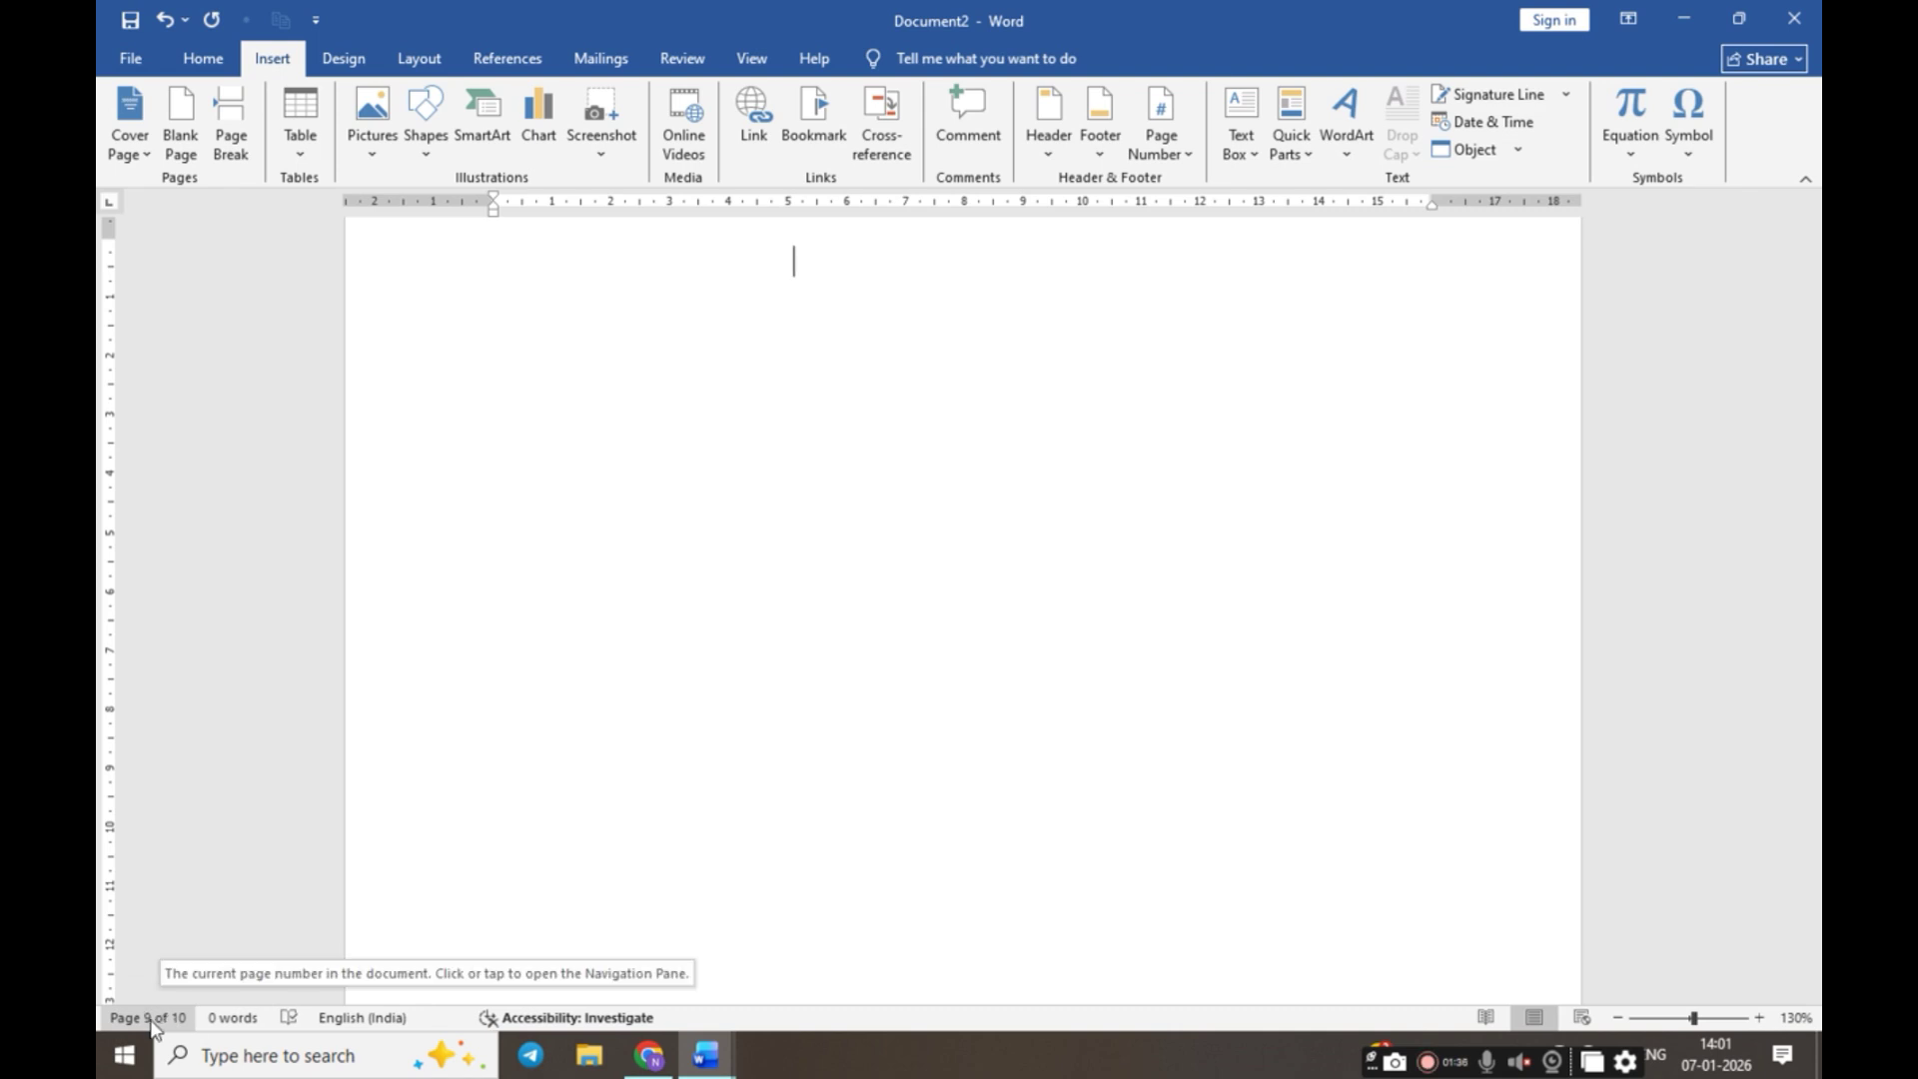
scroll(707, 715, "up", 5)
scroll(707, 725, "up", 5)
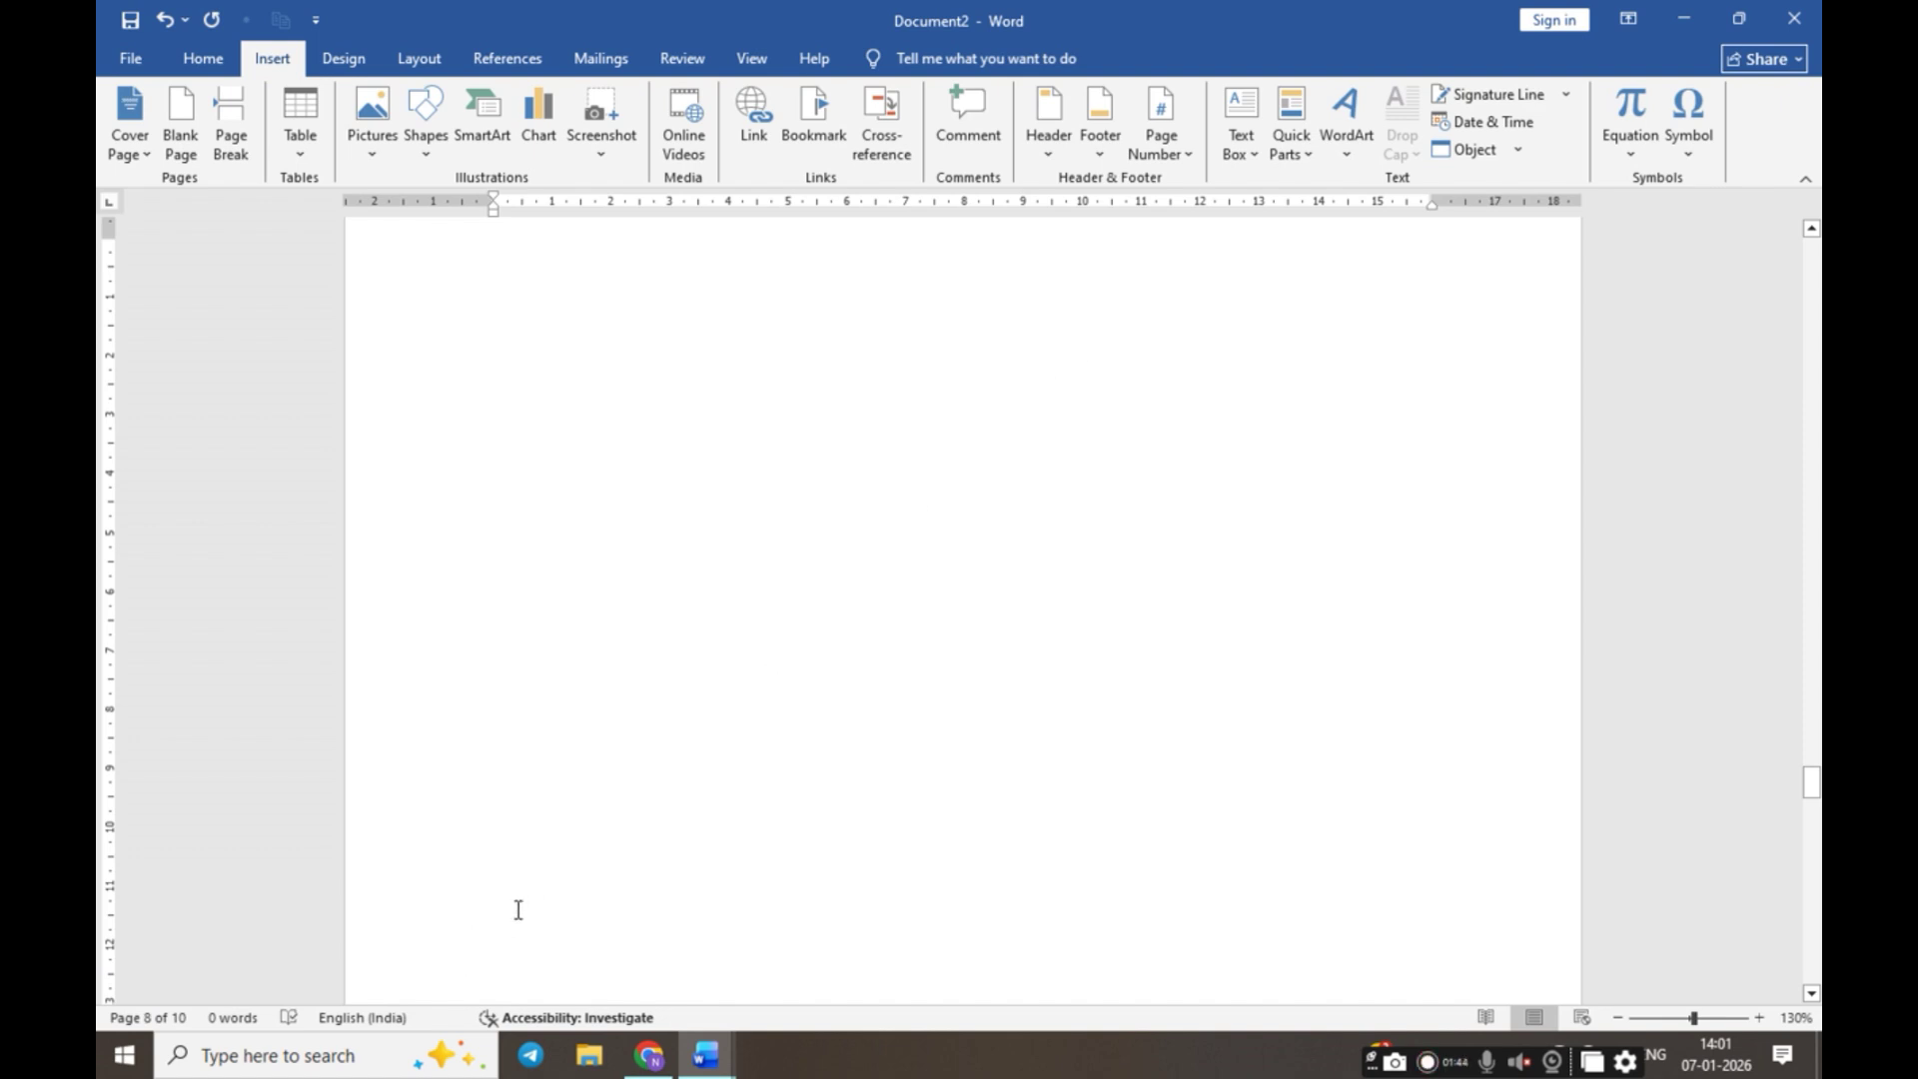
scroll(511, 991, "up", 1)
scroll(512, 990, "up", 10)
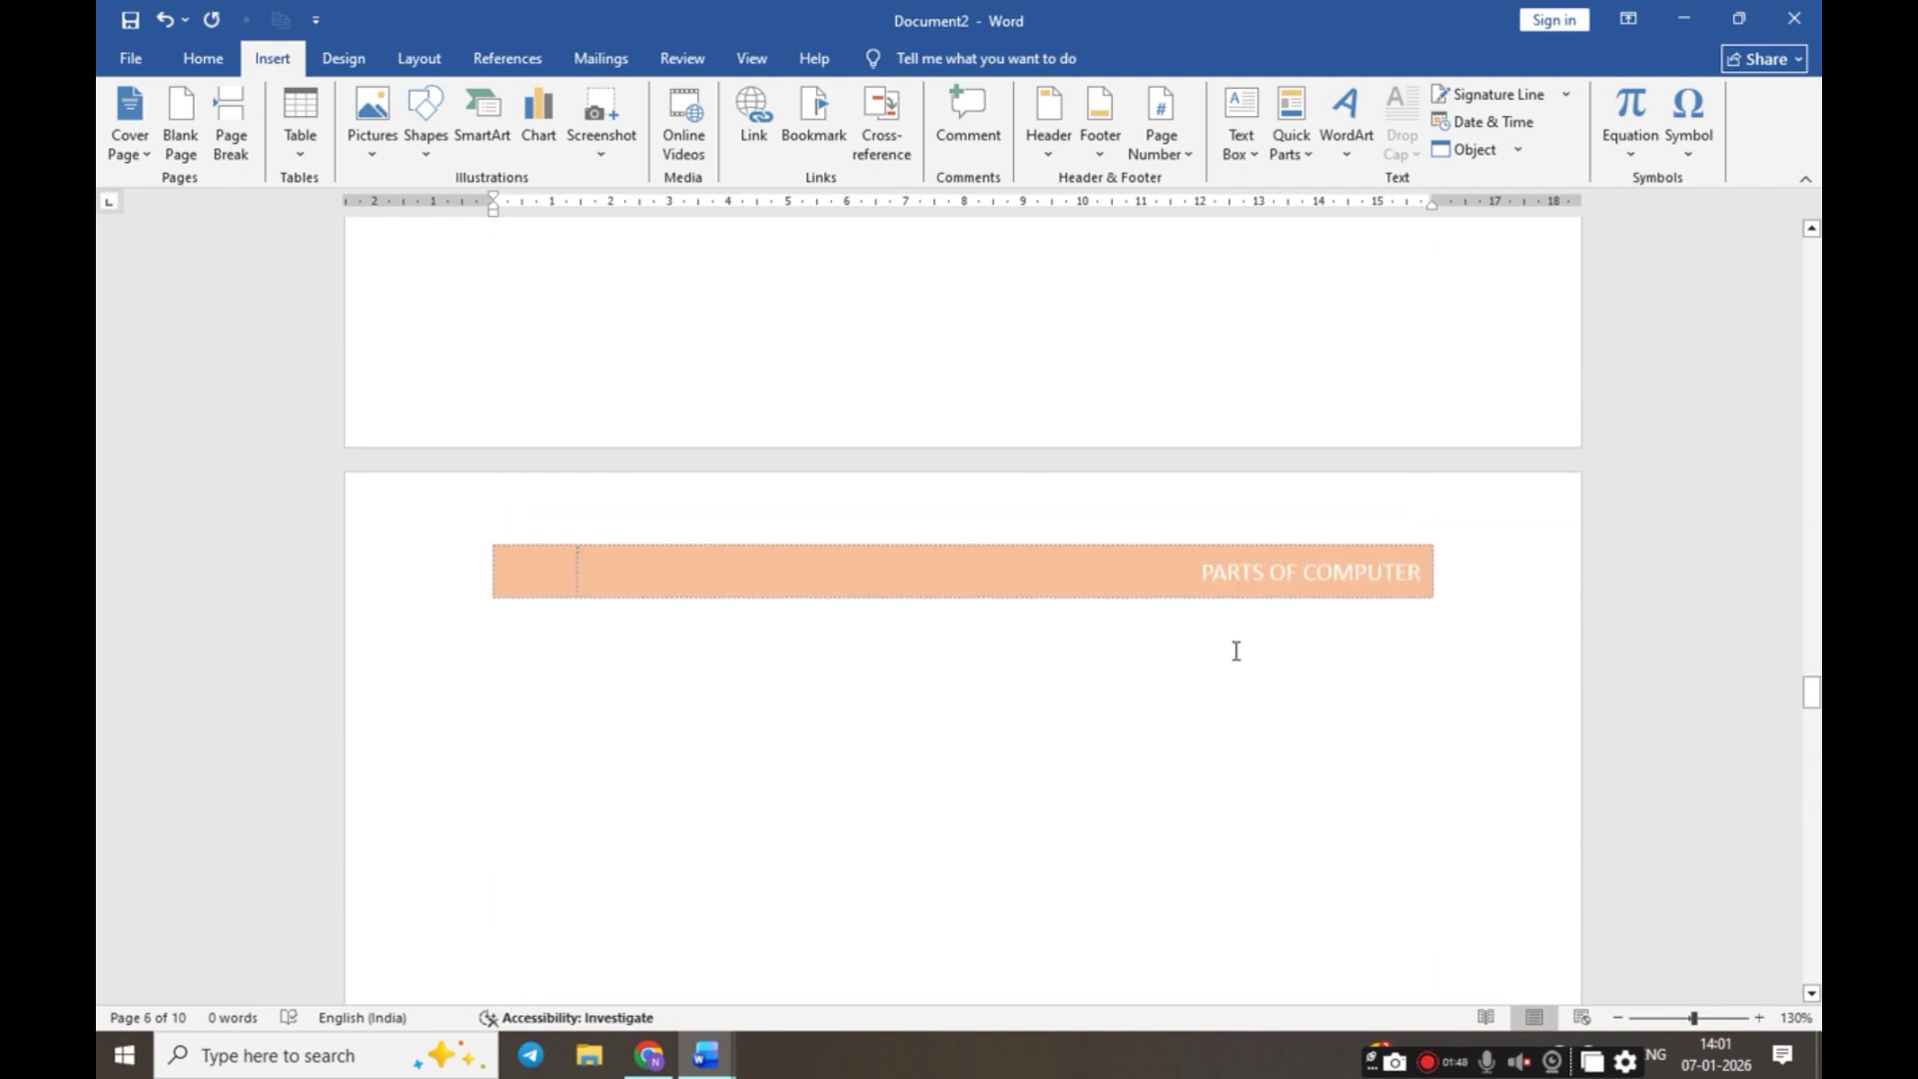
scroll(1401, 601, "up", 10)
scroll(1401, 600, "up", 10)
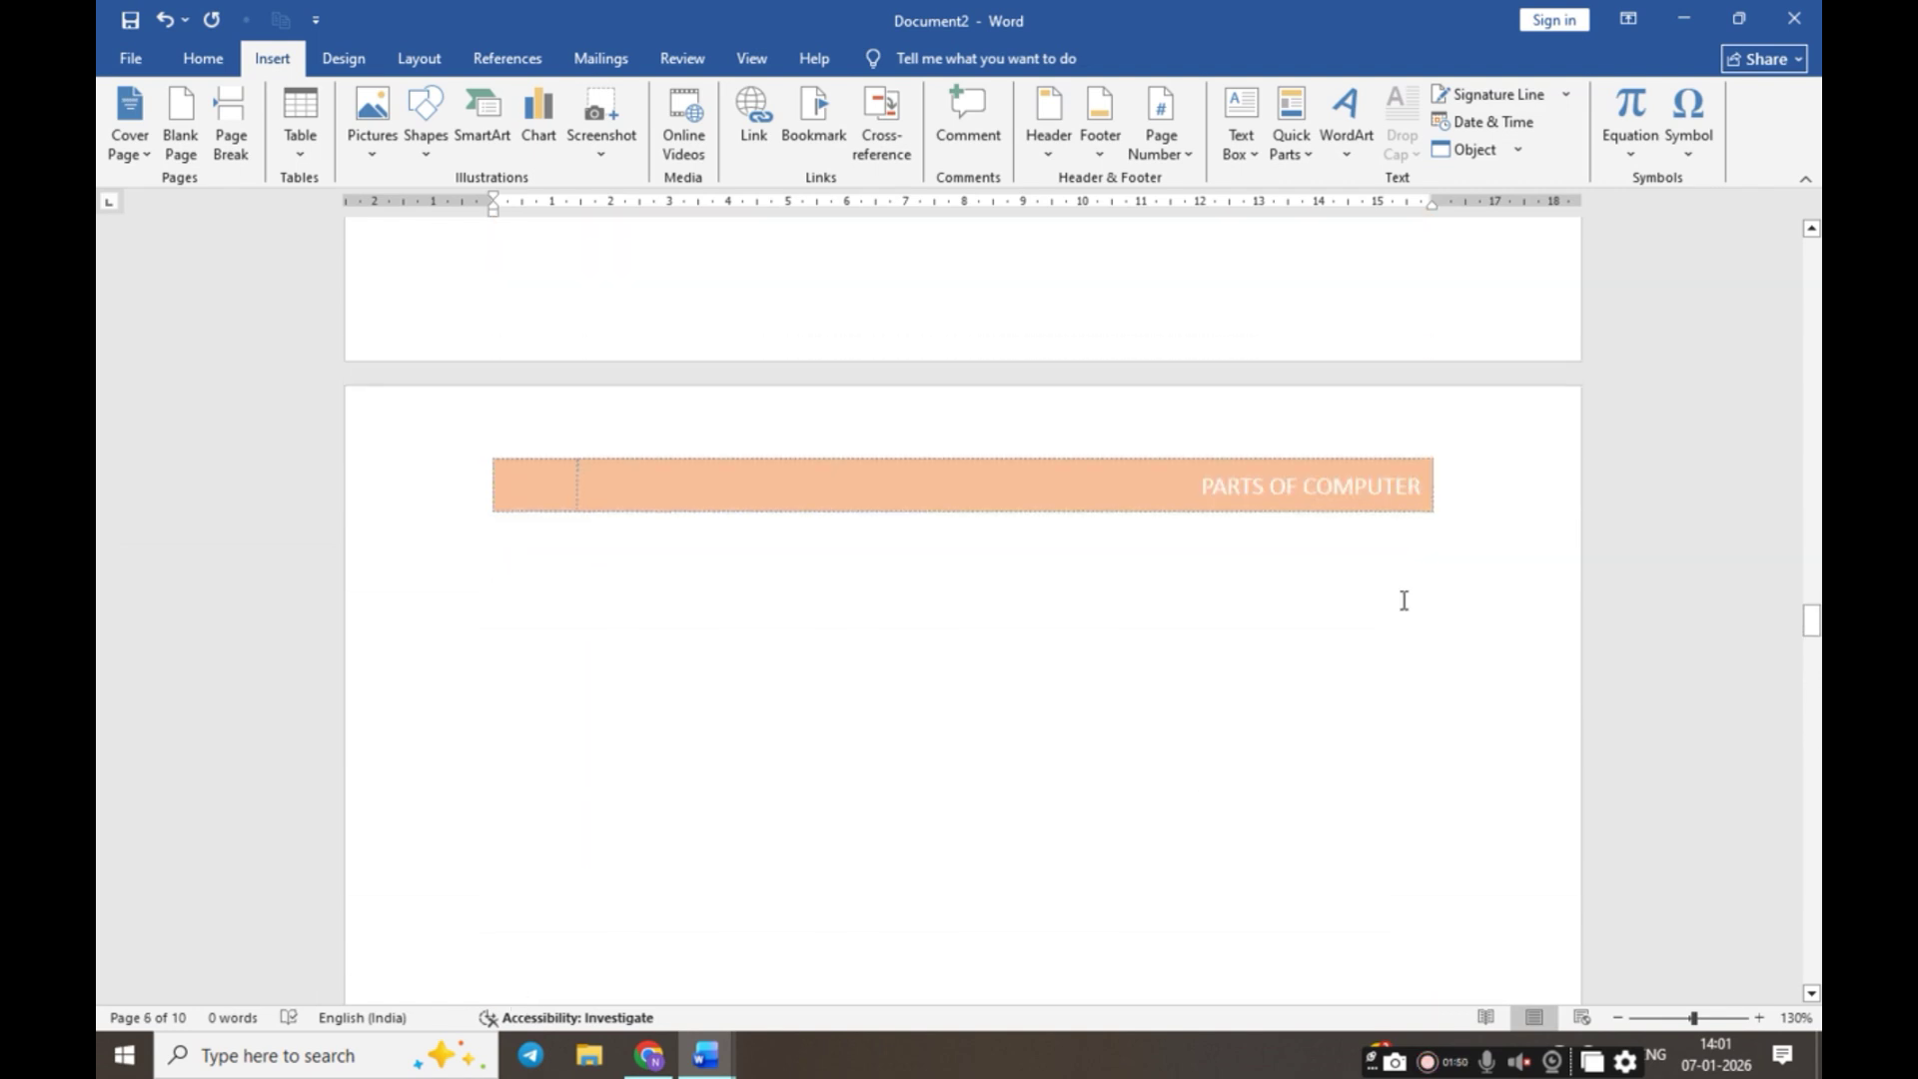
scroll(1401, 600, "up", 10)
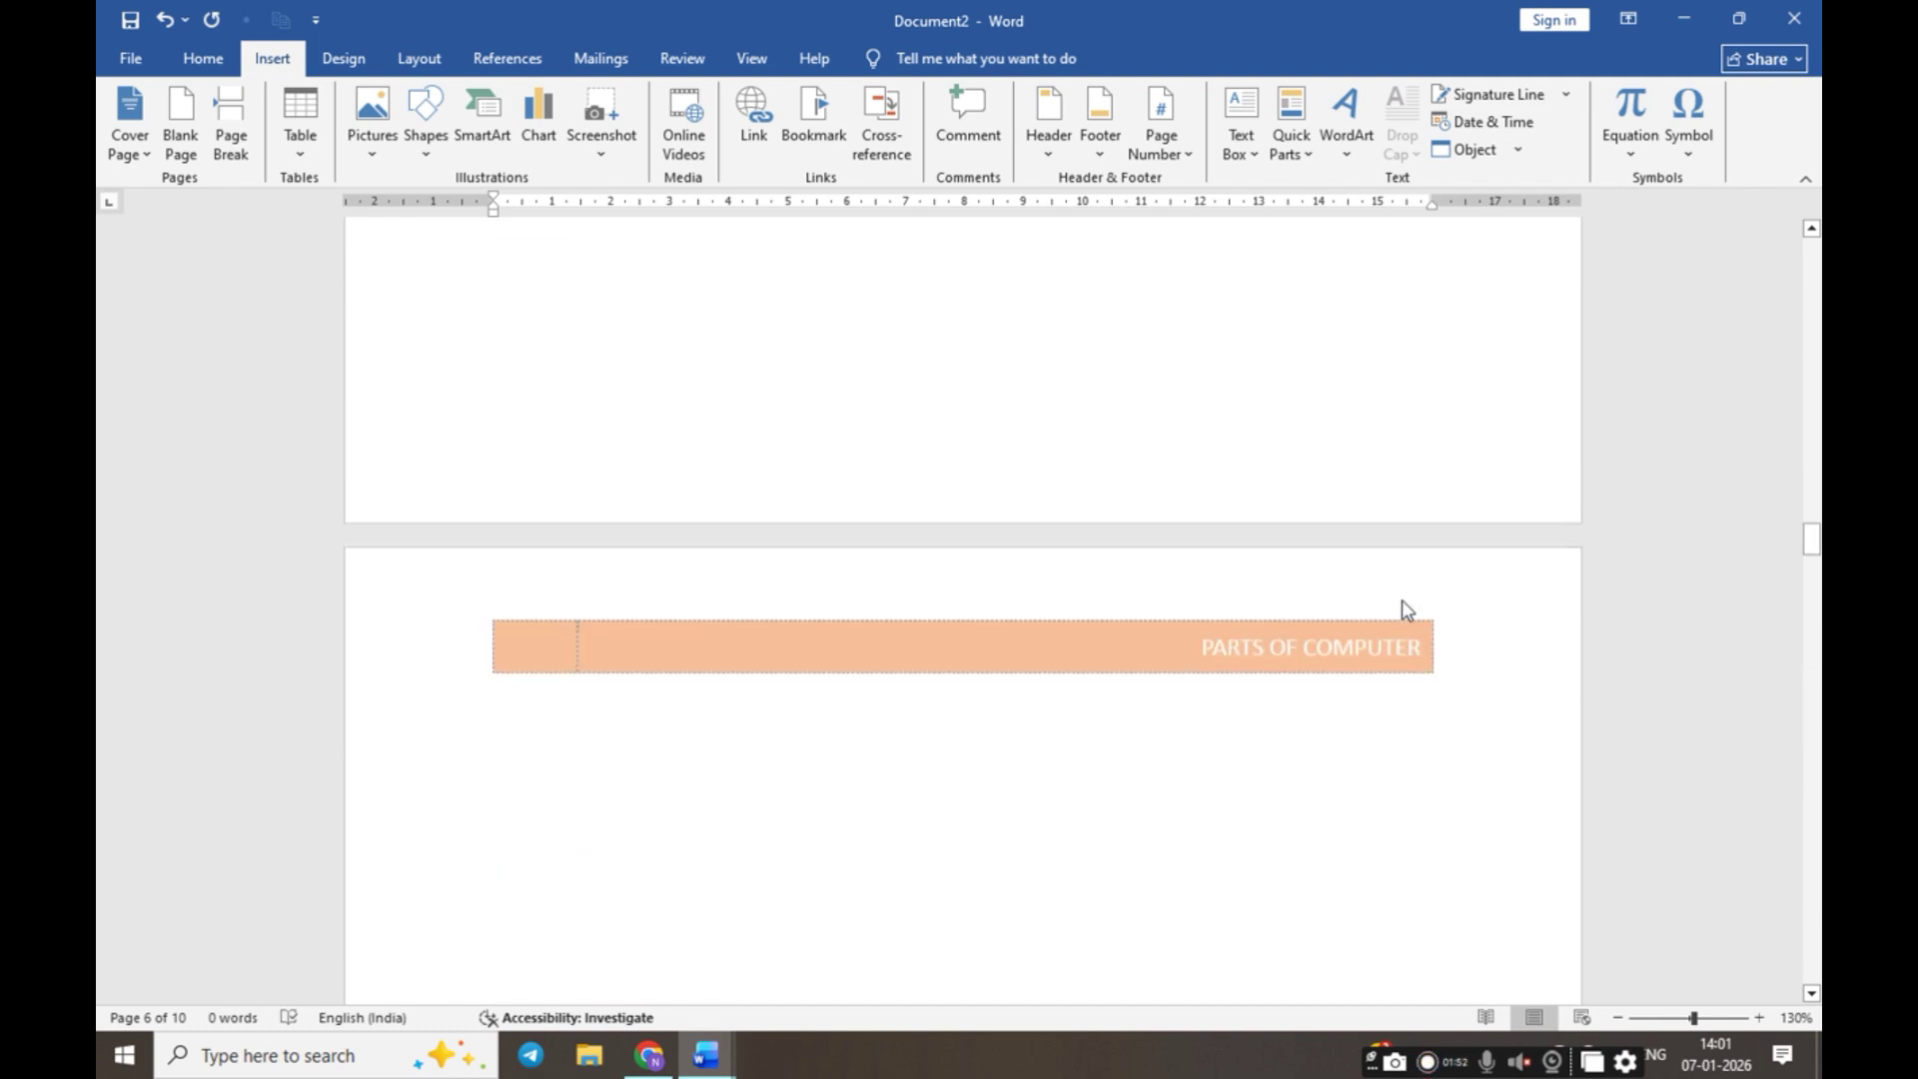
scroll(1403, 600, "up", 10)
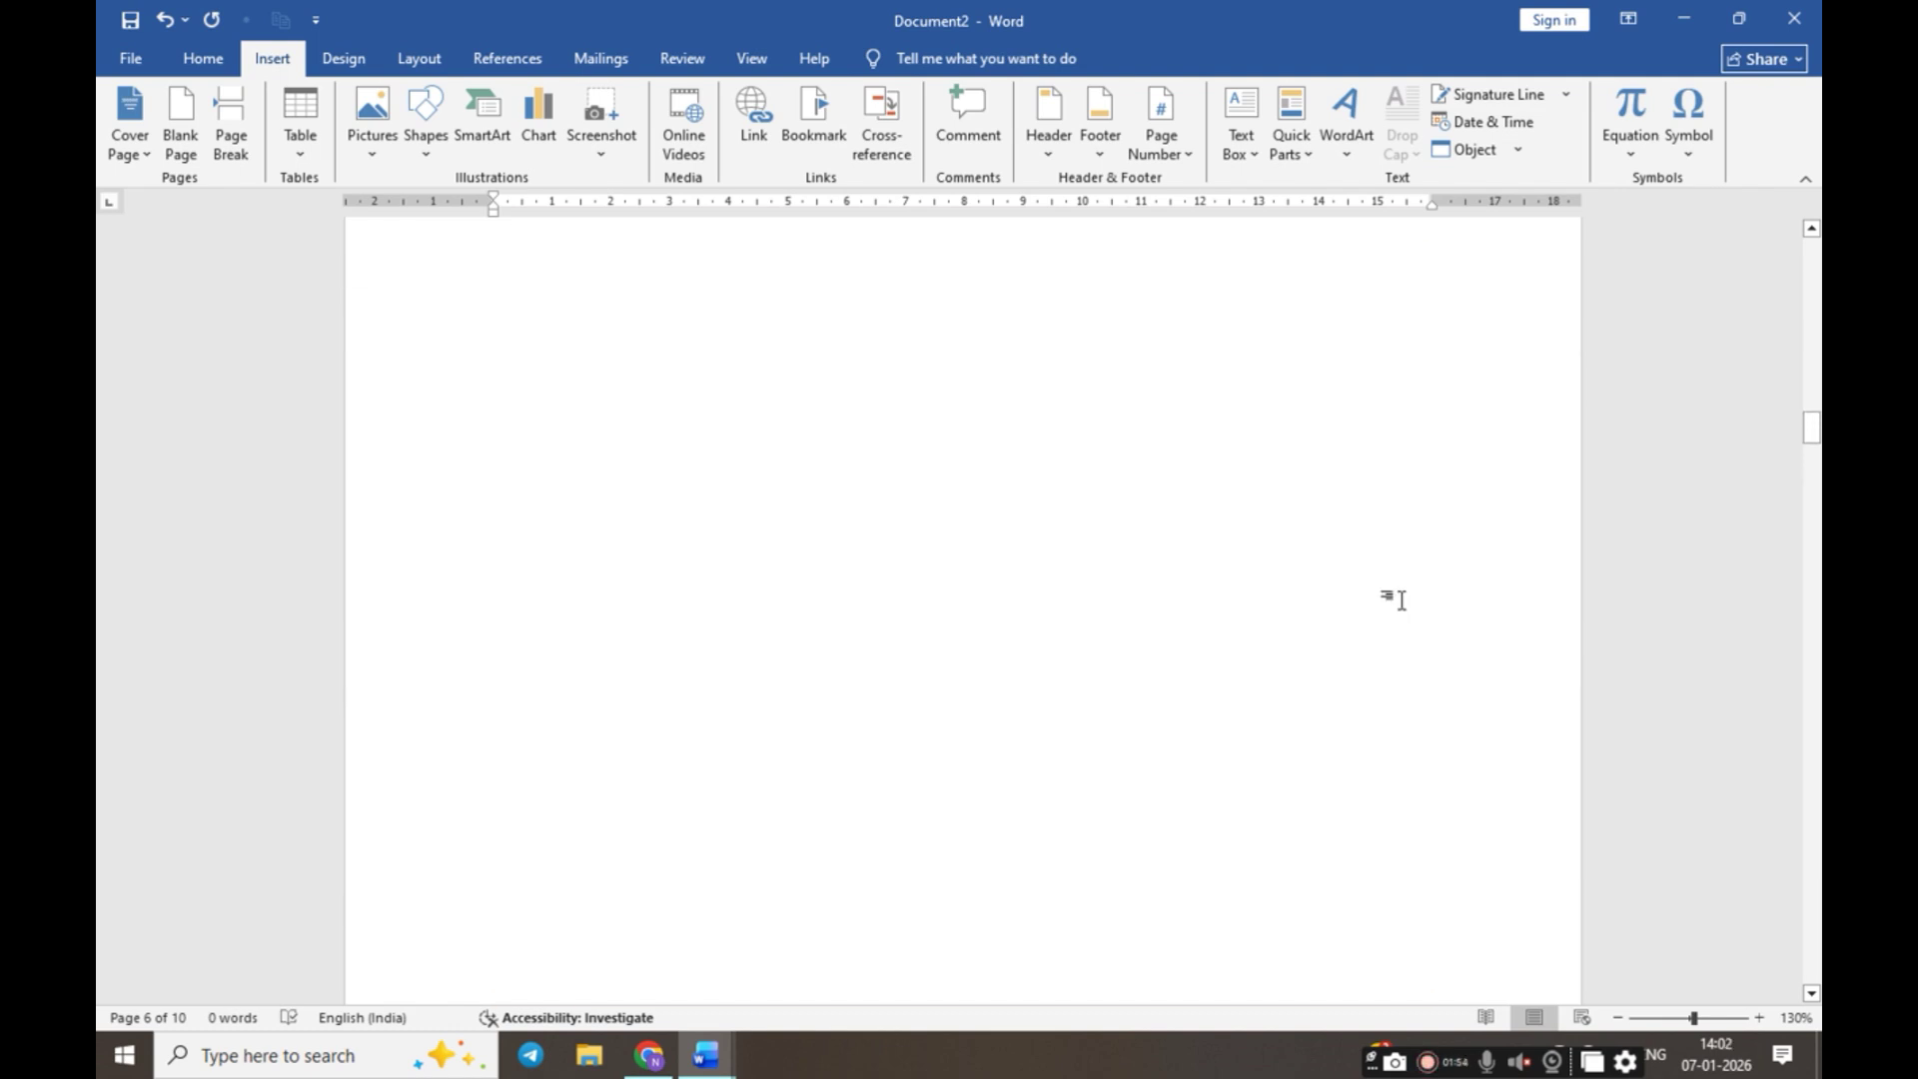
scroll(1401, 600, "up", 10)
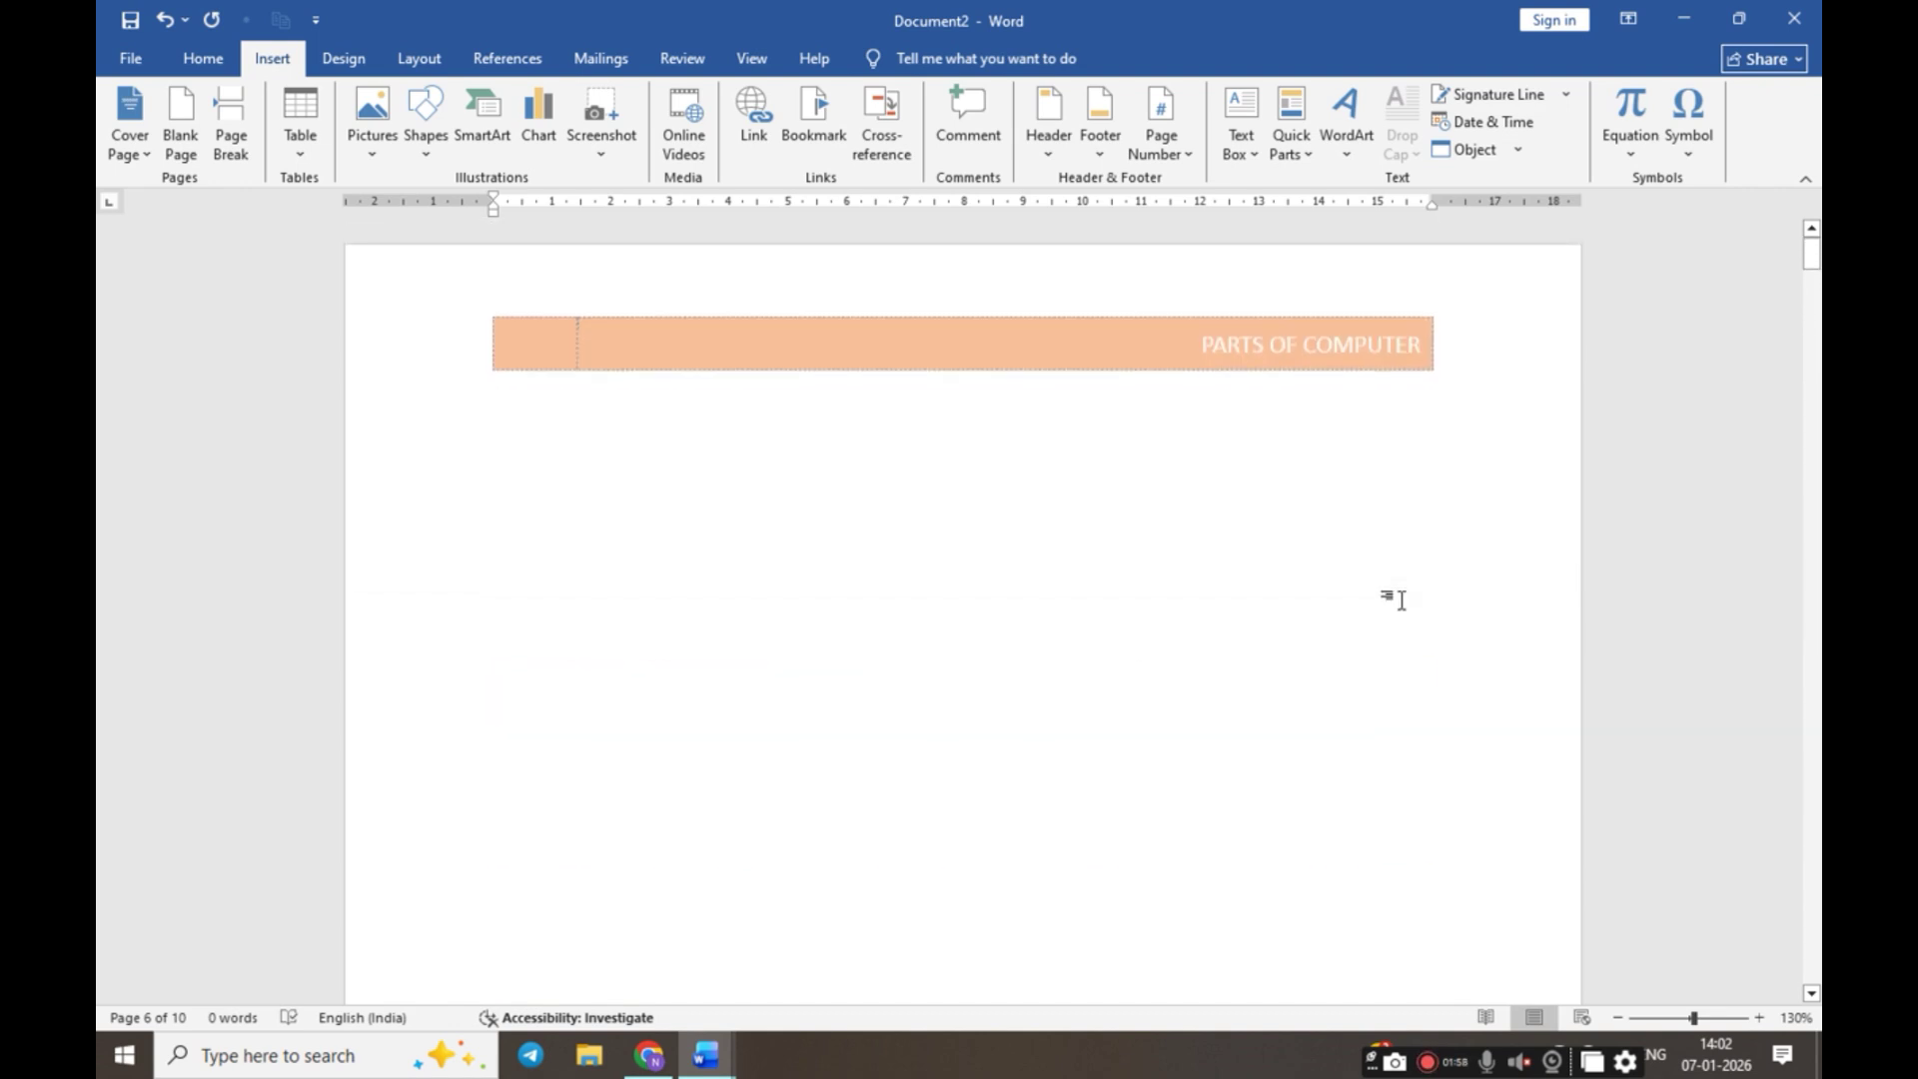
scroll(1401, 600, "down", 3)
scroll(1401, 600, "up", 3)
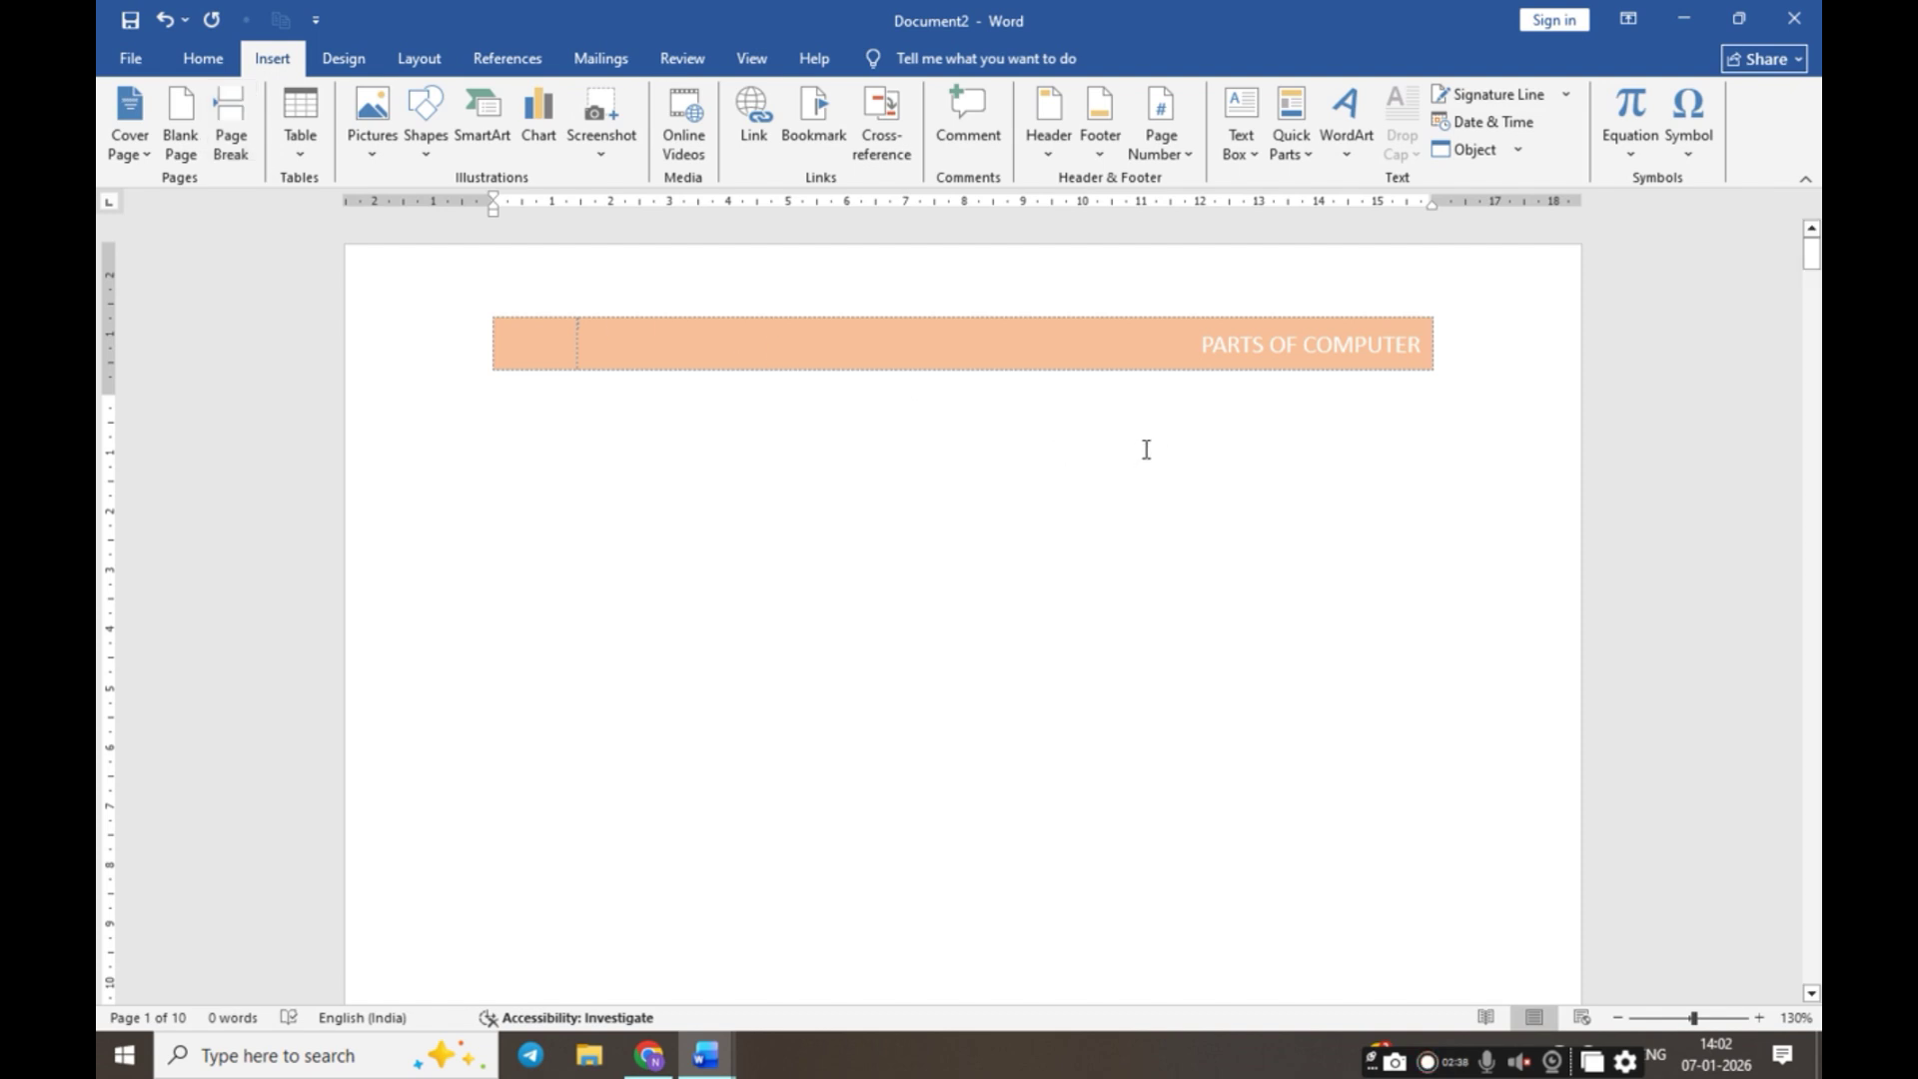
Create a new blank document and insert the built-in Integral footer
key("ctrl+n")
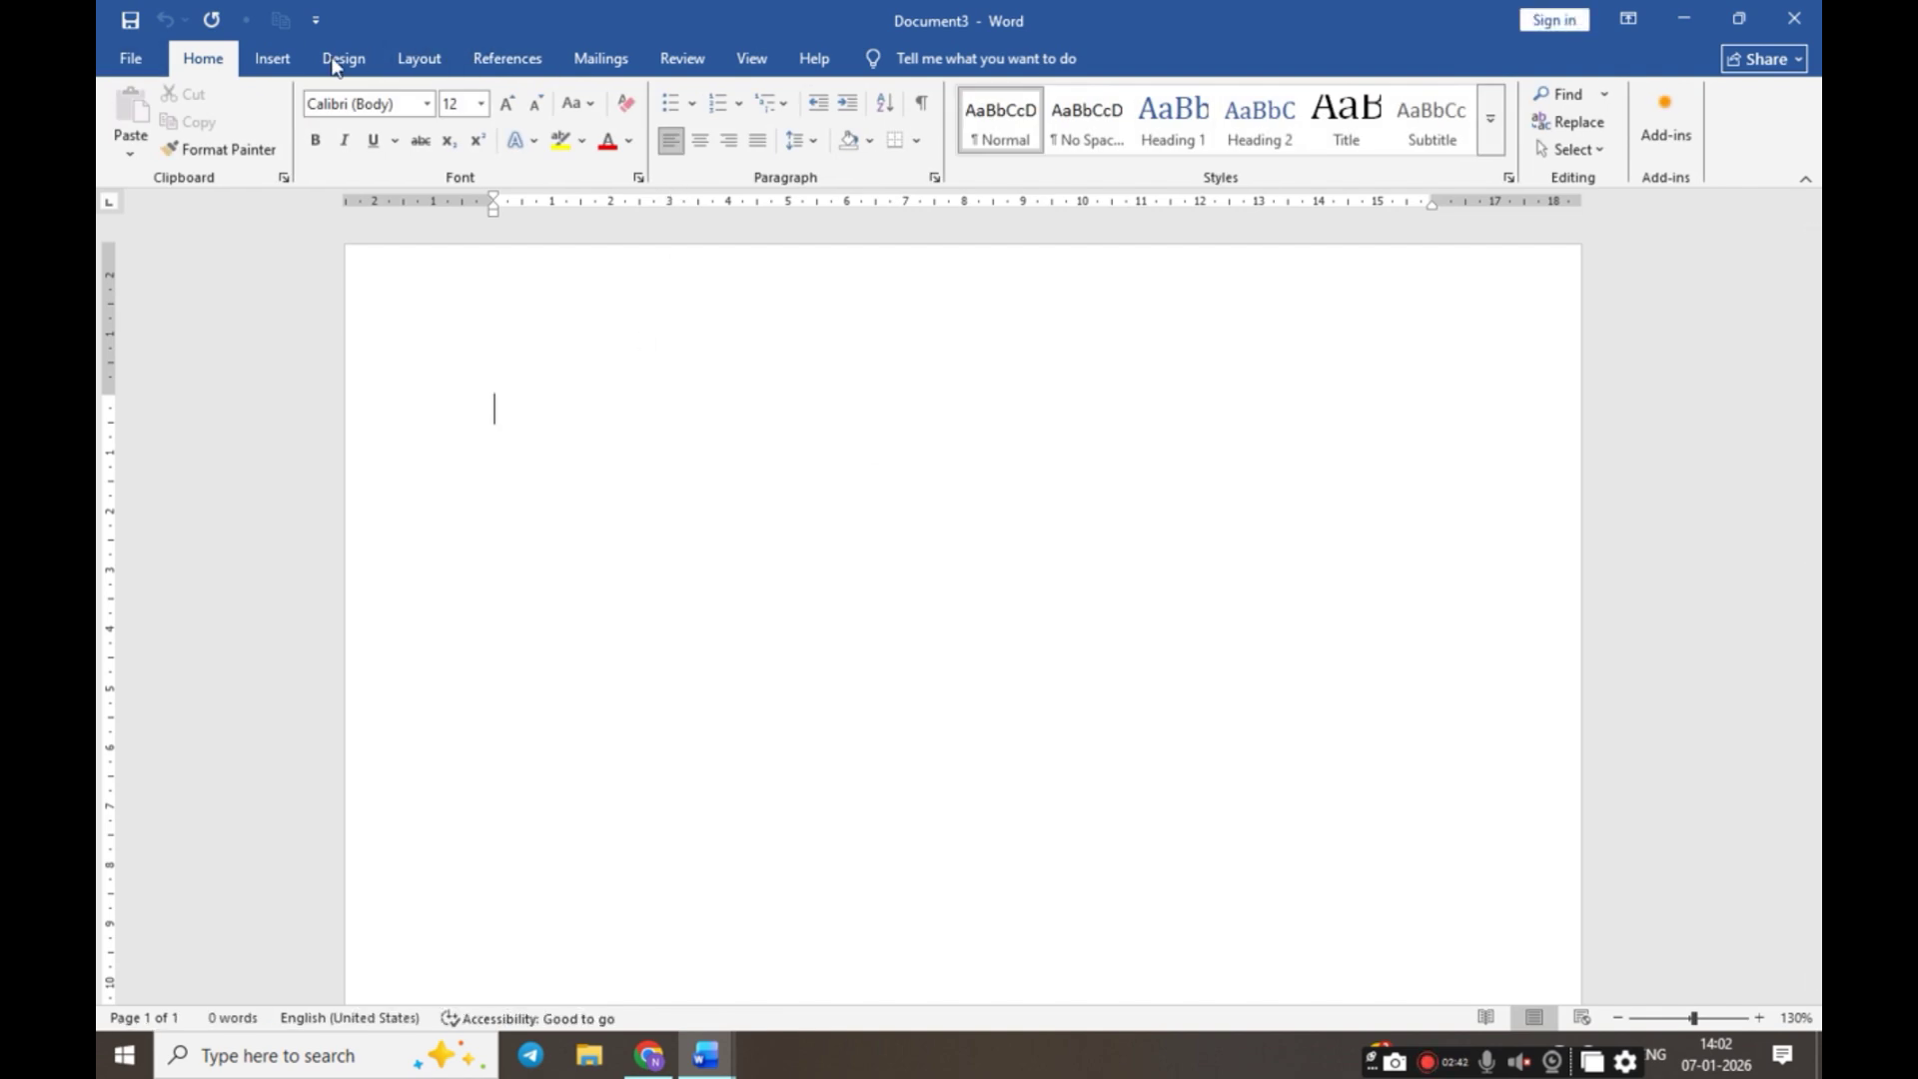
left_click(274, 60)
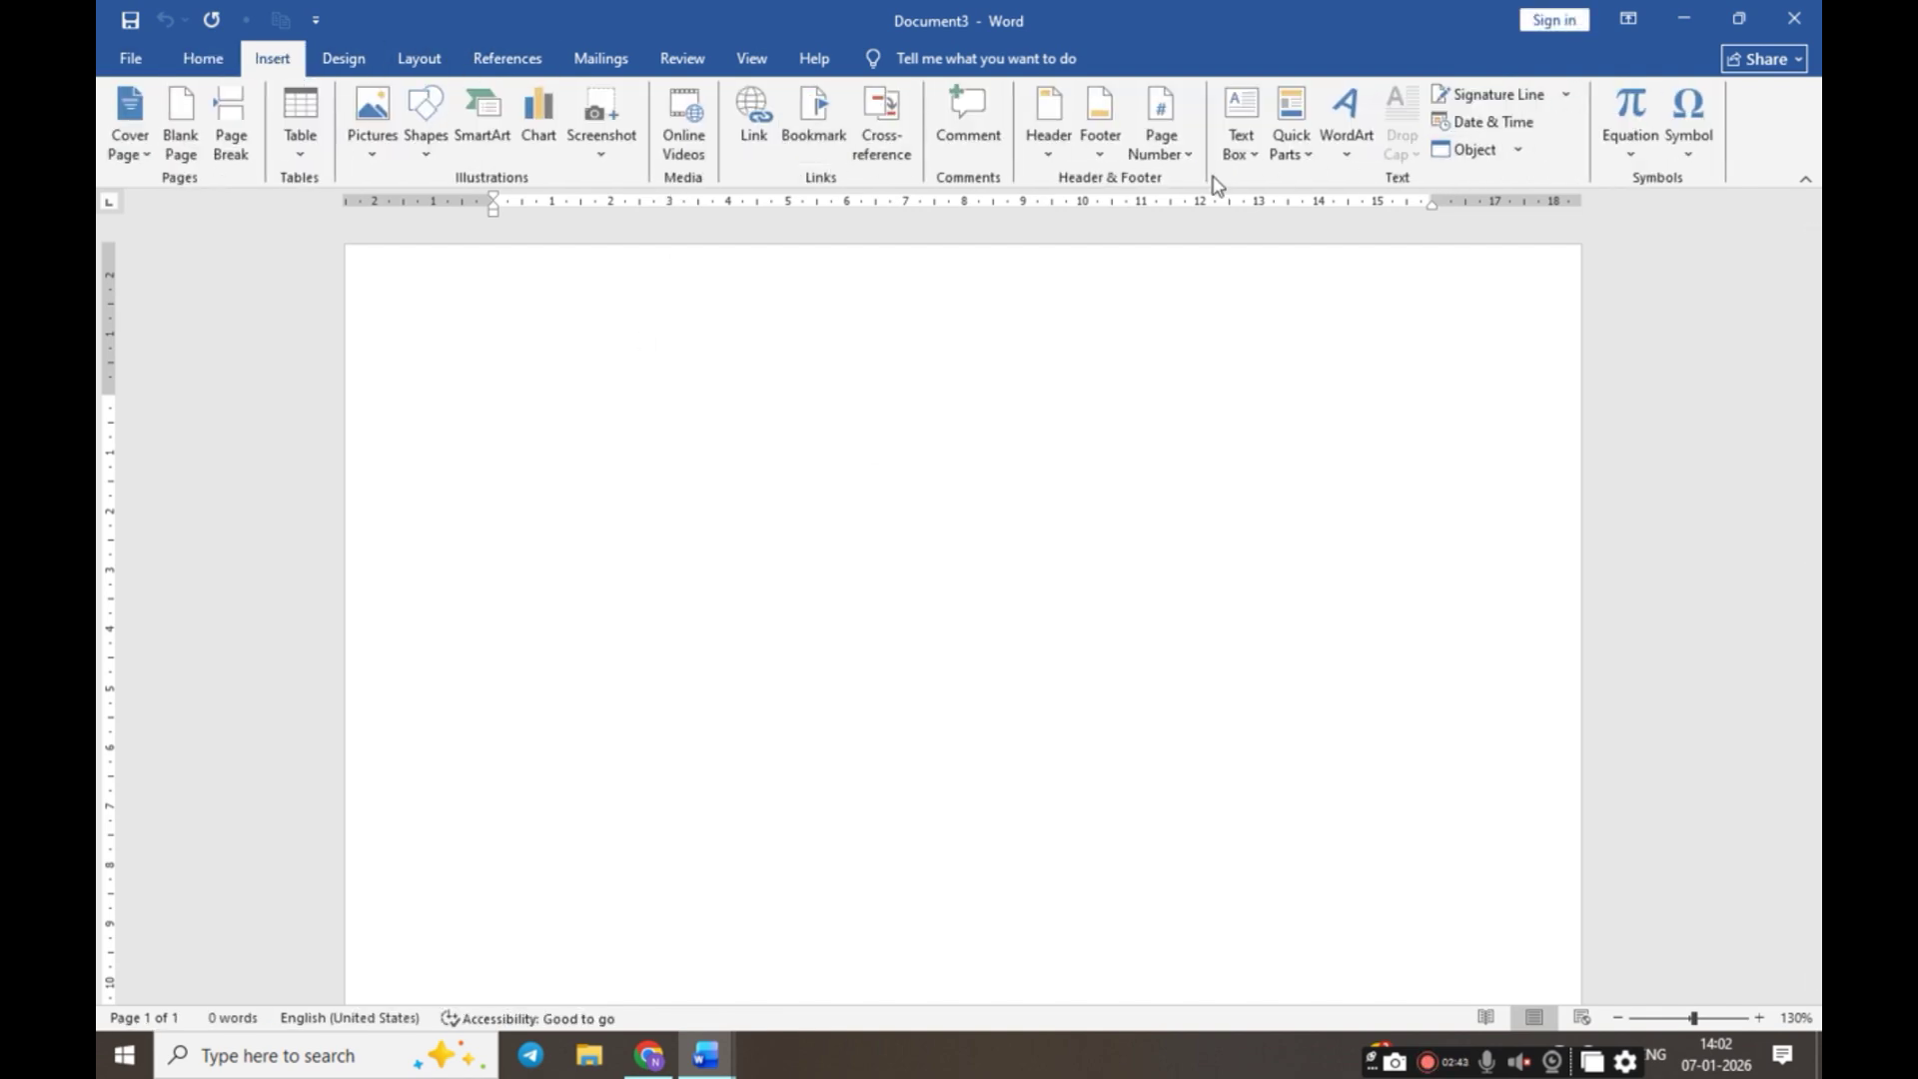
left_click(1108, 150)
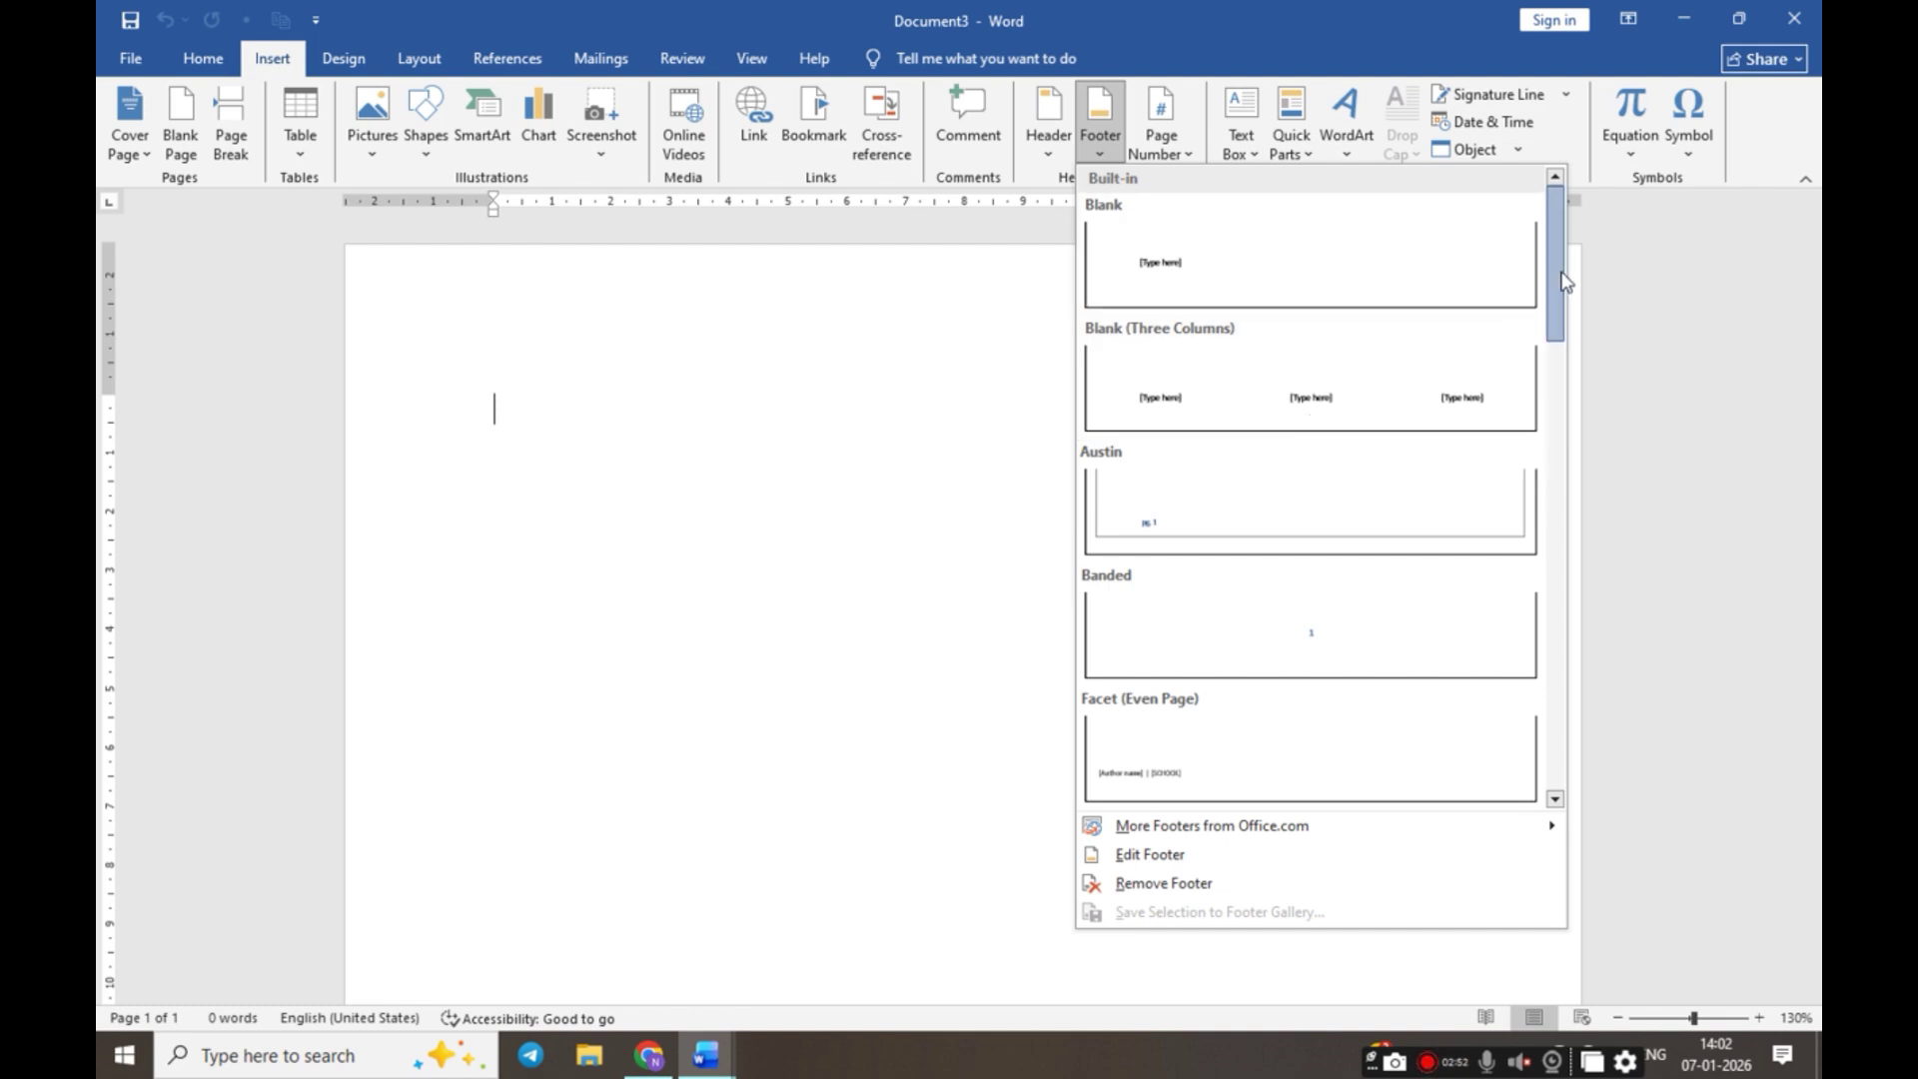
left_click_drag(1564, 282, 1564, 342)
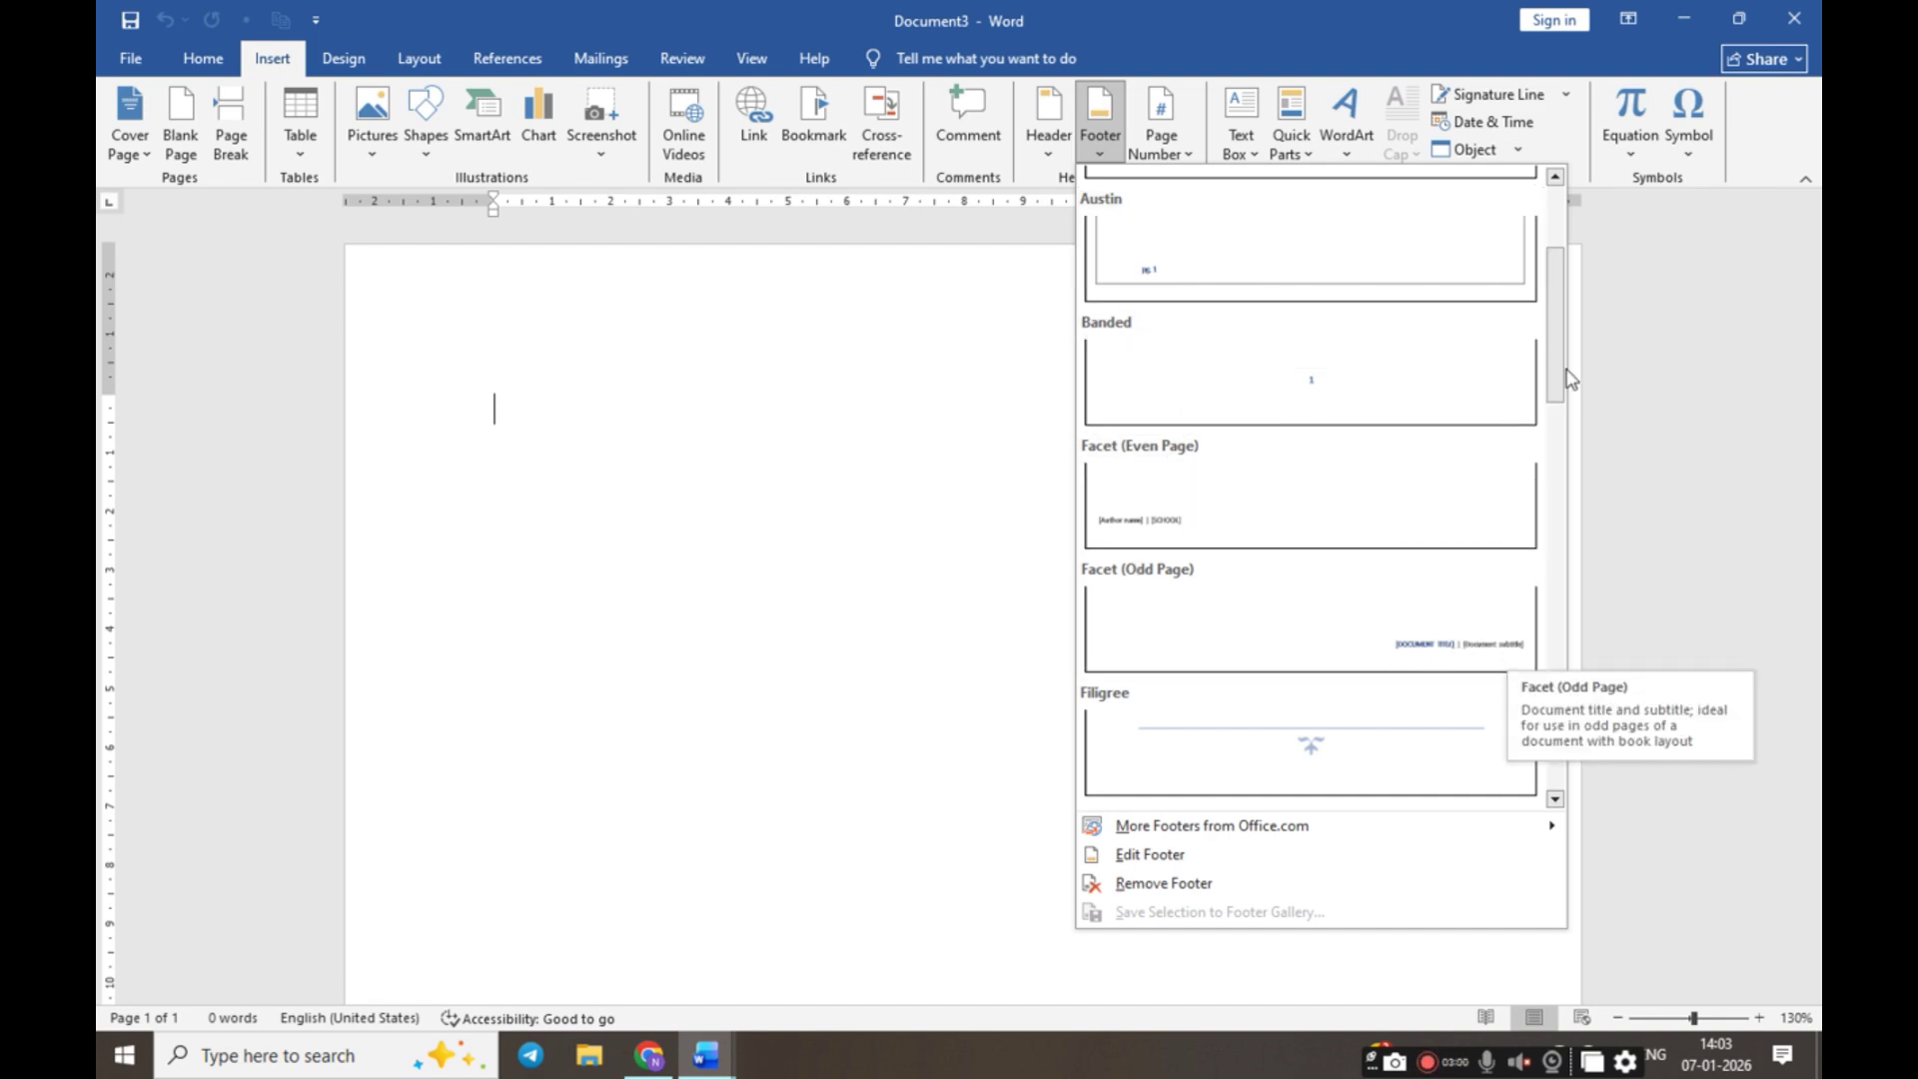
left_click_drag(1563, 365, 1558, 479)
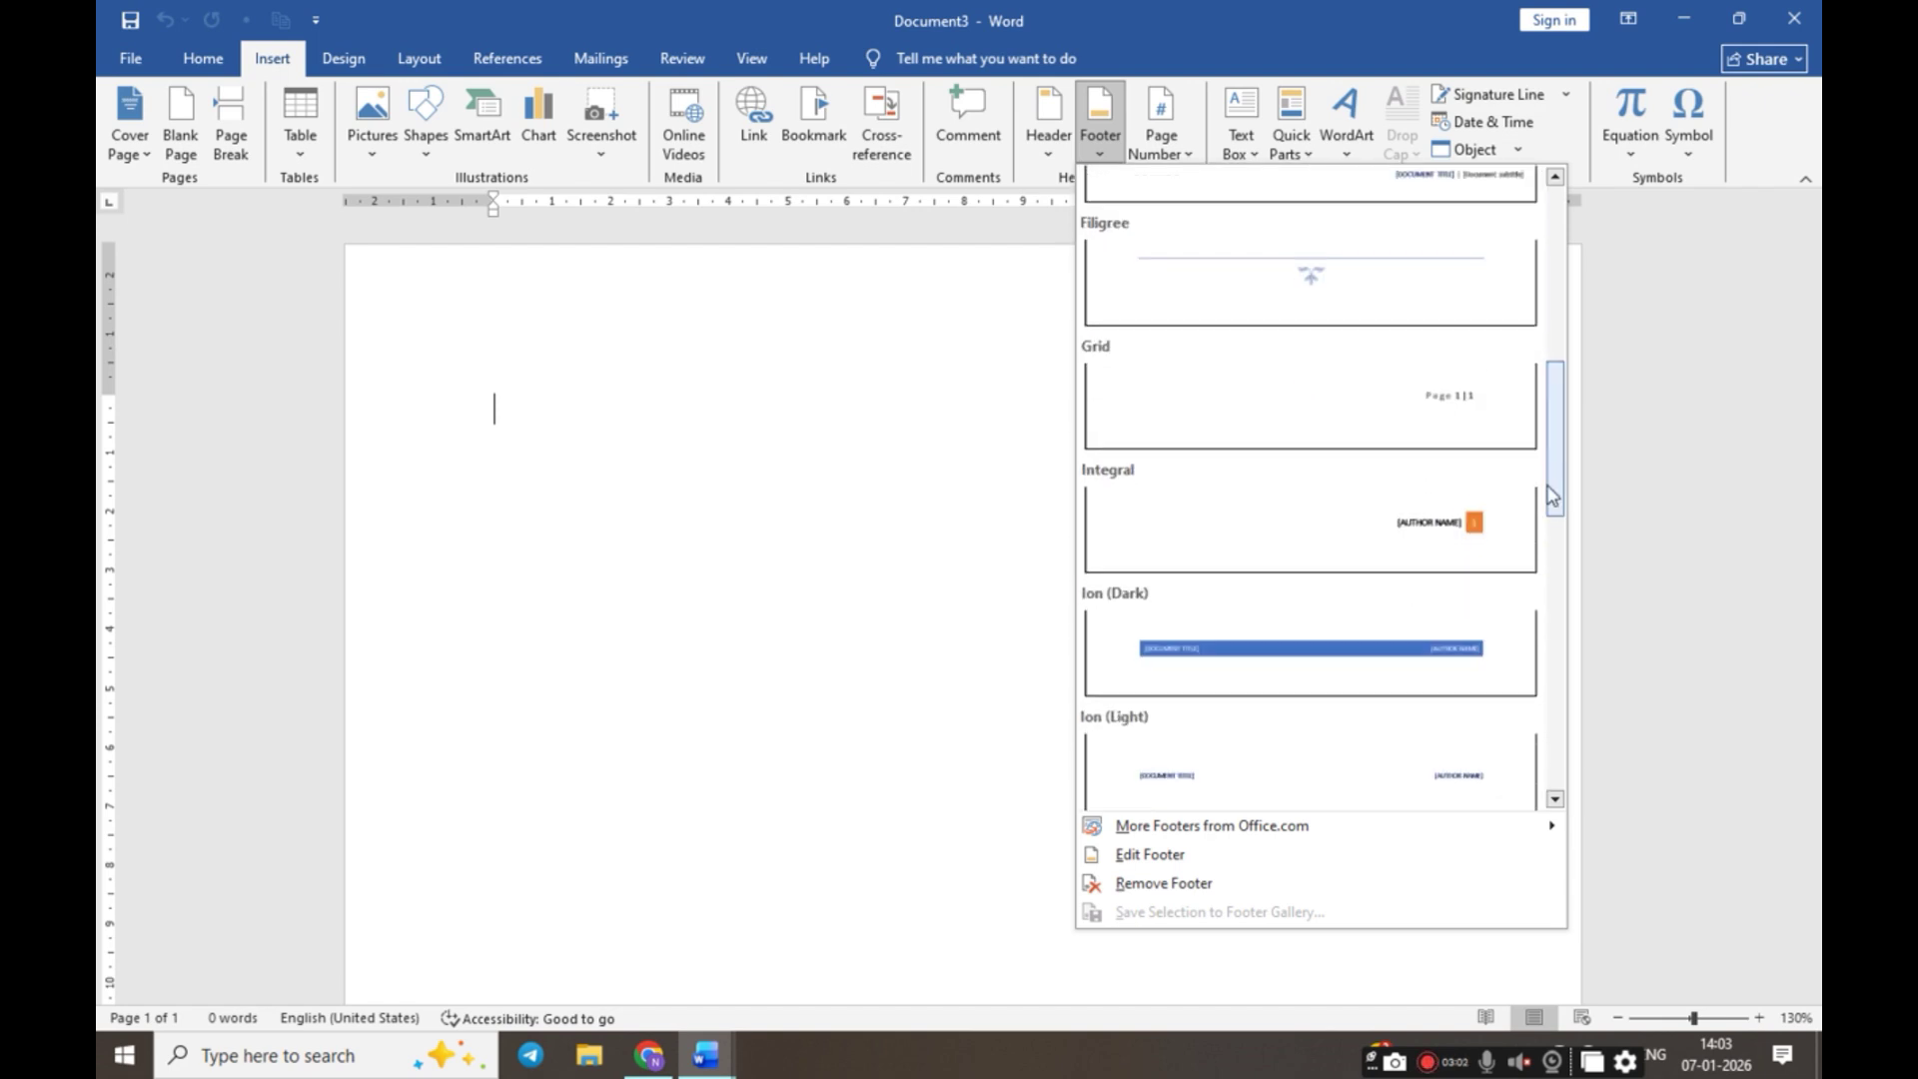
left_click(1440, 529)
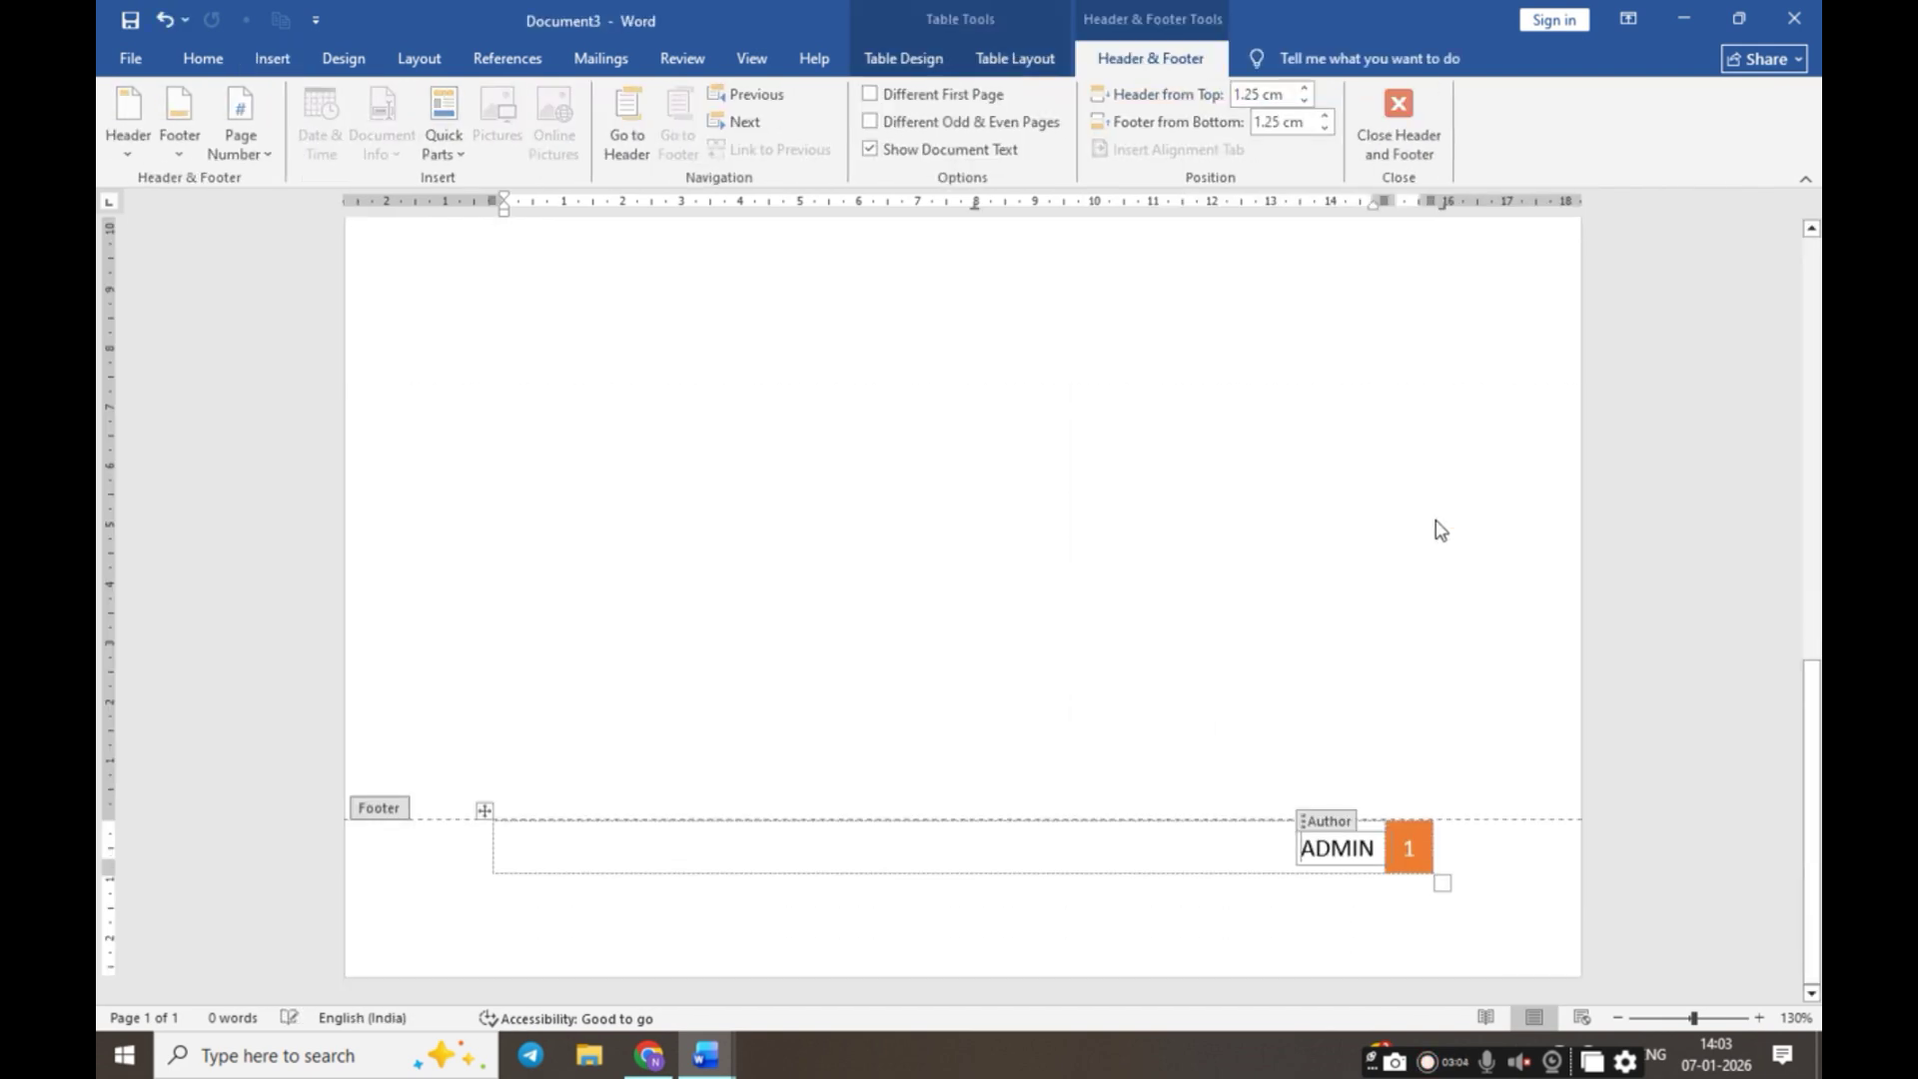
Replace the author text in the footer with COMPUTER and close footer editing
left_click(1364, 847)
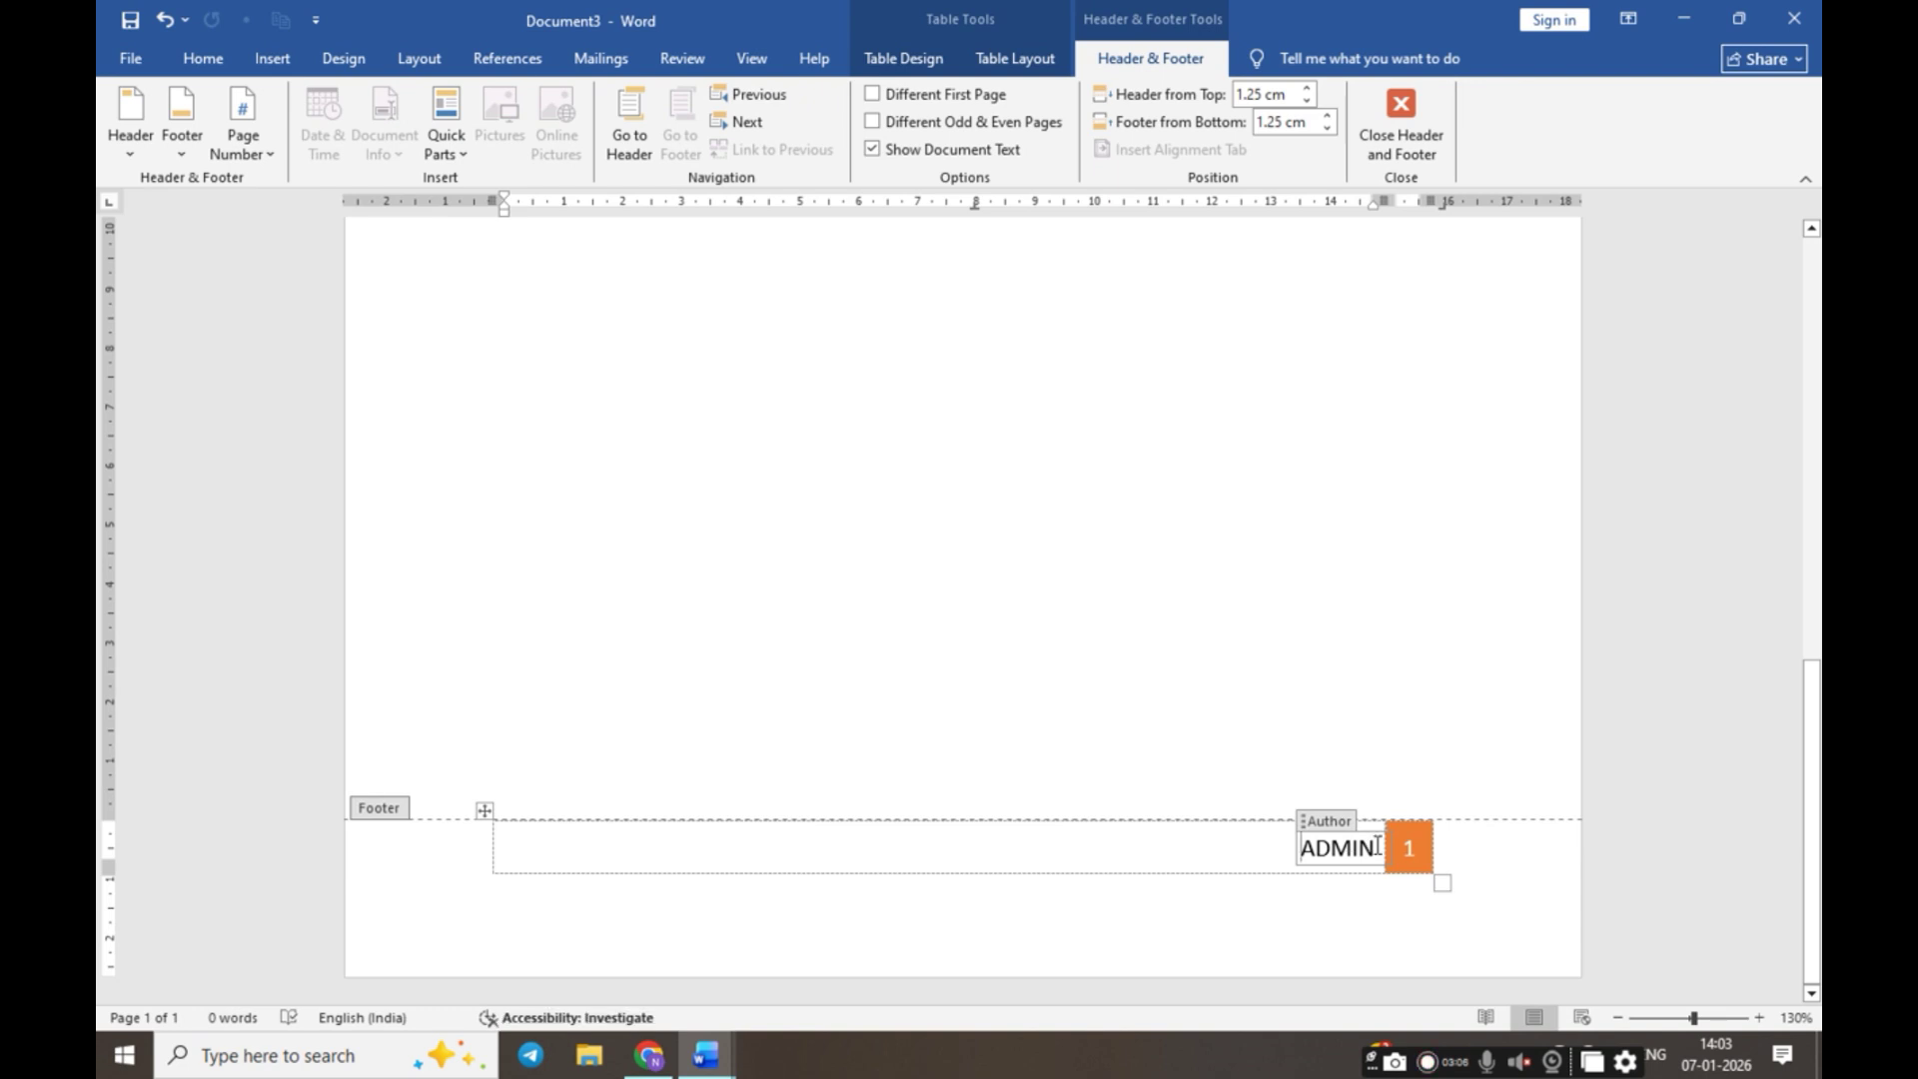
left_click_drag(1364, 847, 1300, 848)
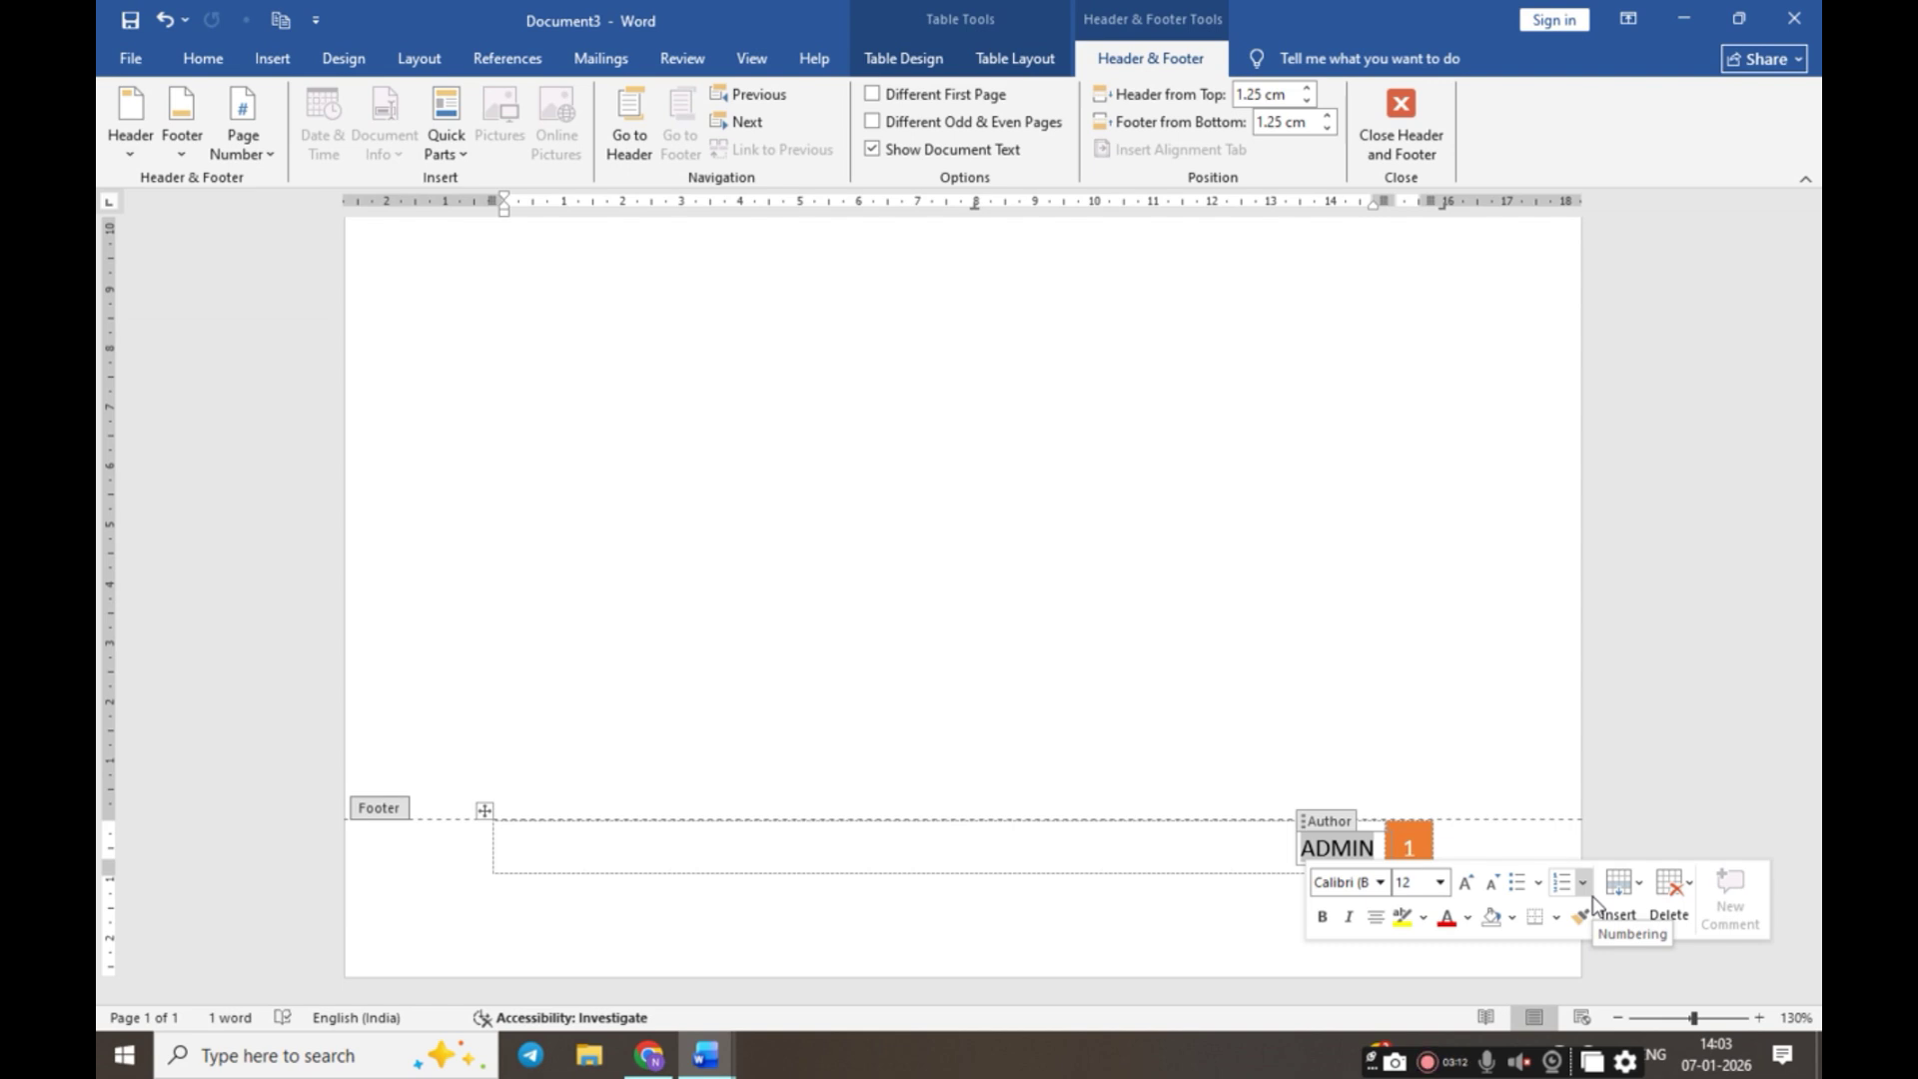
type("COMP")
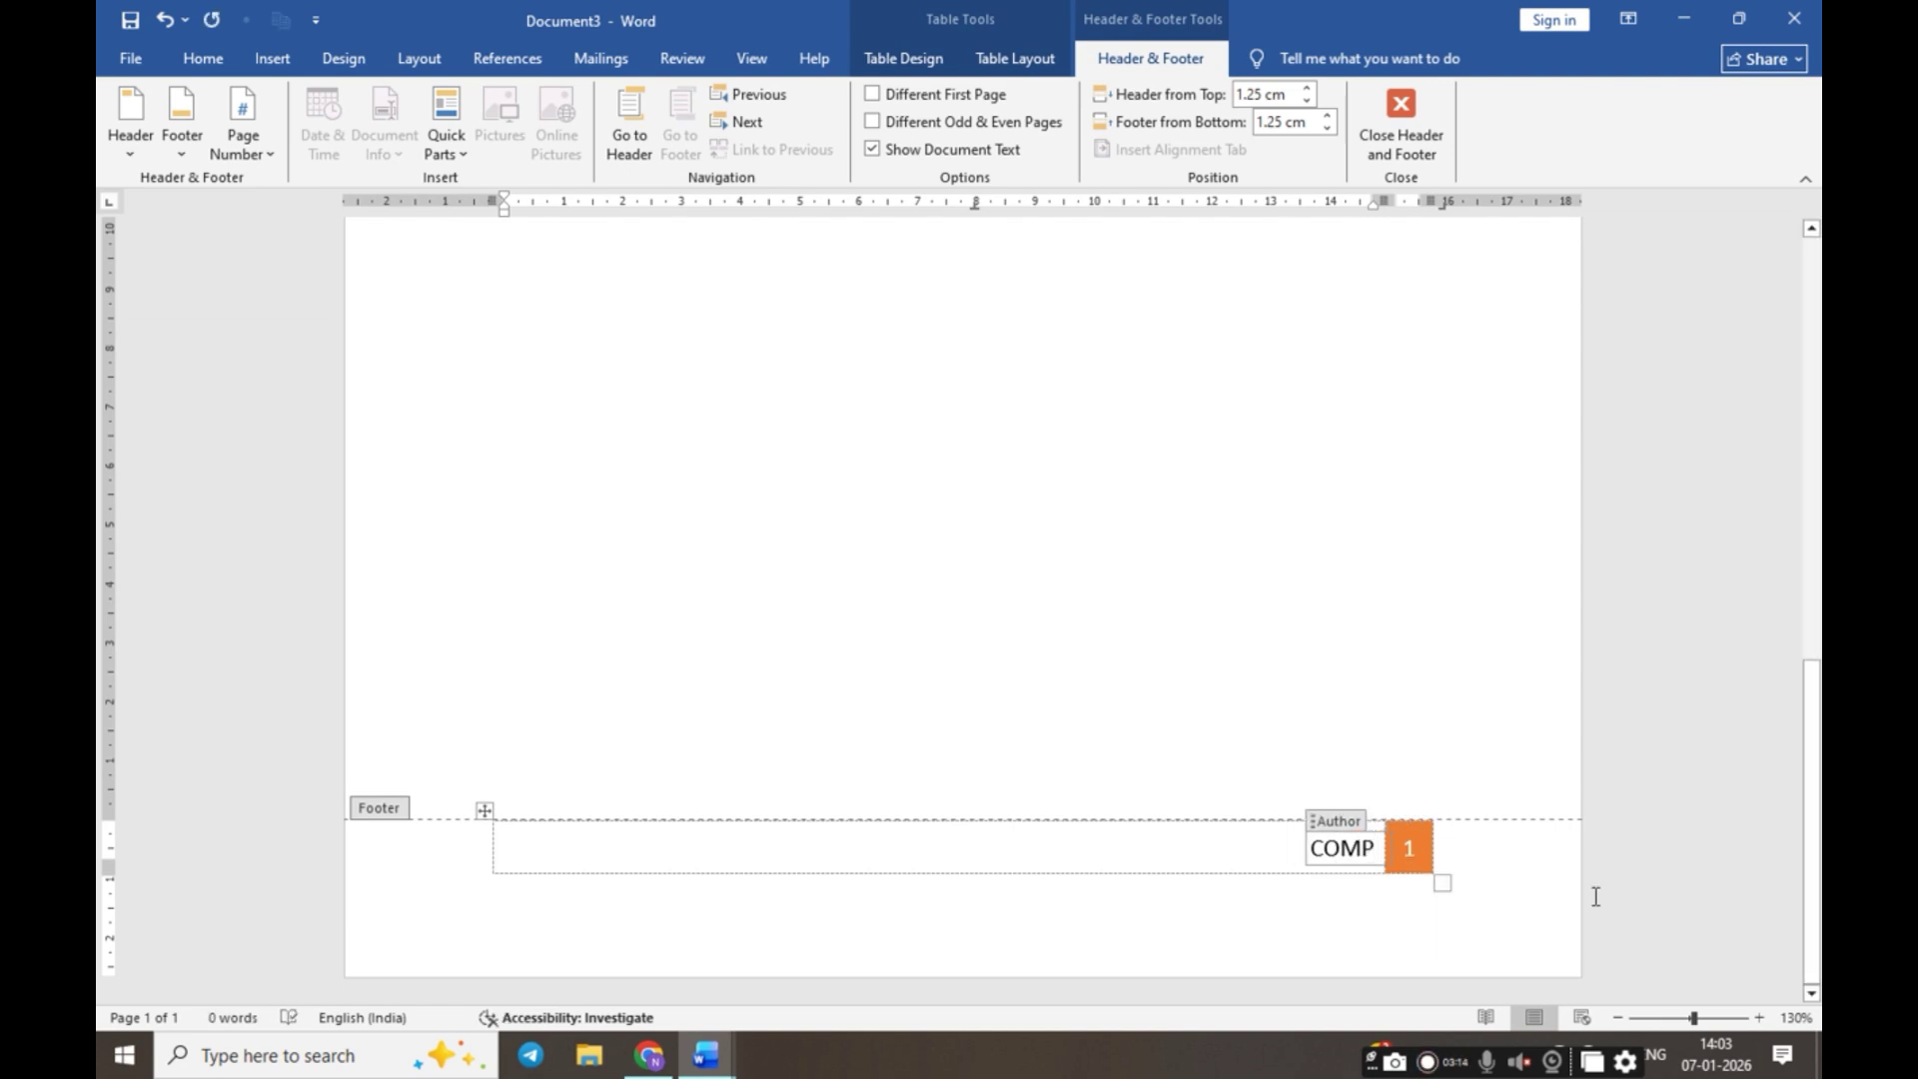
type("UTER")
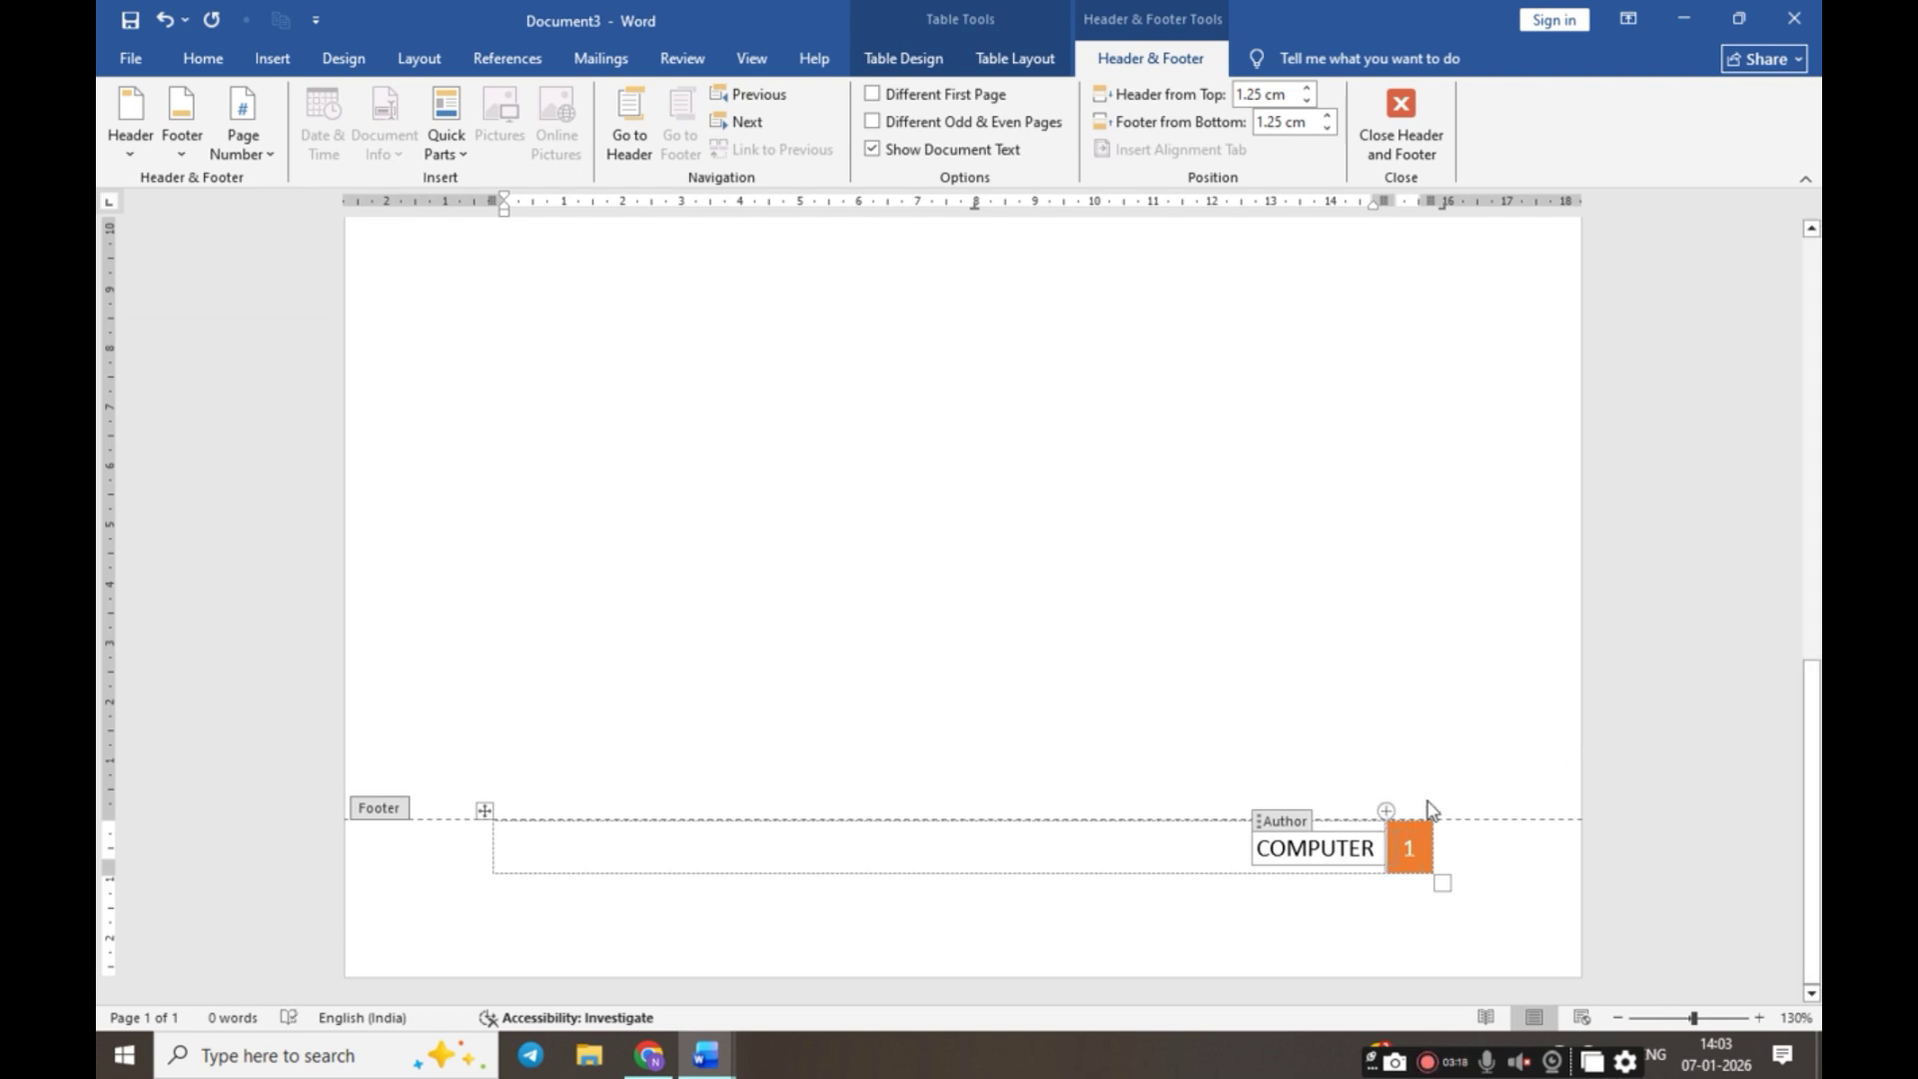
left_click(1398, 108)
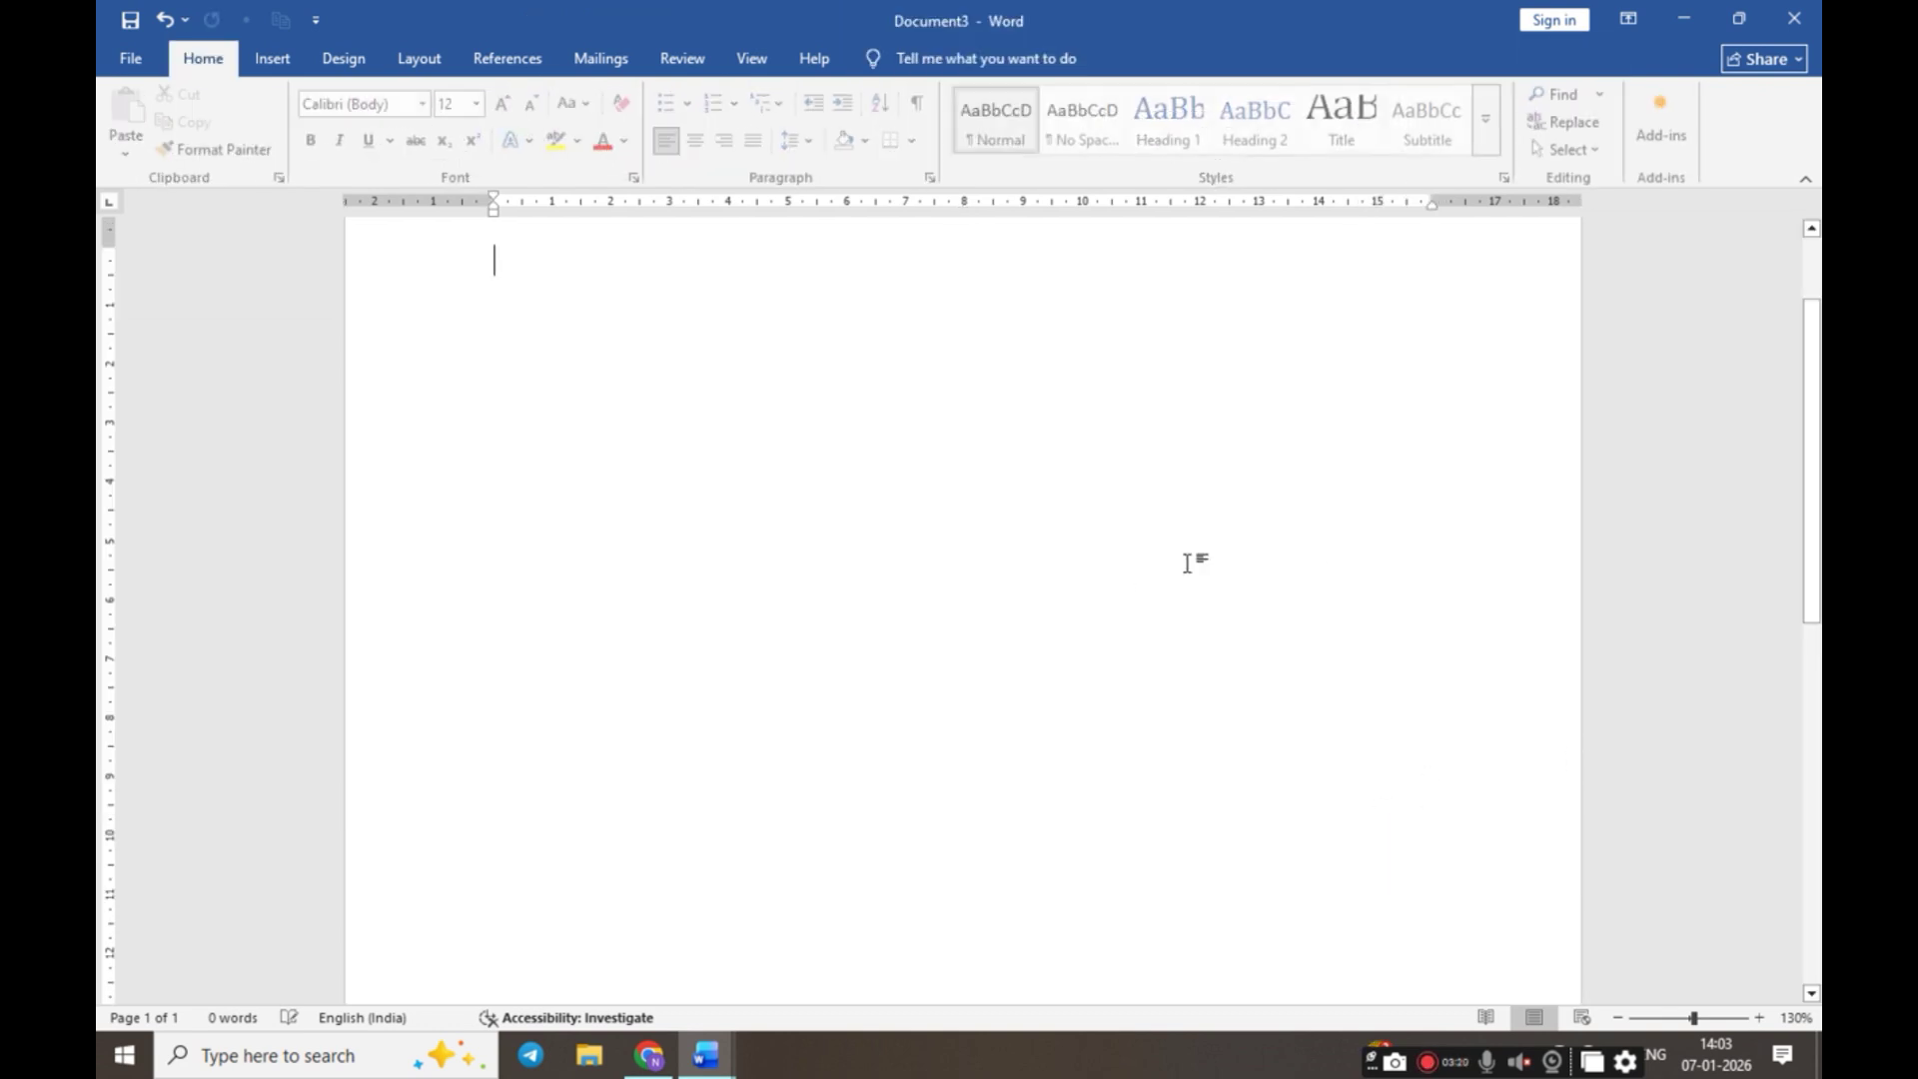
Add blank pages until the document has eleven pages and check the footer on the last pages
left_click(283, 63)
left_click(184, 133)
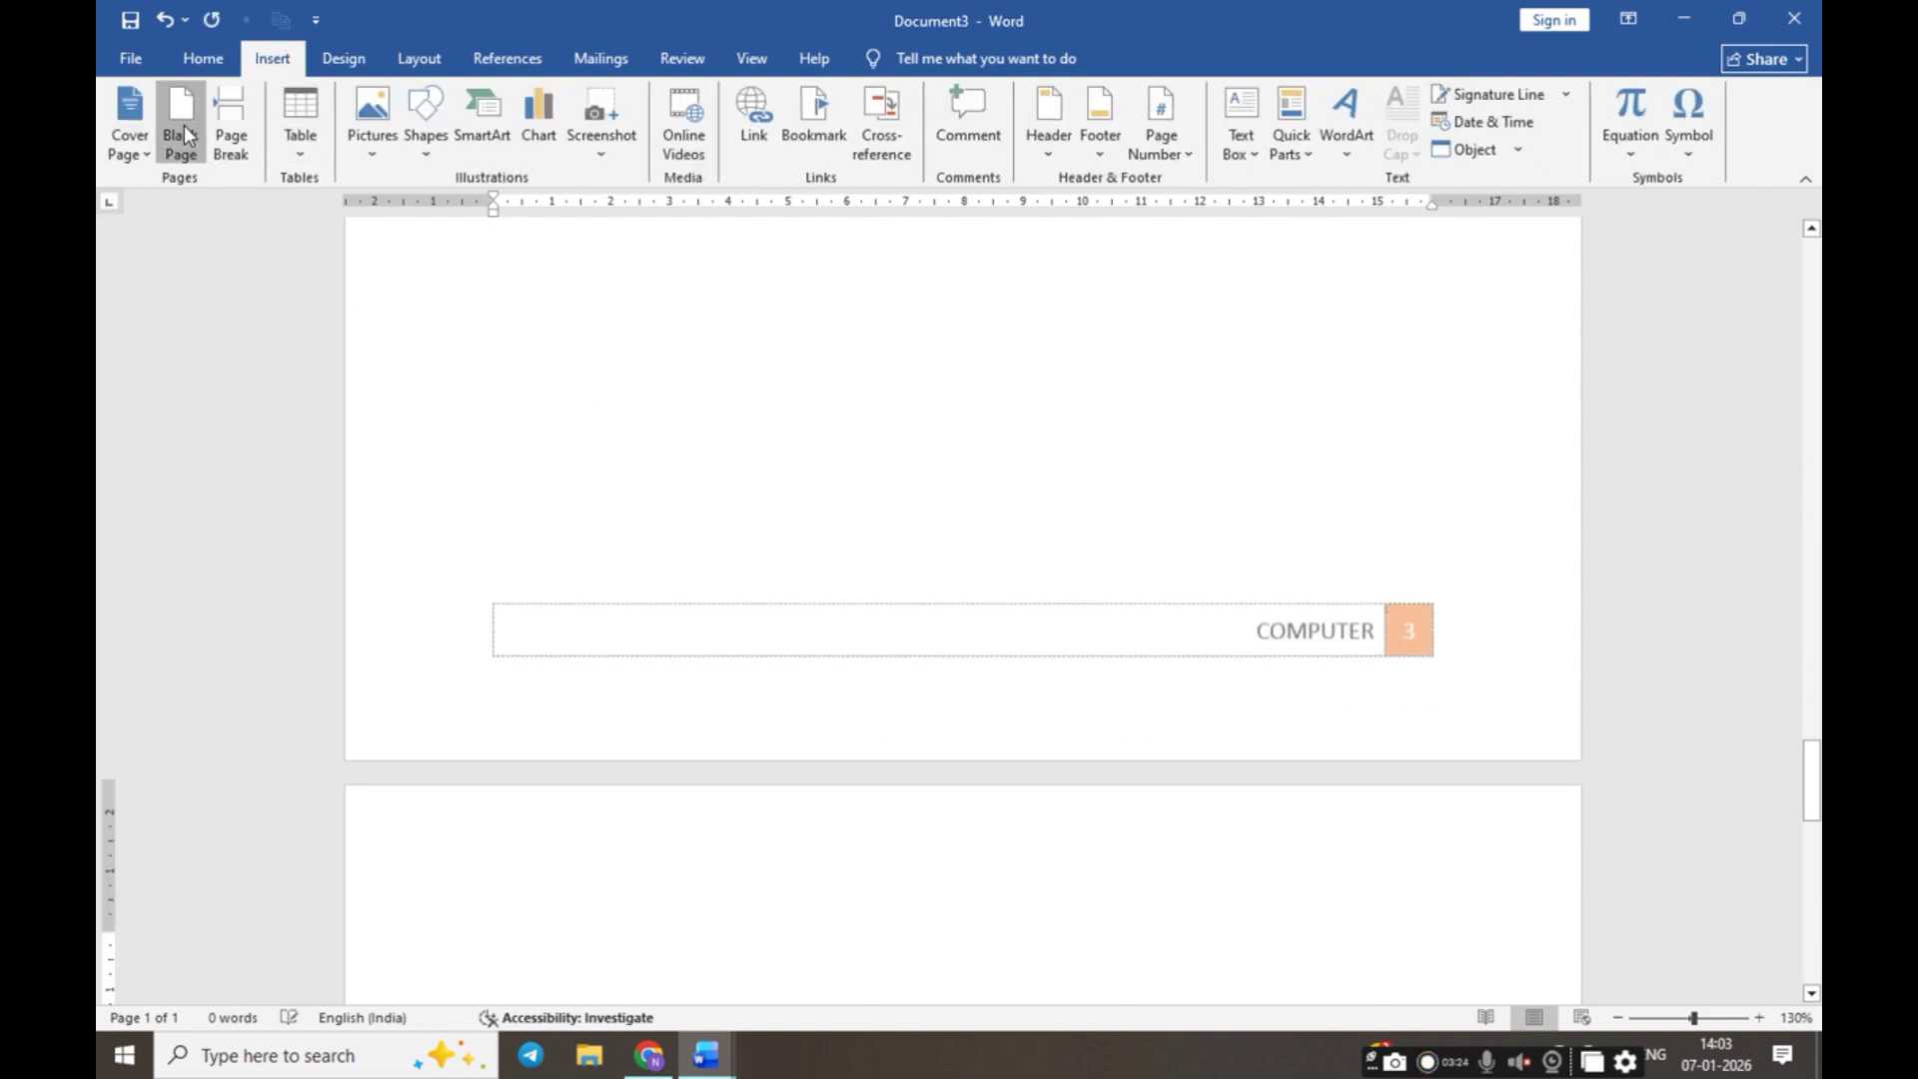
left_click(189, 136)
left_click(189, 136)
left_click(189, 136)
scroll(1058, 430, "down", 1)
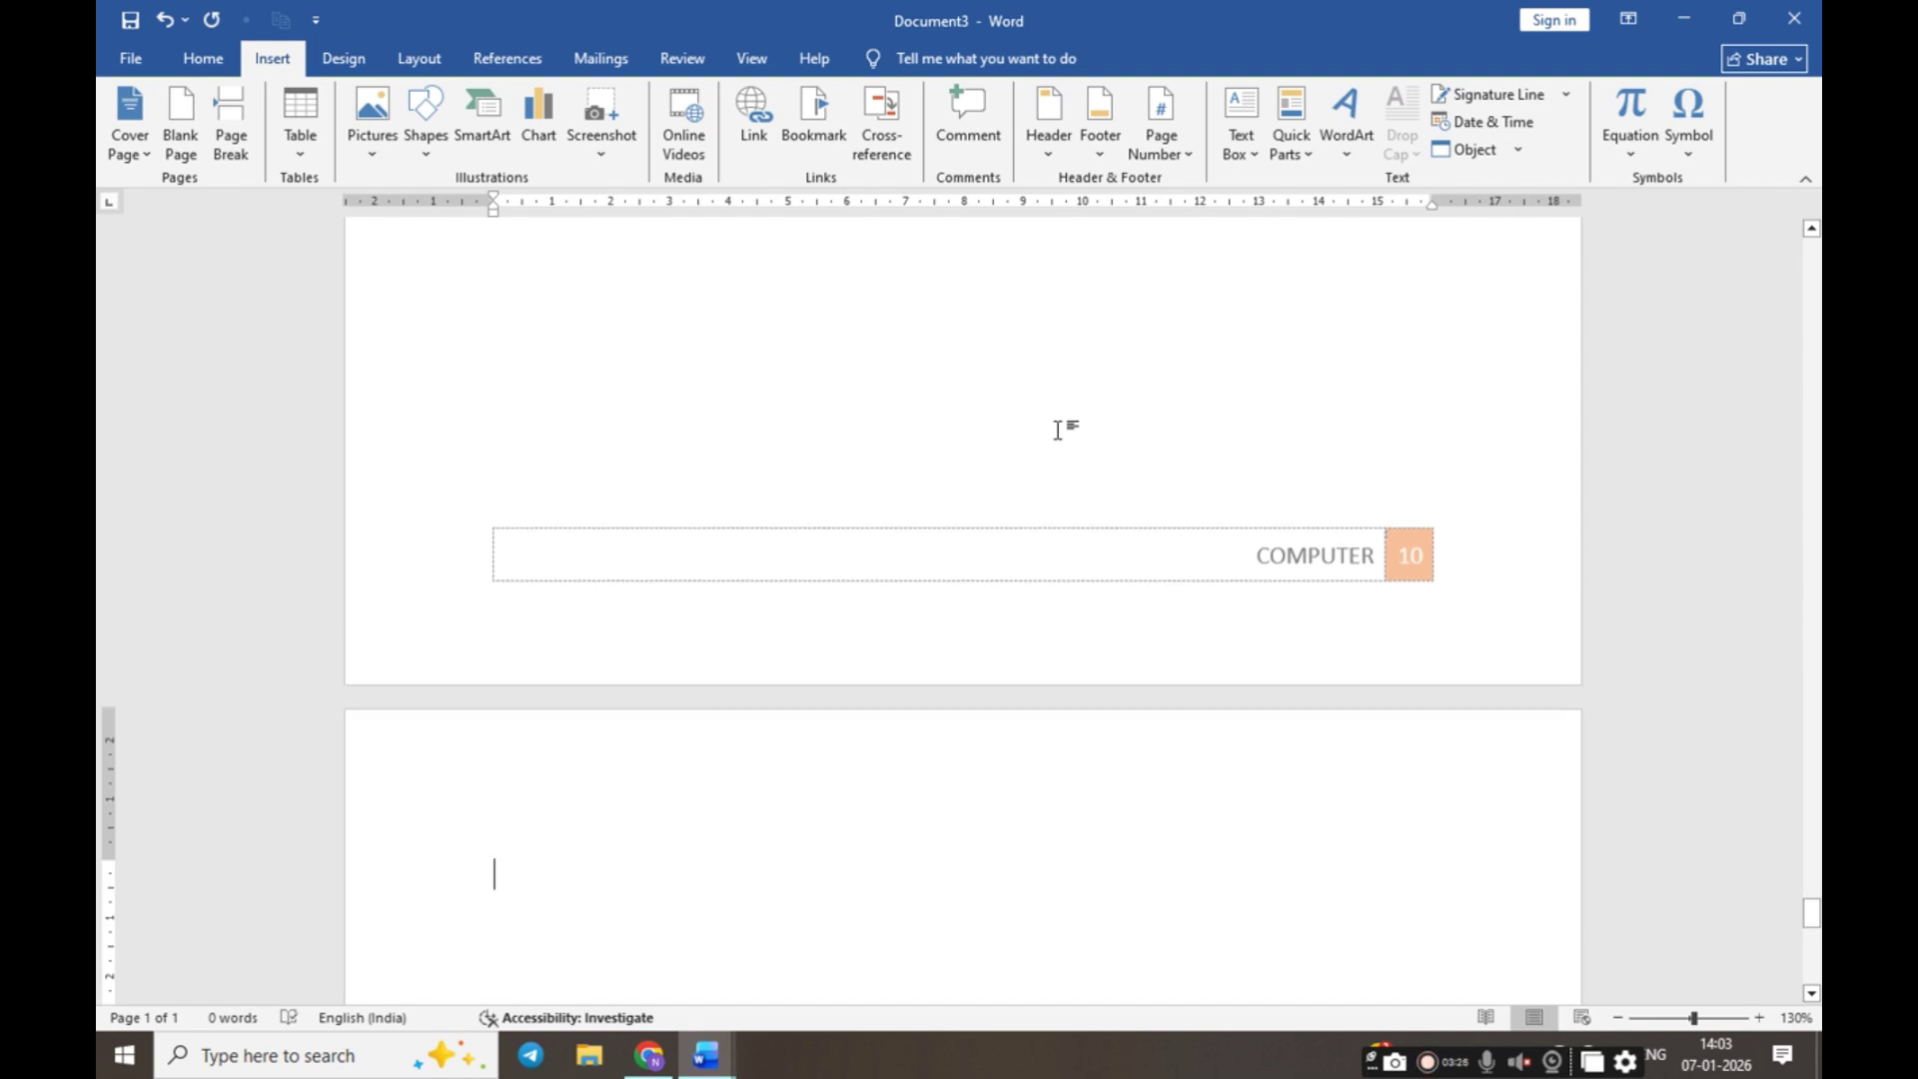
scroll(1059, 431, "down", 2)
scroll(1061, 430, "up", 5)
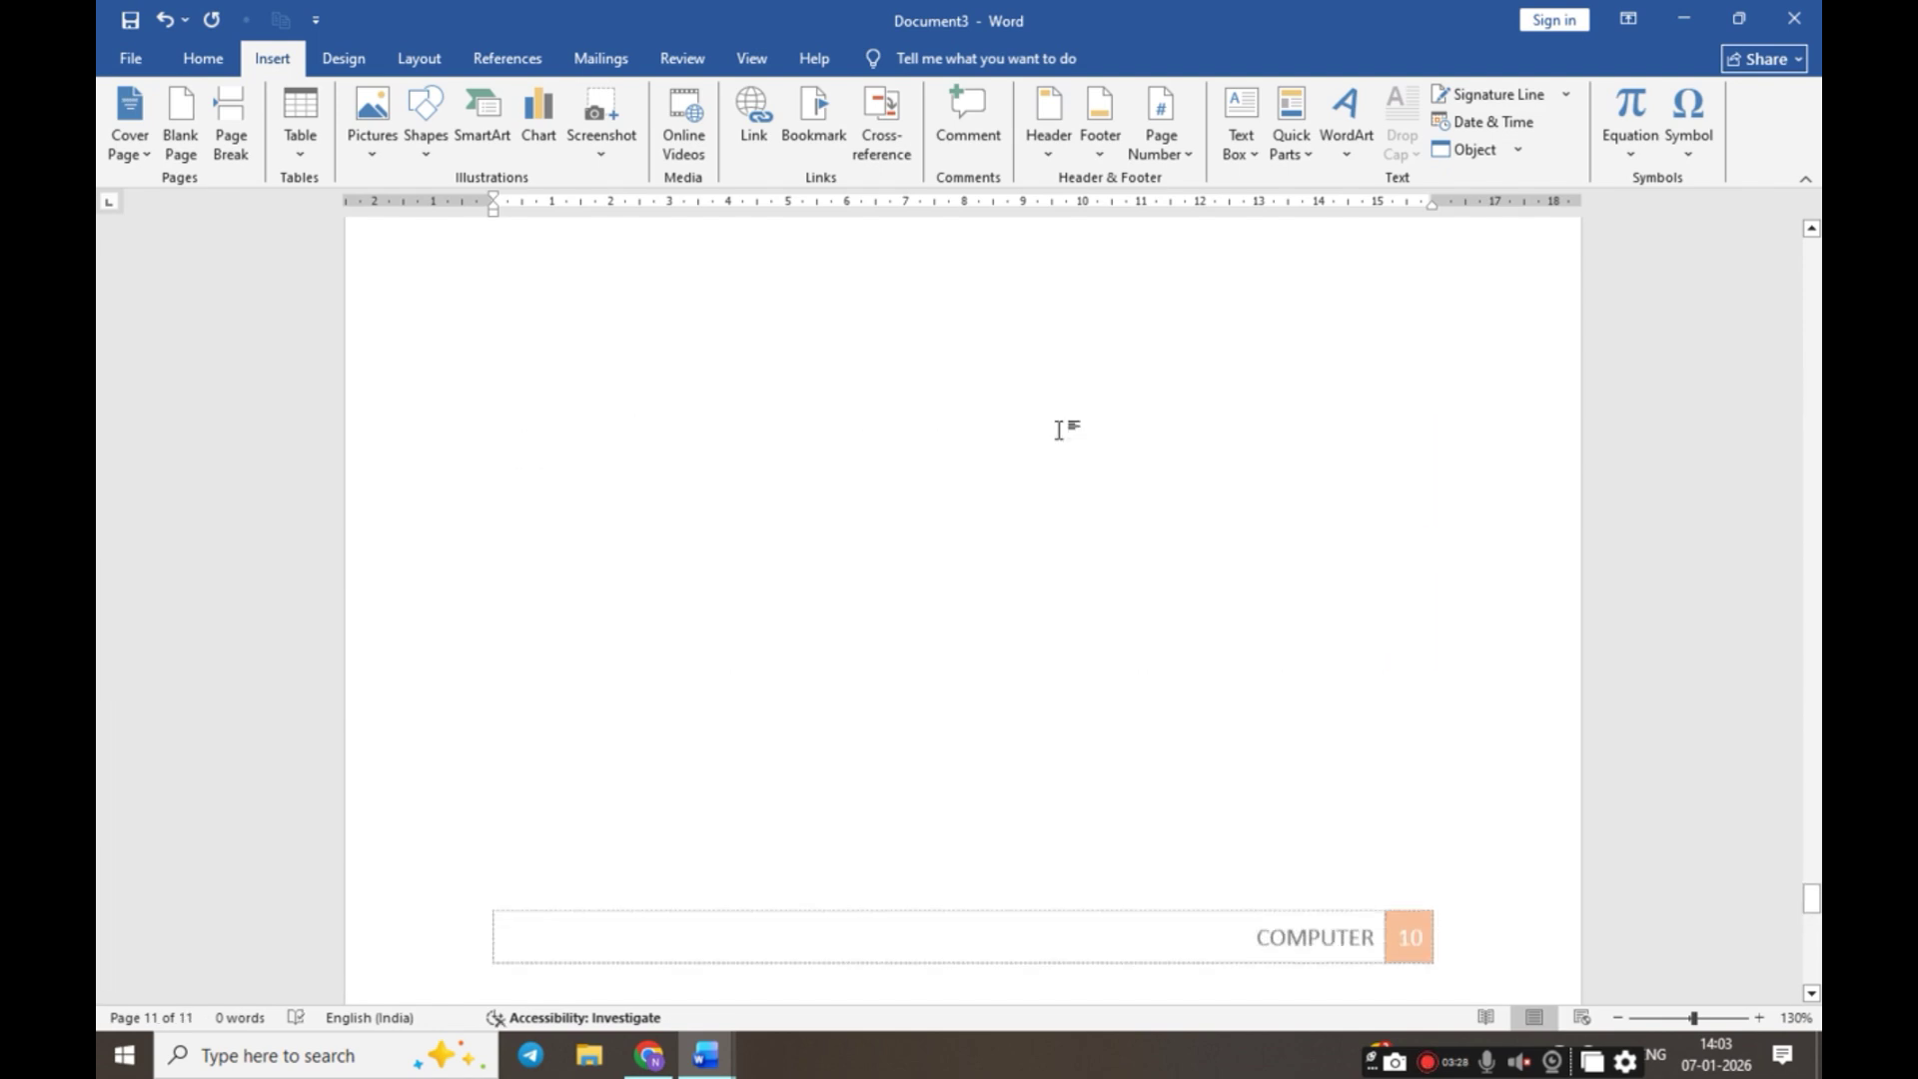
Examine the COMPUTER footer and its page number on each page, going from the last page back to the first
scroll(1059, 429, "up", 10)
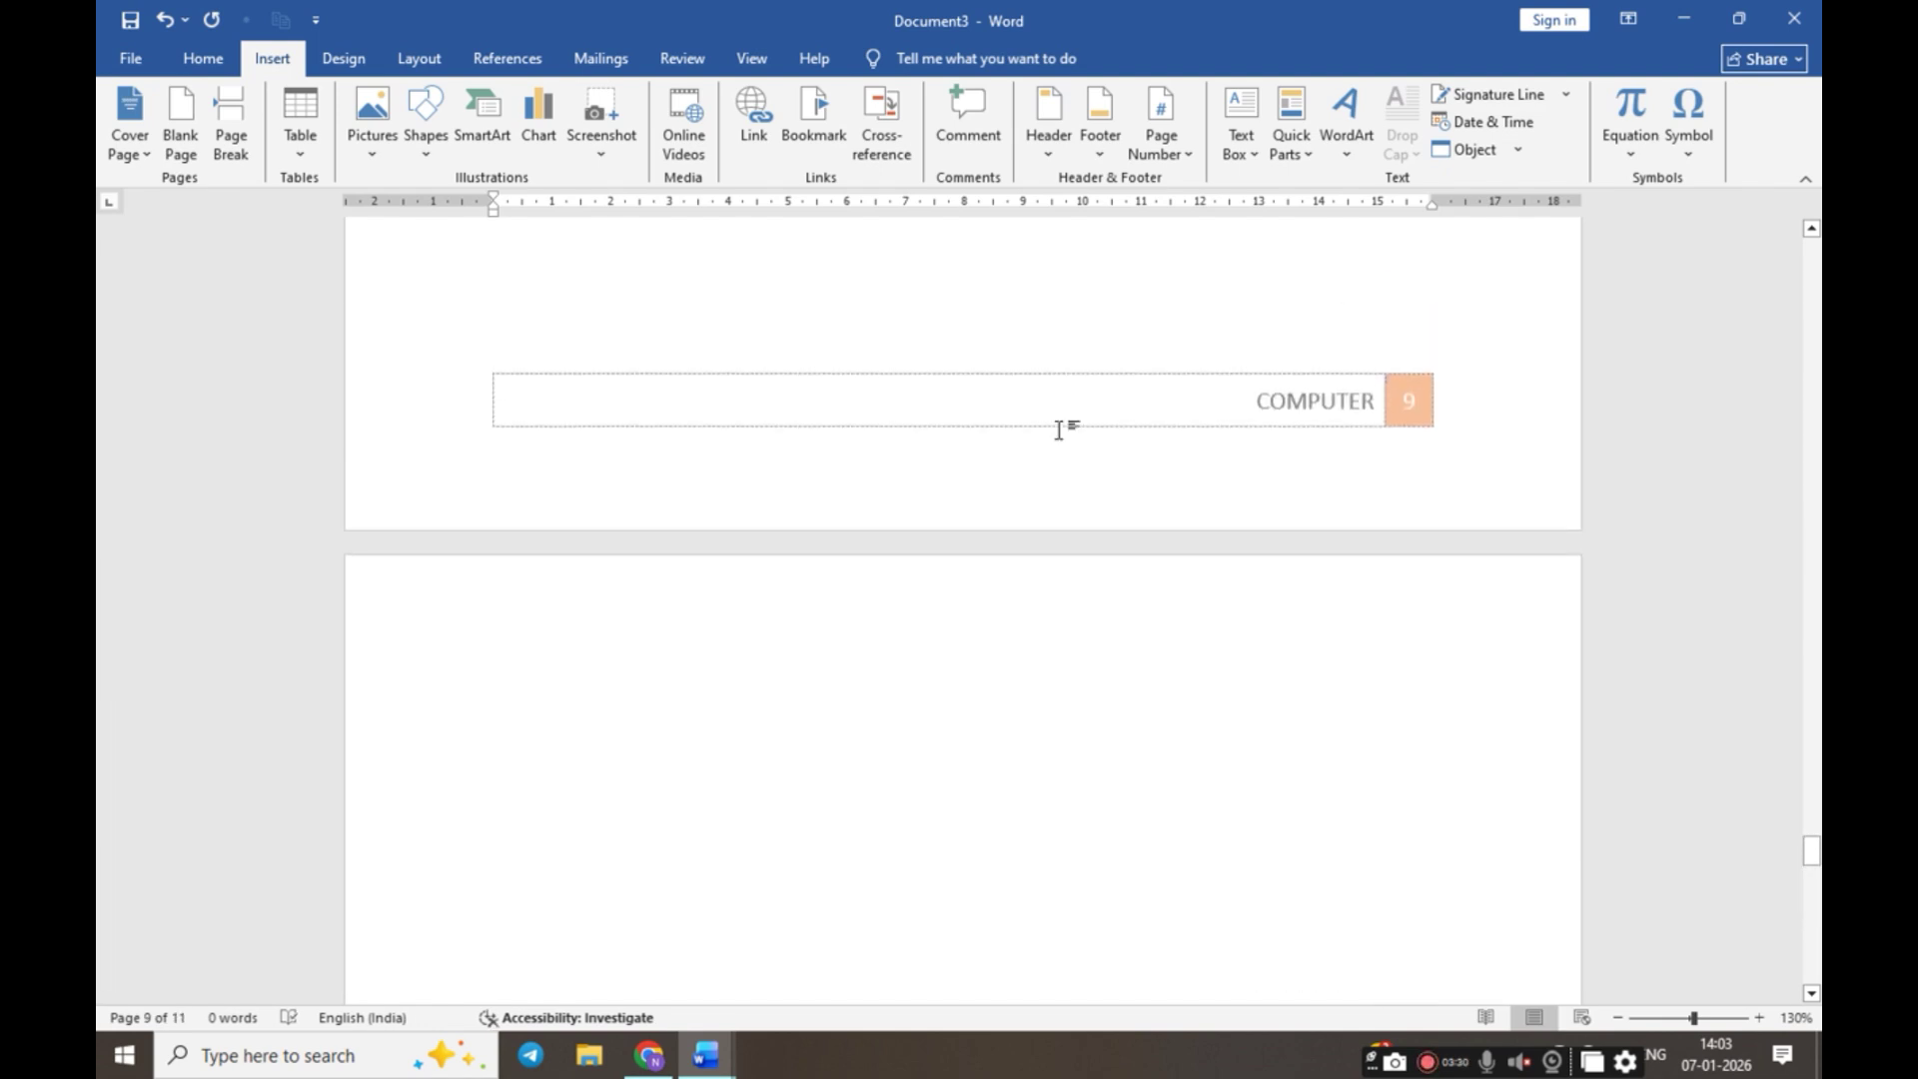
scroll(1059, 429, "up", 6)
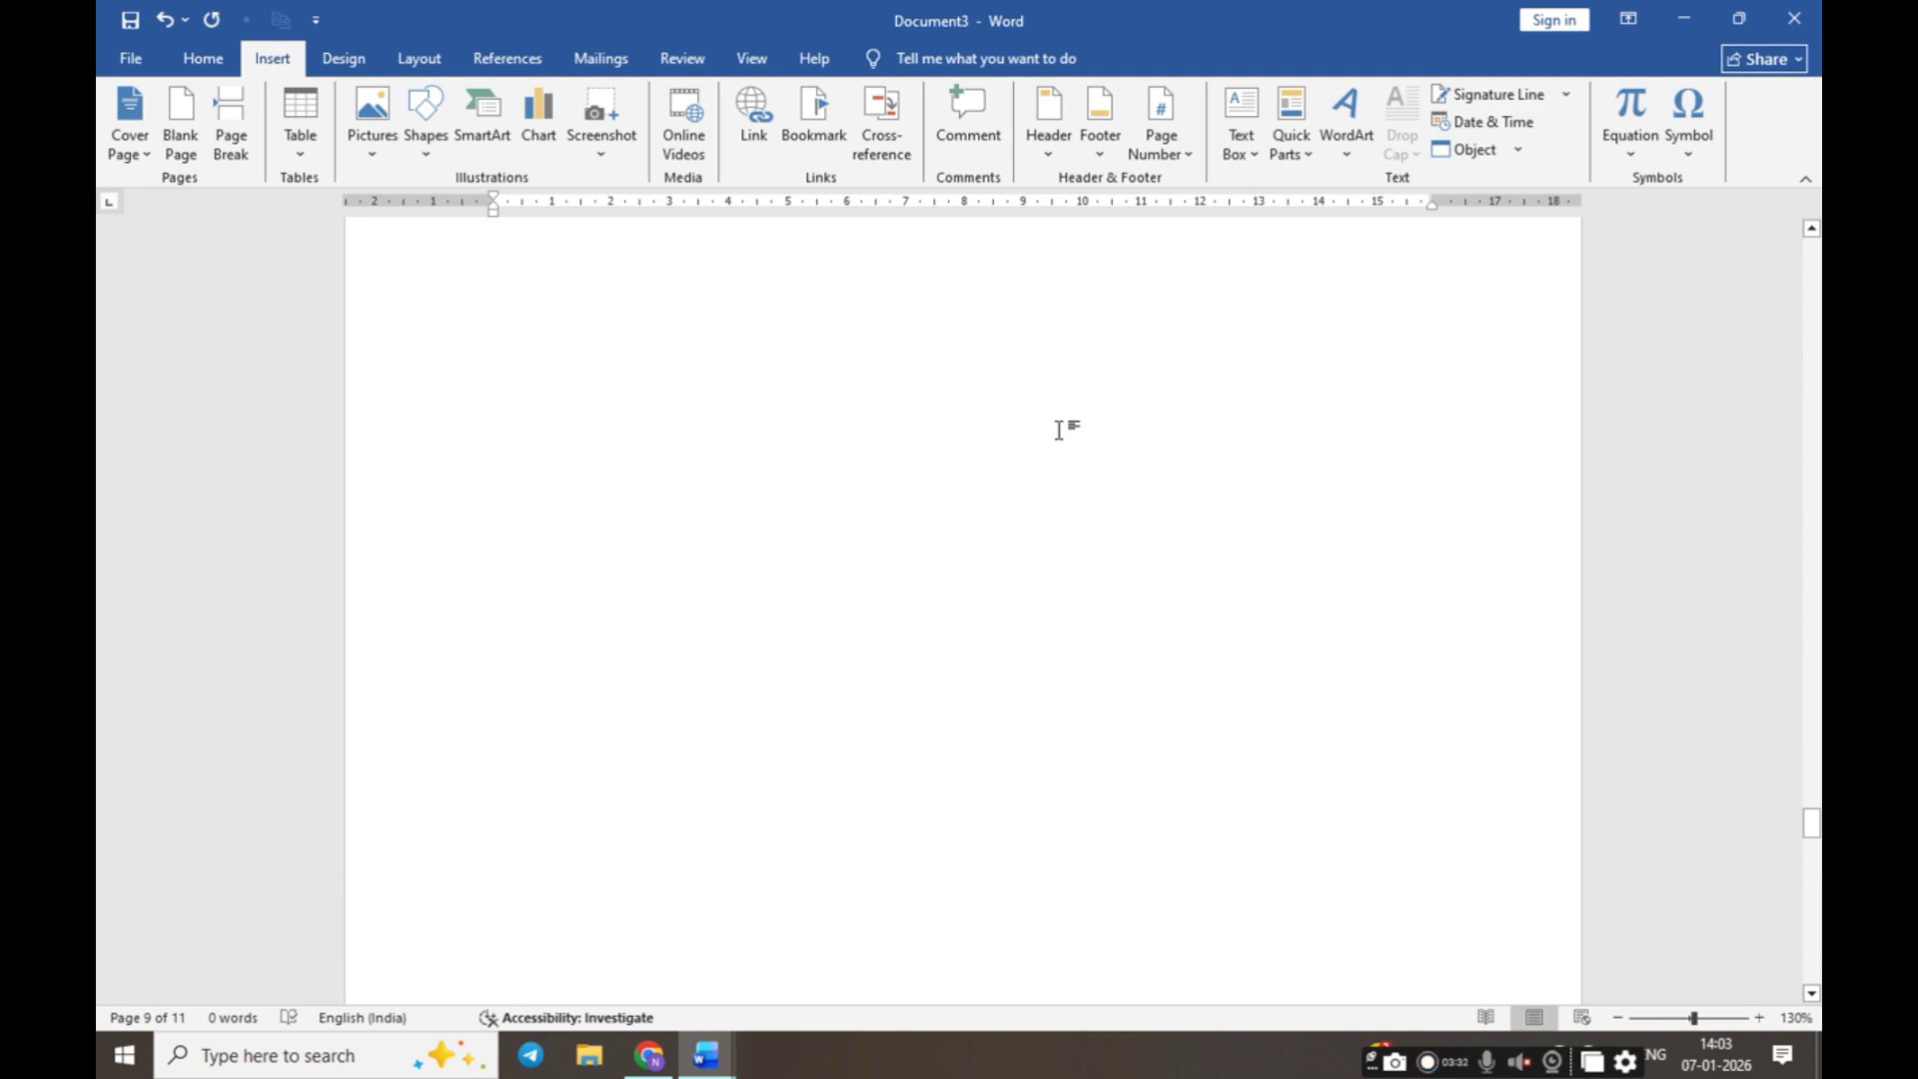
scroll(1059, 430, "up", 10)
scroll(1059, 429, "up", 10)
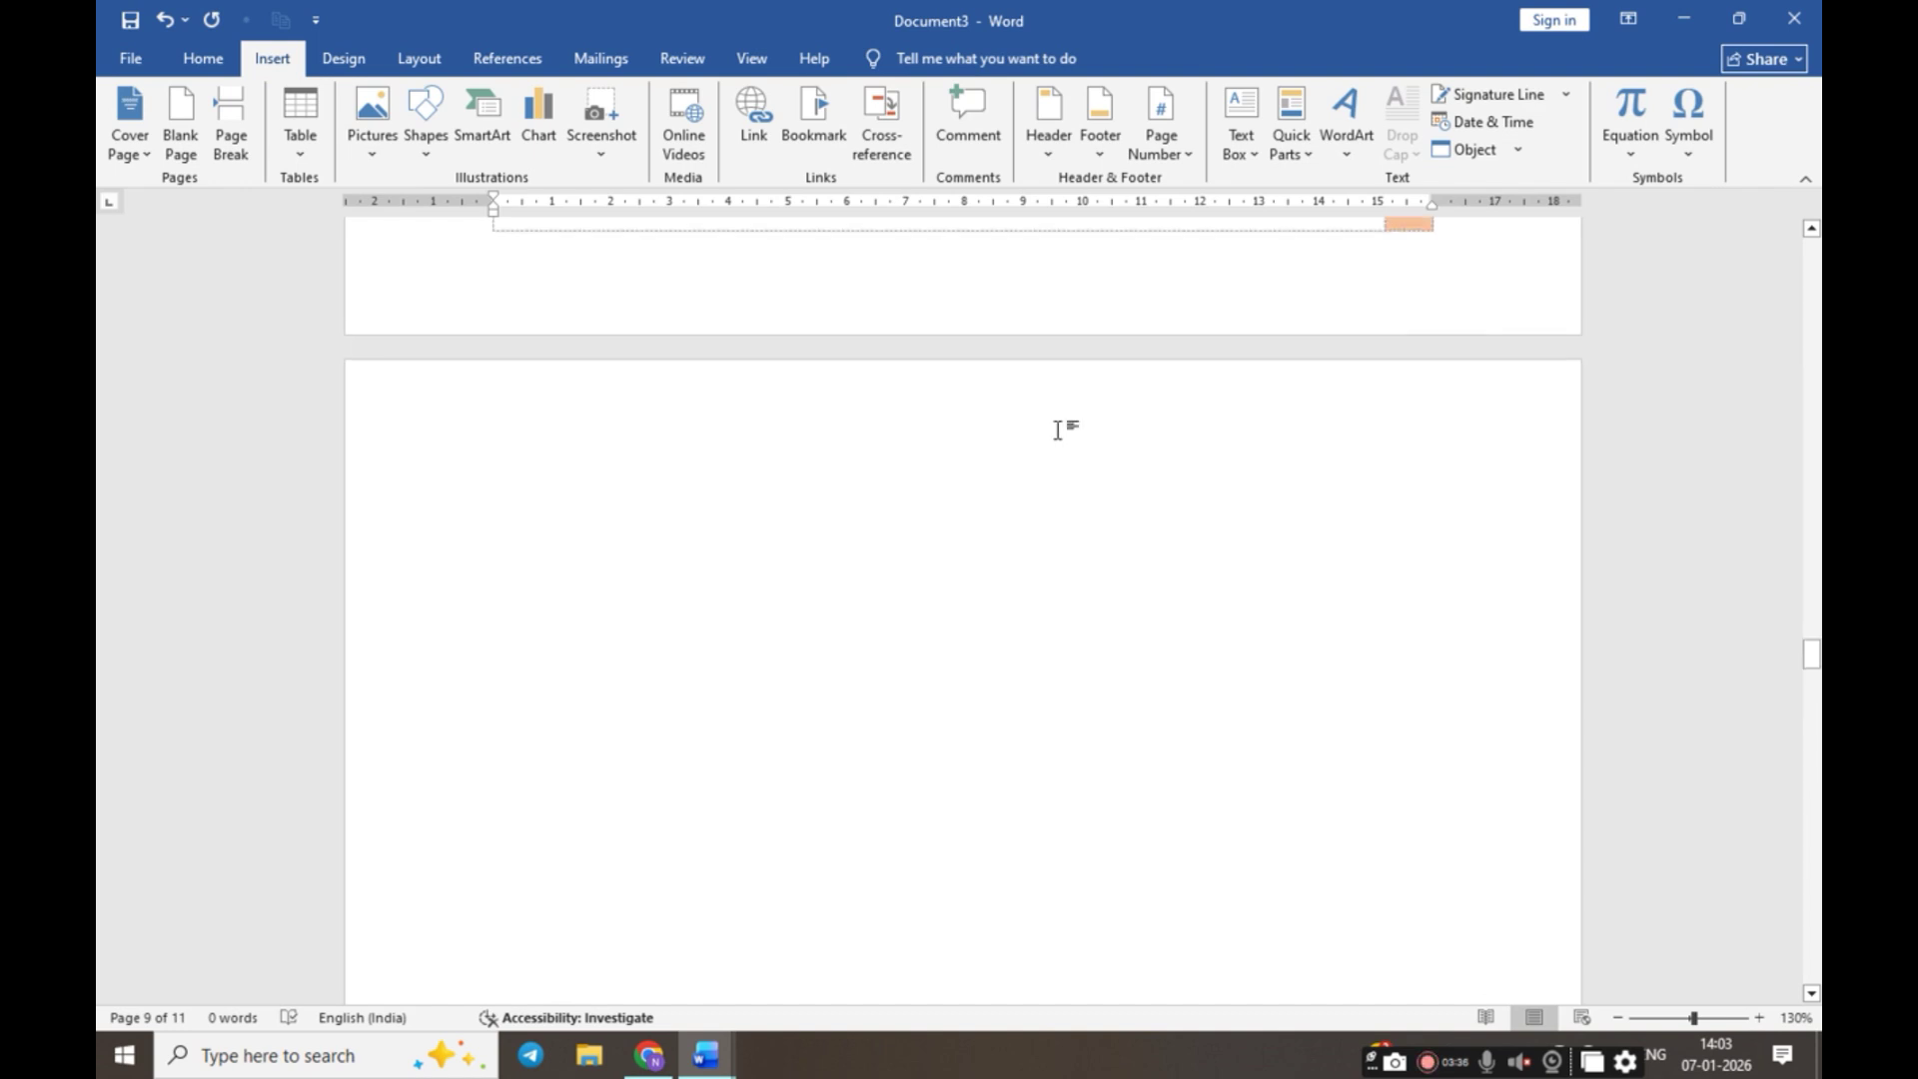
scroll(1059, 429, "up", 10)
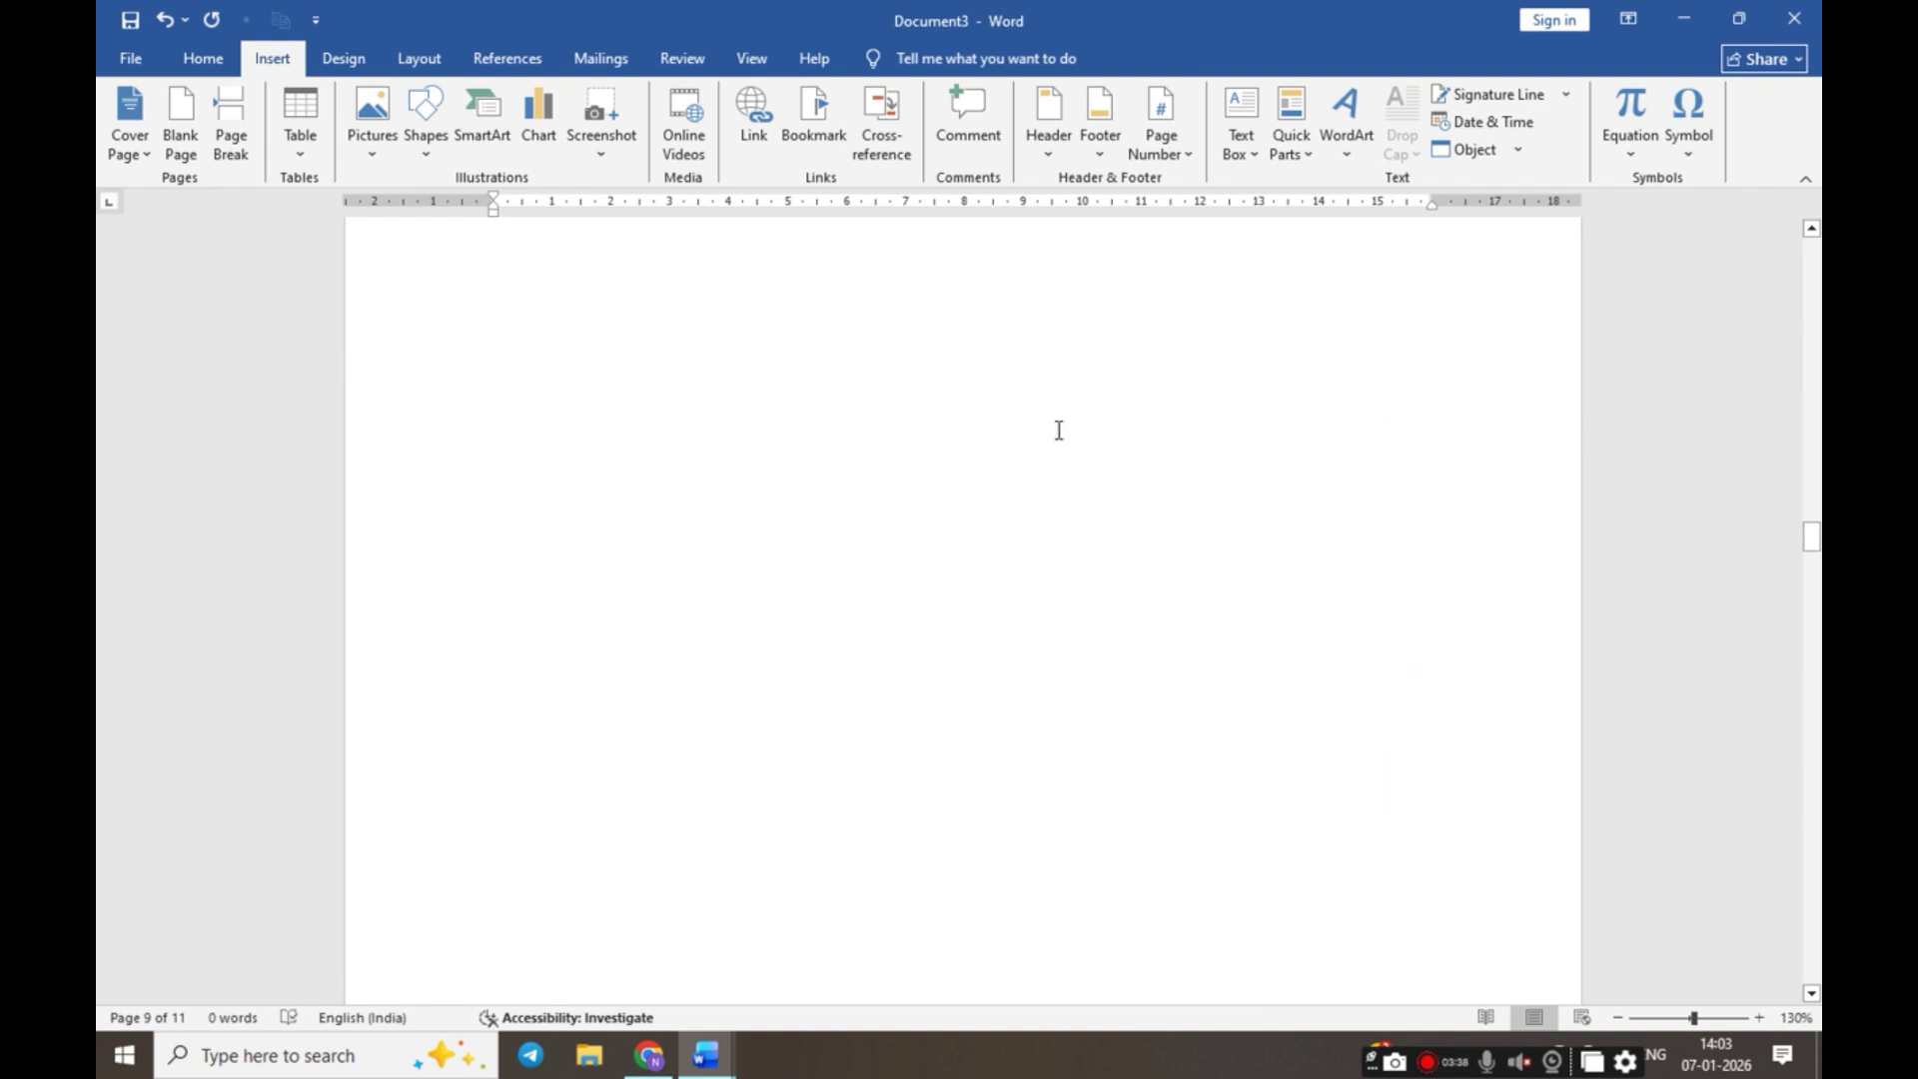
scroll(1058, 429, "up", 10)
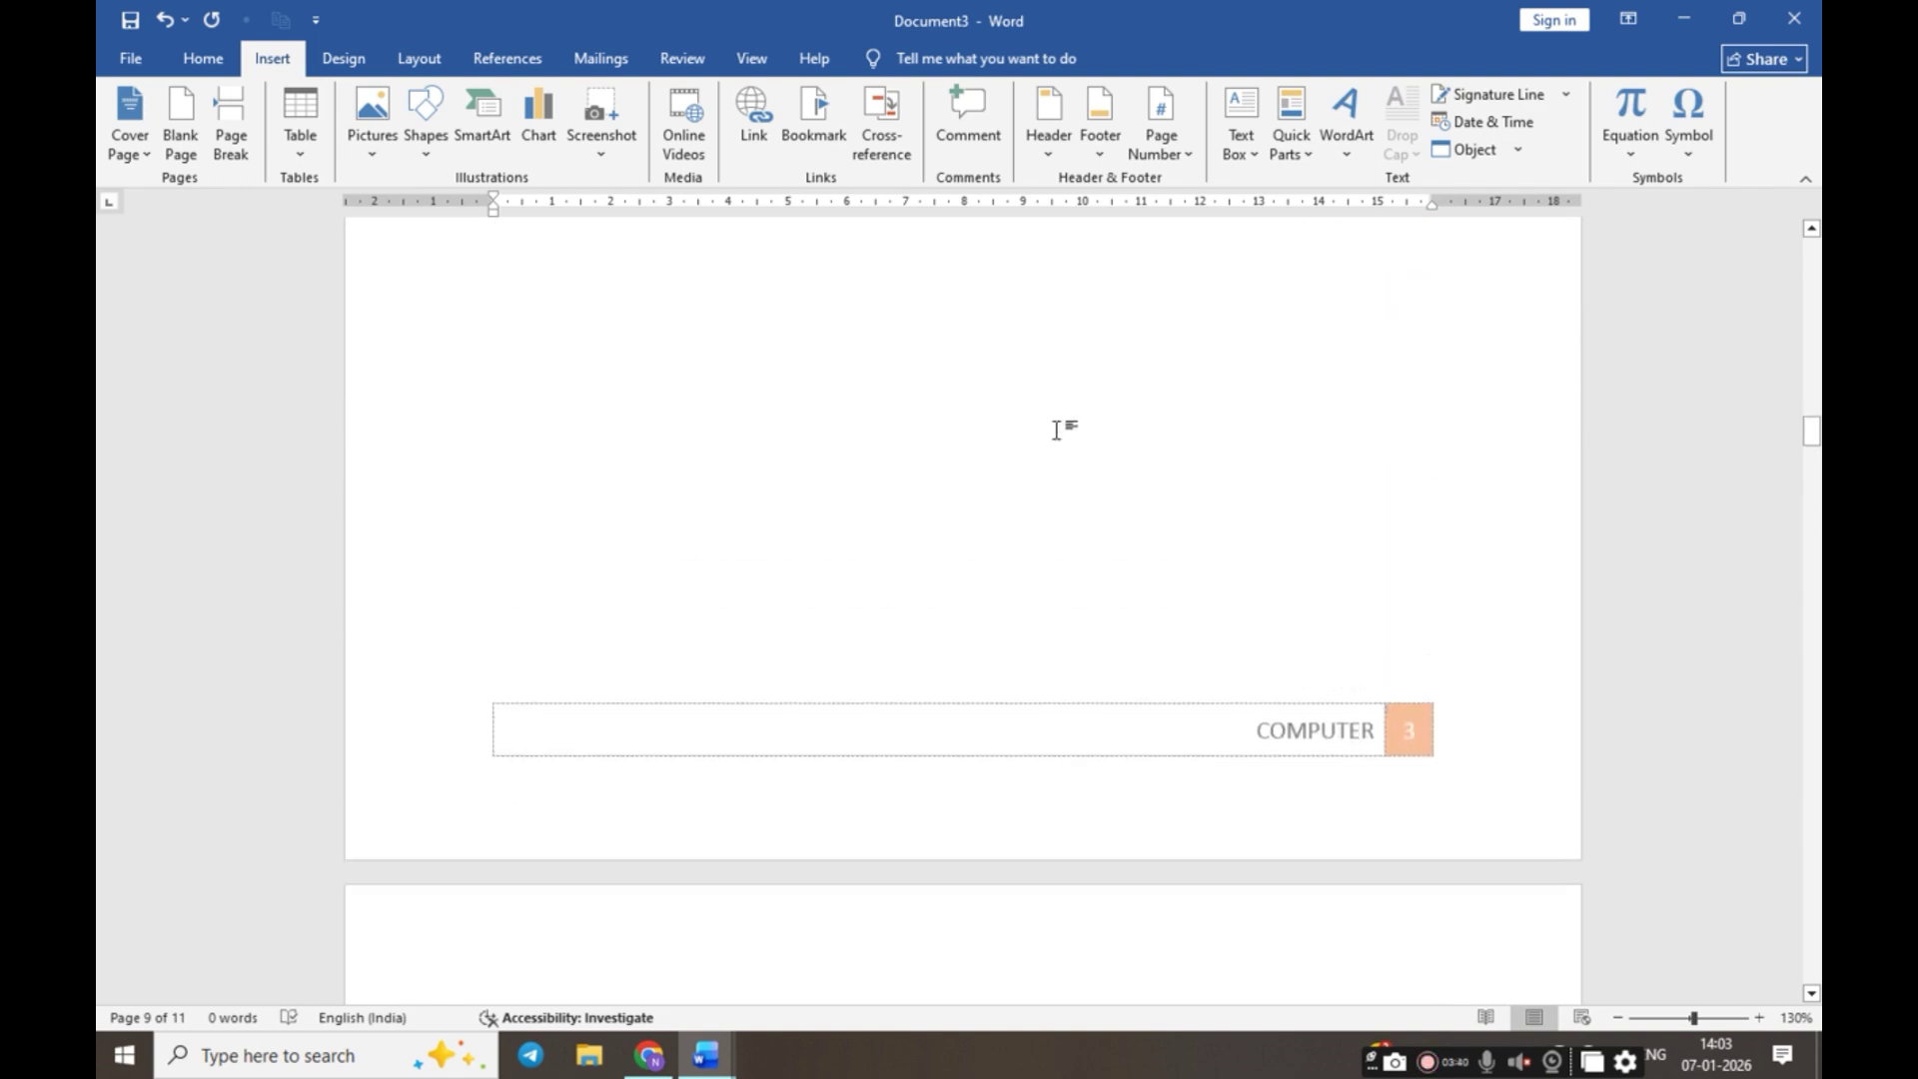
scroll(1055, 429, "up", 10)
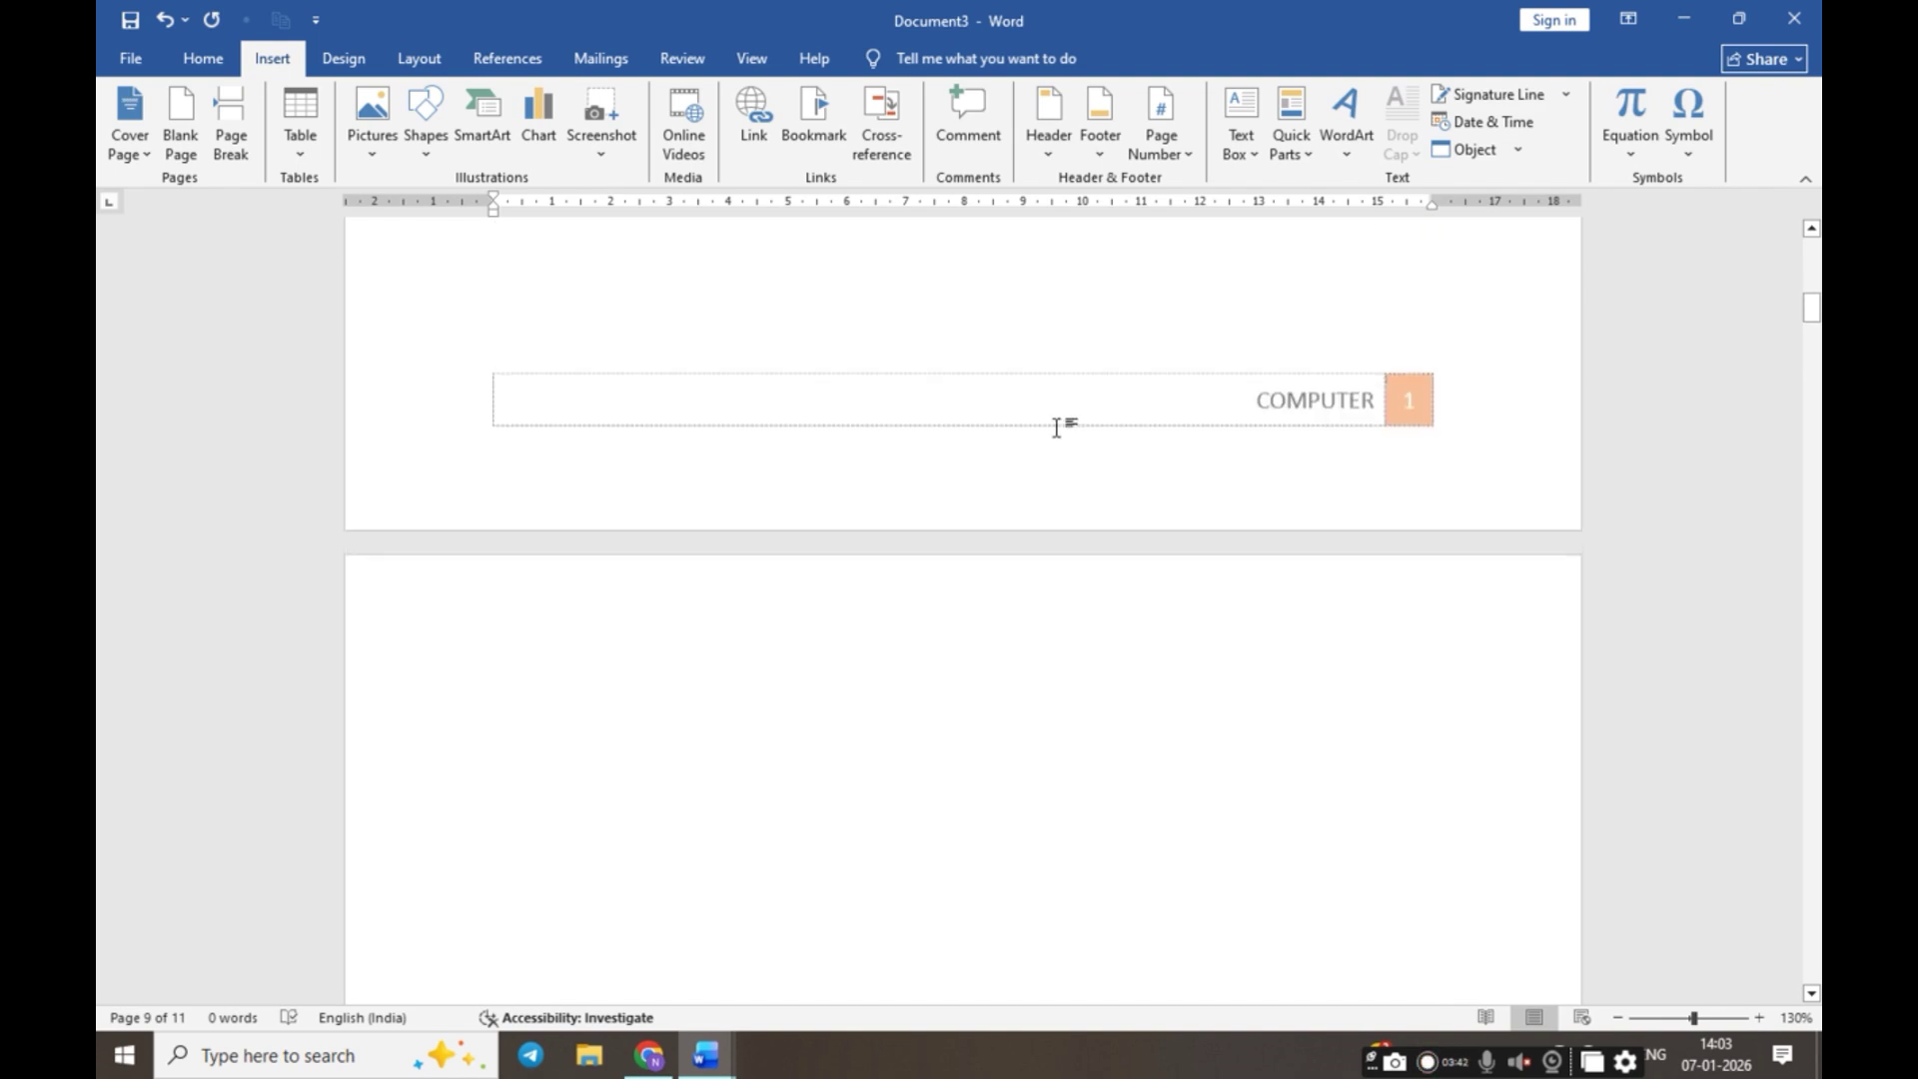
scroll(1057, 427, "up", 10)
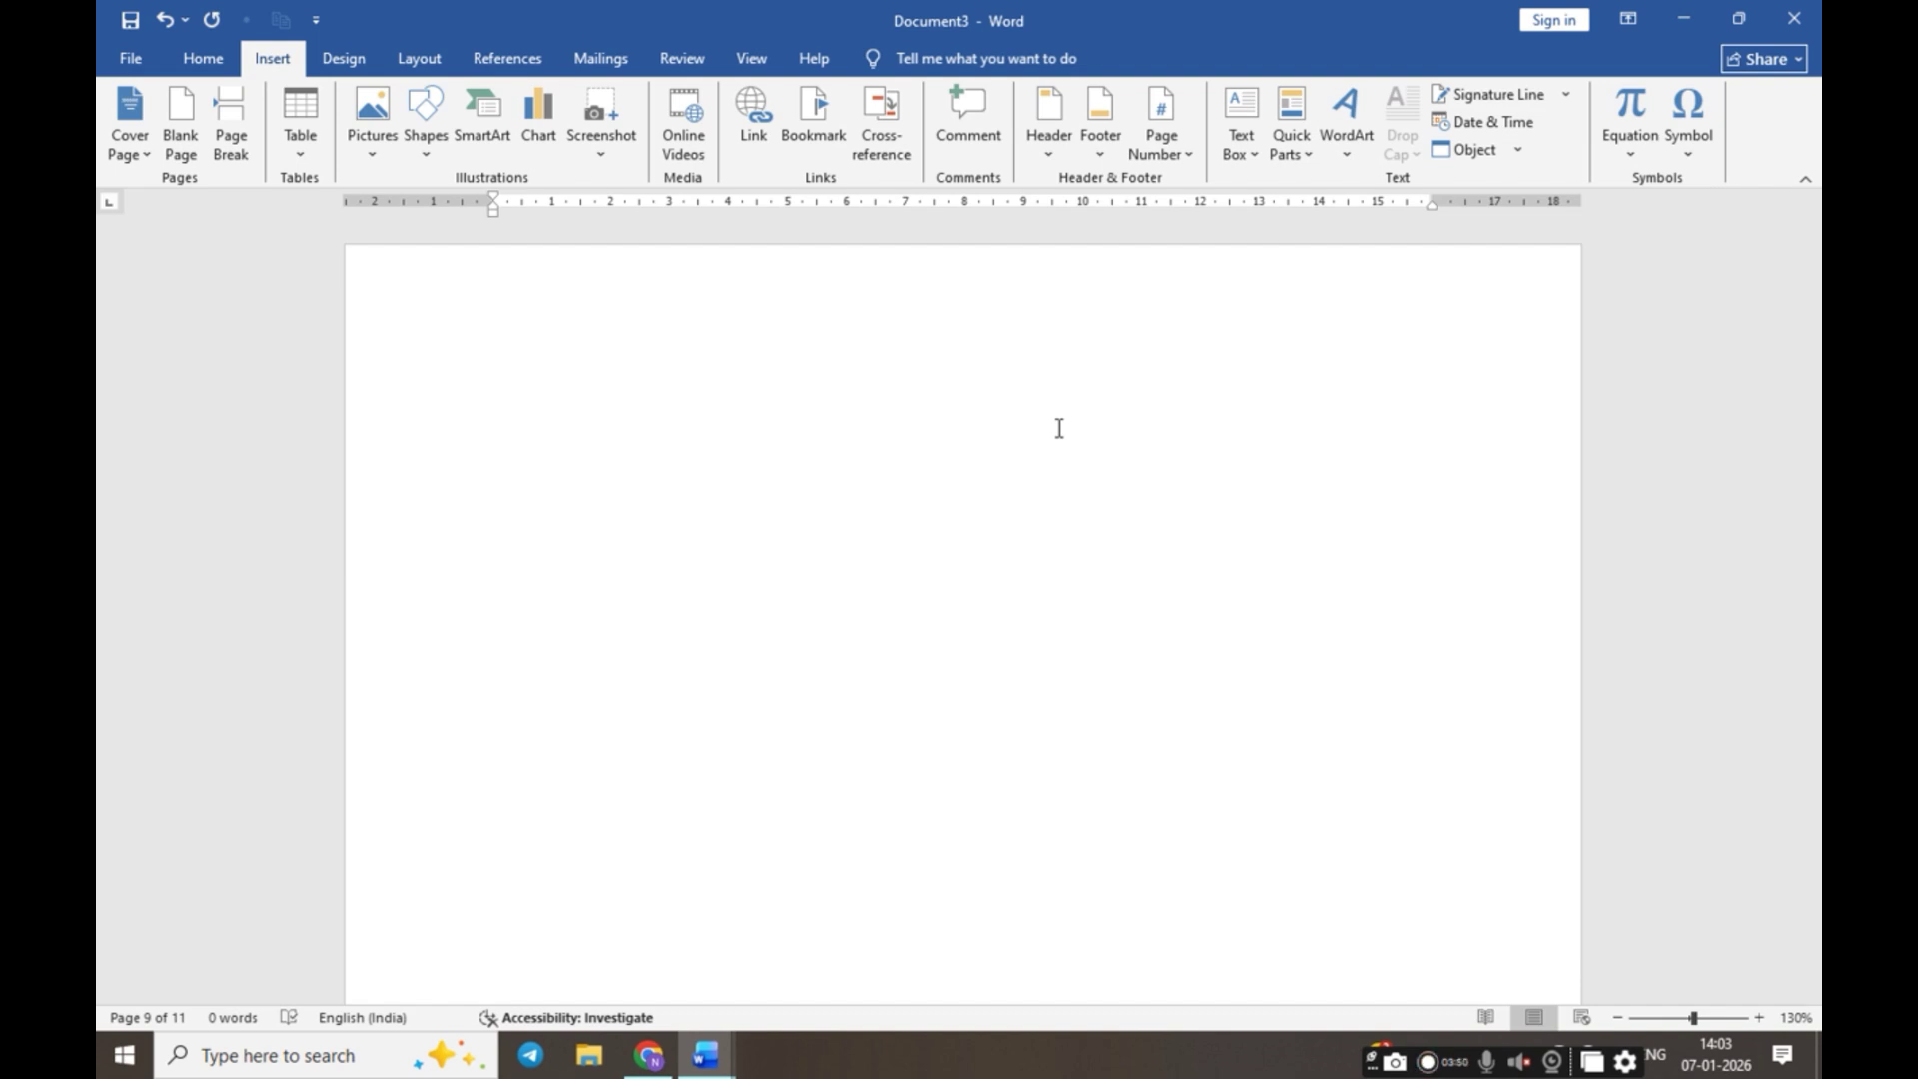
Create a new blank document and insert a Plain Number page number at the current position
key("ctrl+n")
left_click(287, 62)
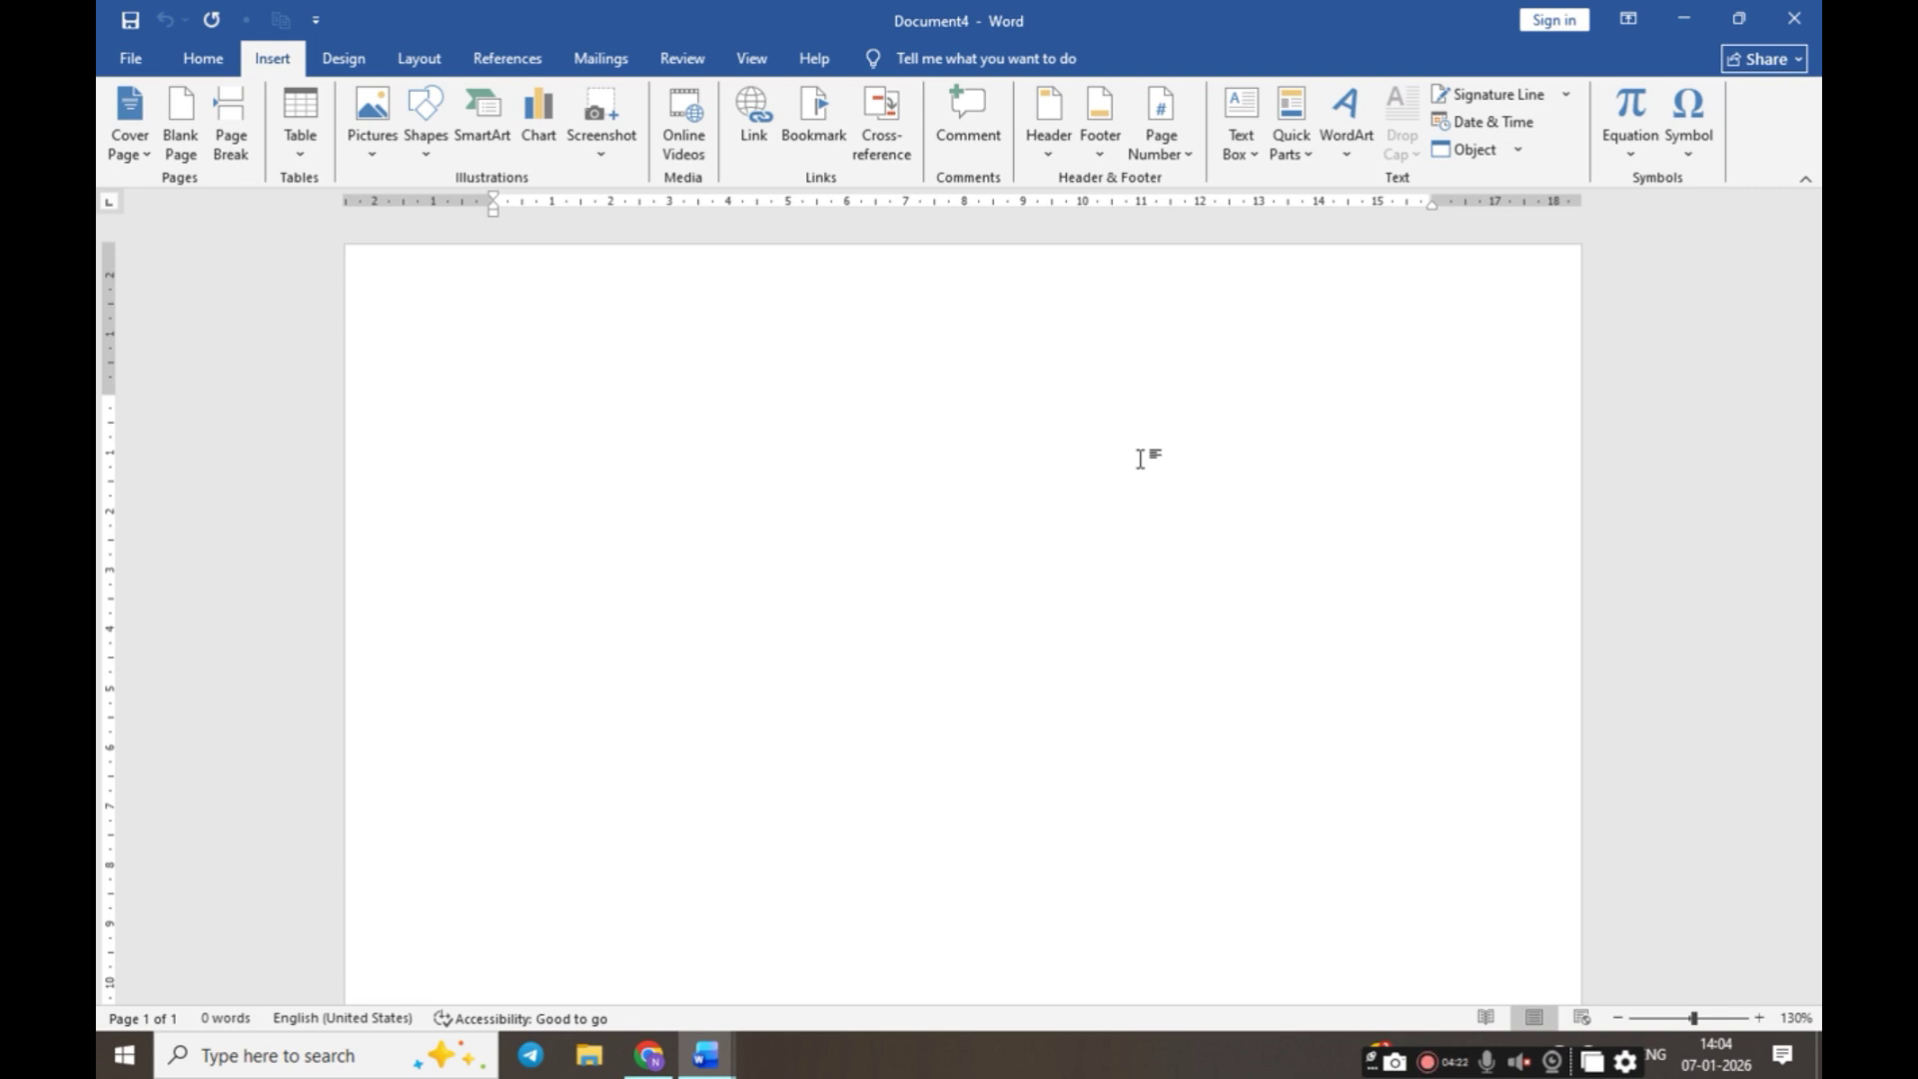
left_click(1166, 130)
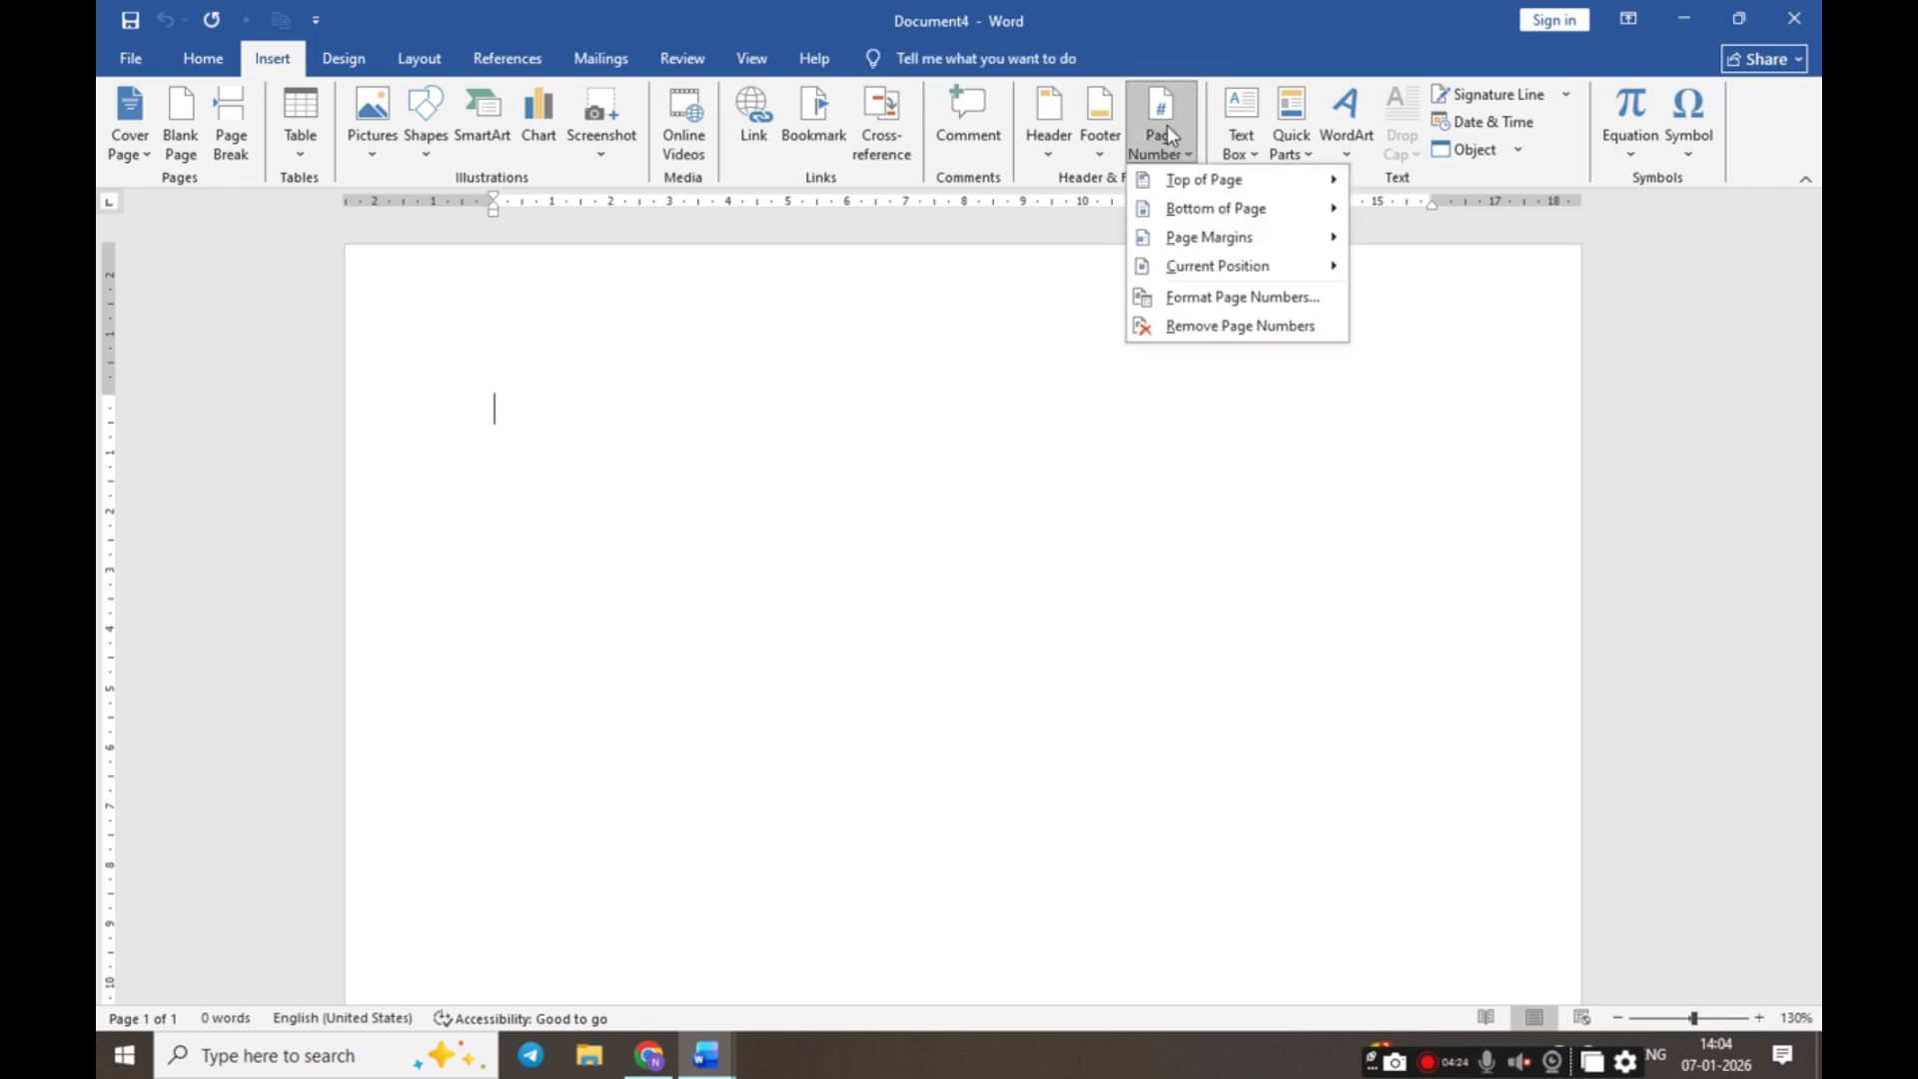
mouse_move(1188, 182)
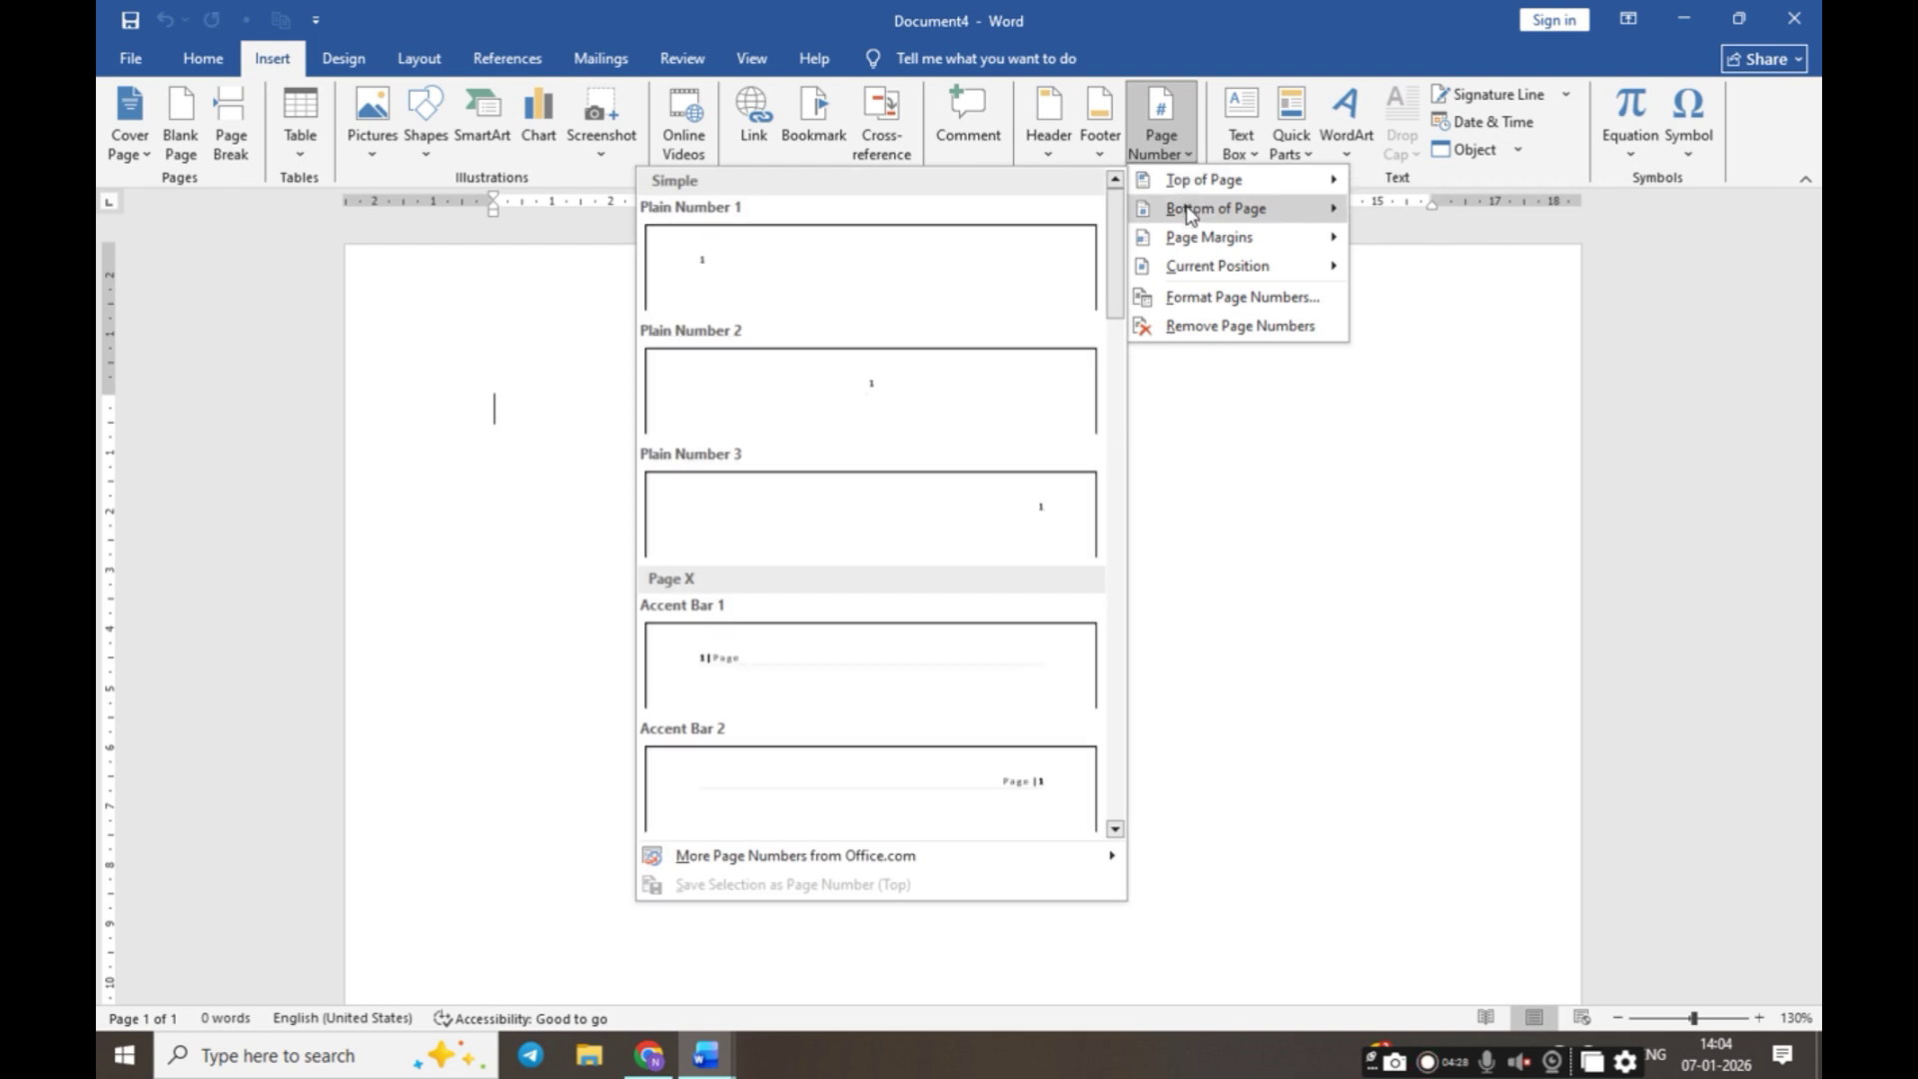
mouse_move(1192, 248)
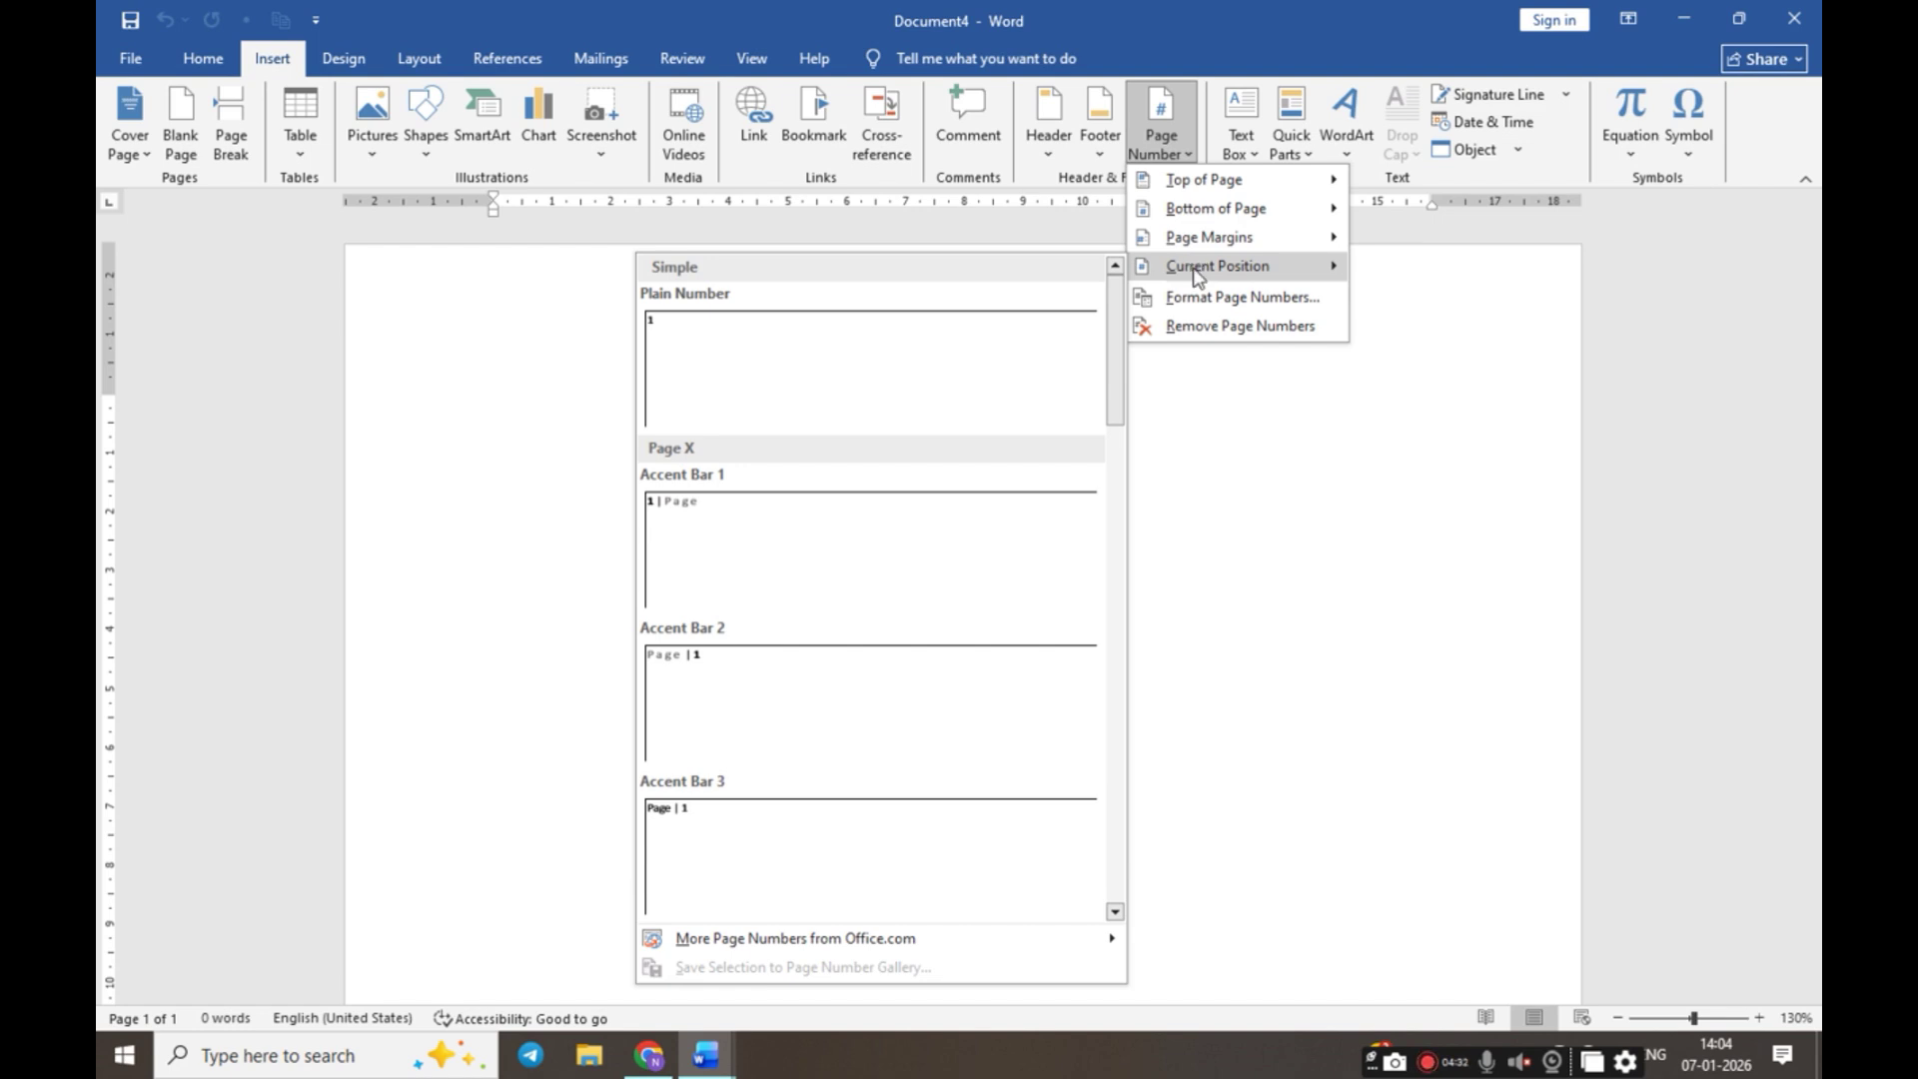
left_click(824, 330)
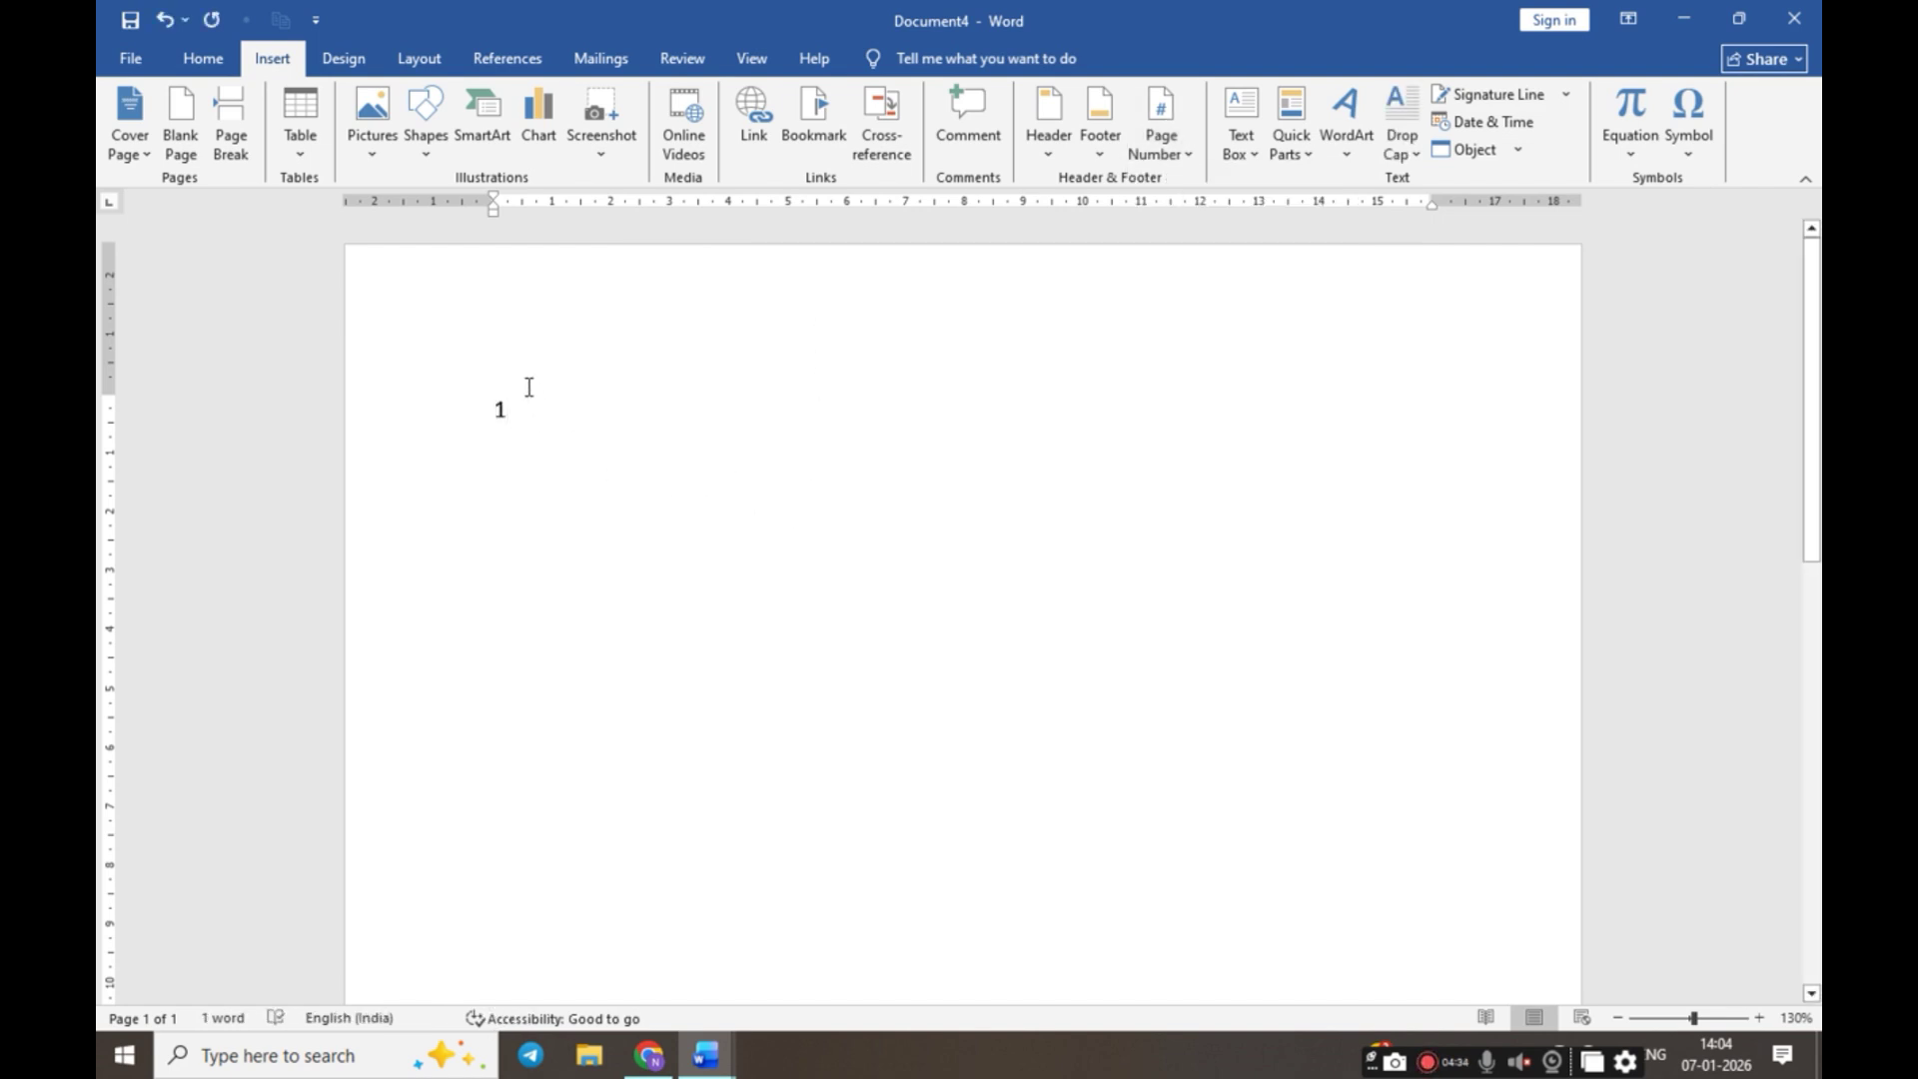
Add a Plain Number 1 page number at the top of the page and close header editing
left_click(1157, 148)
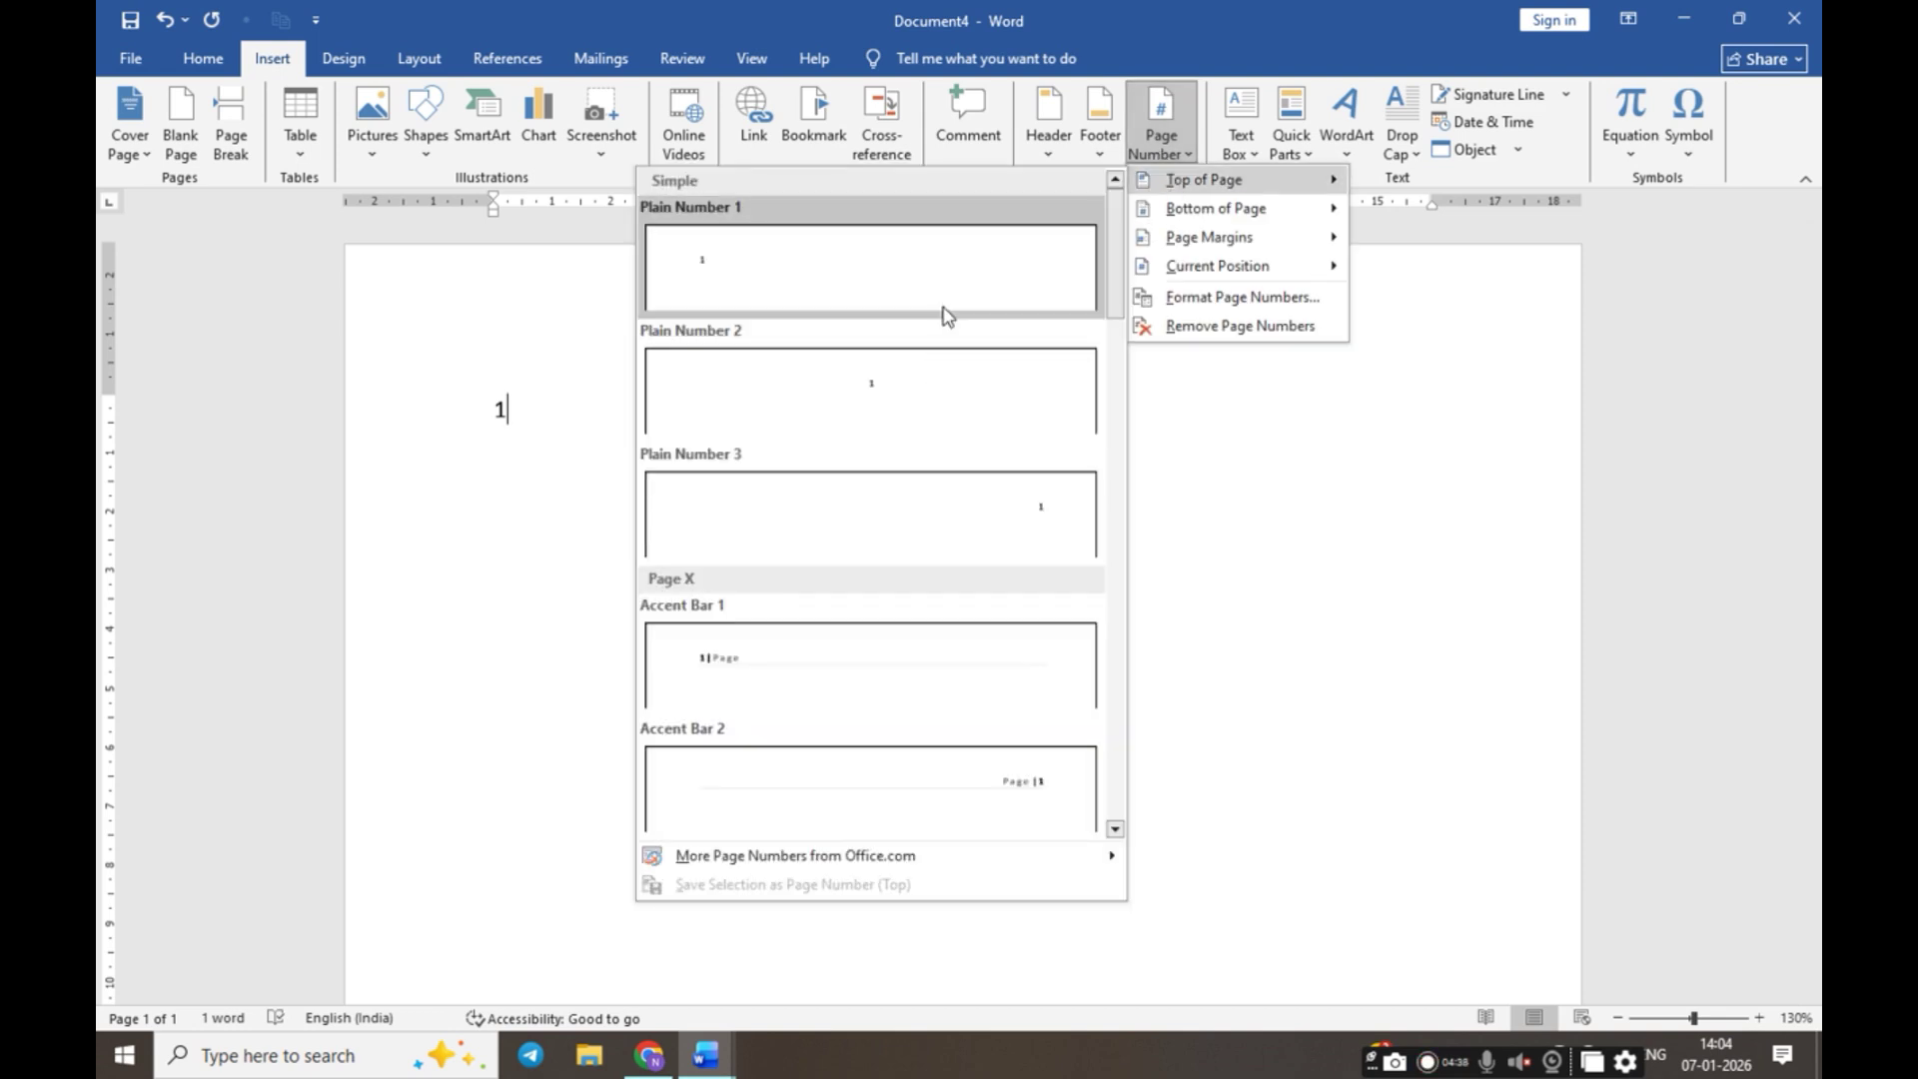
left_click(946, 304)
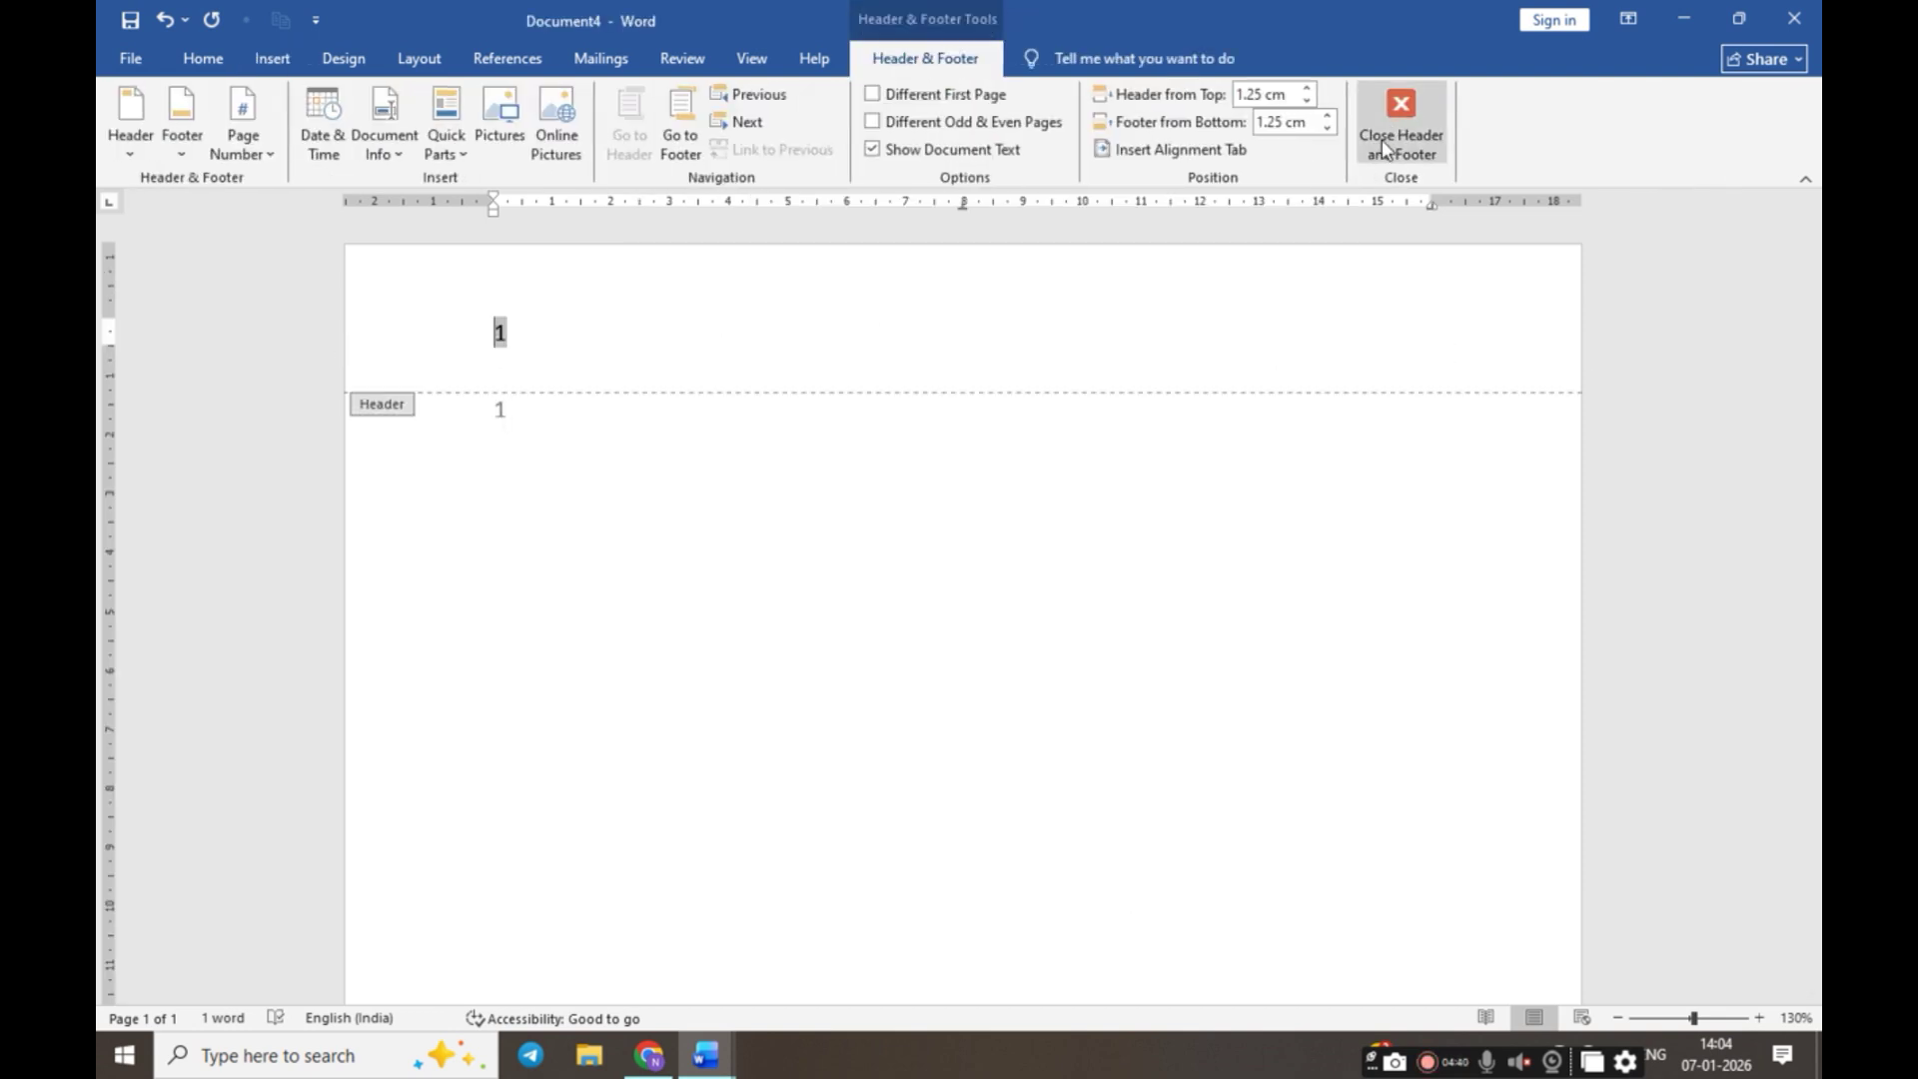
left_click(1442, 119)
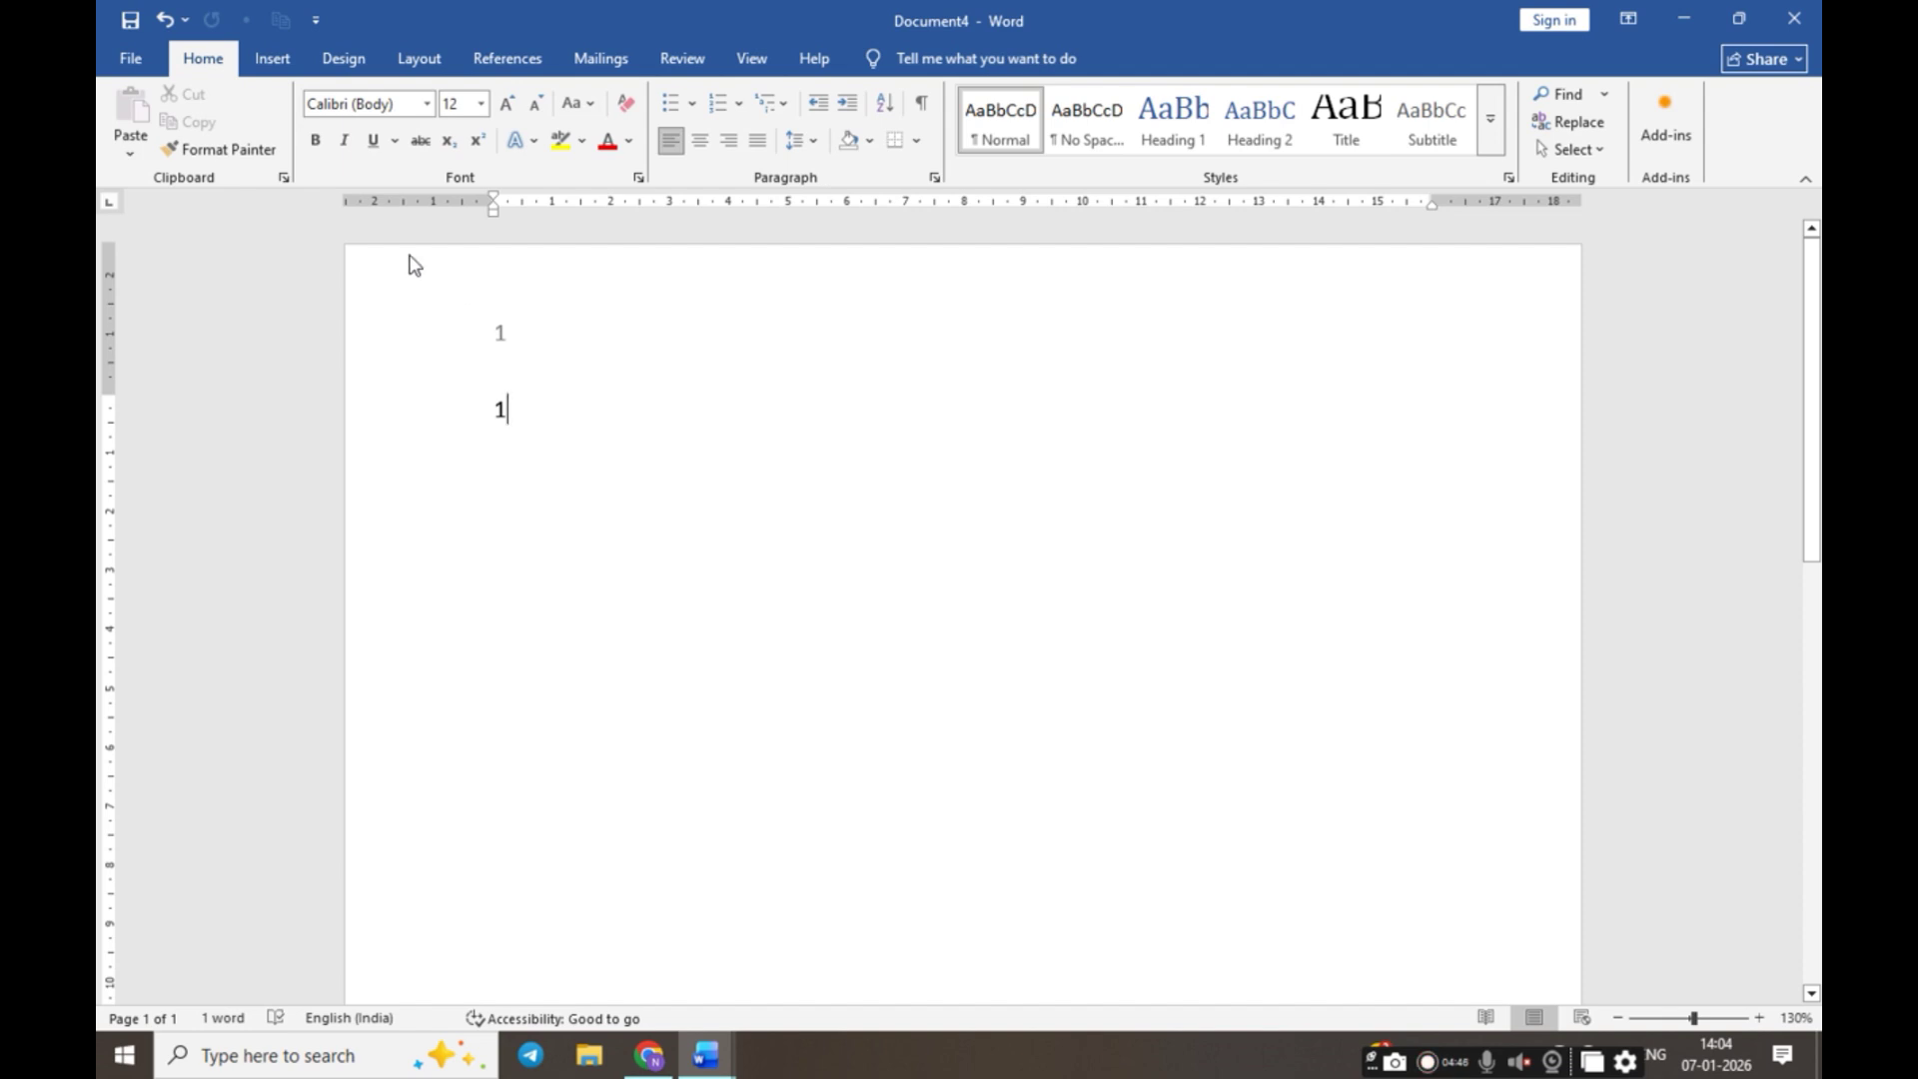
Set the document's page margins to the Narrow preset
left_click(408, 66)
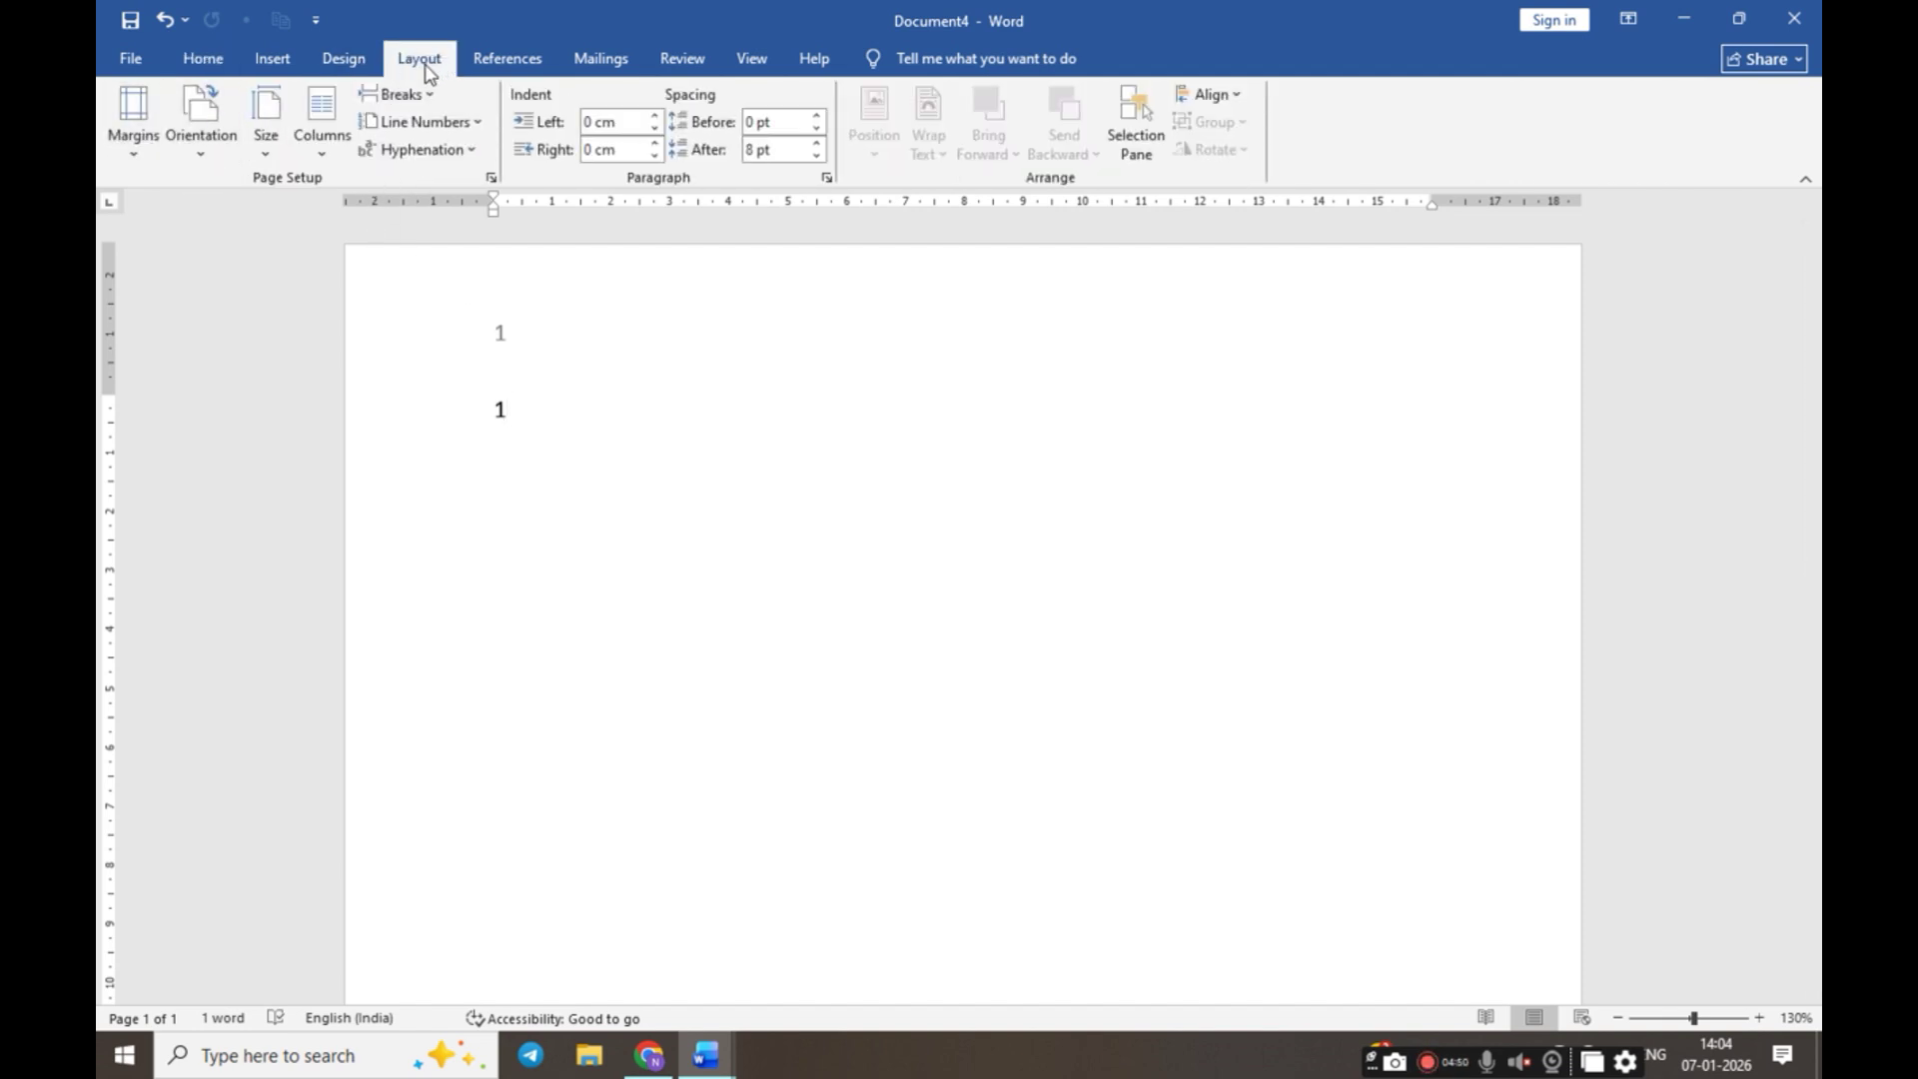
left_click(200, 130)
left_click(133, 125)
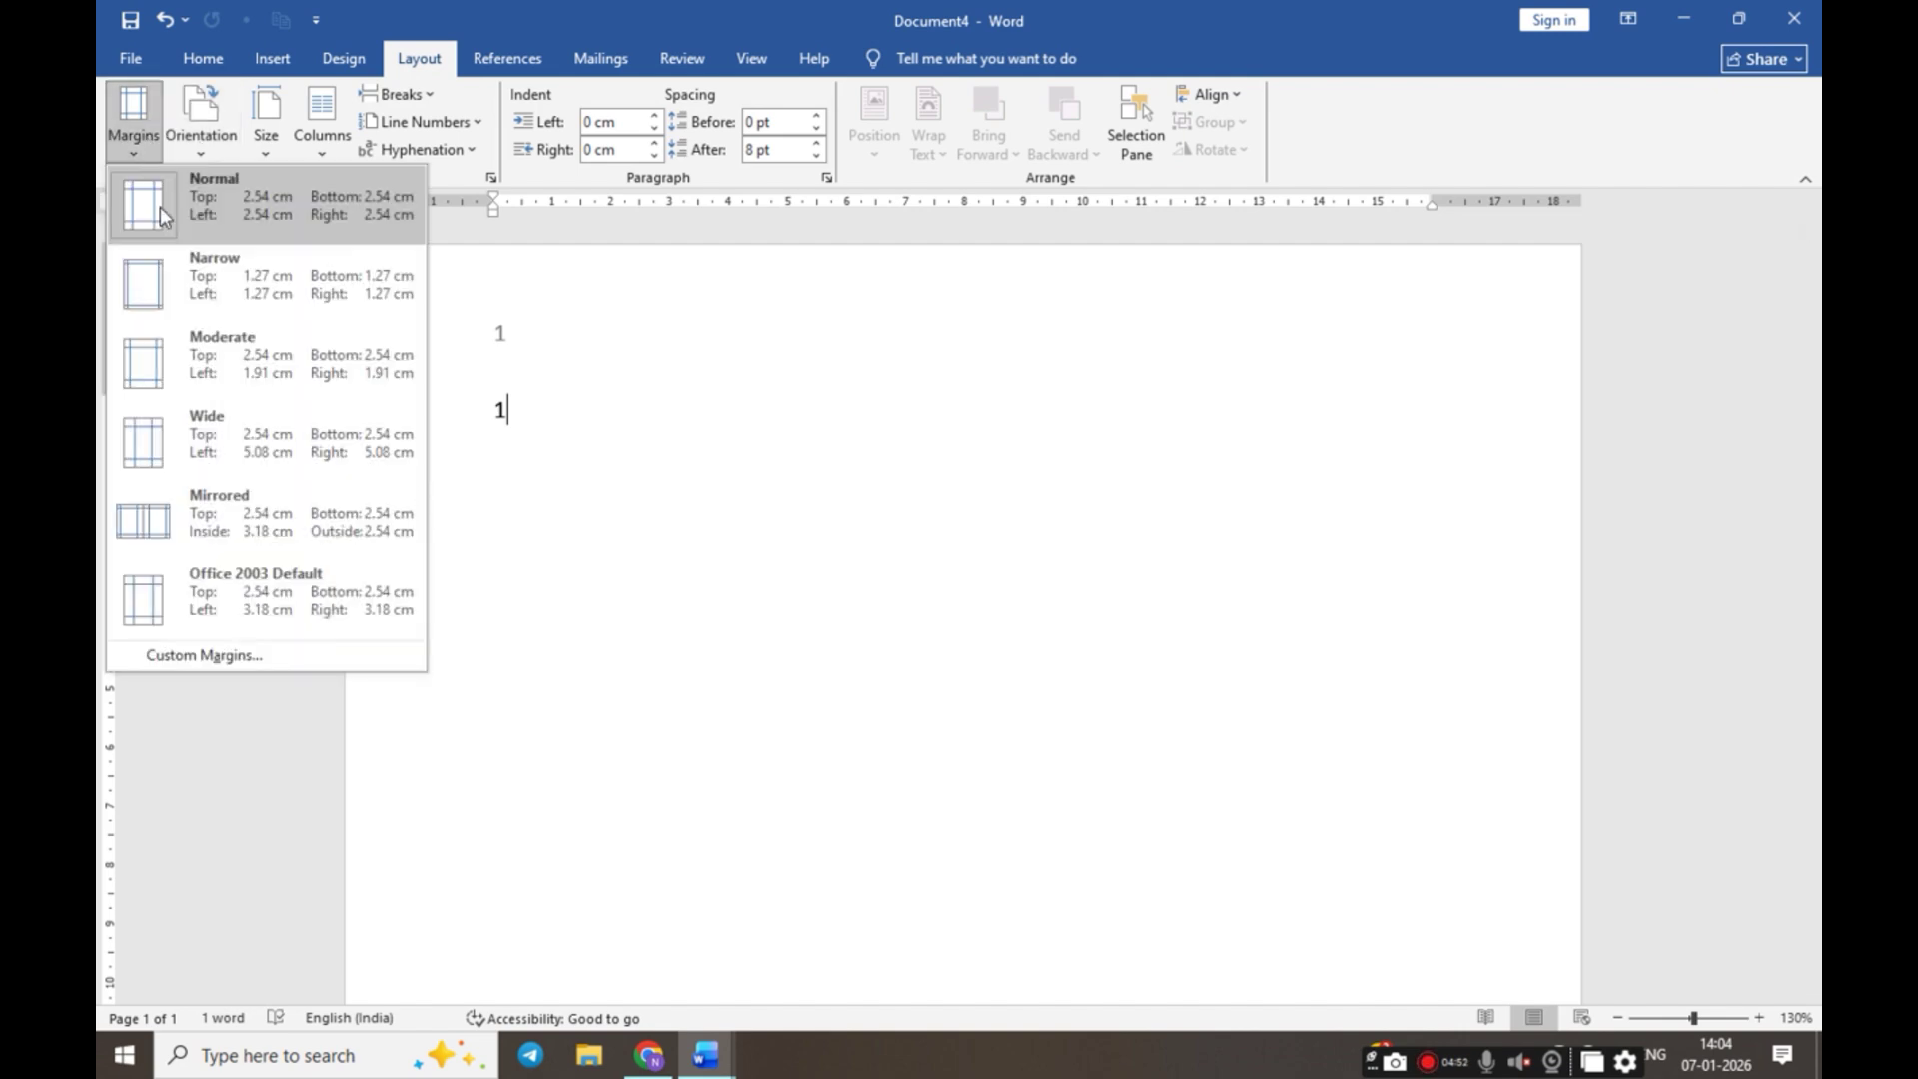
left_click(181, 288)
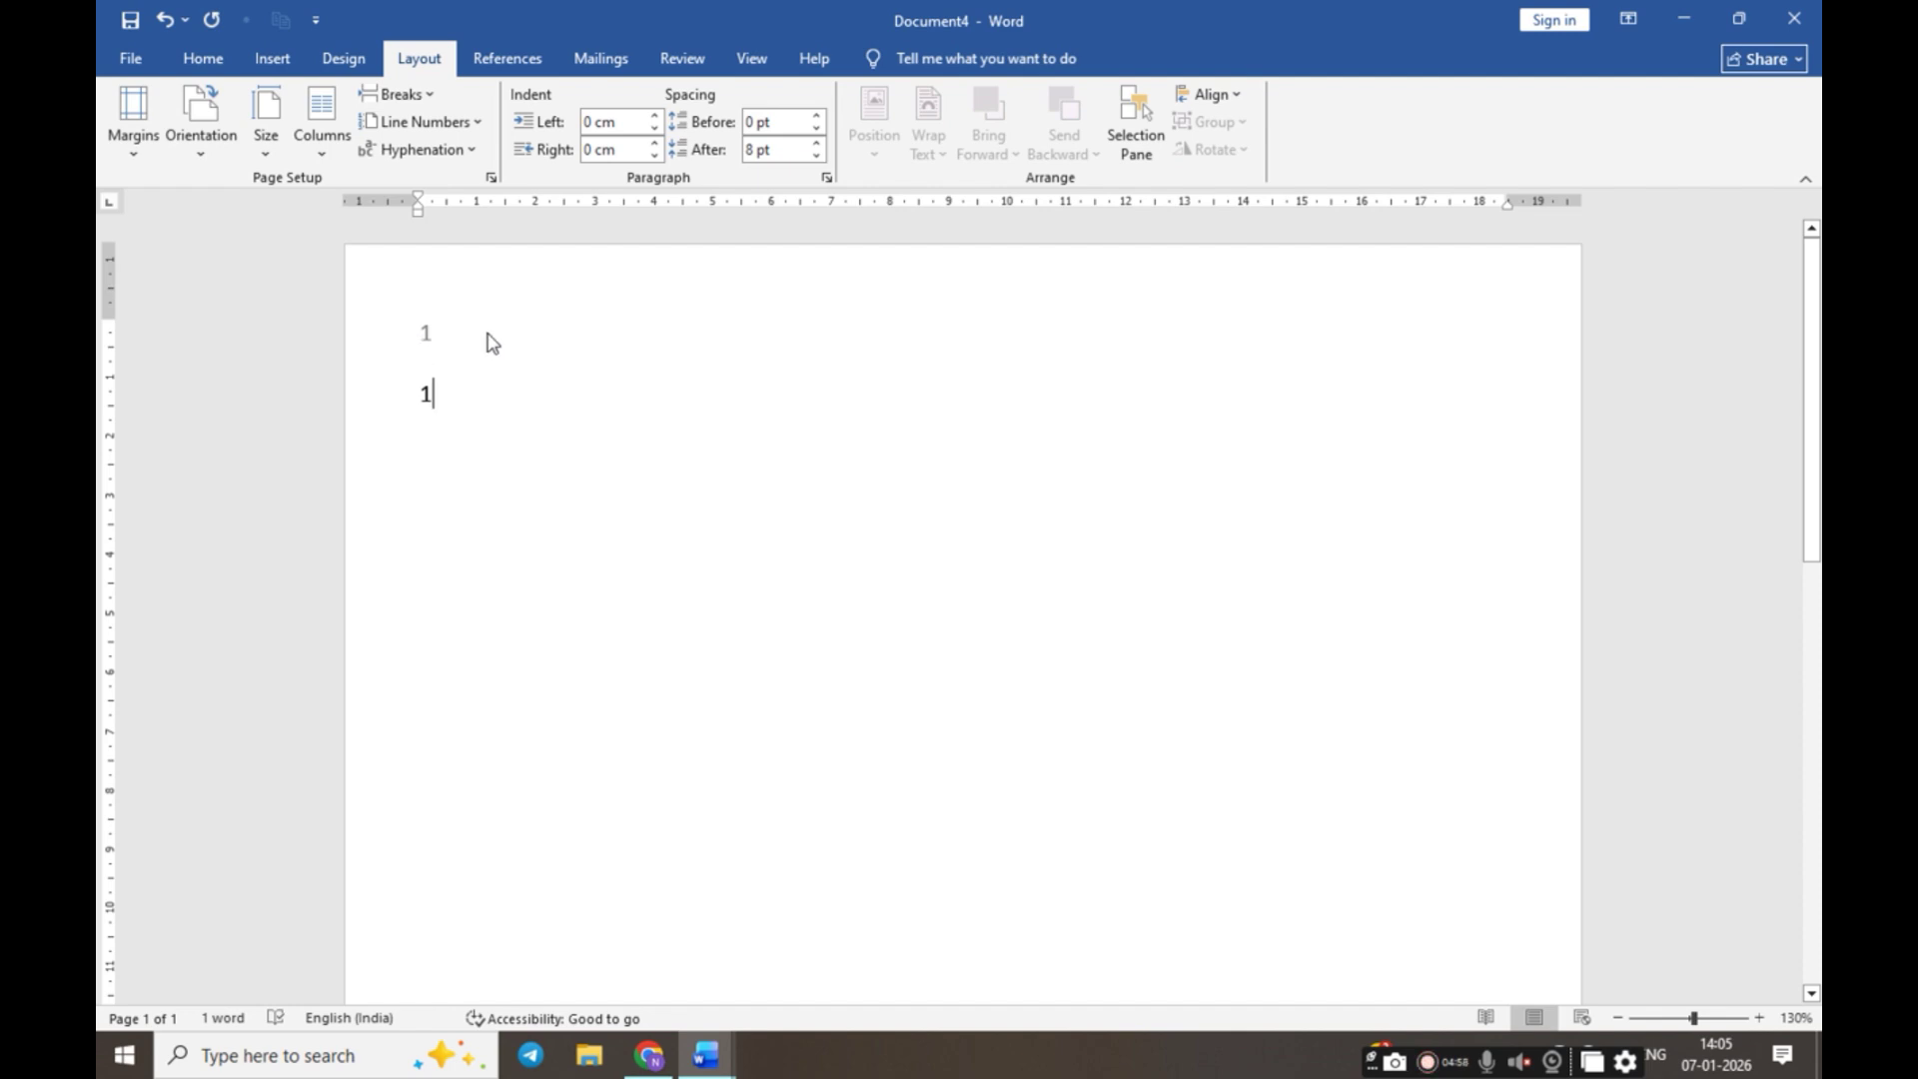
left_click(265, 59)
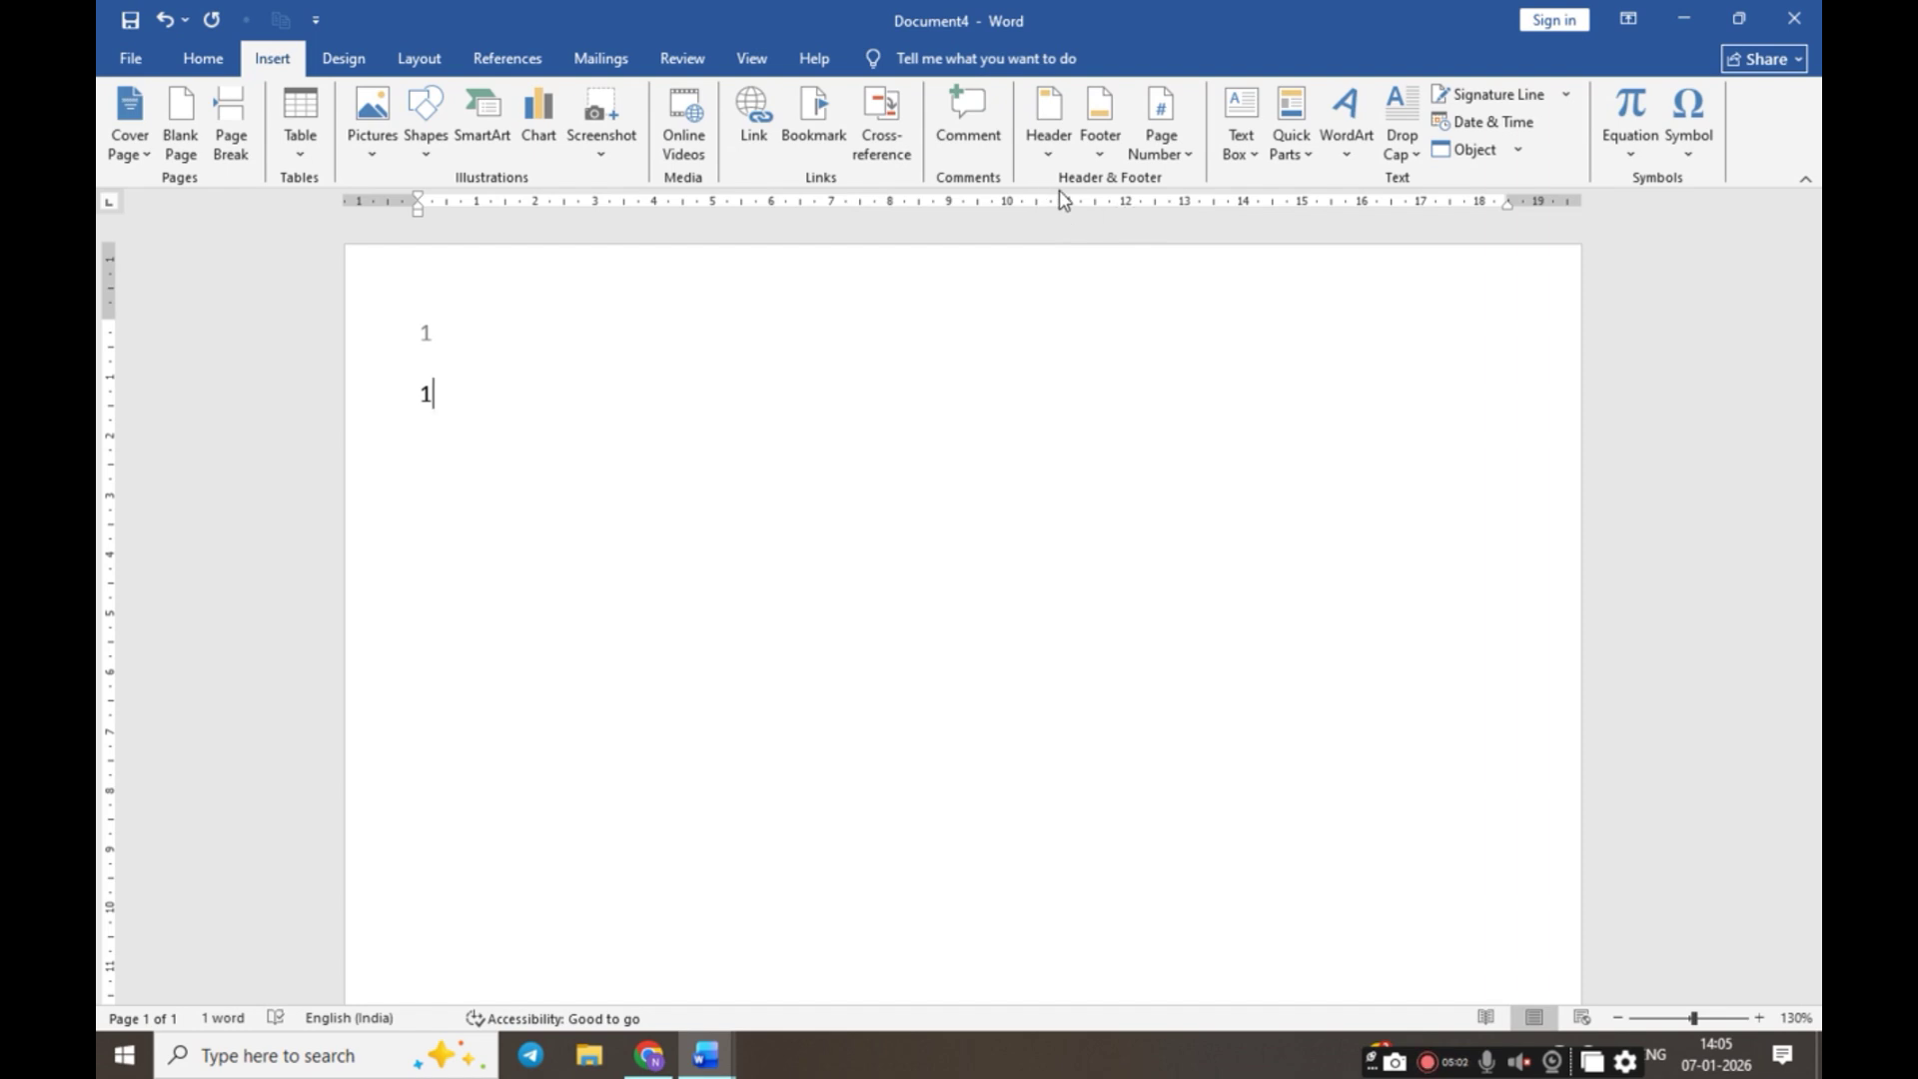